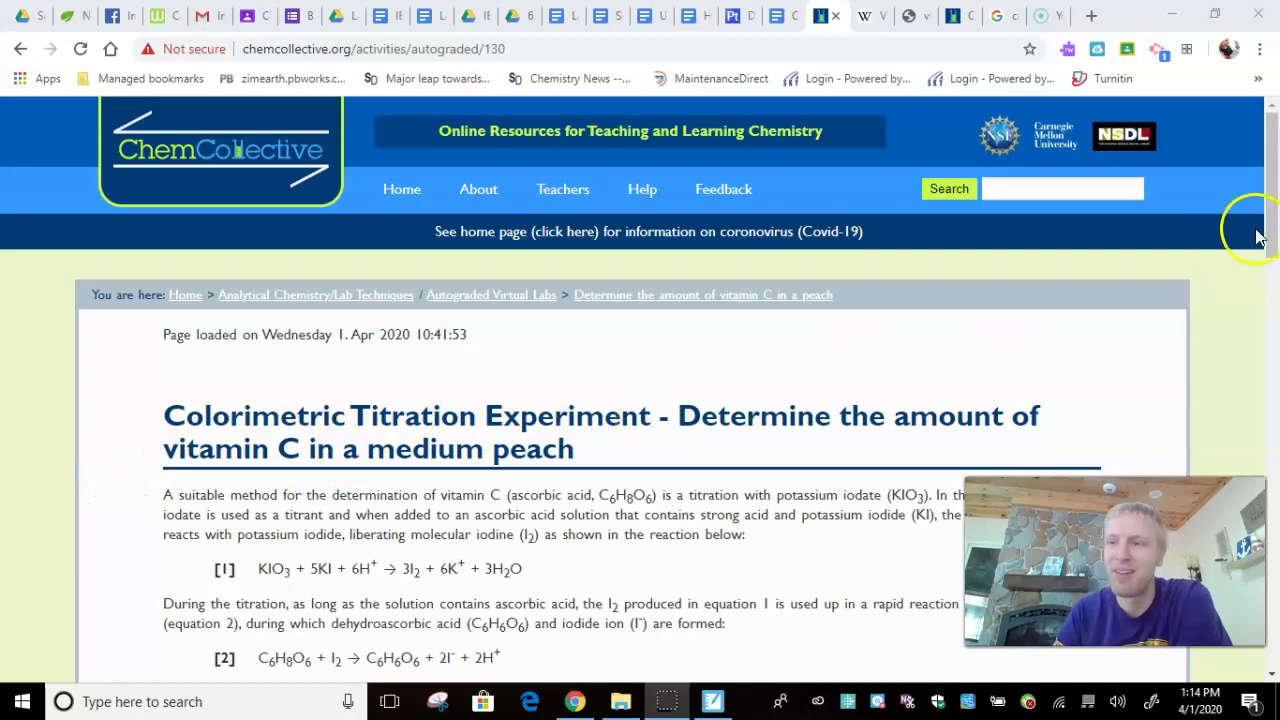
Review the stockroom reagents: solid potassium iodate (214.001 g/mol), 0.01136M ascorbic acid and peach solution
mouse_move(1273, 210)
left_mouse_down()
mouse_move(1273, 228)
mouse_move(1275, 207)
left_mouse_up()
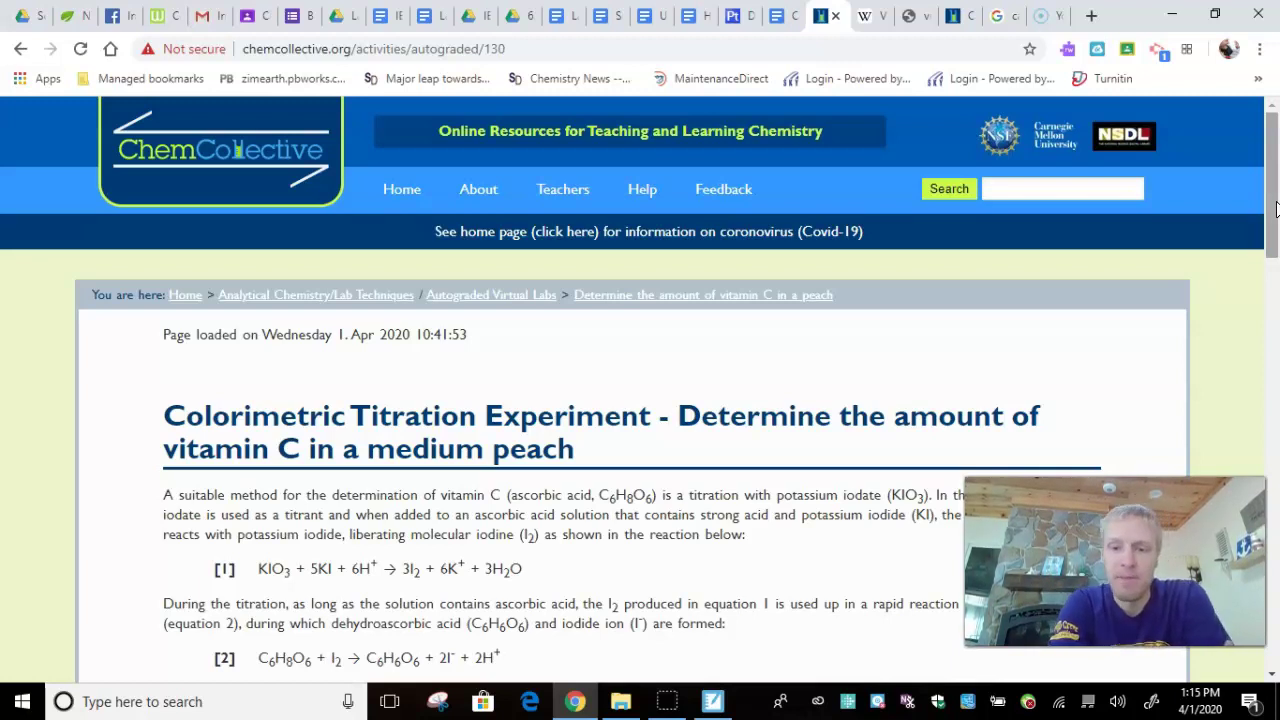
left_click(45, 675)
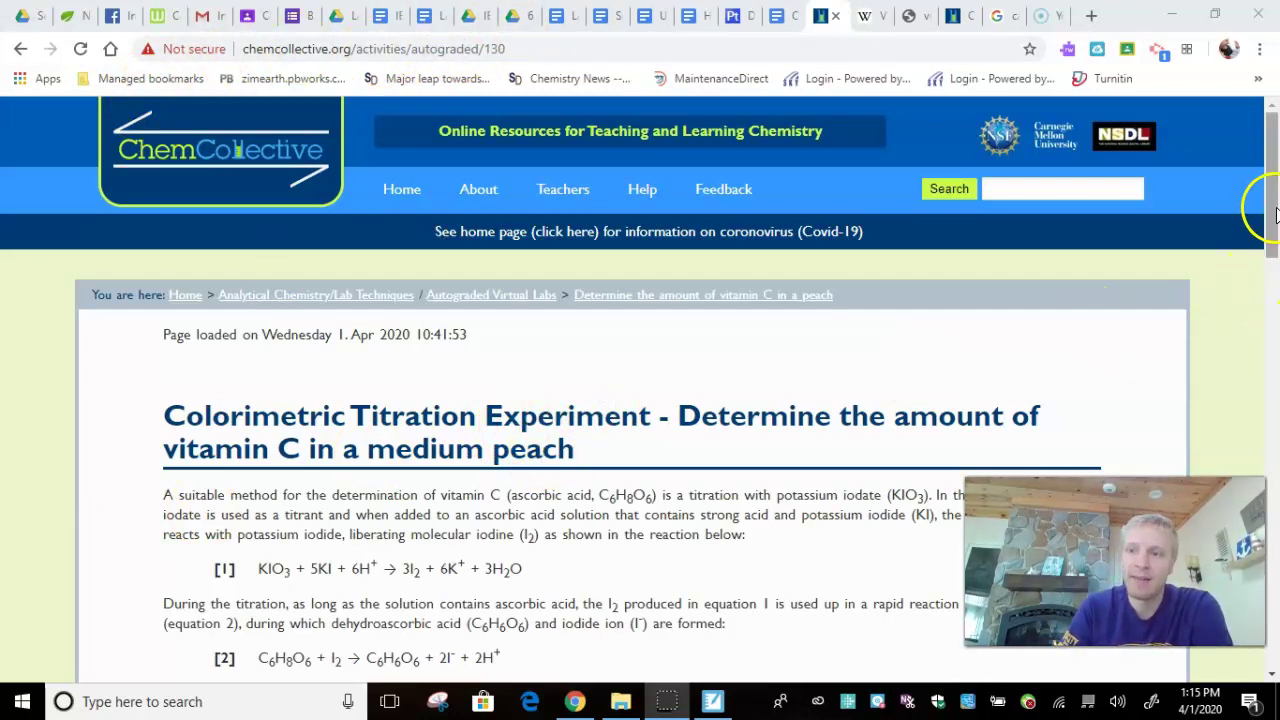
left_click_drag(1272, 218, 1276, 288)
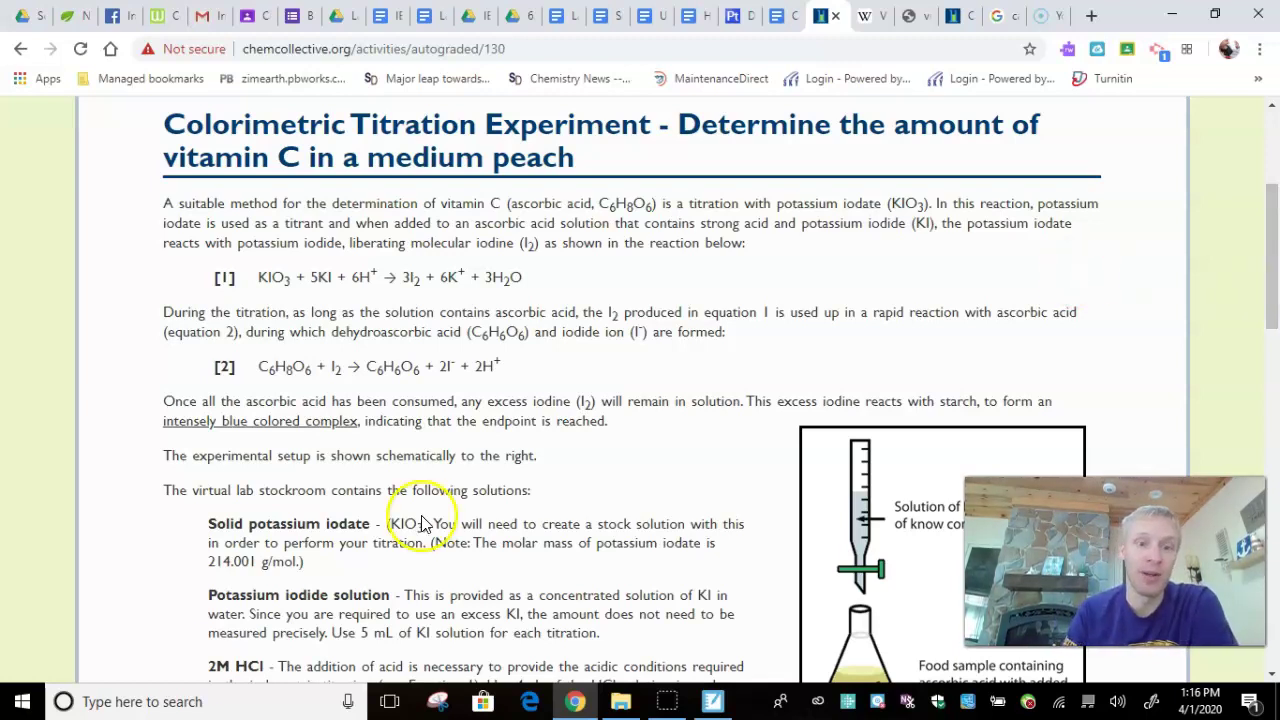
left_click(35, 695)
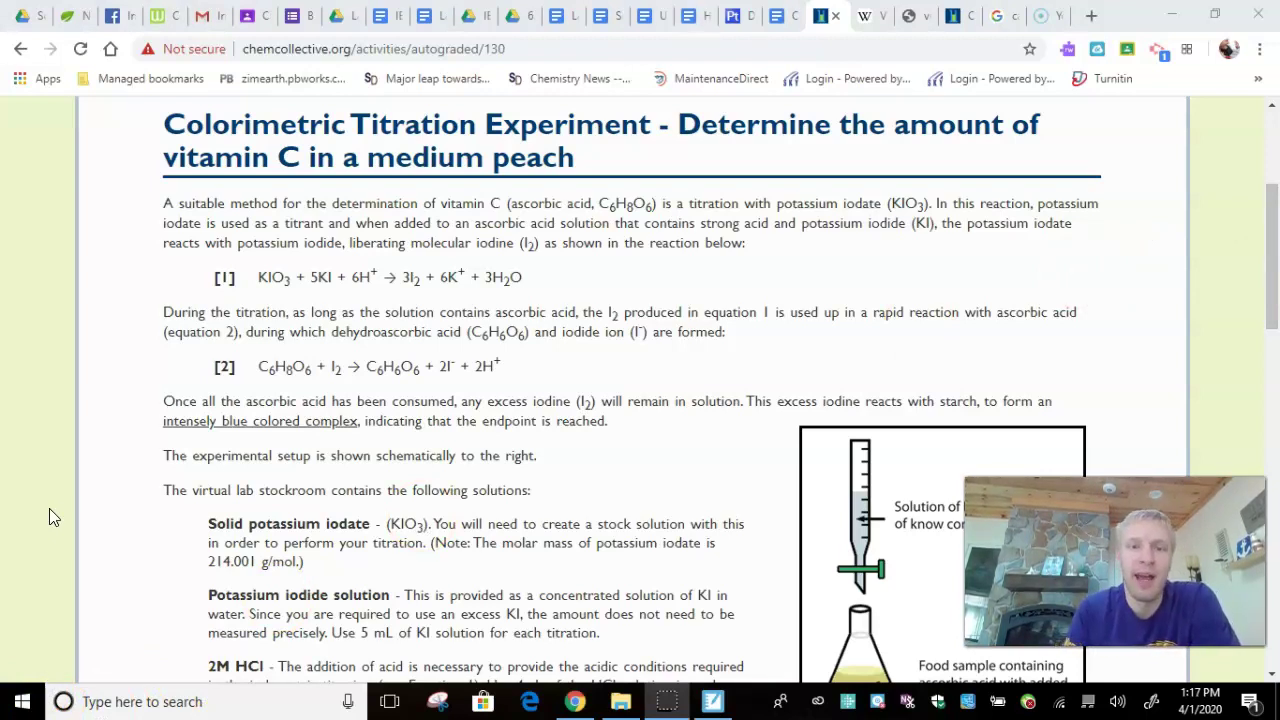
left_click(97, 363)
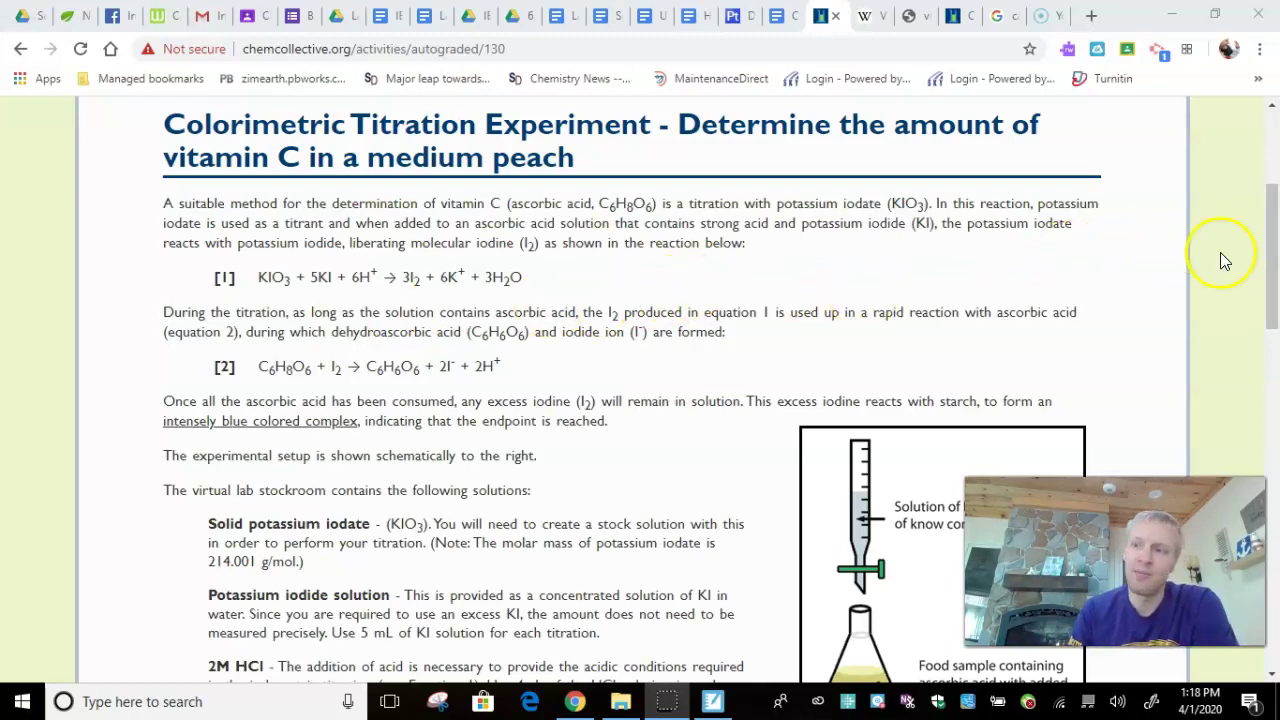
left_click_drag(1272, 258, 1274, 311)
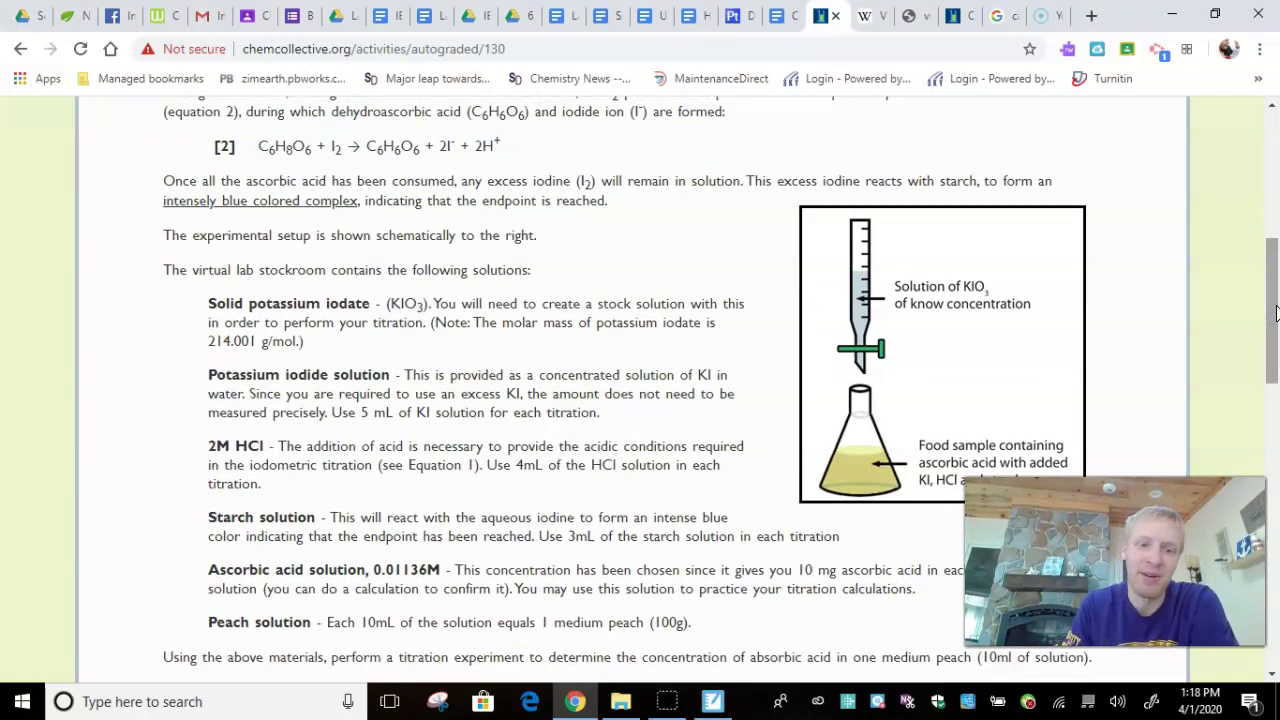
left_click_drag(1276, 313, 1269, 257)
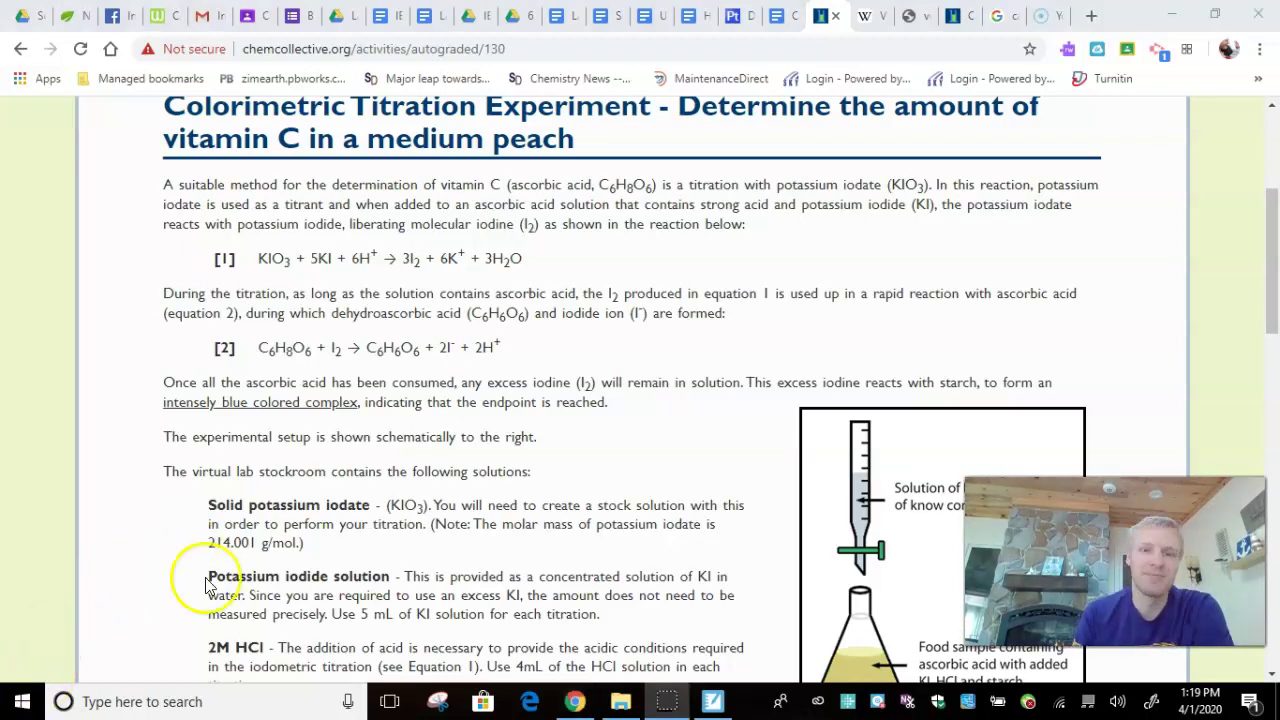
left_click_drag(1275, 245, 1277, 315)
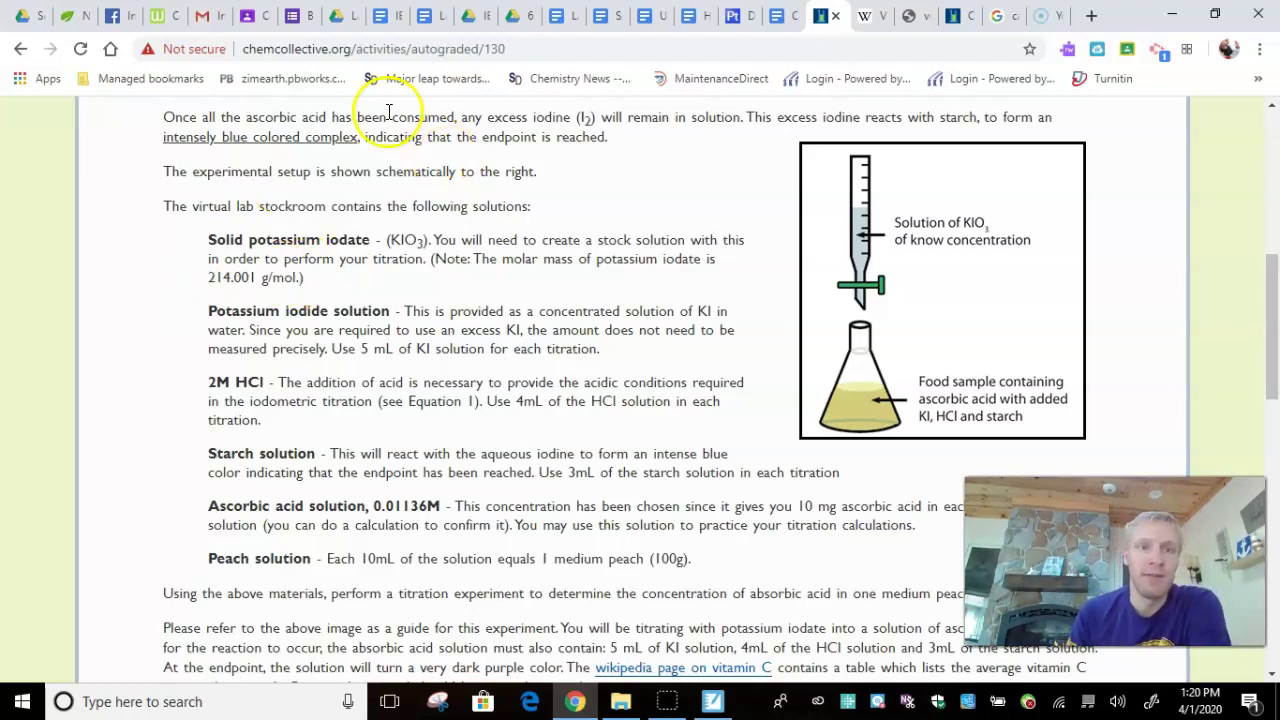
Scroll Analysis of Vitamin C.pdf back to page 3, then view vitaminc_iodate.pdf
left_click(337, 27)
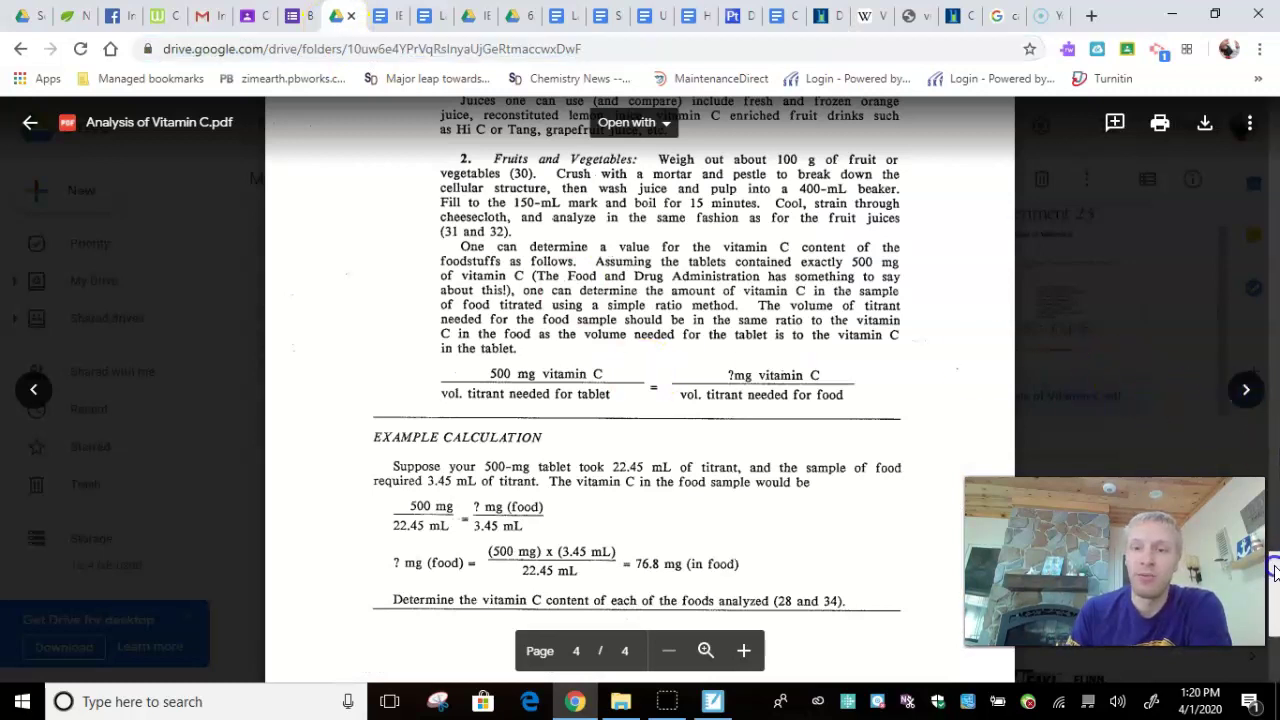
left_click_drag(1274, 535, 1237, 395)
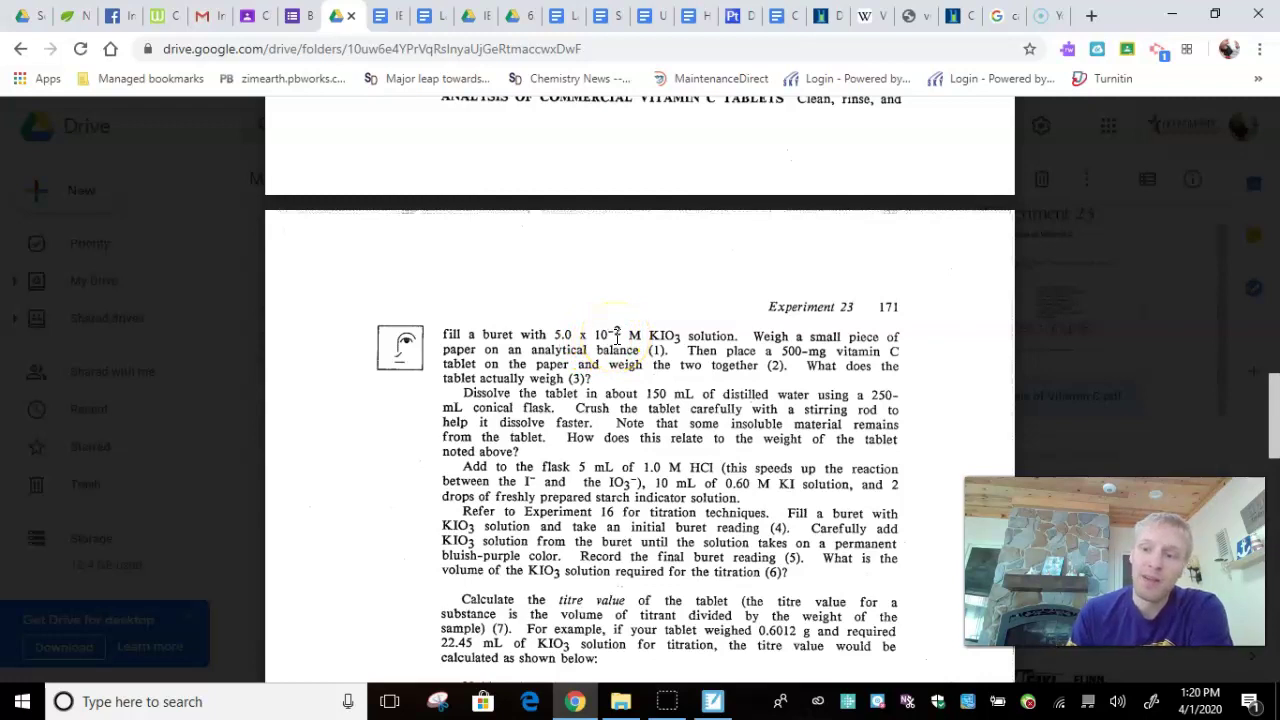
left_click(911, 16)
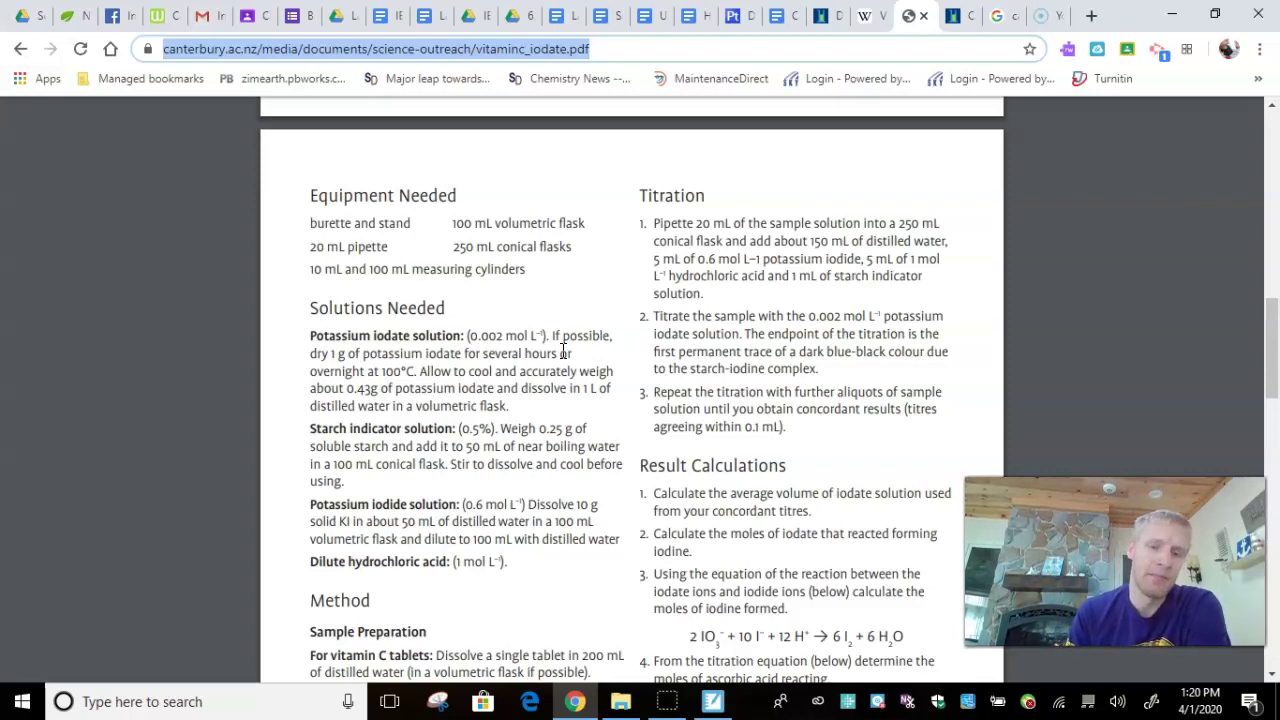
Go back to the ChemCollective peach vitamin C titration page and its stockroom solutions list
left_click(35, 670)
left_click(826, 15)
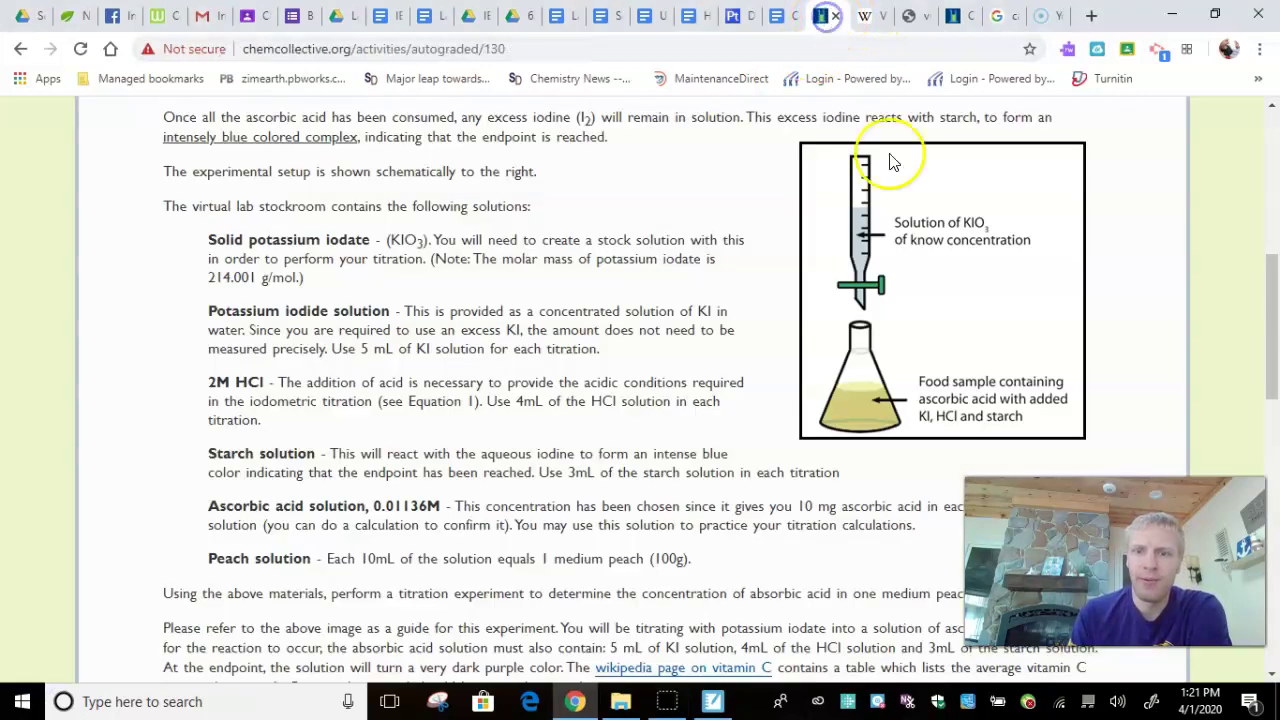
left_click_drag(1268, 300, 1268, 304)
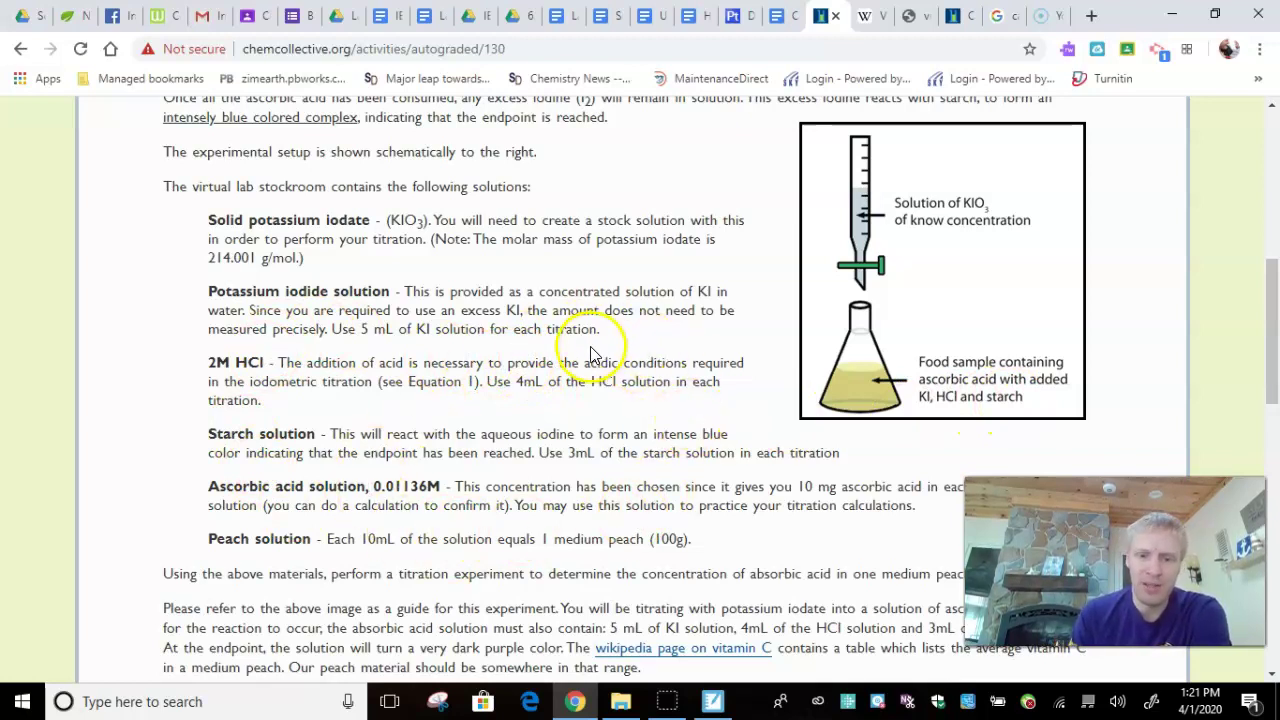
left_click_drag(1270, 355, 1275, 441)
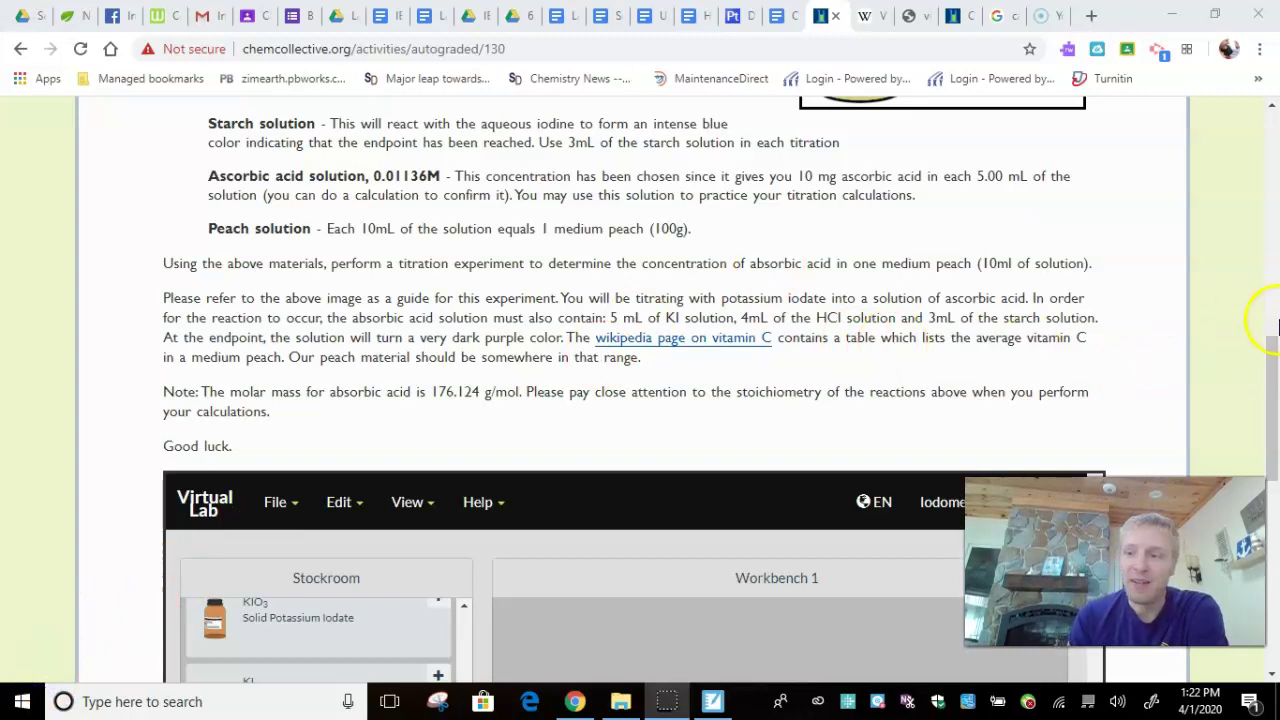
Add a 50 mL burette from Other glassware and centre it on Workbench 1
left_click_drag(1273, 368, 1273, 473)
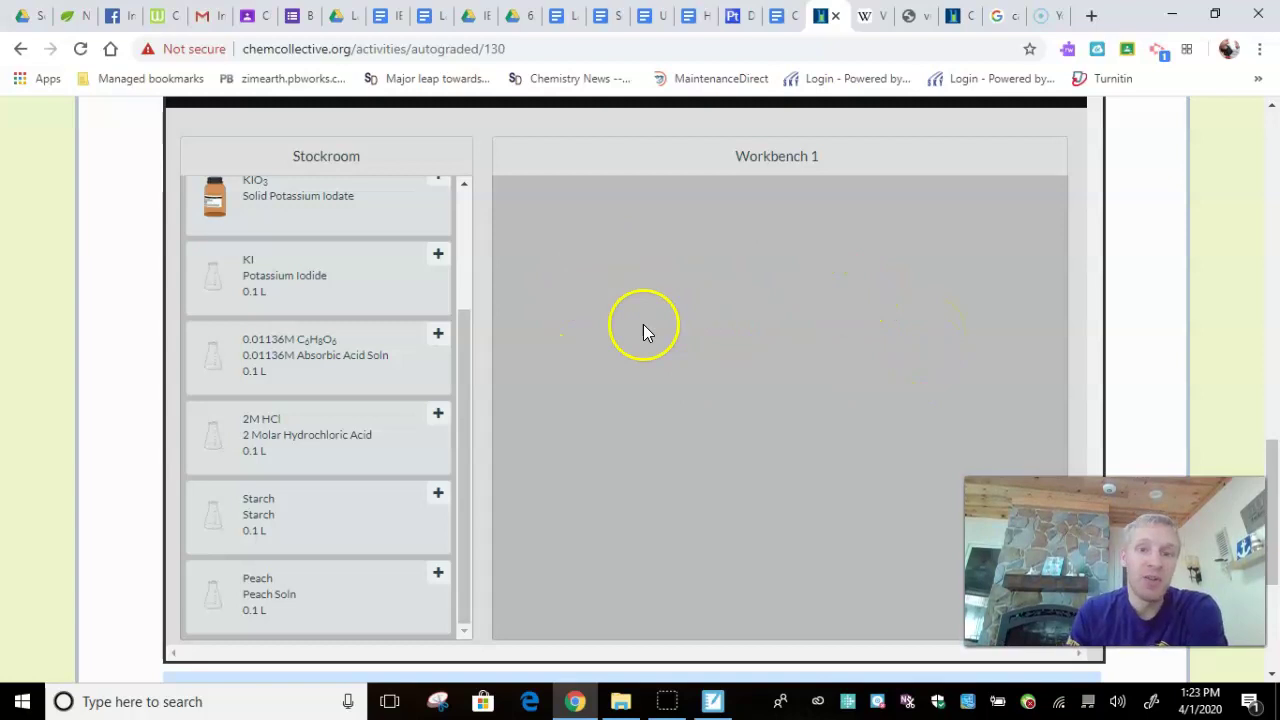
left_click_drag(470, 405, 470, 274)
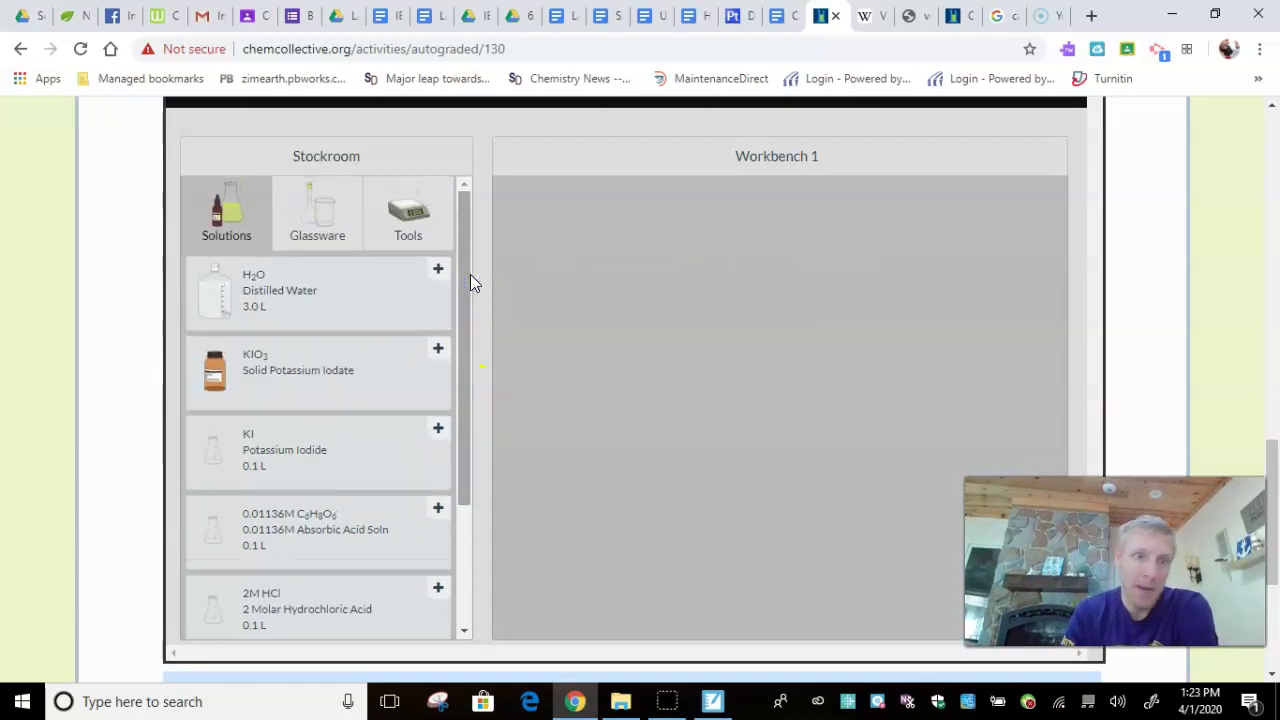
left_click(321, 218)
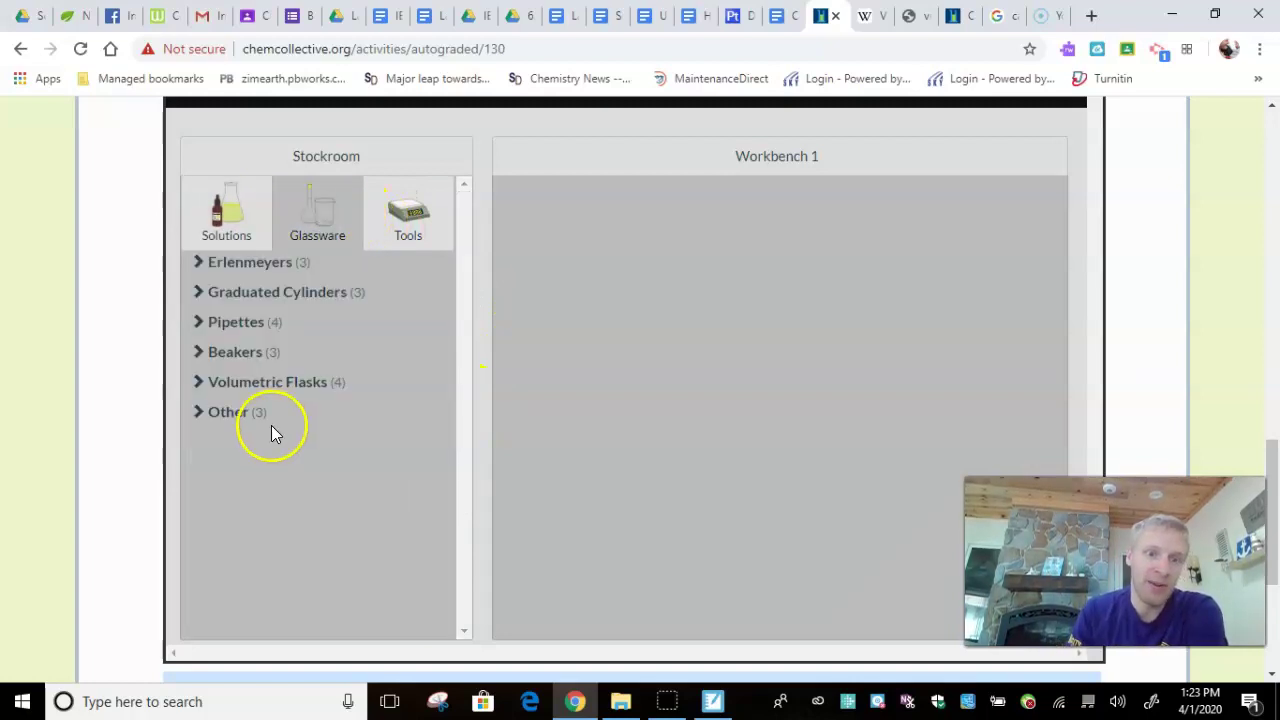
left_click(229, 411)
left_click(292, 617)
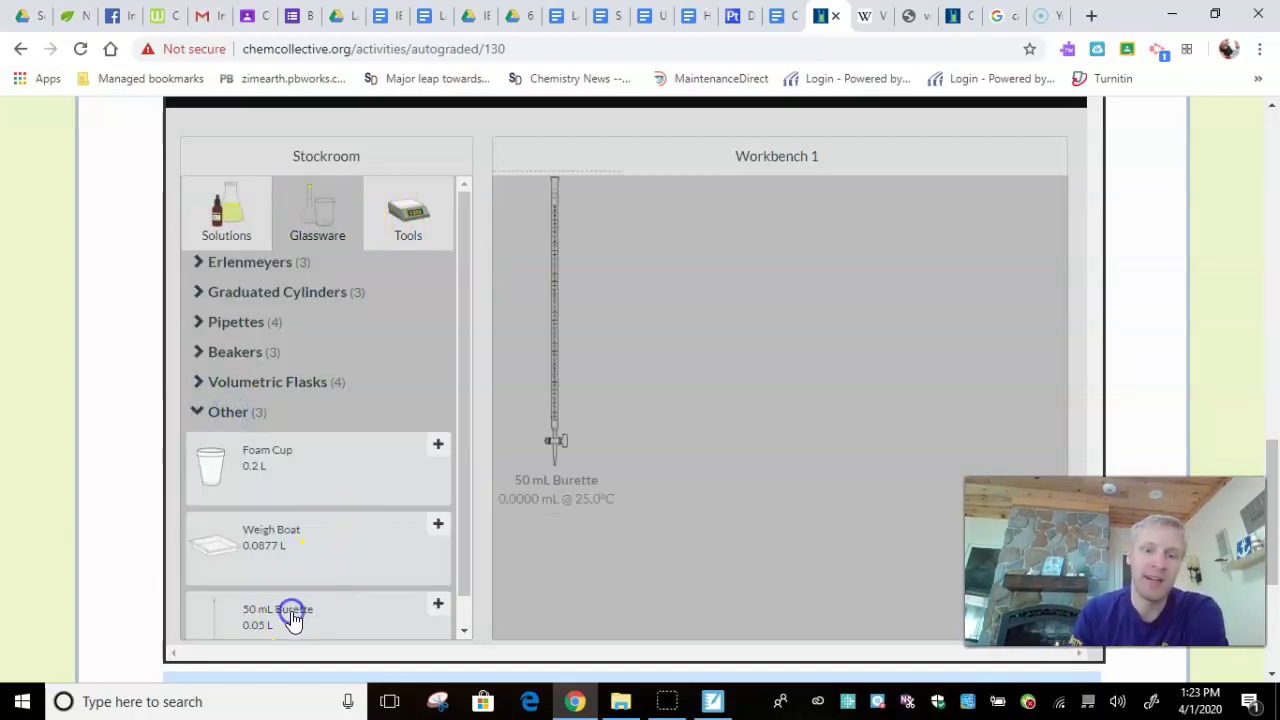
left_click_drag(560, 307, 768, 321)
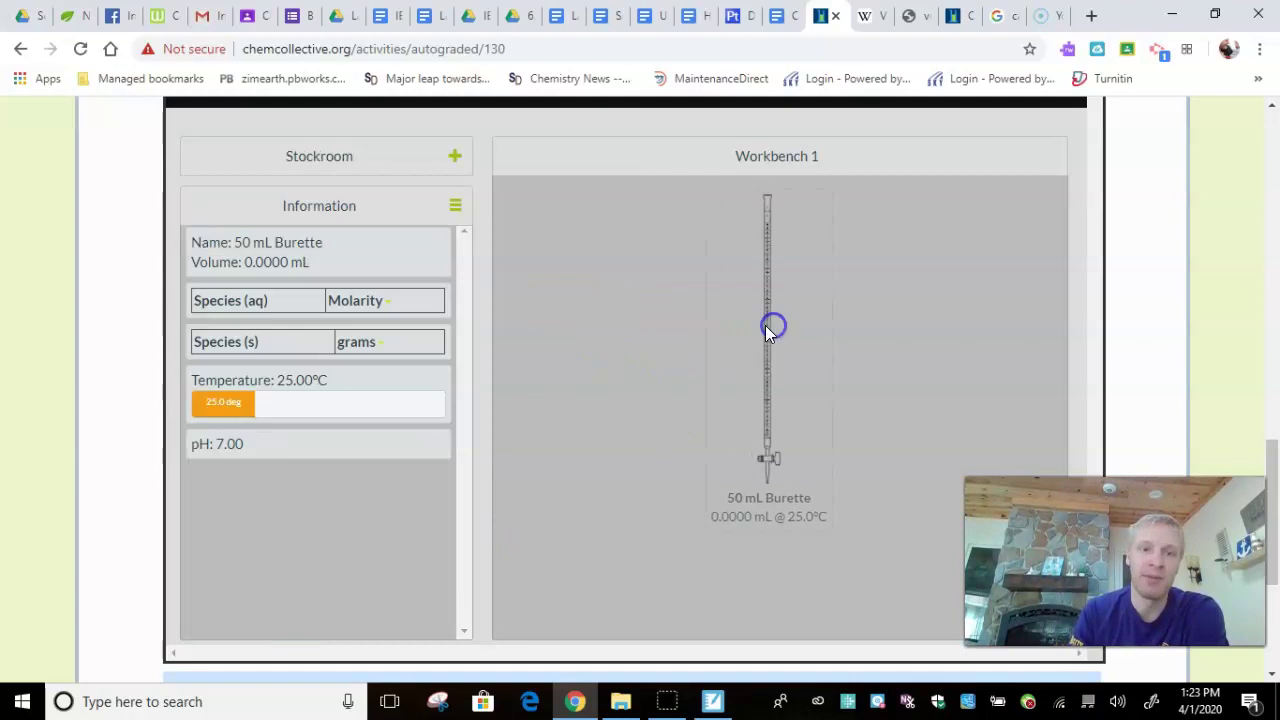
Place a 250 mL Erlenmeyer flask on Workbench 1 beside the burette
left_click(343, 162)
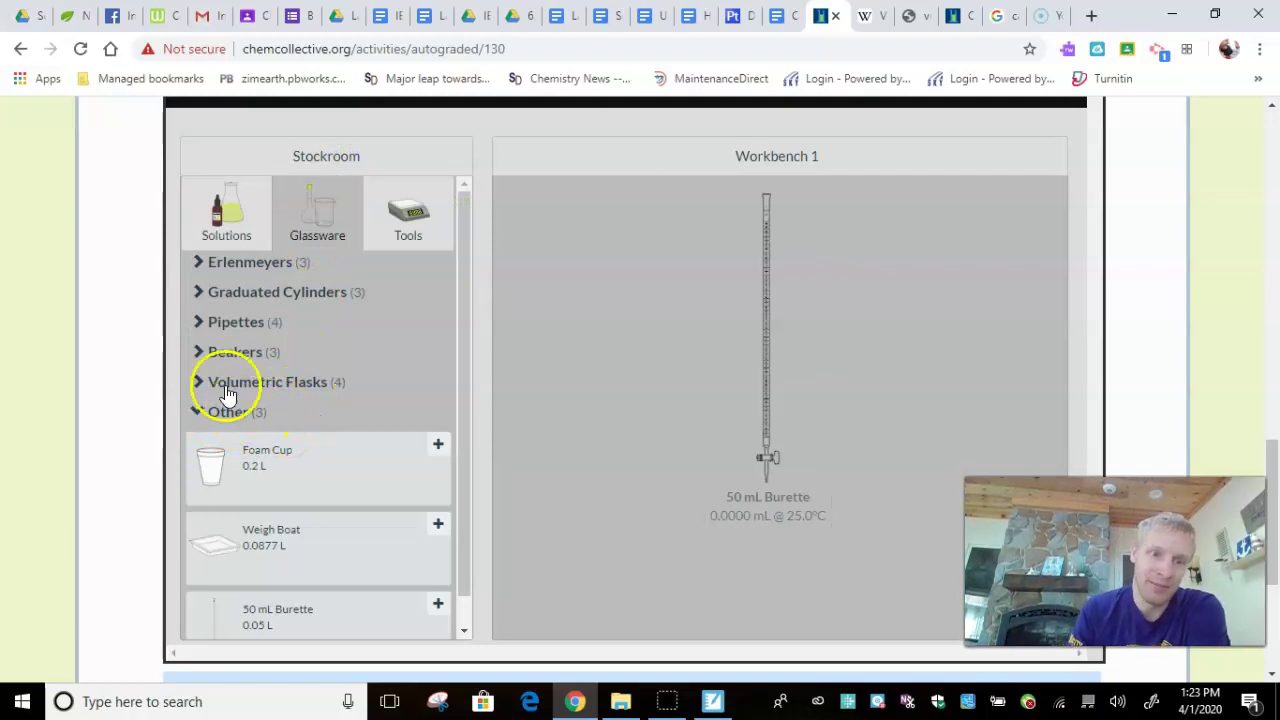
left_click(268, 263)
left_click(287, 322)
left_click_drag(287, 322, 599, 493)
left_click(306, 159)
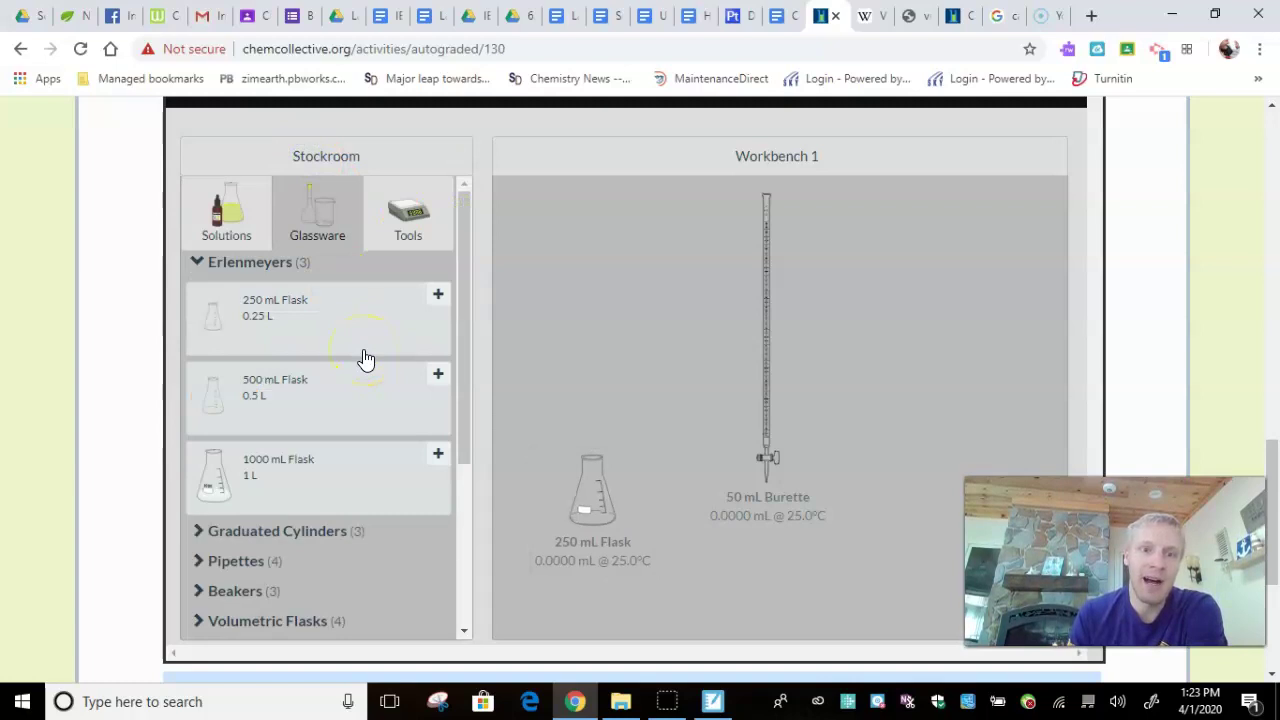
Add the Solid Potassium Iodate bottle from Solutions to Workbench 1 and position it
left_click(228, 226)
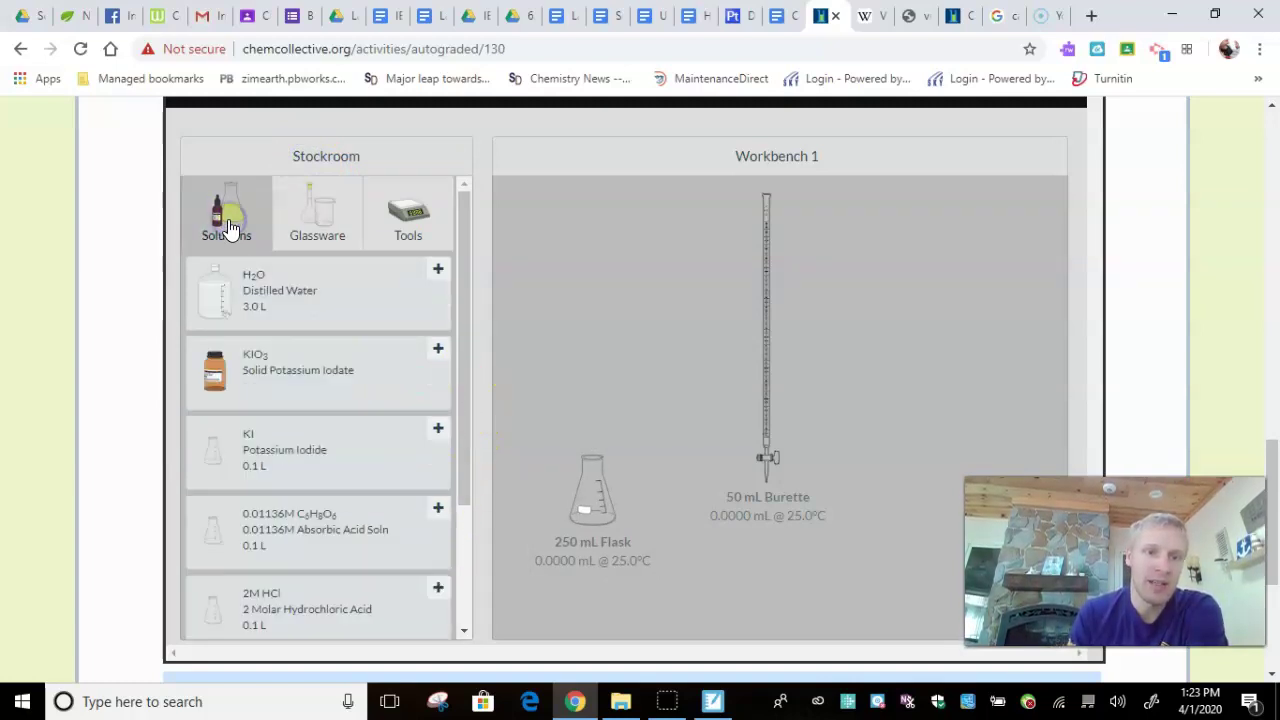
double_click(255, 372)
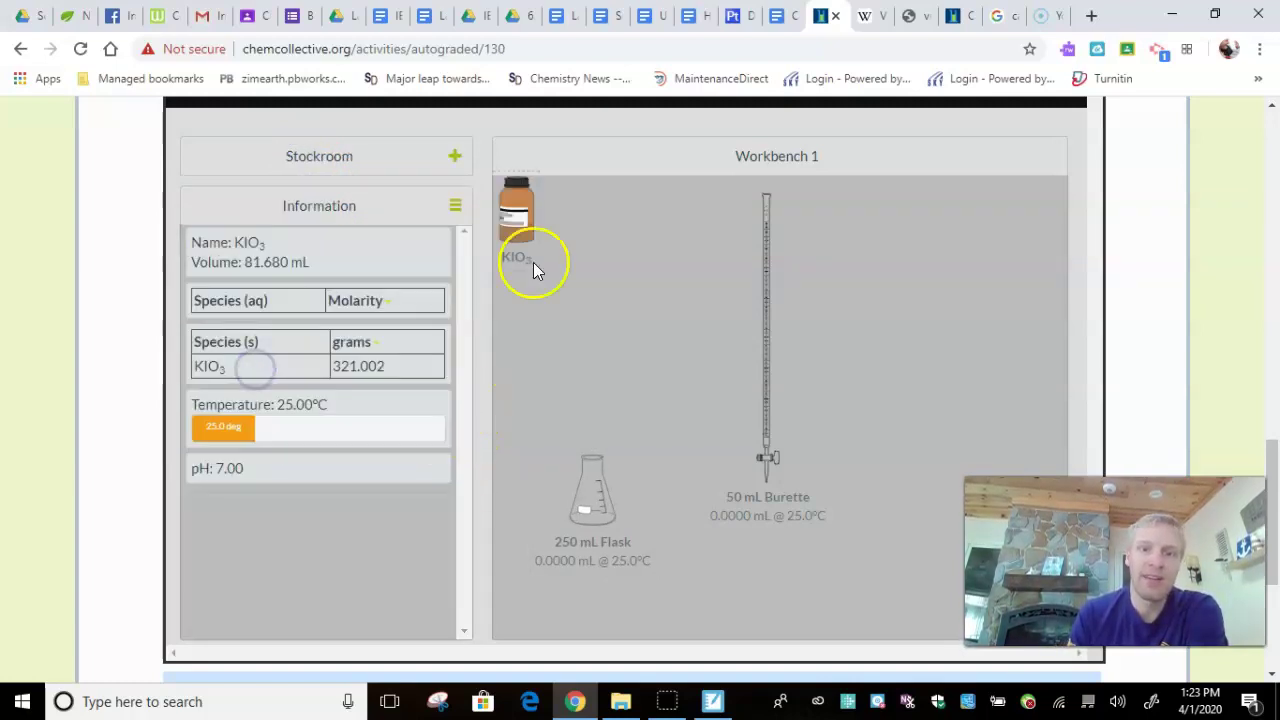
left_click_drag(525, 216, 551, 246)
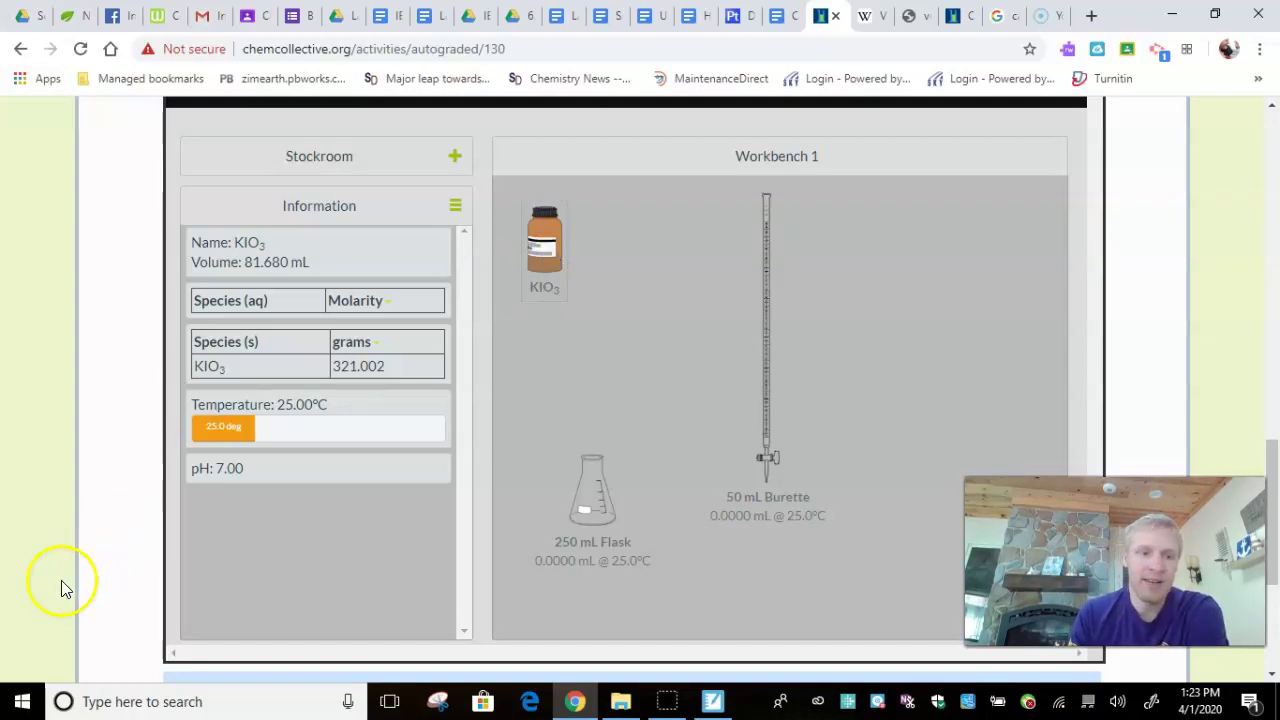
Show page 2 of vitaminc_iodate.pdf with the 0.002 mol L⁻¹ potassium iodate solution preparation
left_click(913, 17)
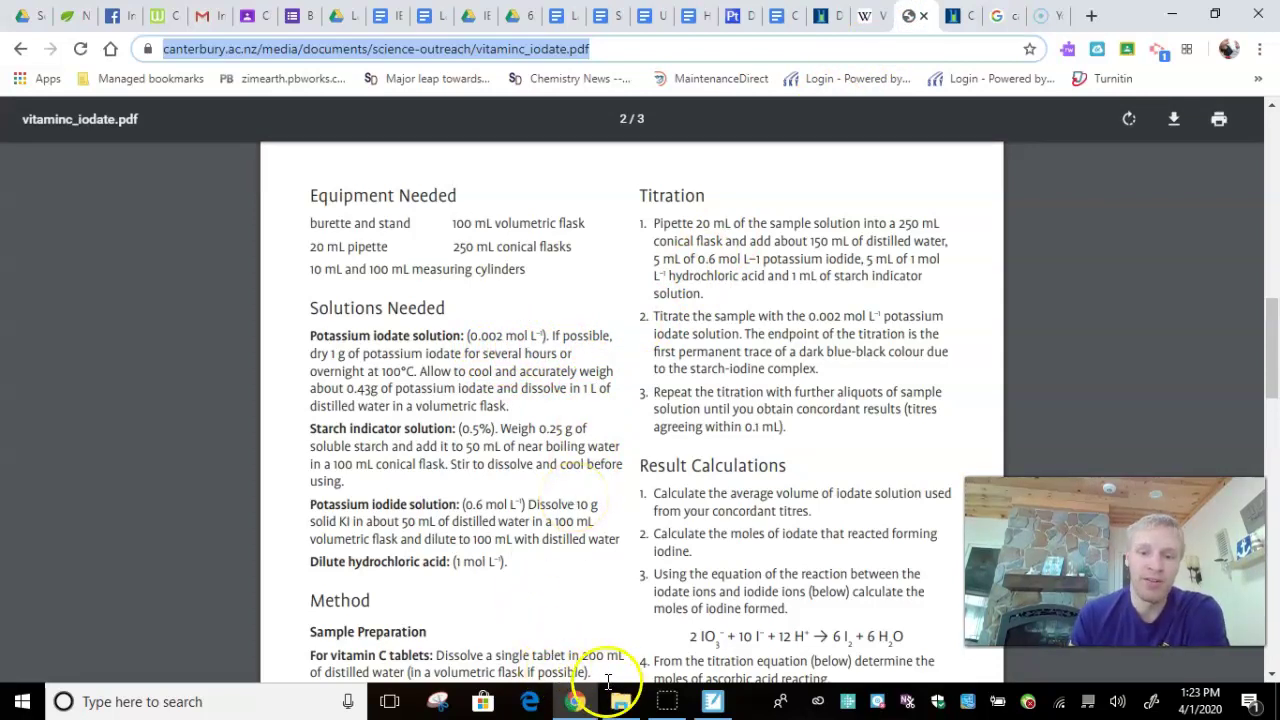
Work out 0.002 M KIO3 × 0.1 L = 0.0002 mol KIO3 in SMART Notebook against the iodate PDF
left_click(716, 703)
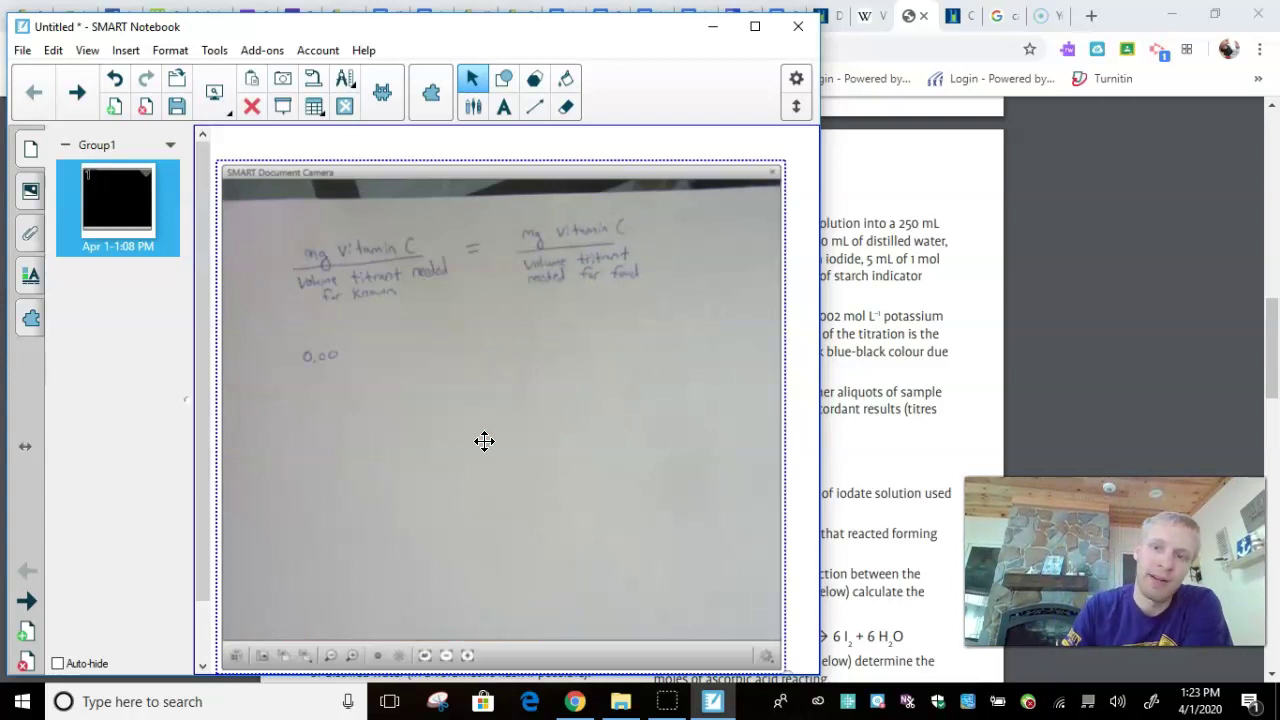
left_click(886, 371)
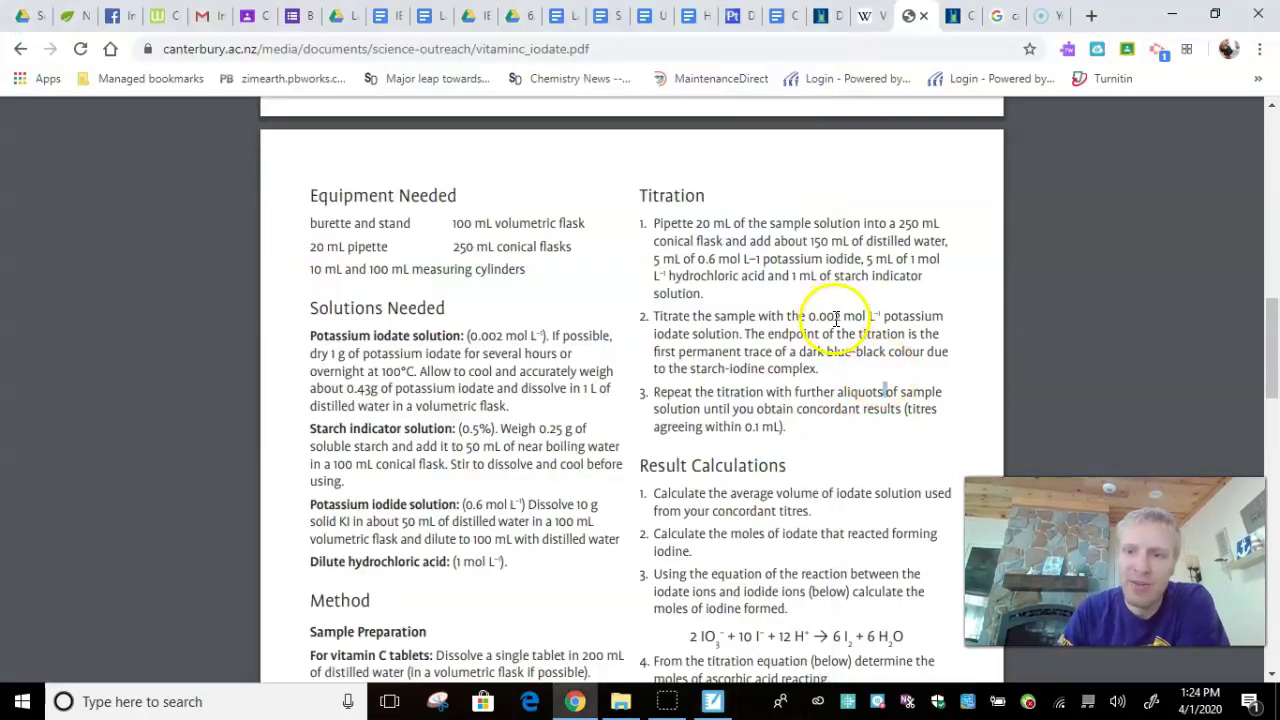
left_click(712, 701)
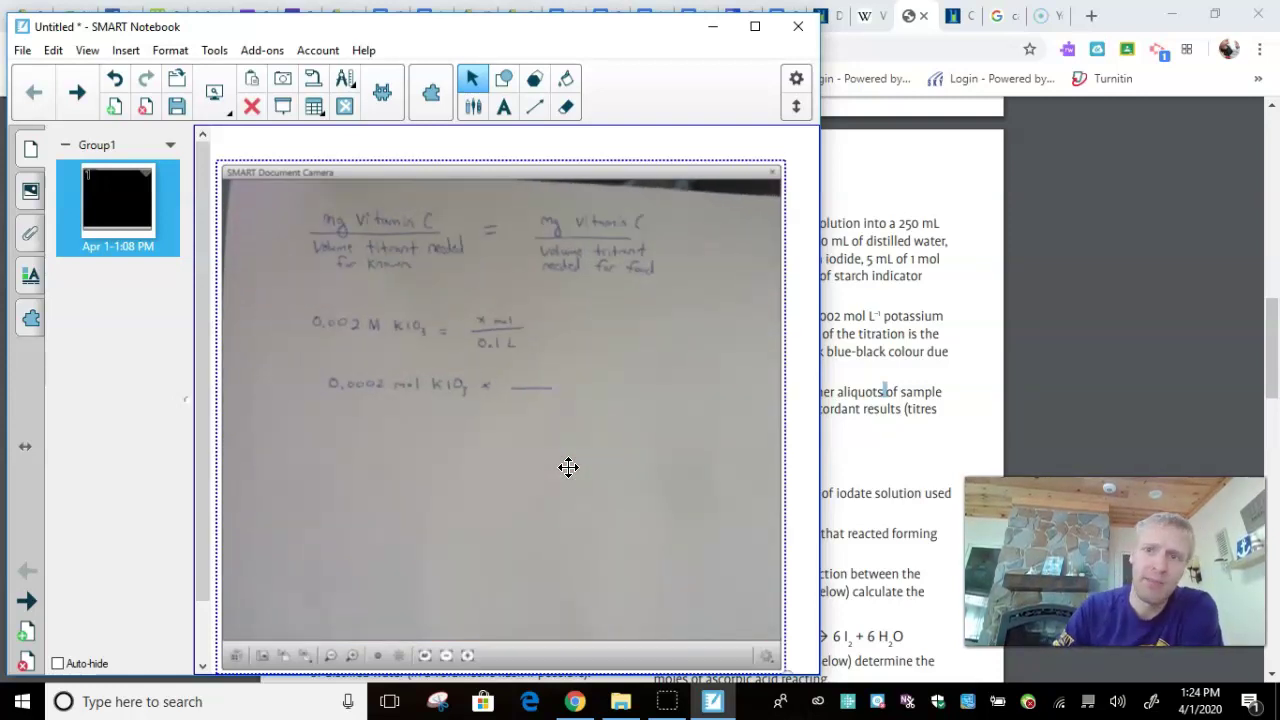
left_click(961, 316)
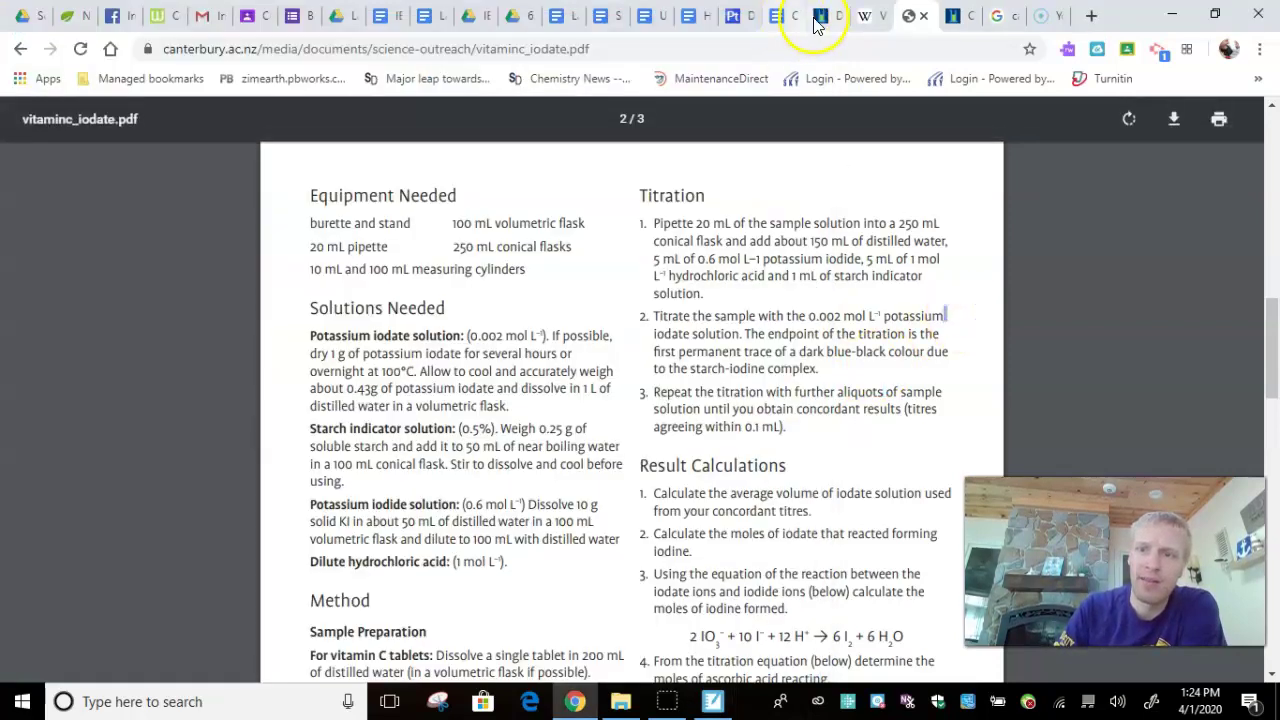
Check the KIO3 bottle on Workbench 1, then bring up the Ptable periodic table
left_click(821, 17)
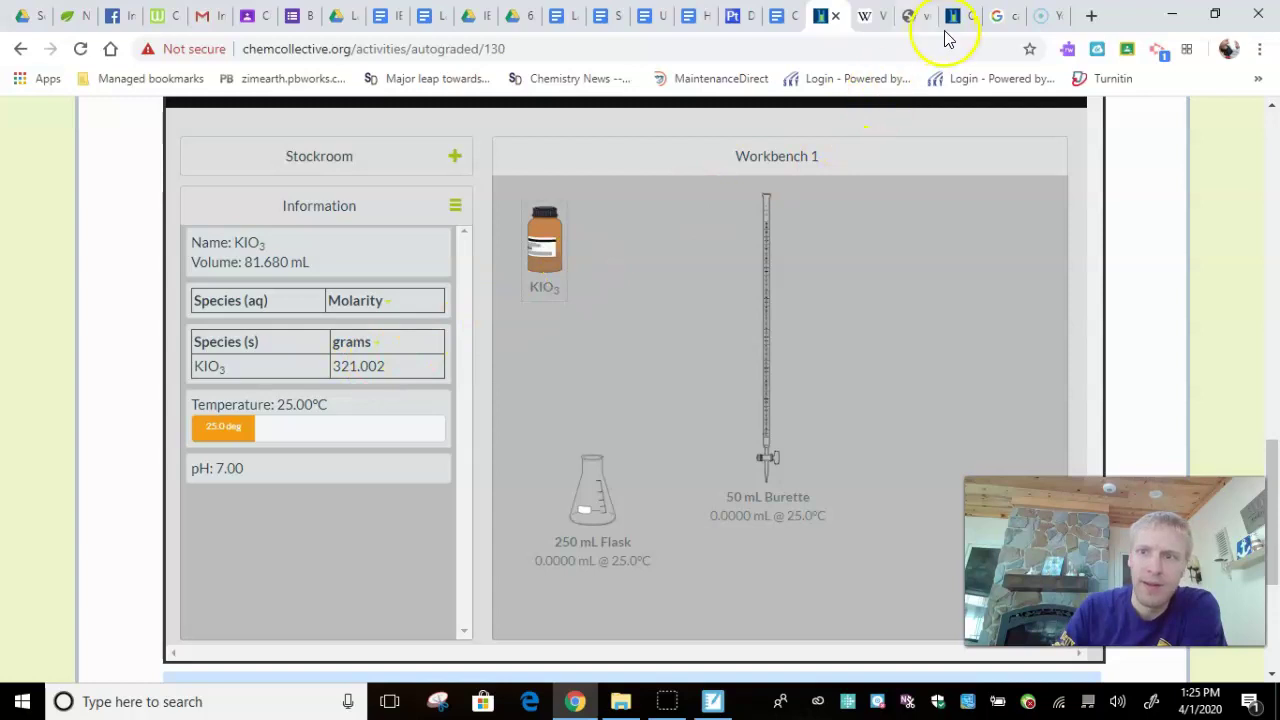
left_click(737, 16)
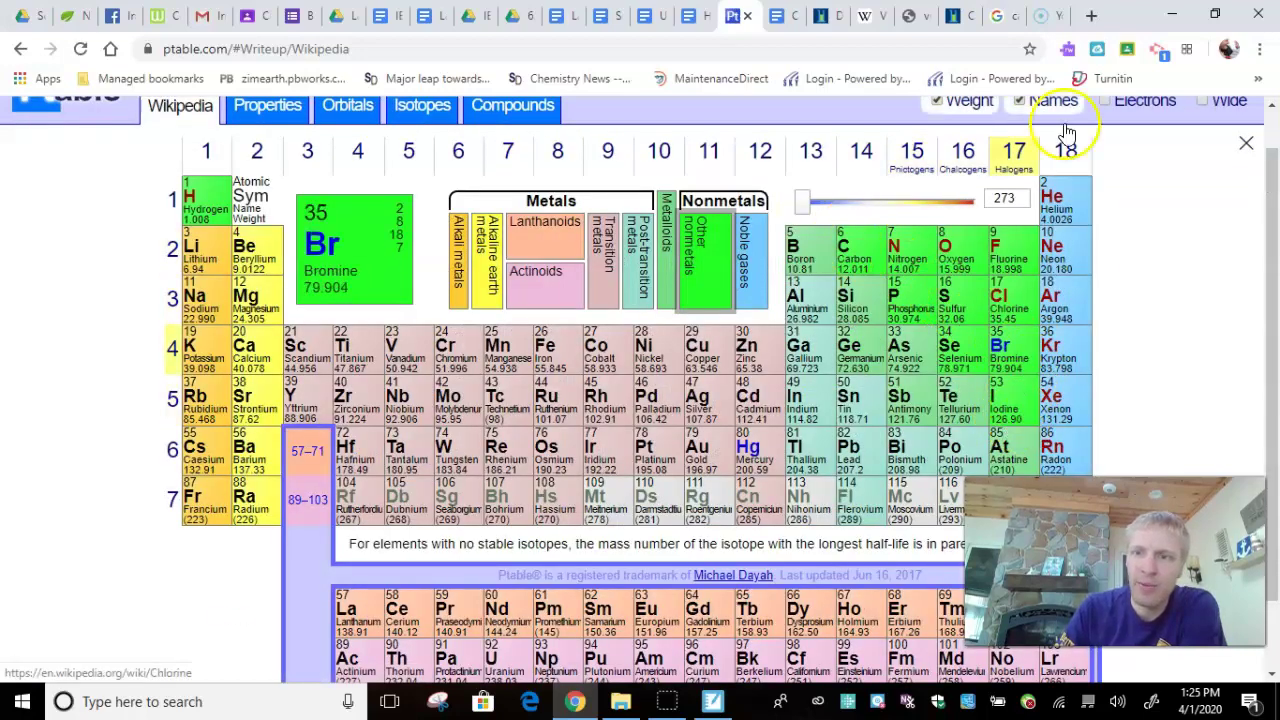
Calculate KIO3's molar mass as 126.9 + 16 + 16 + 16 + 39.1 = 214 g/mol
left_click(1003, 15)
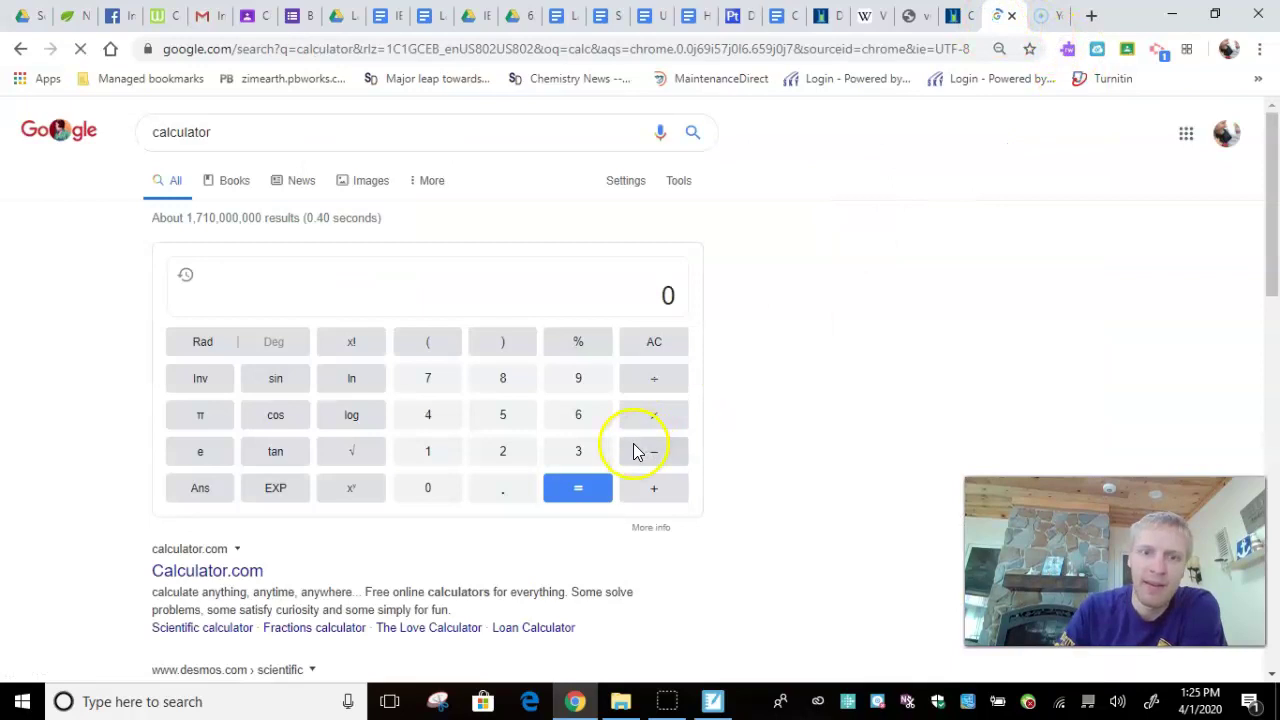
left_click(420, 453)
left_click(501, 452)
left_click(575, 419)
left_click(502, 488)
left_click(578, 378)
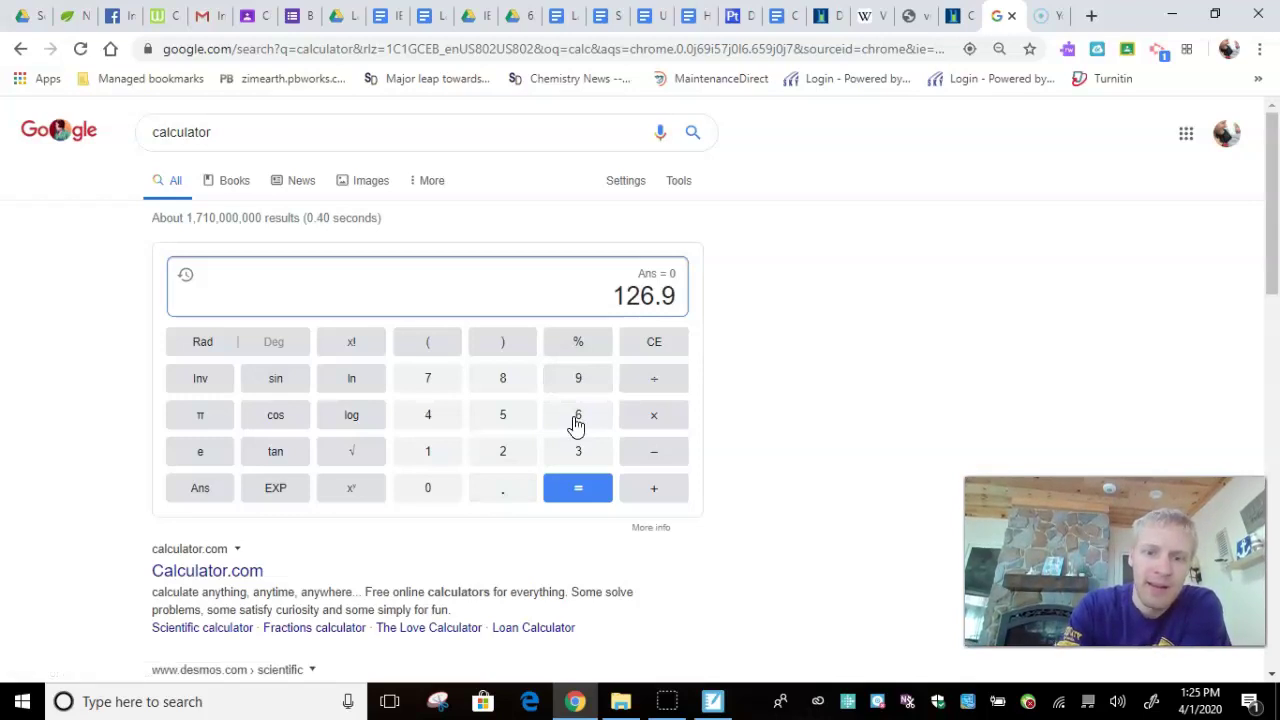
type("+ 16 + 16 + 16 ")
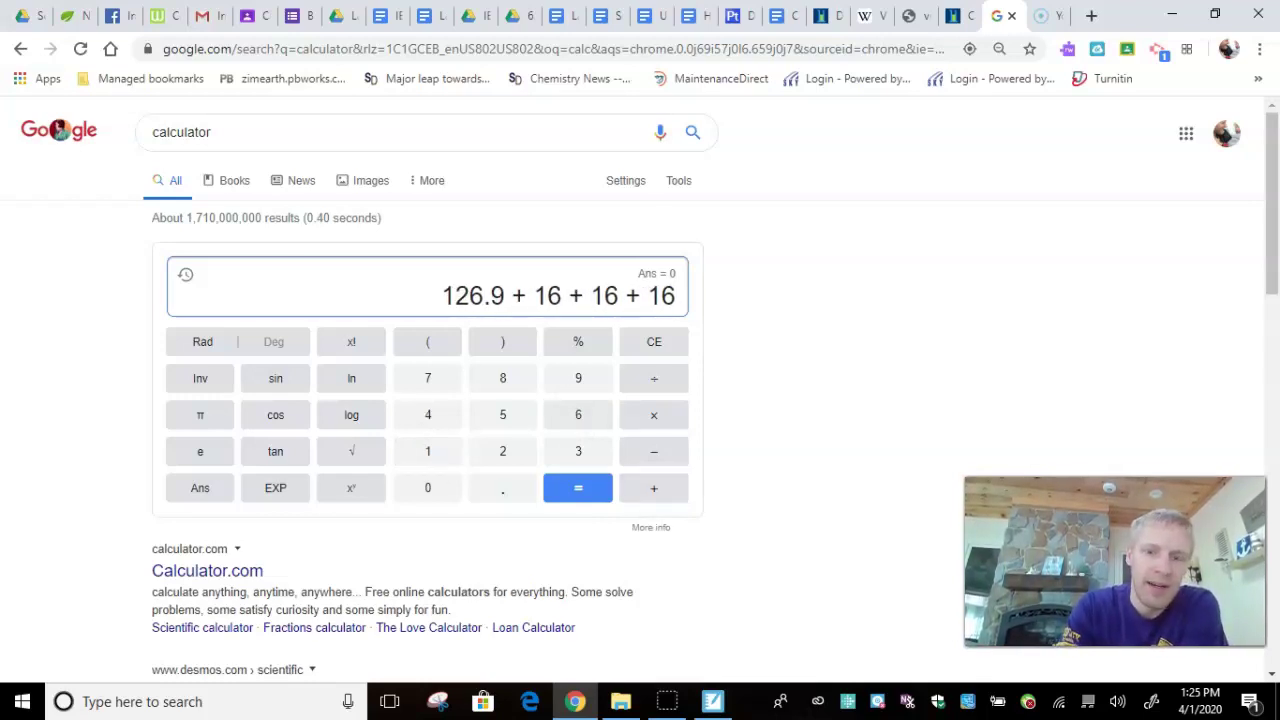
type("+ 39")
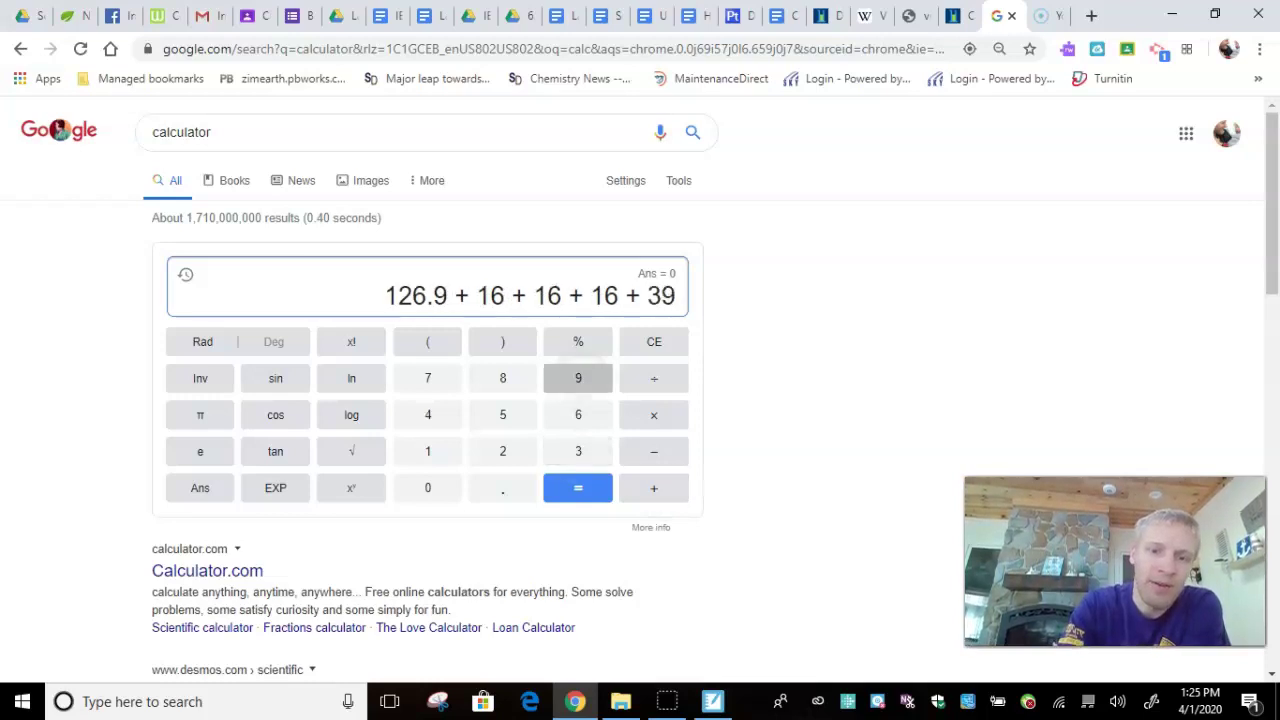
type(".1")
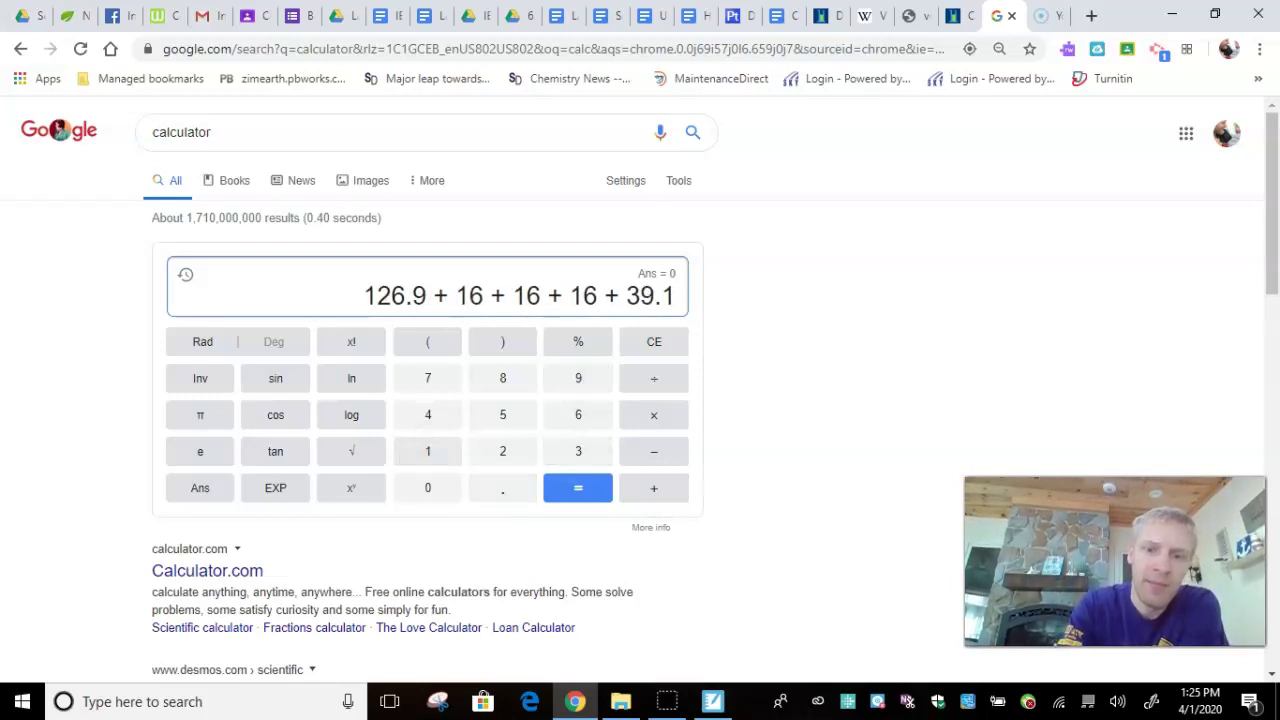
key("Return")
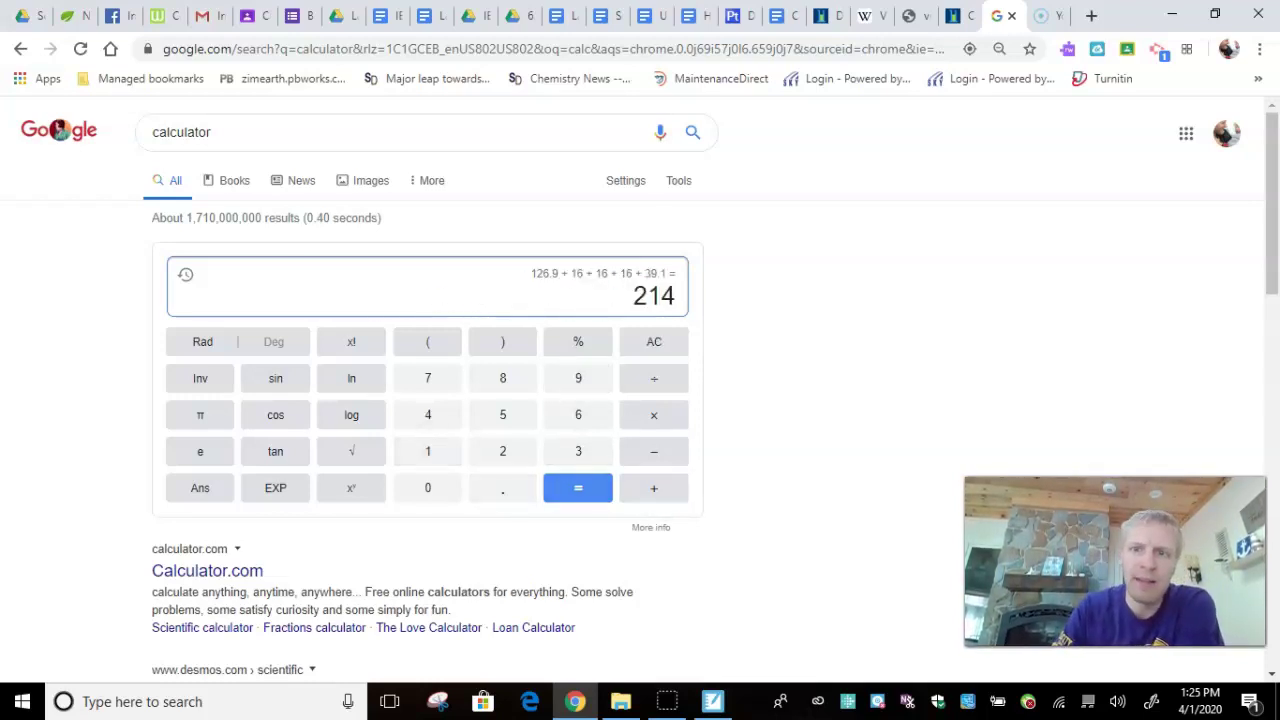
left_click(822, 15)
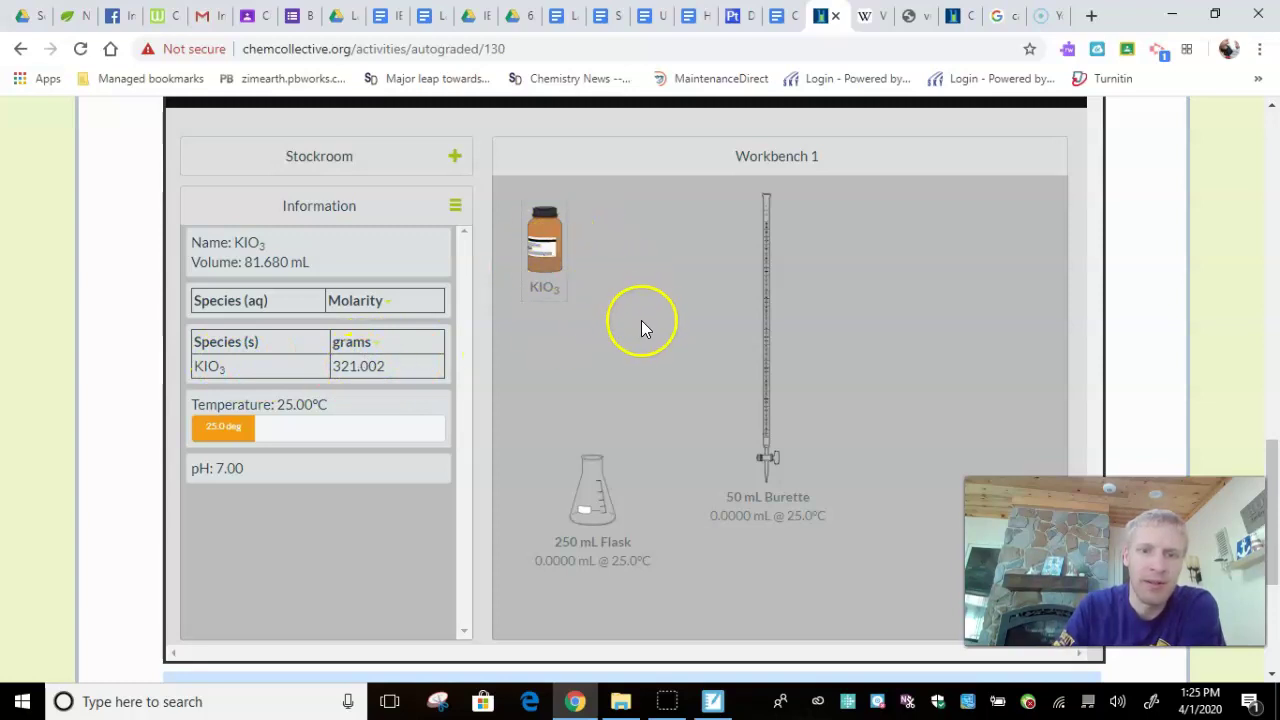
left_click(998, 16)
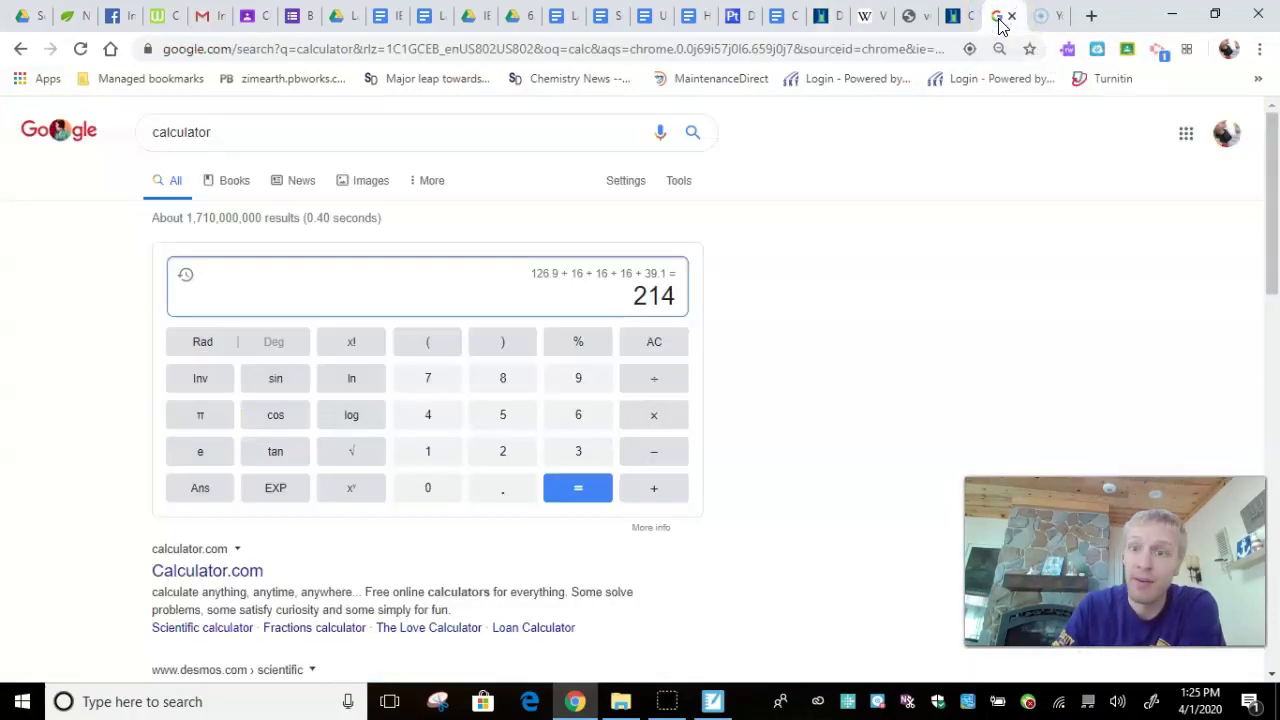
Multiply 214 g/mol by 0.0002 mol to get 0.0428 g KIO3, matching the notebook working
left_click(823, 17)
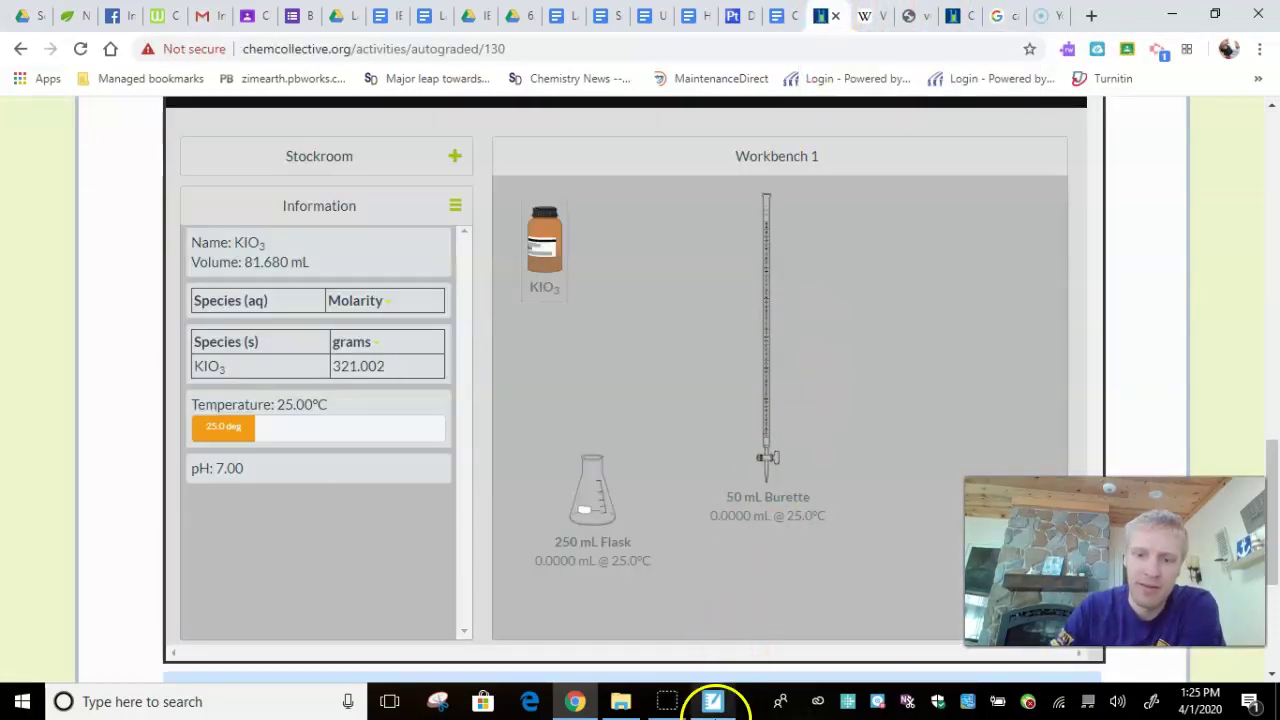
left_click(712, 702)
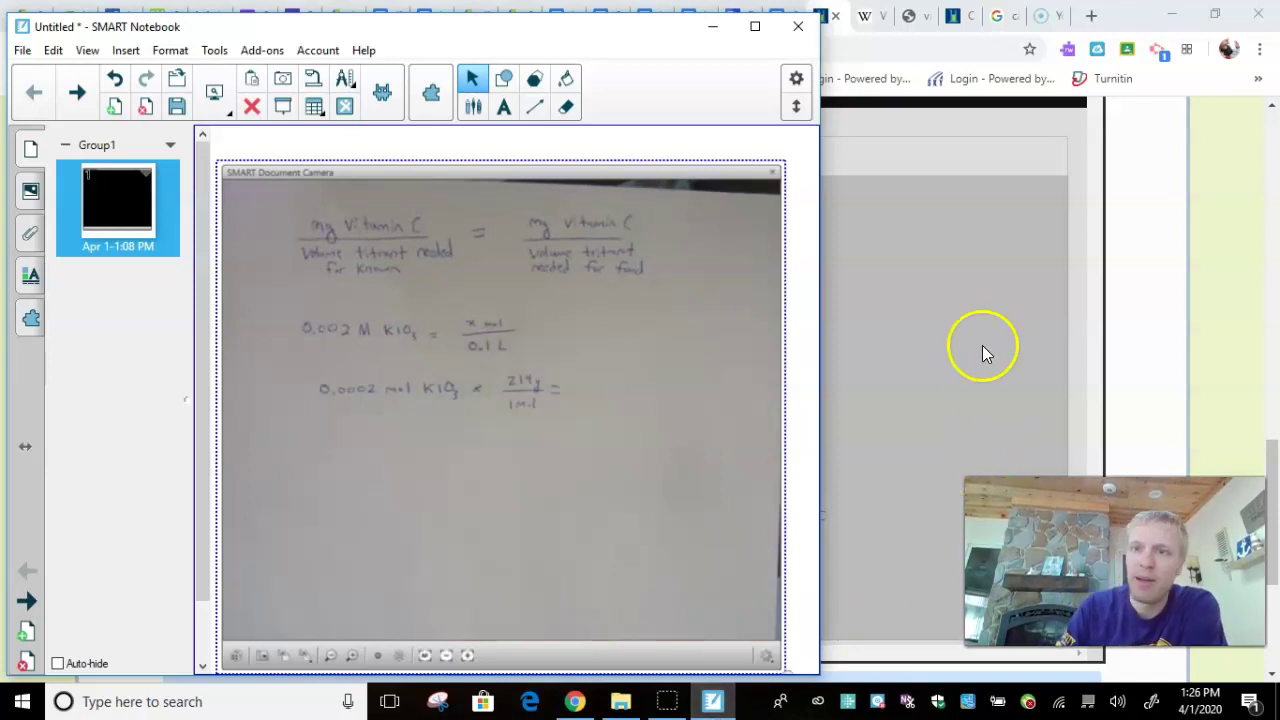
left_click(988, 15)
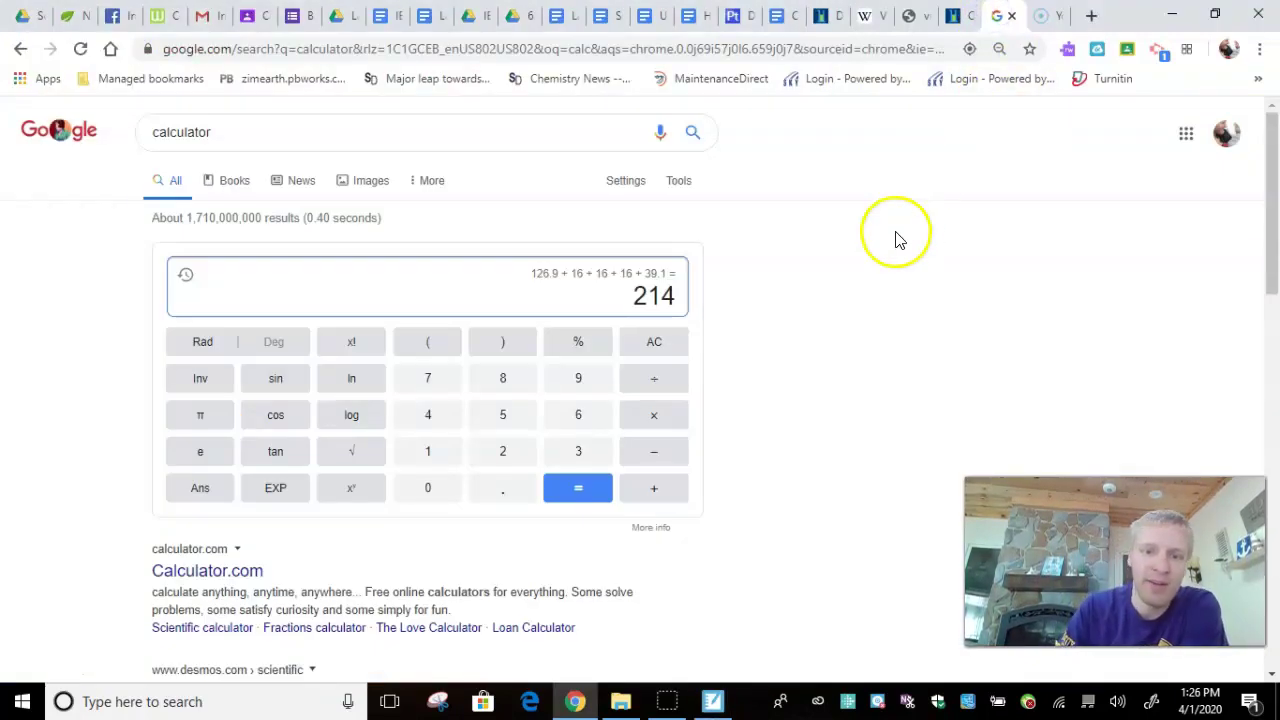
left_click(660, 412)
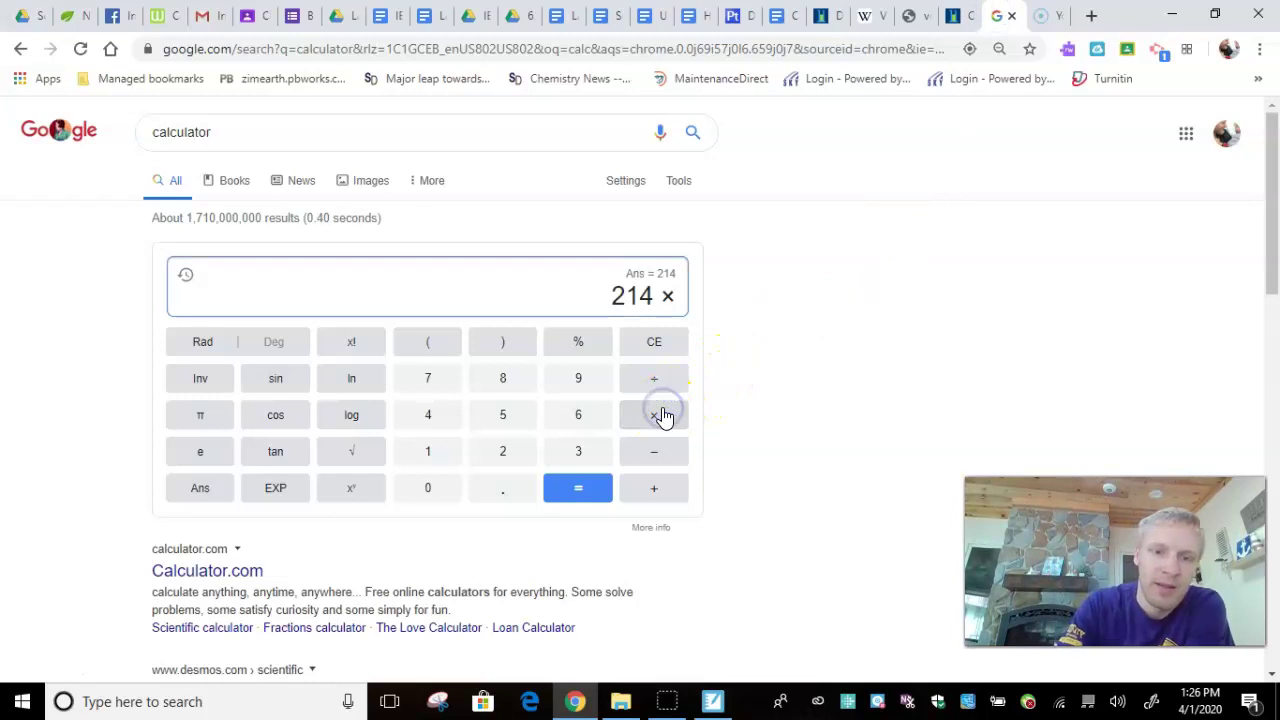
left_click(503, 488)
left_click(428, 488)
left_click(428, 488)
left_click(503, 451)
left_click(578, 488)
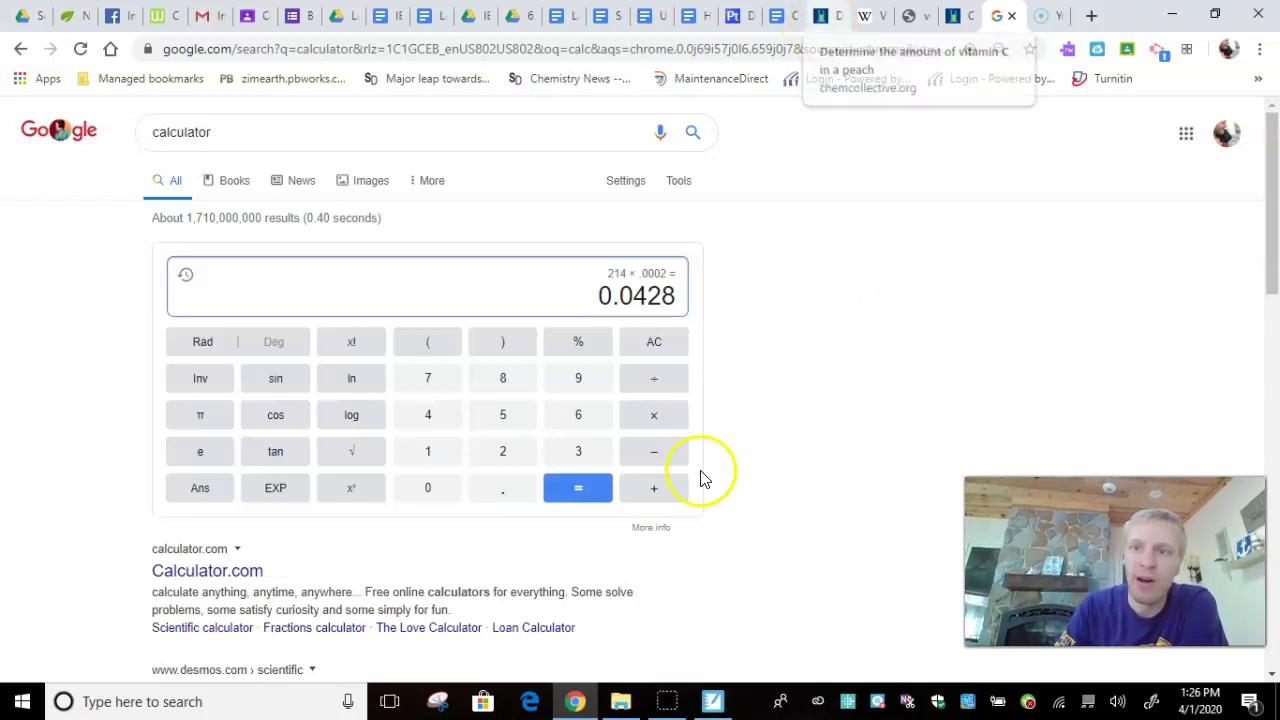
left_click(710, 701)
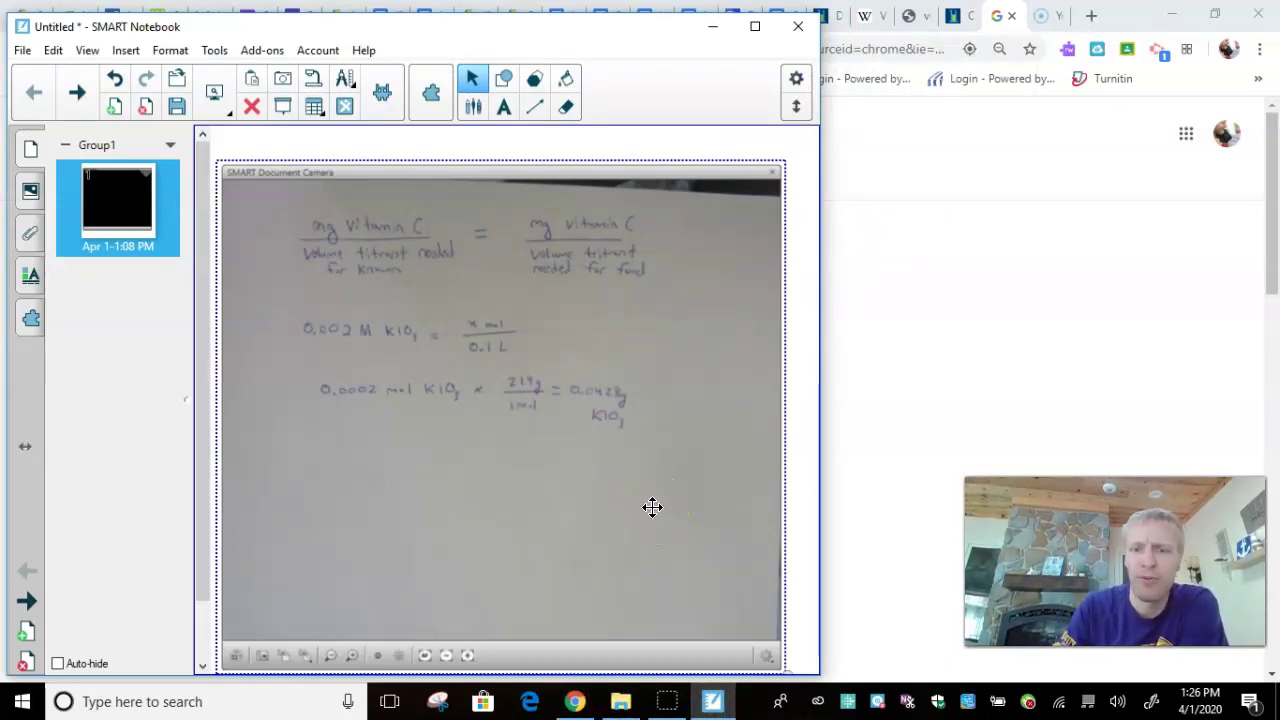
Pour 0.0428 g of solid KIO3 from its bottle into the 250 mL flask
left_click(869, 360)
left_click(826, 16)
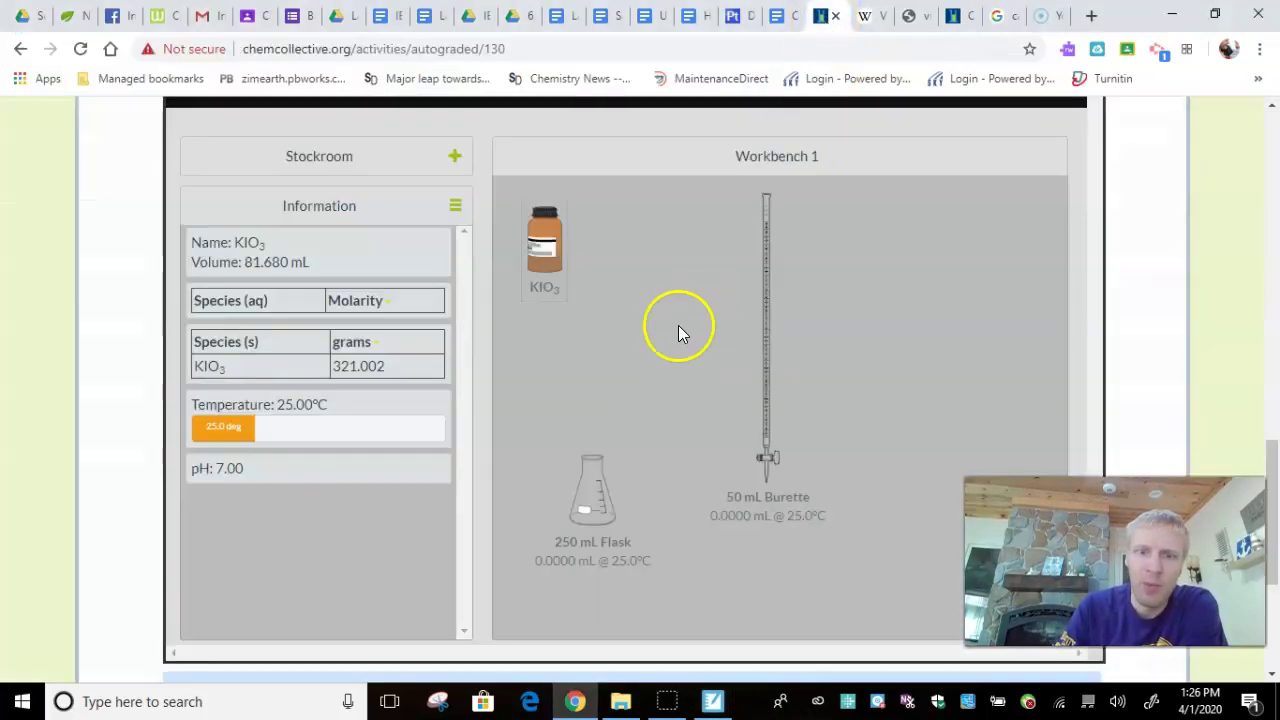
key("super+shift+s")
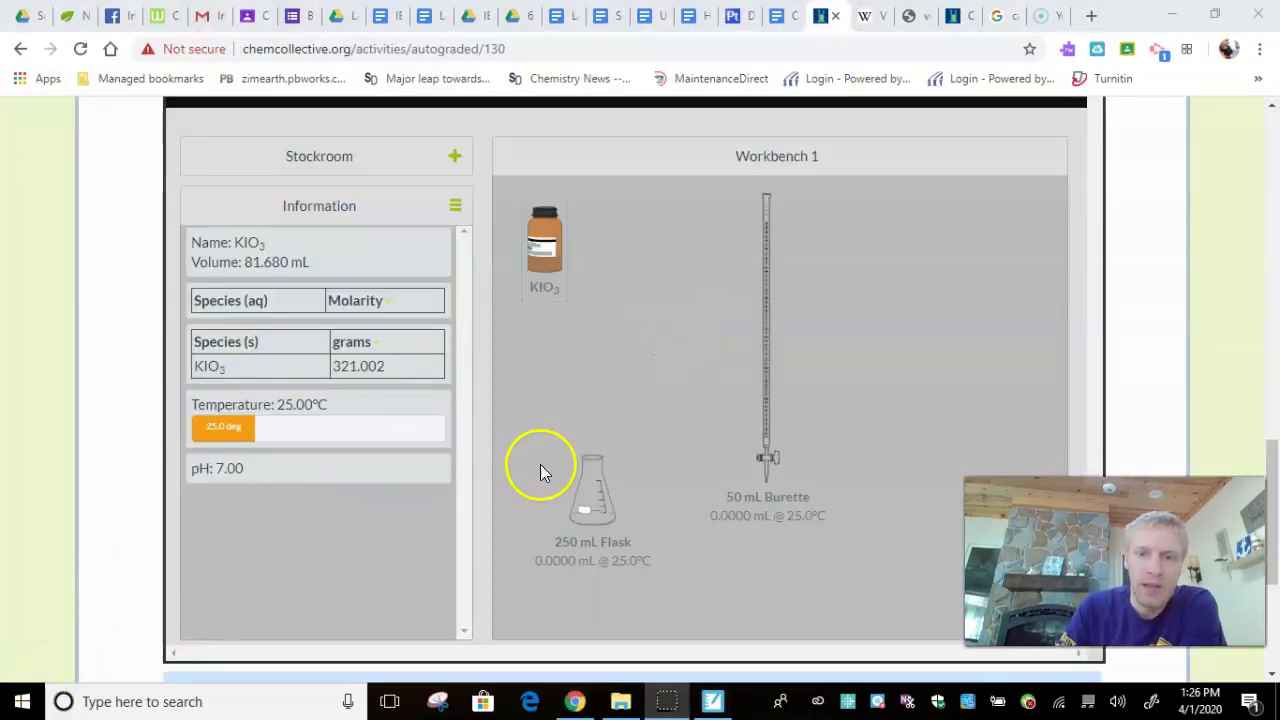
left_click_drag(545, 275, 582, 478)
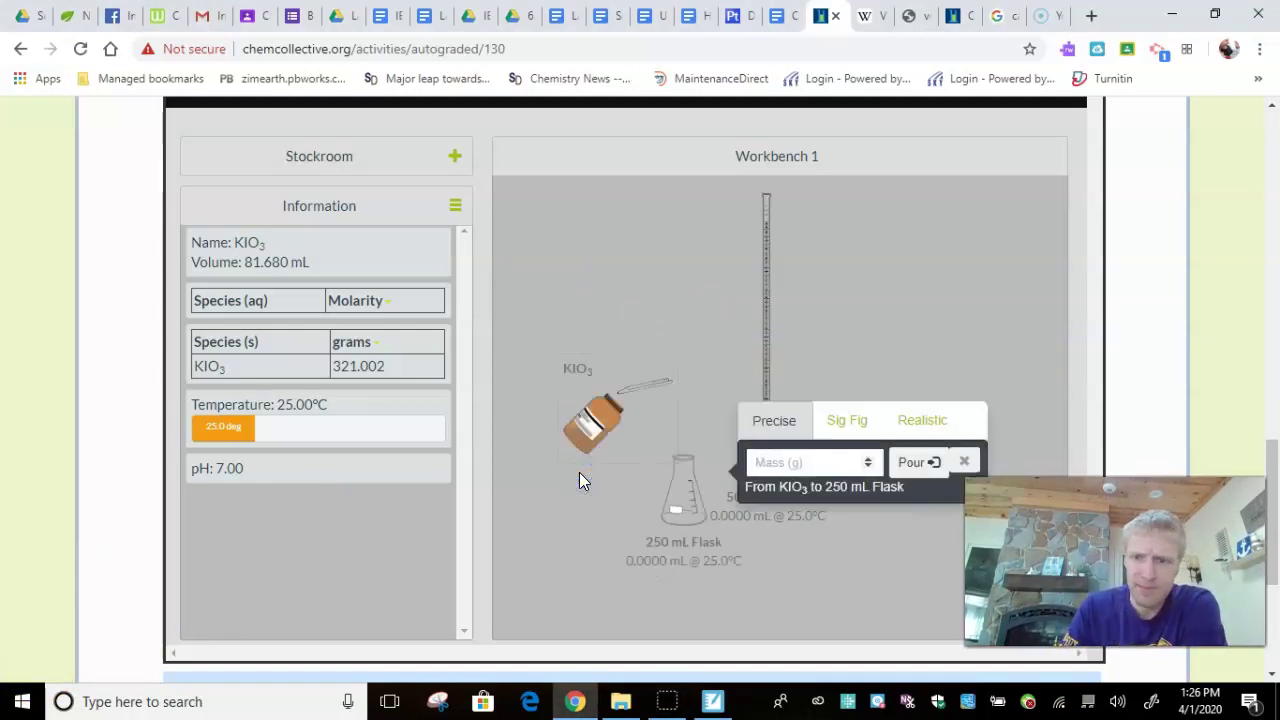
left_click(795, 463)
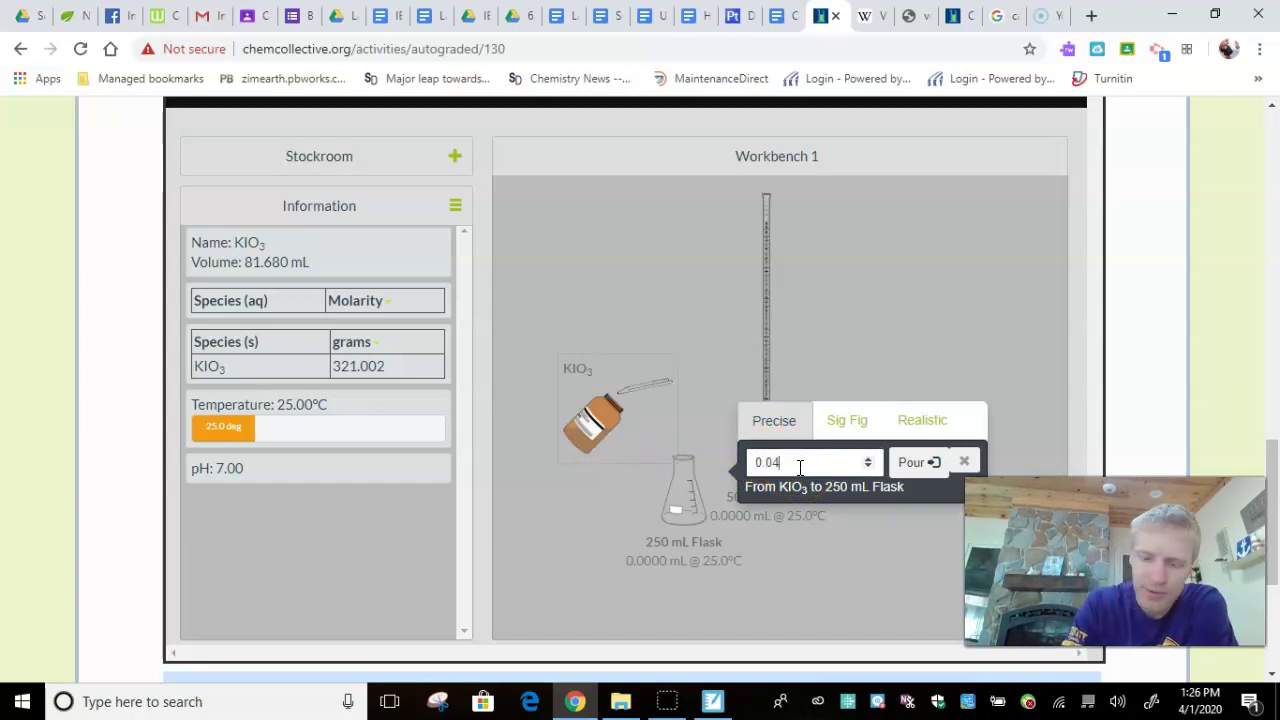
left_click(917, 463)
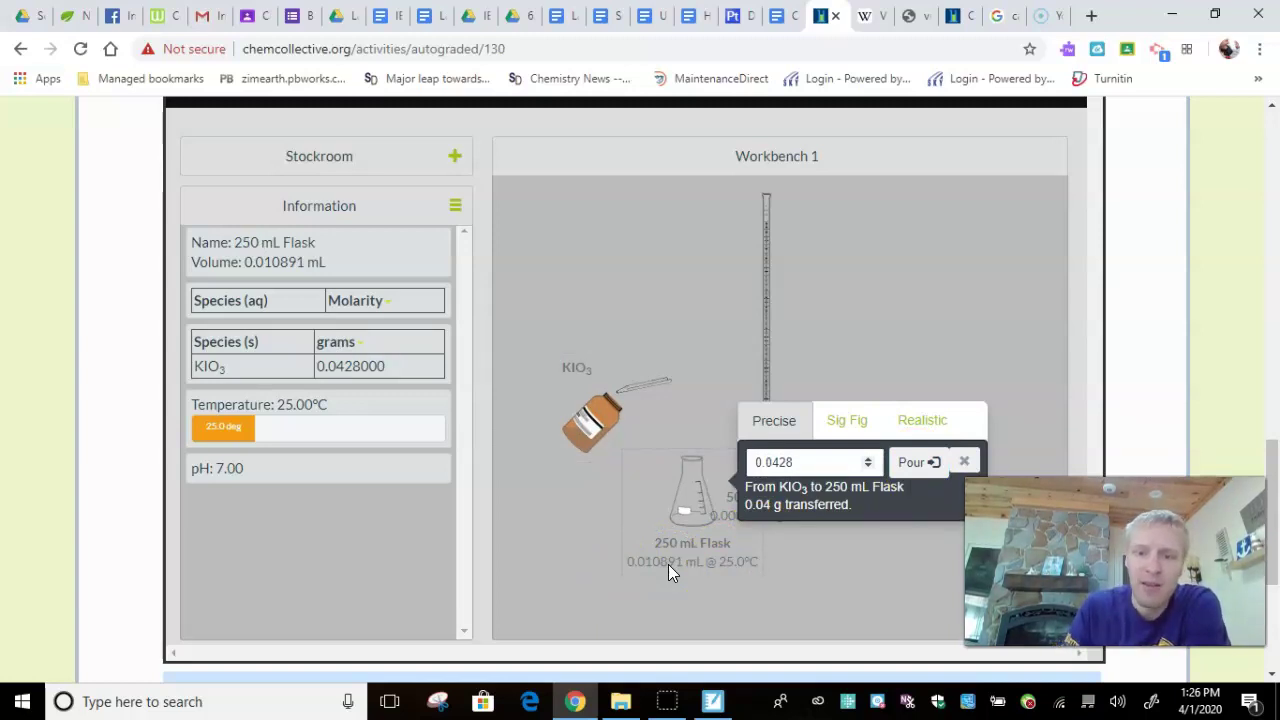
left_click(963, 464)
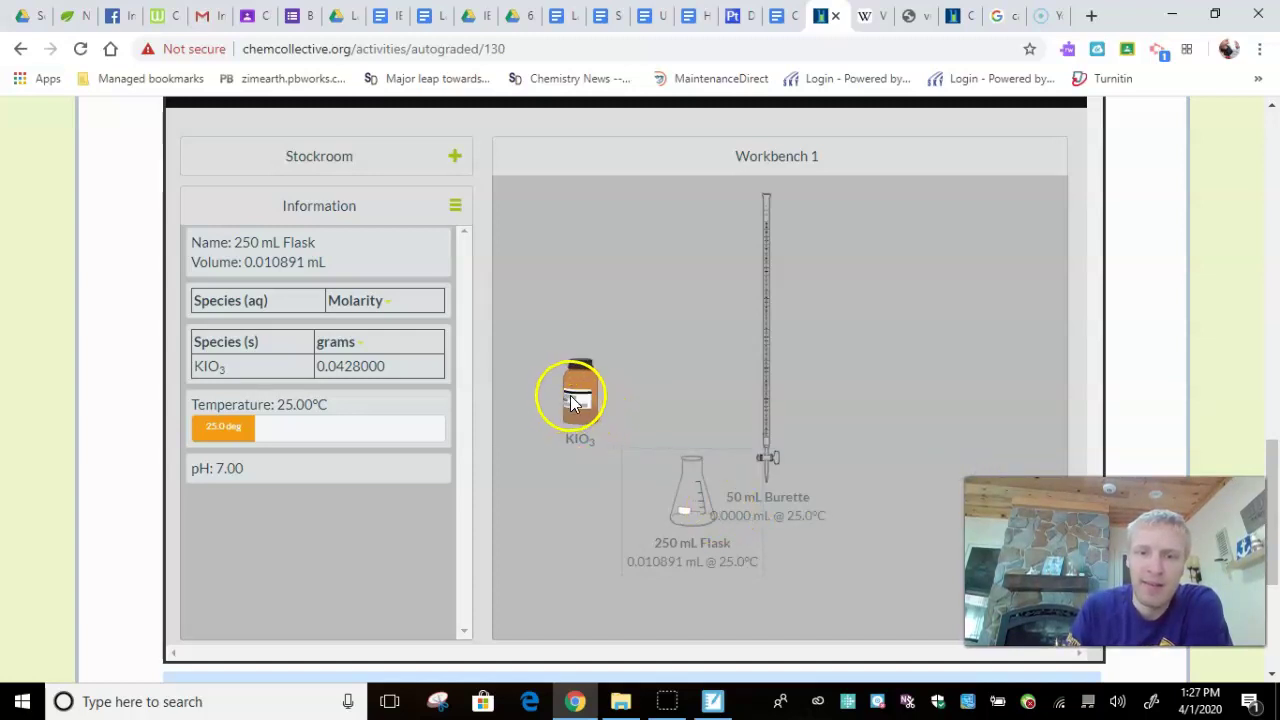
Move the KIO3 bottle to the bench's top-left and shift the 250 mL flask left
left_click_drag(575, 398, 523, 231)
left_click_drag(682, 488, 600, 490)
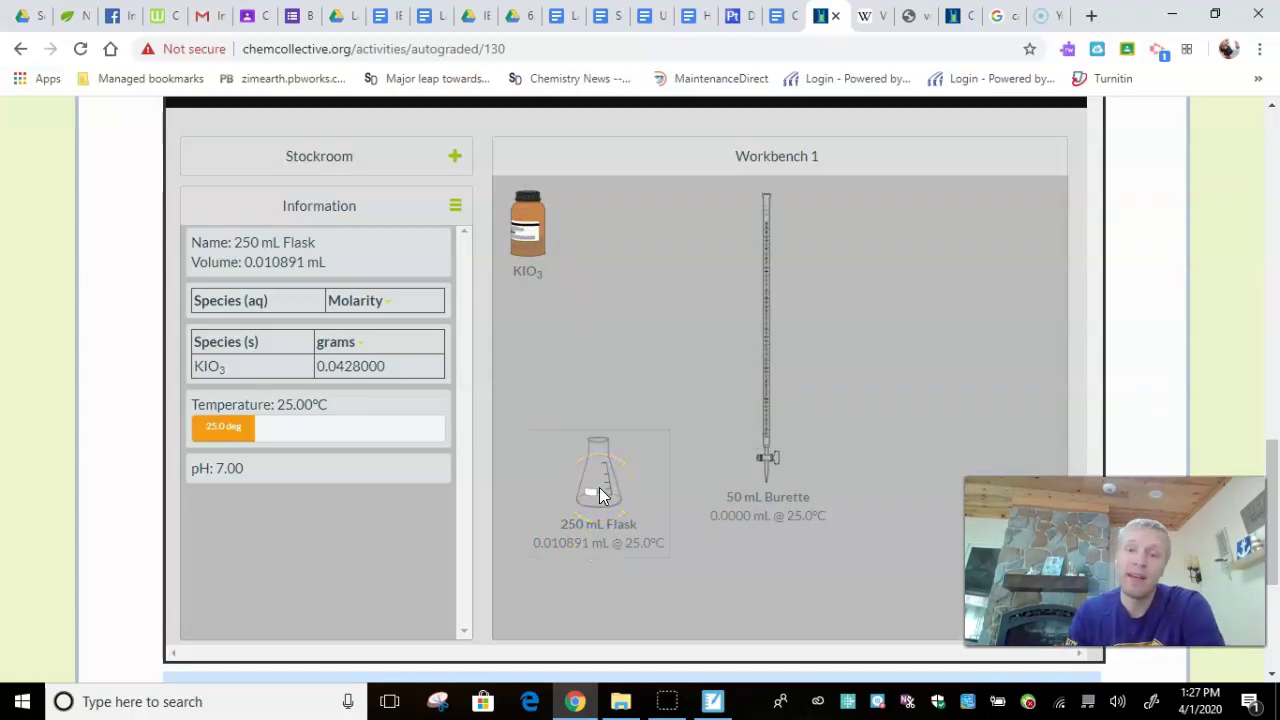
left_click(712, 700)
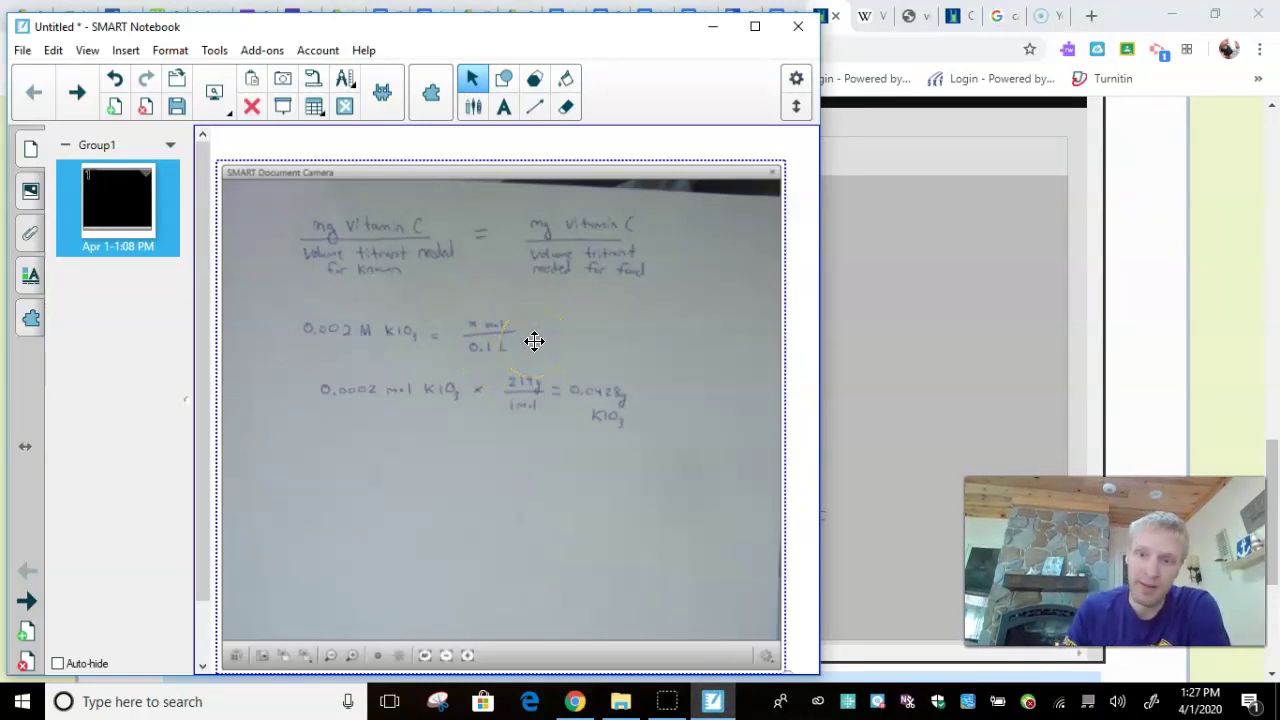
left_click(870, 415)
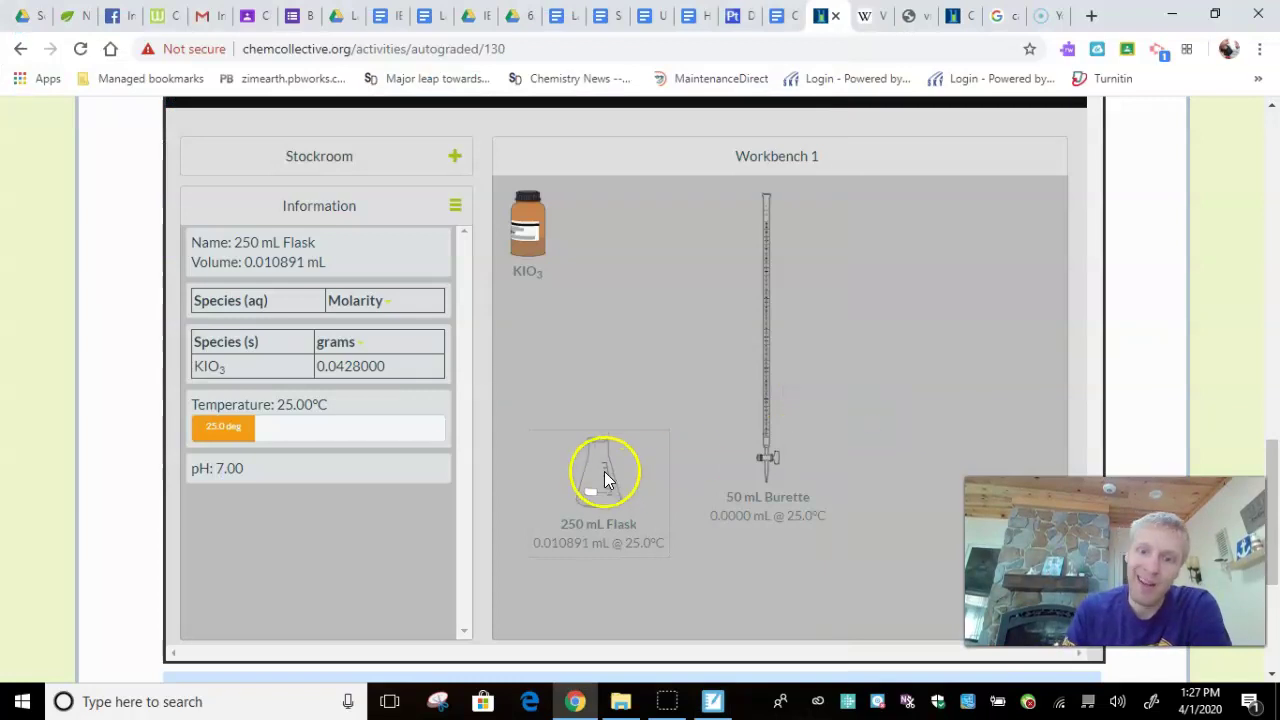
left_click_drag(599, 476, 599, 492)
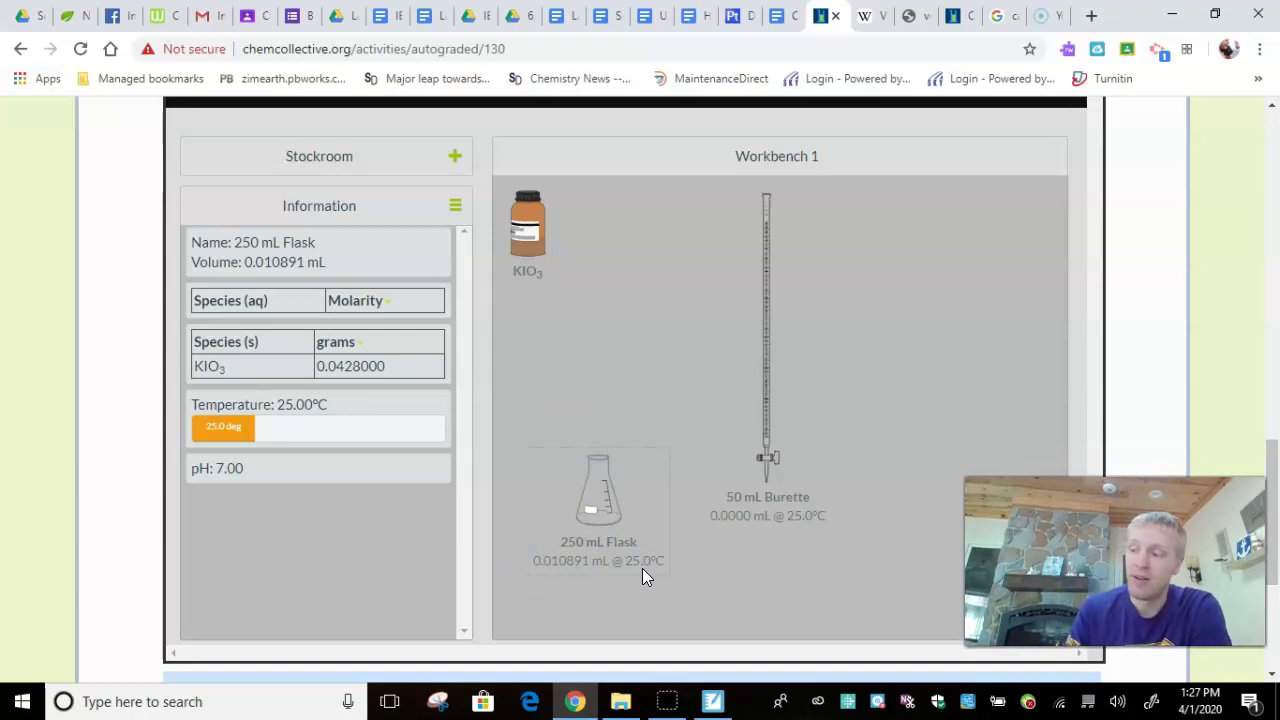
left_click(466, 244)
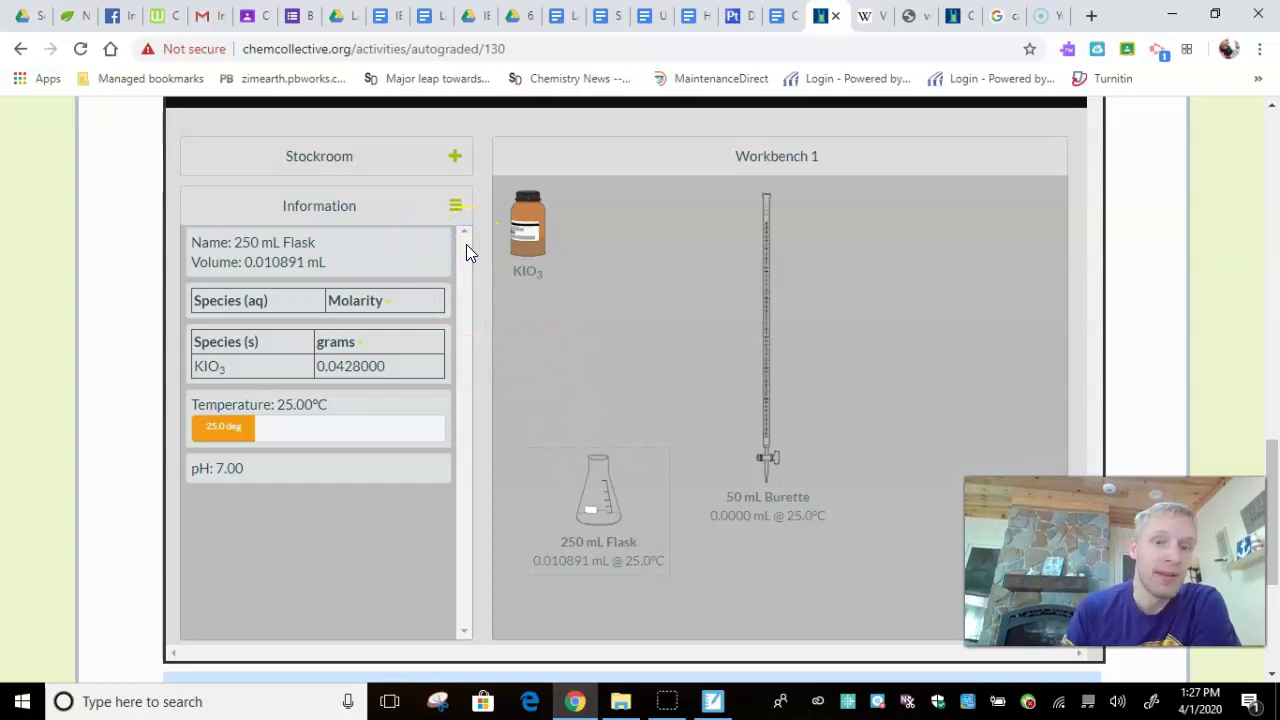
Add distilled water from the stockroom and pour 99.88 mL into the KIO3 flask
left_click(334, 160)
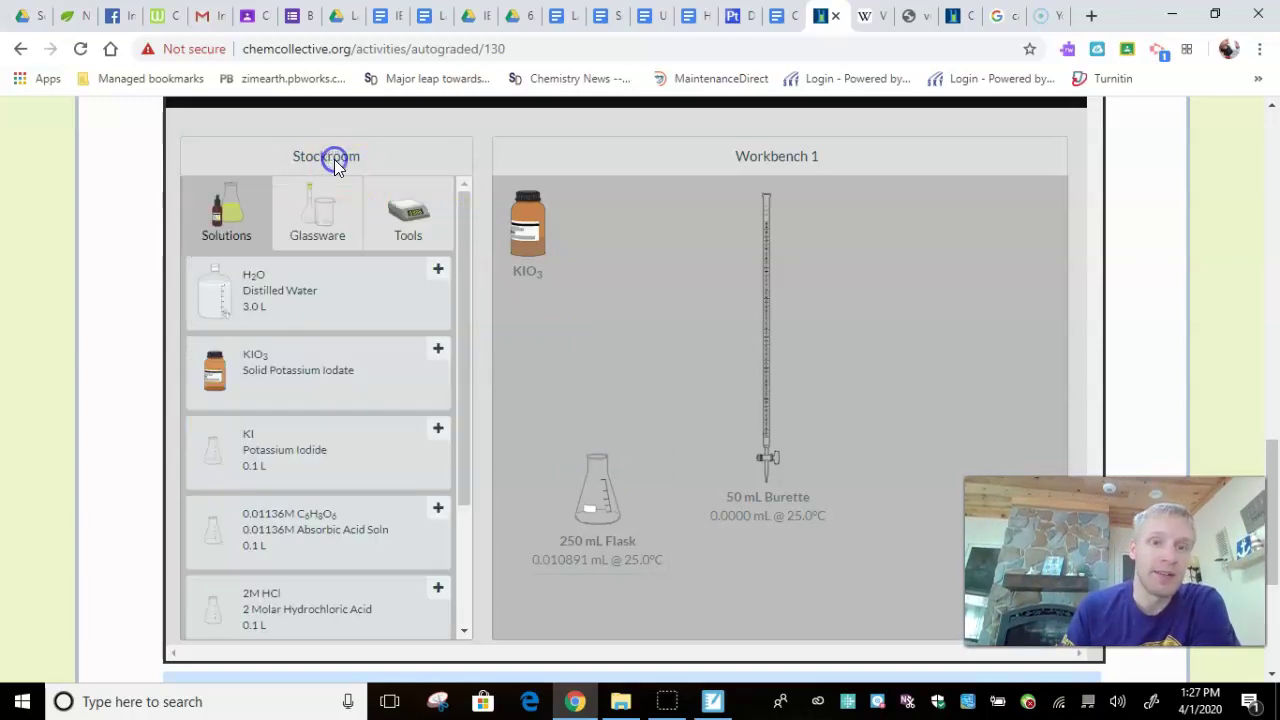
left_click(288, 310)
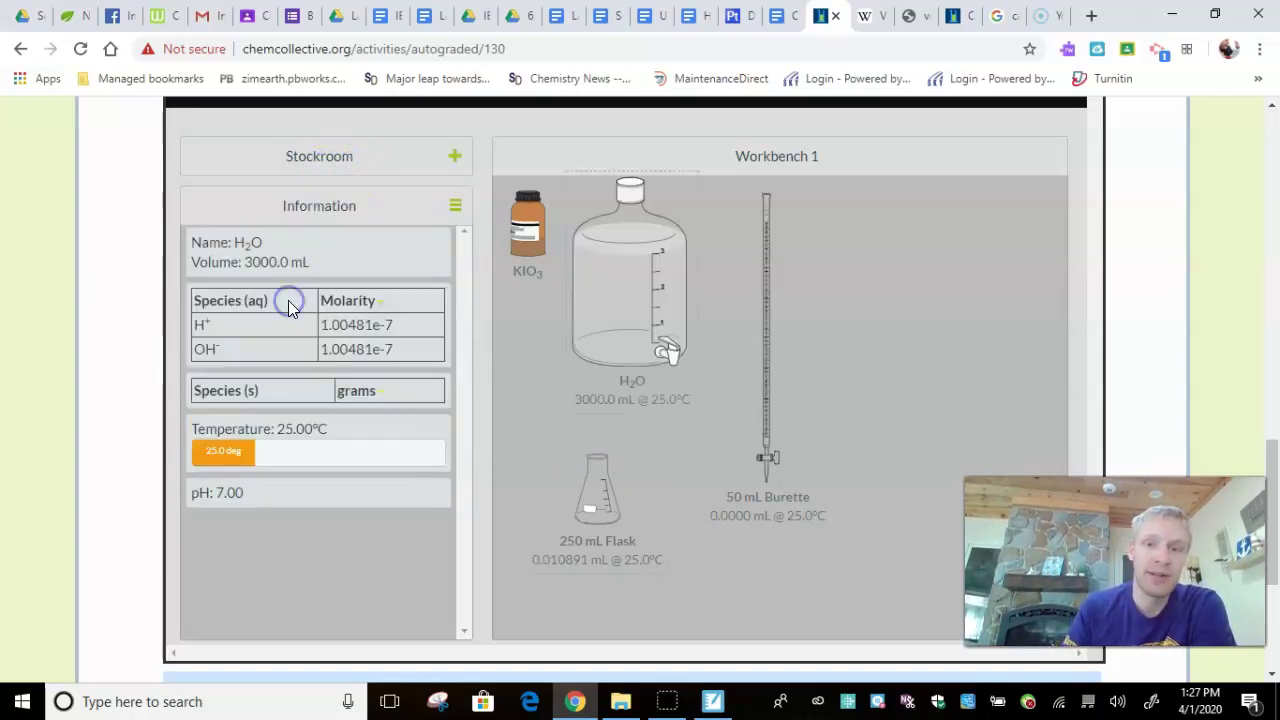
left_click(628, 318)
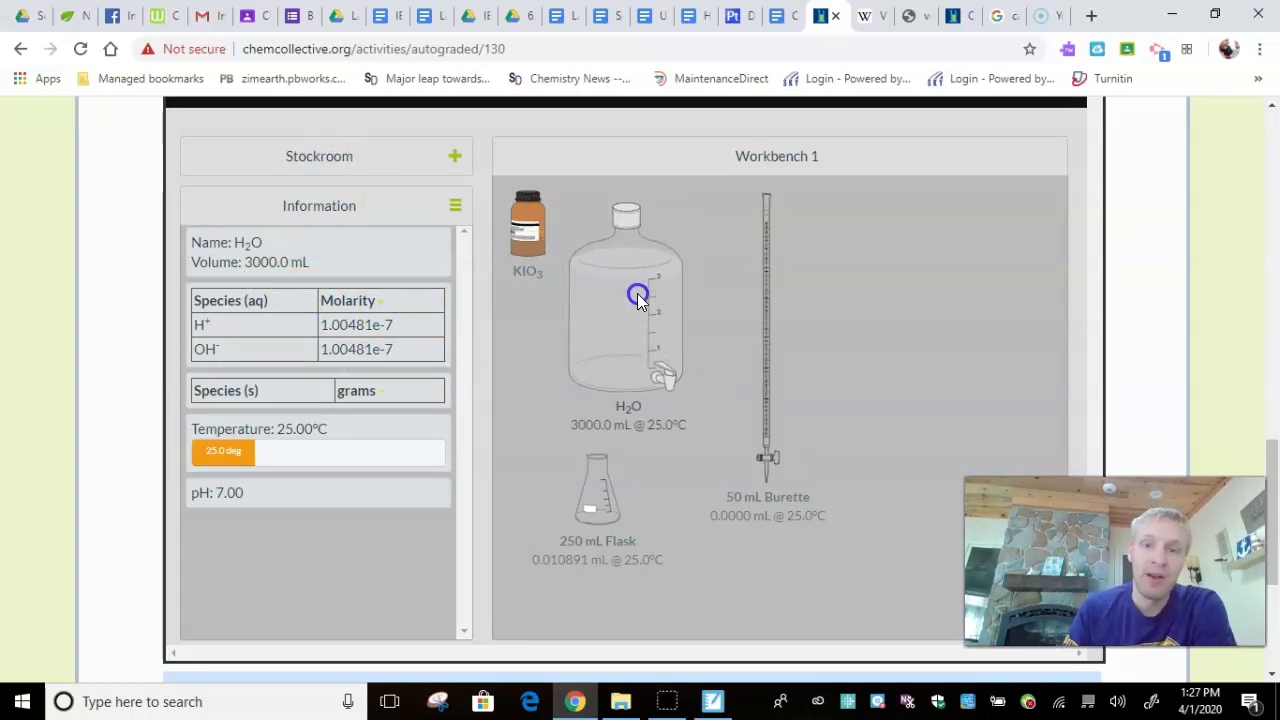
left_click_drag(630, 312, 601, 440)
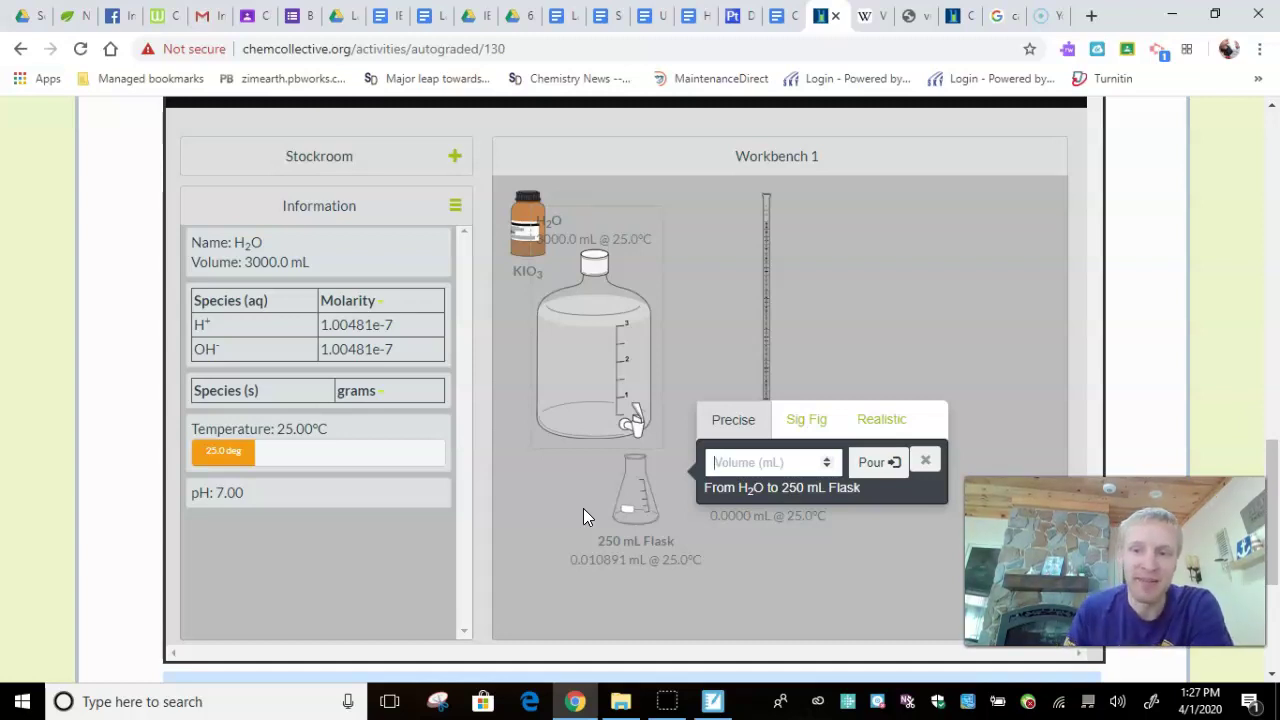
left_click(769, 462)
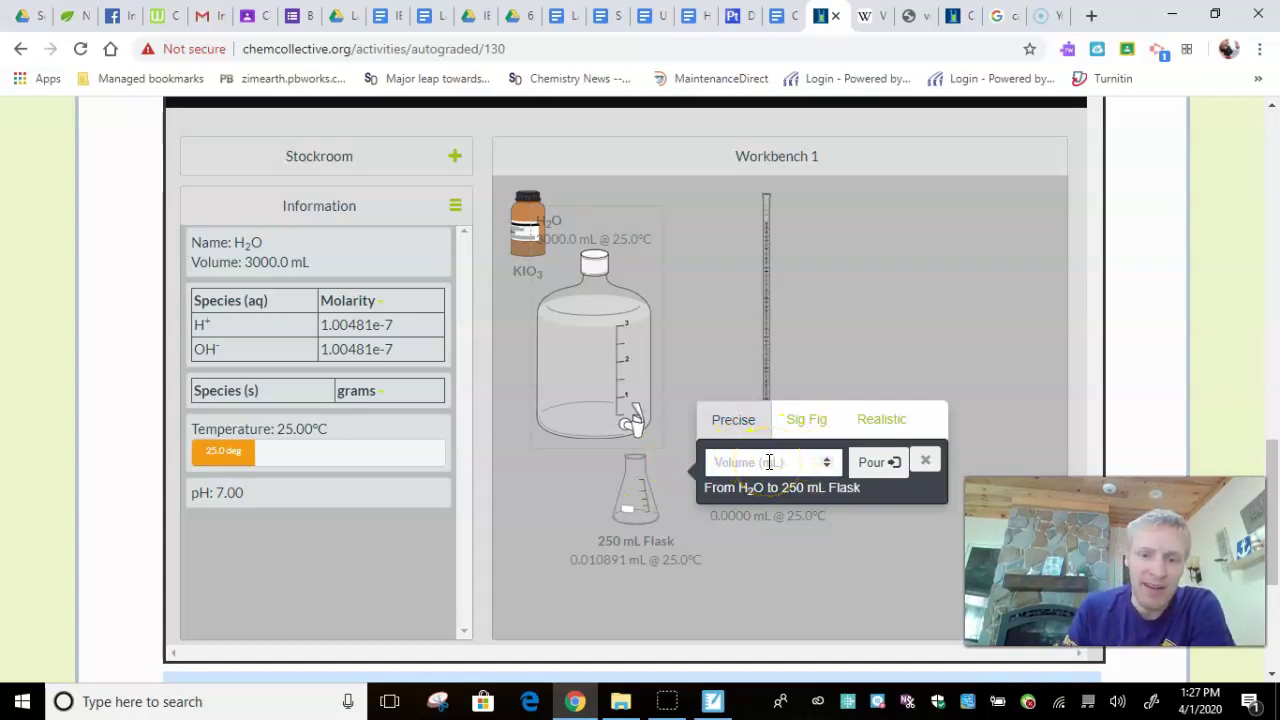
left_click(578, 581)
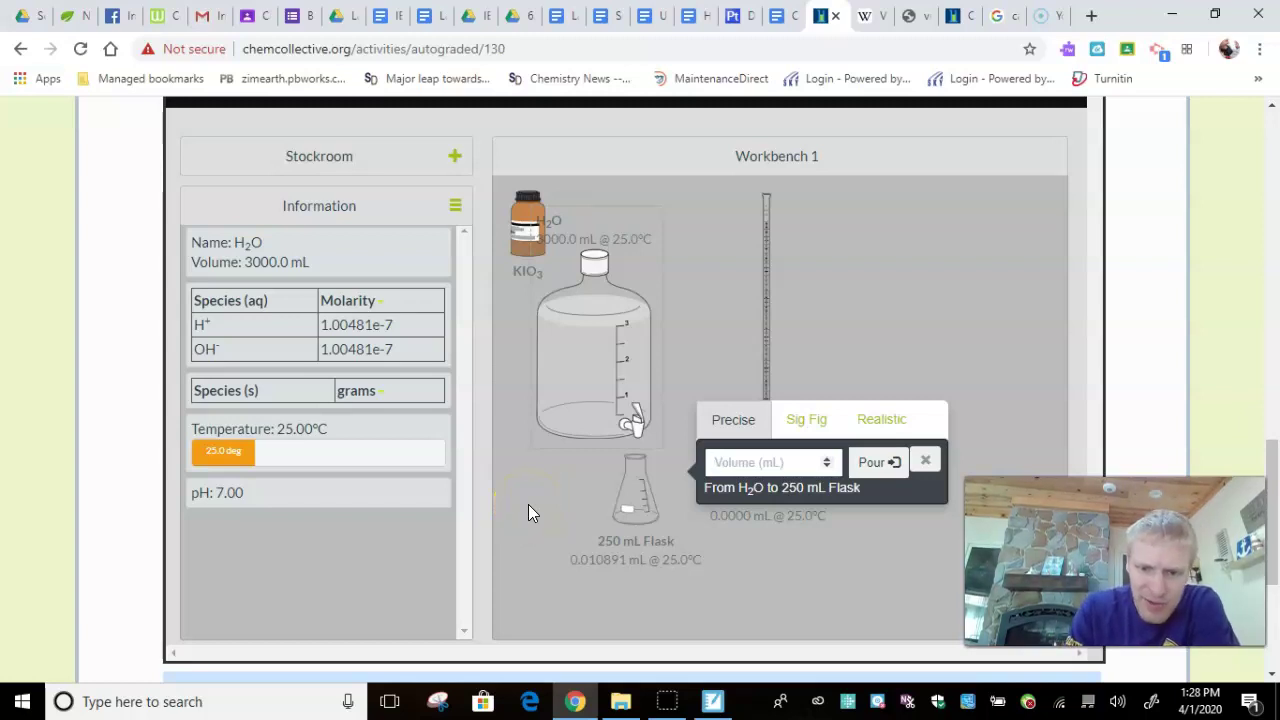
type("99.88")
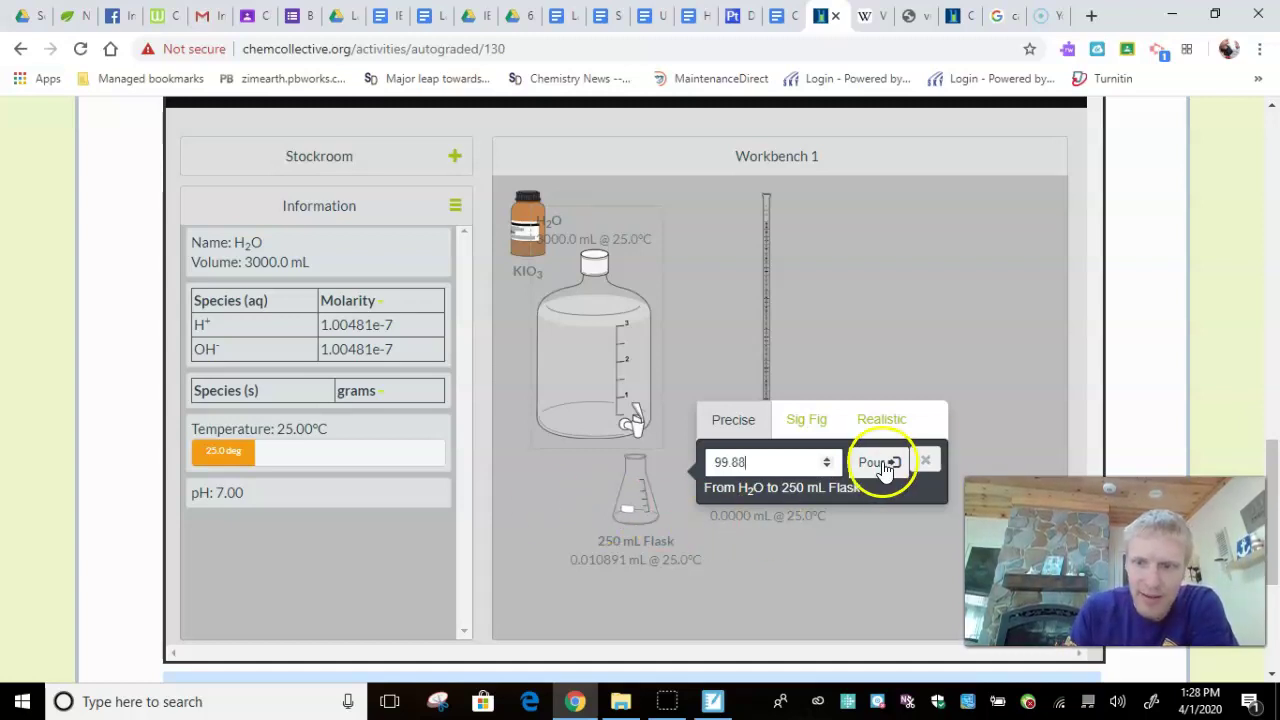
left_click(880, 464)
Top up with another 0.11 mL to reach 100.00 mL, then move the water bottle right
left_click(777, 463)
left_click_drag(759, 463, 728, 462)
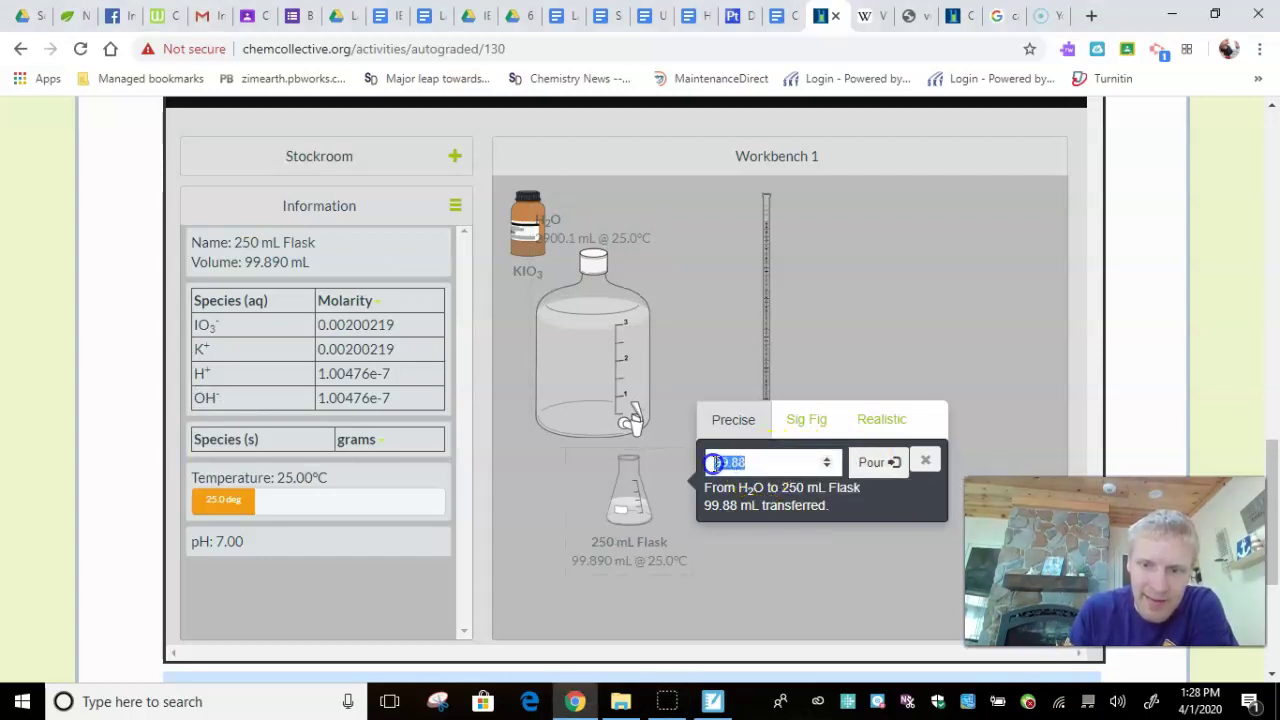
type("0")
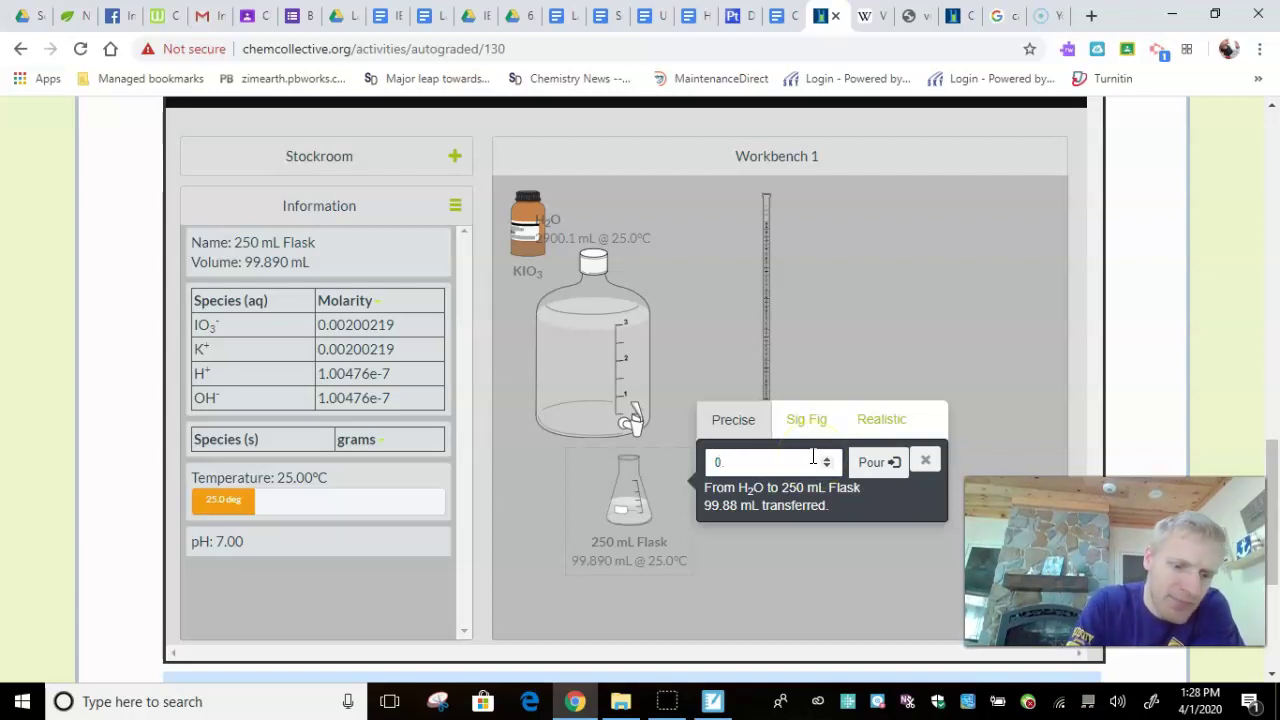
type(".11")
left_click(871, 464)
left_click(597, 593)
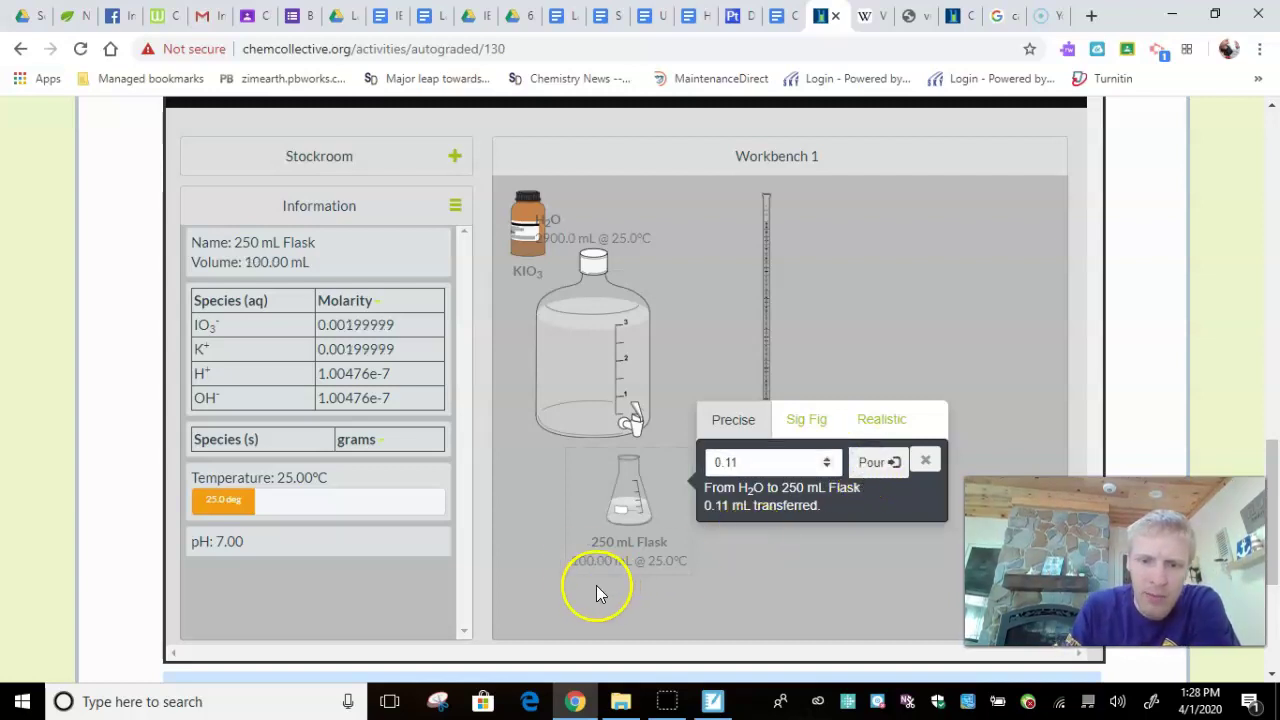
left_click(925, 460)
left_click_drag(594, 354, 1097, 277)
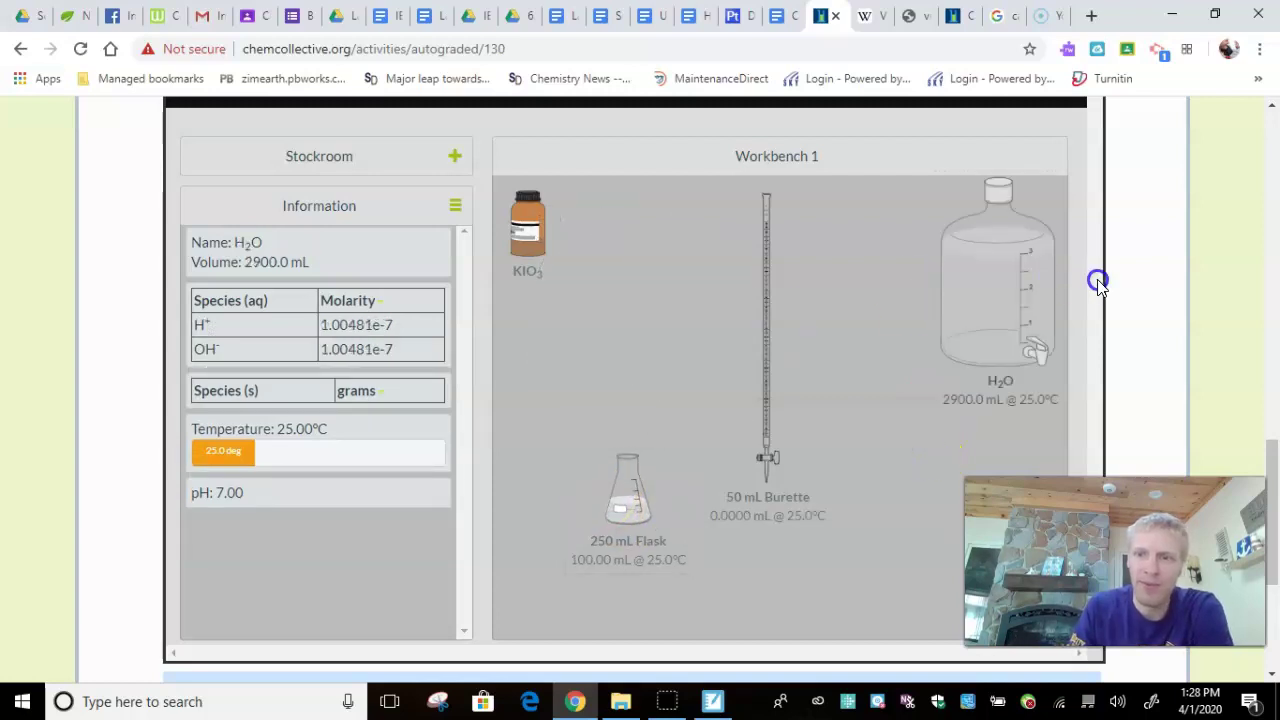
left_click(695, 441)
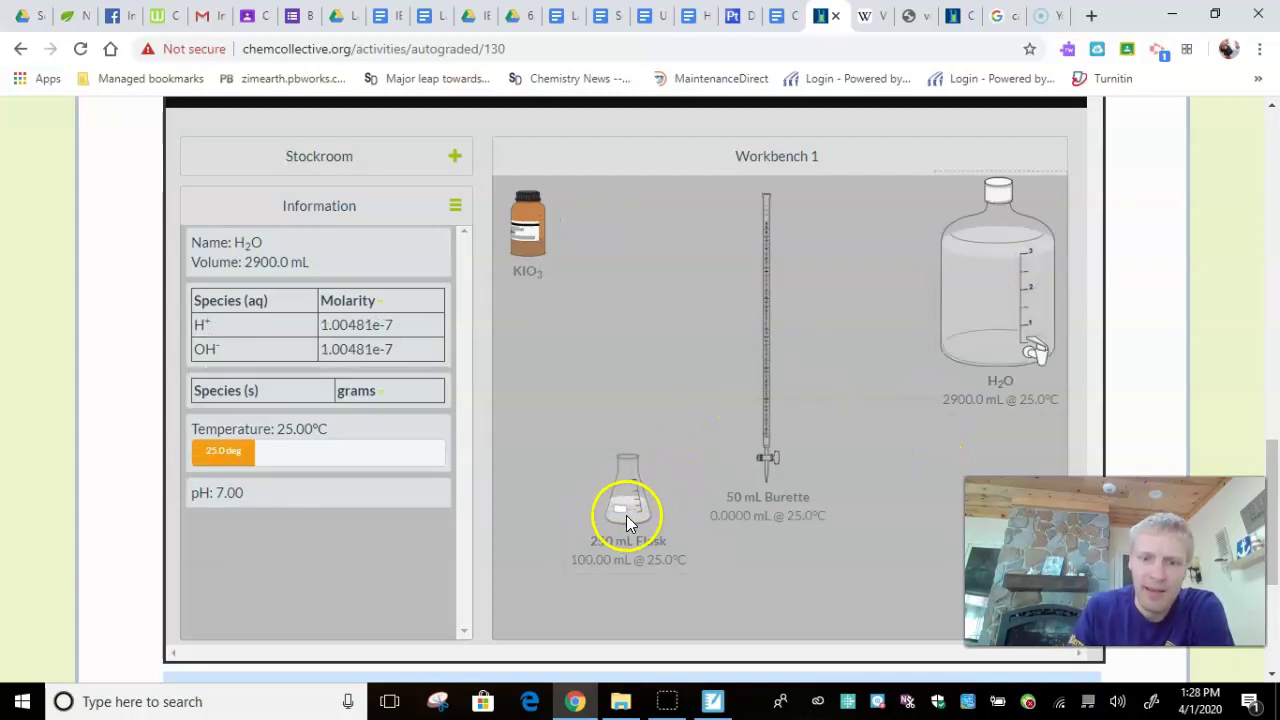
Pour 50 mL of the KIO3 solution from the 250 mL flask into the burette
left_click_drag(627, 515, 774, 341)
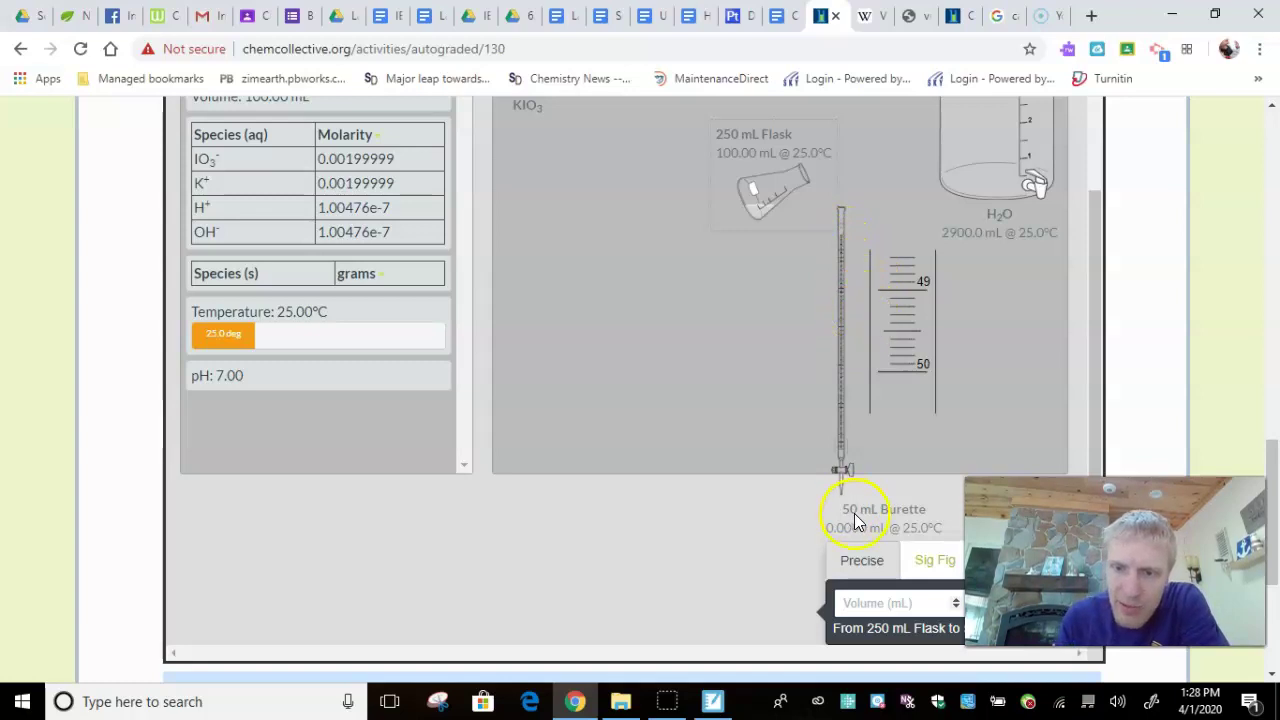
left_click(893, 604)
type("50")
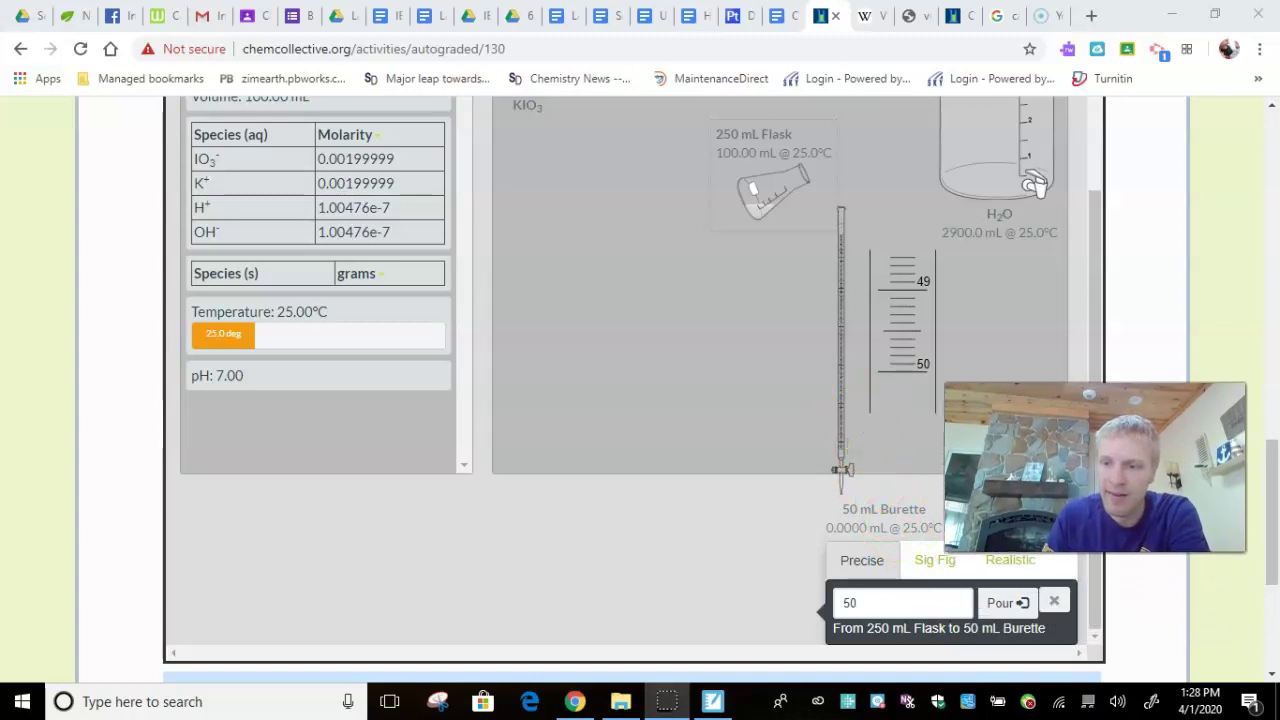
left_click(1007, 606)
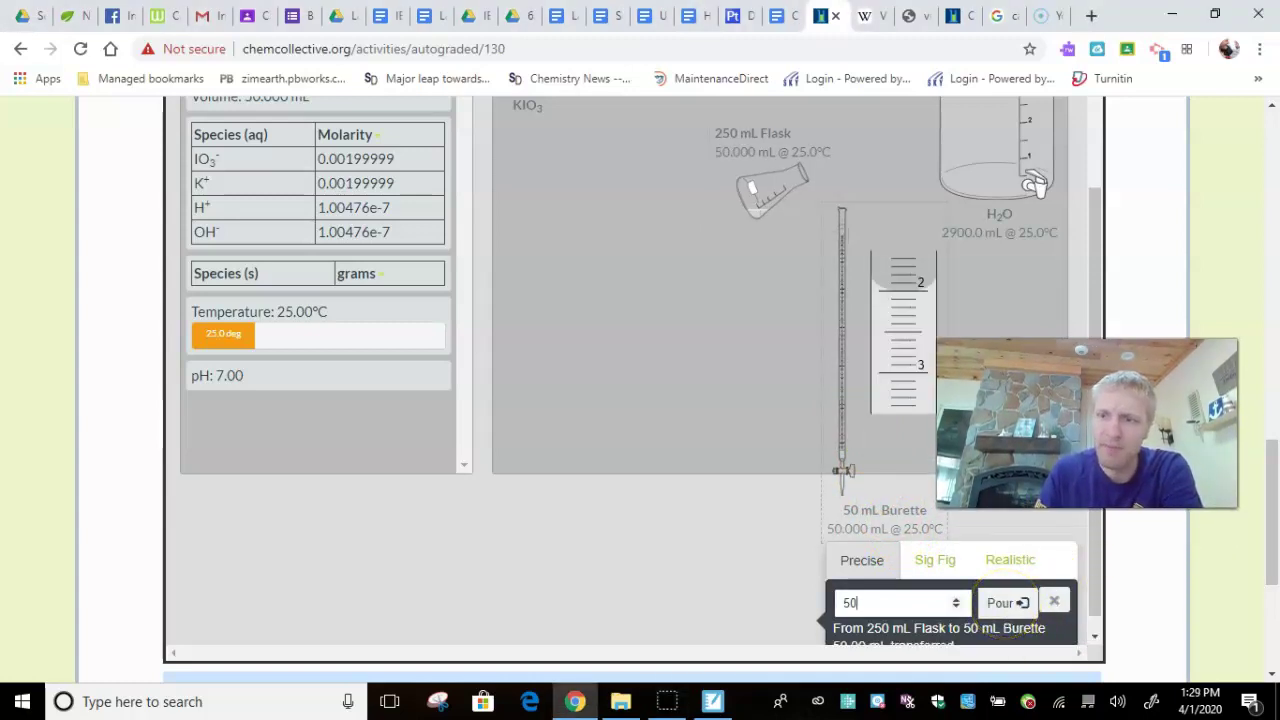
left_click(1056, 606)
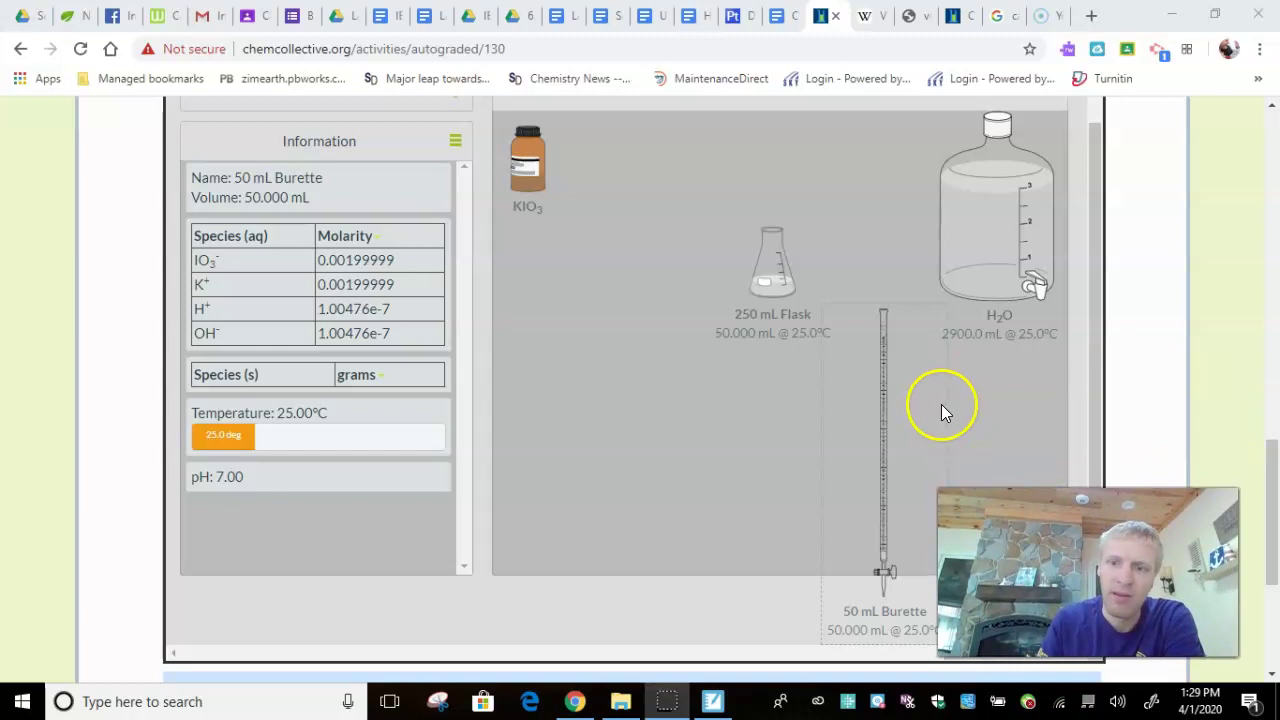
Move the burette to the bench's left and the flask up beside the water bottle
left_click_drag(884, 396, 538, 360)
left_click(551, 380)
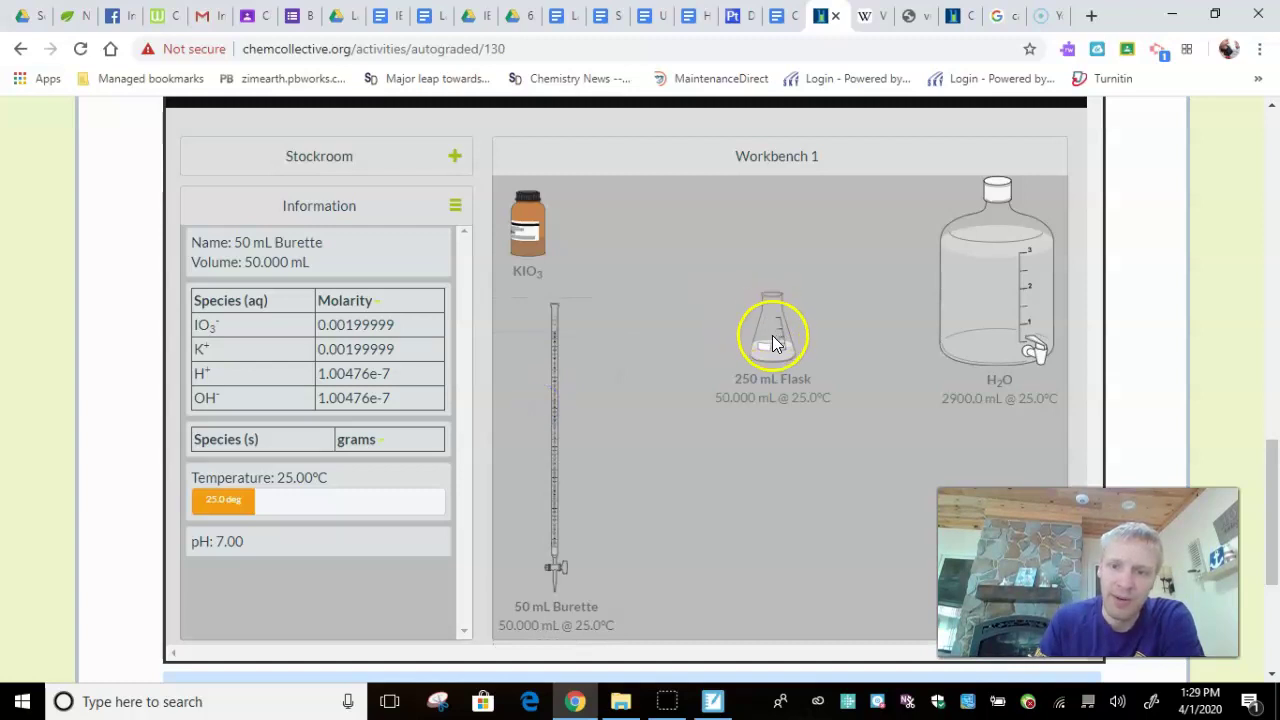
left_click_drag(772, 340, 868, 229)
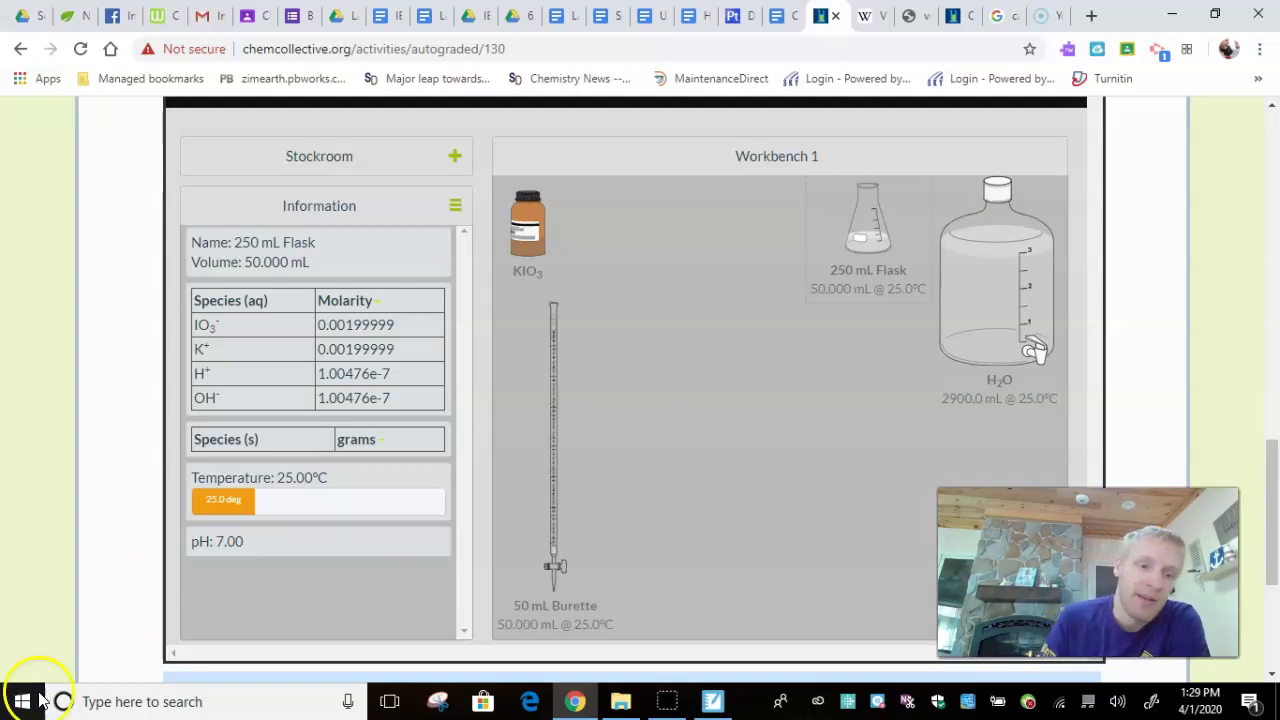
Place a new empty 250 mL Erlenmeyer flask from the stockroom glassware on the bench
left_click(319, 160)
left_click(310, 212)
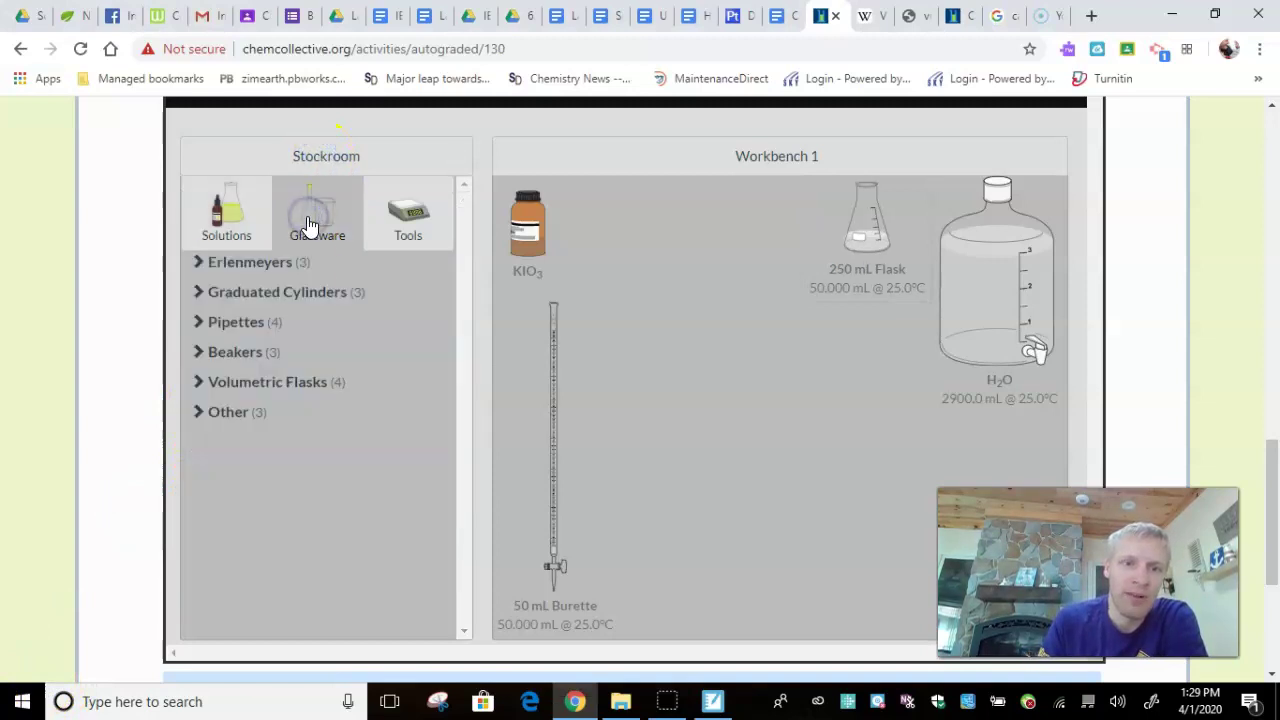
left_click(294, 260)
left_click(296, 320)
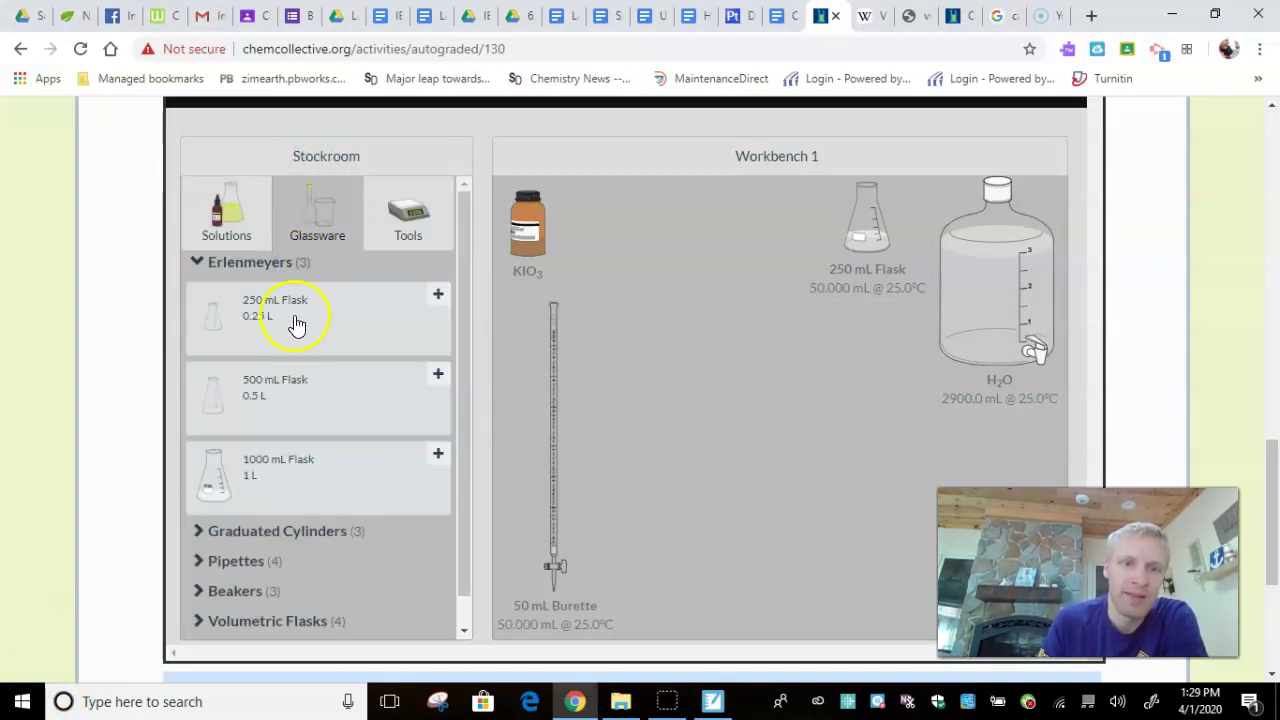
left_click_drag(296, 322, 725, 437)
Add the potassium iodide (KI) solution from the stockroom Solutions list to the bench
left_click(308, 198)
left_click(287, 166)
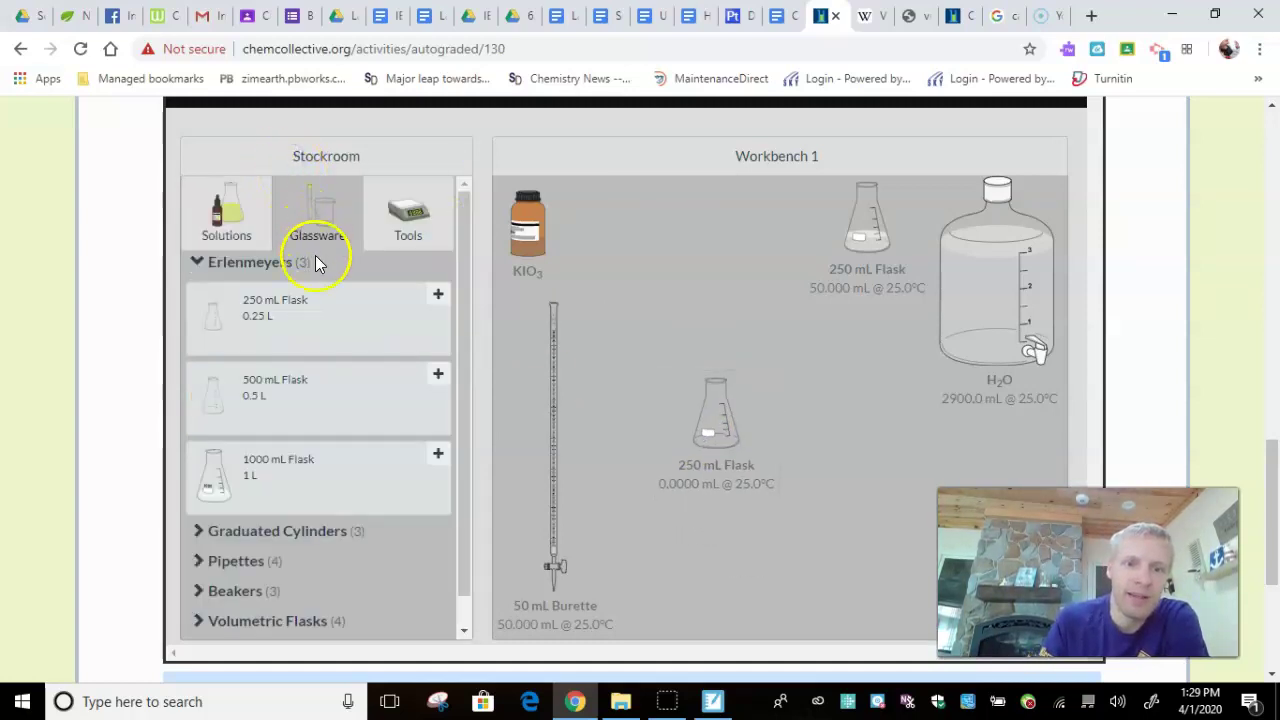
left_click(229, 240)
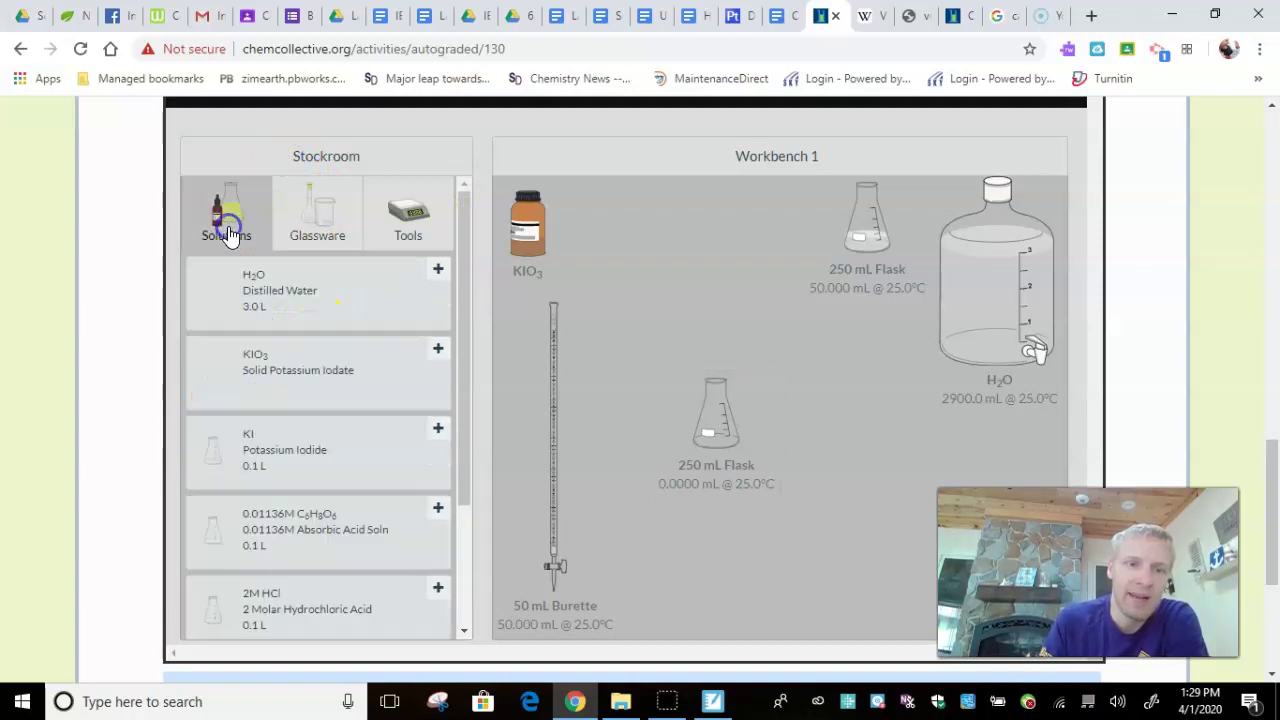
left_click_drag(284, 432, 284, 462)
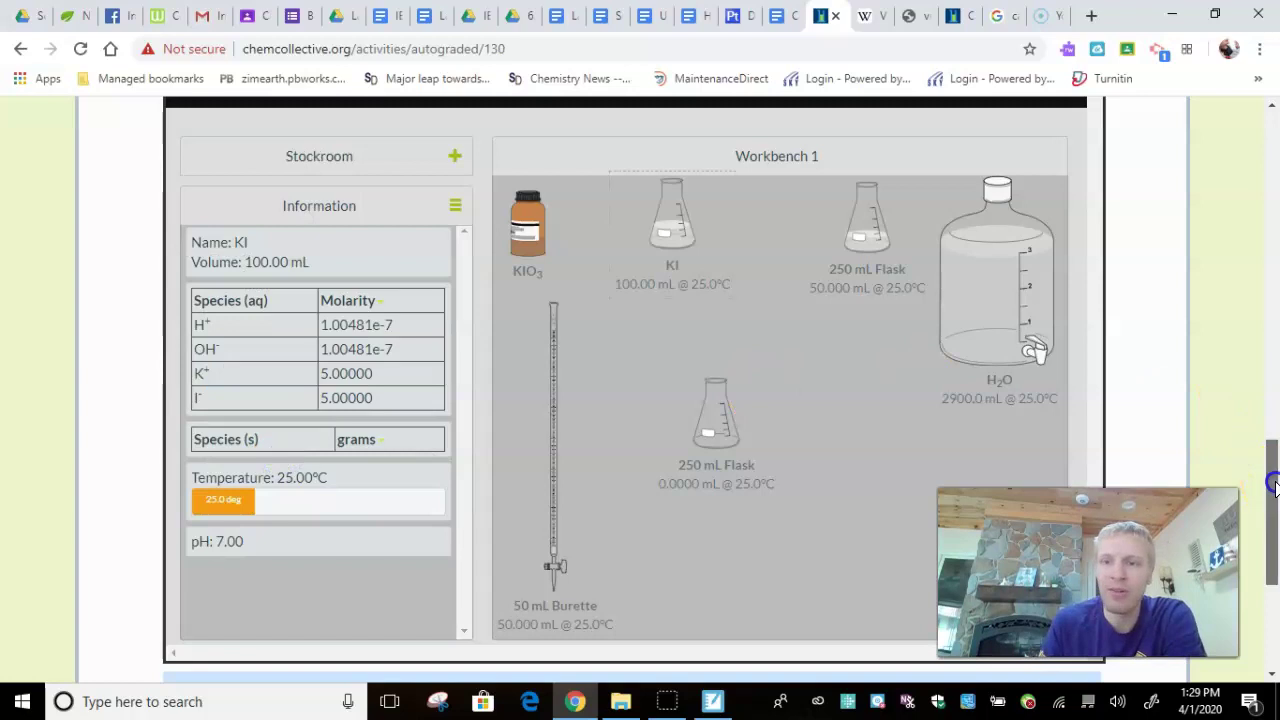
left_click_drag(1274, 484, 1268, 380)
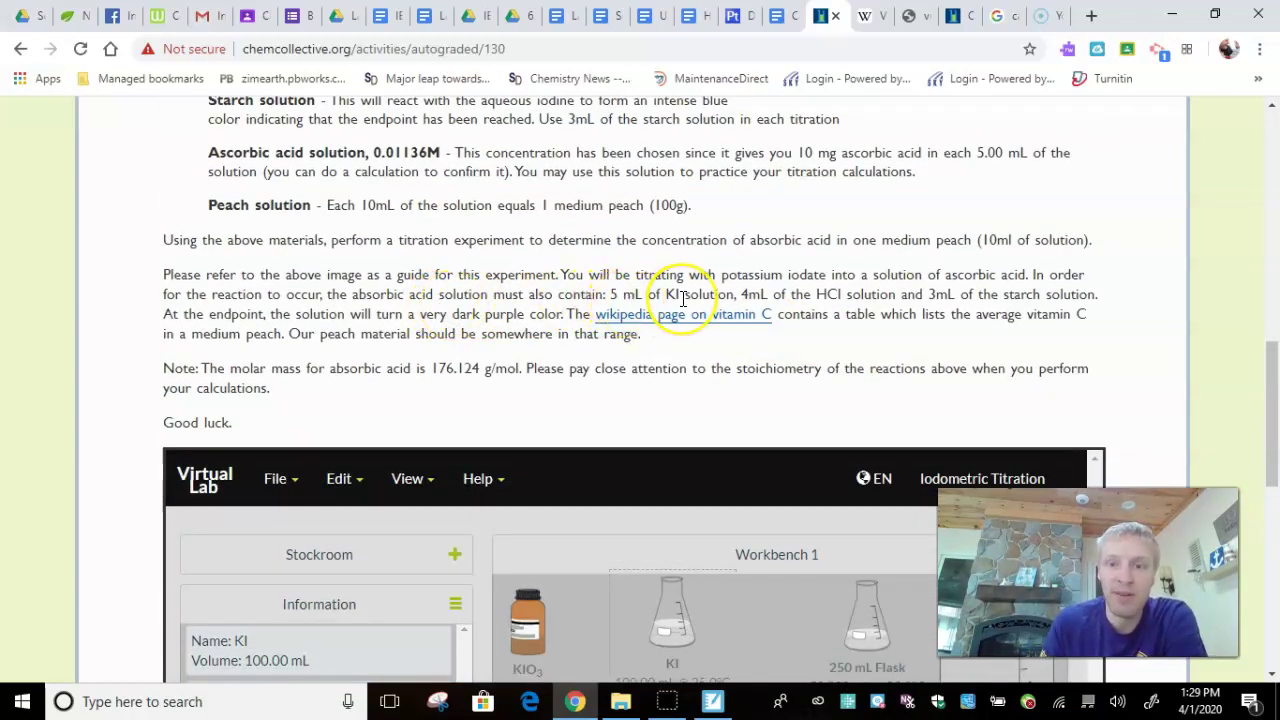
Pour 5 mL of KI solution into the empty 250 mL flask
left_click_drag(1270, 346, 1274, 440)
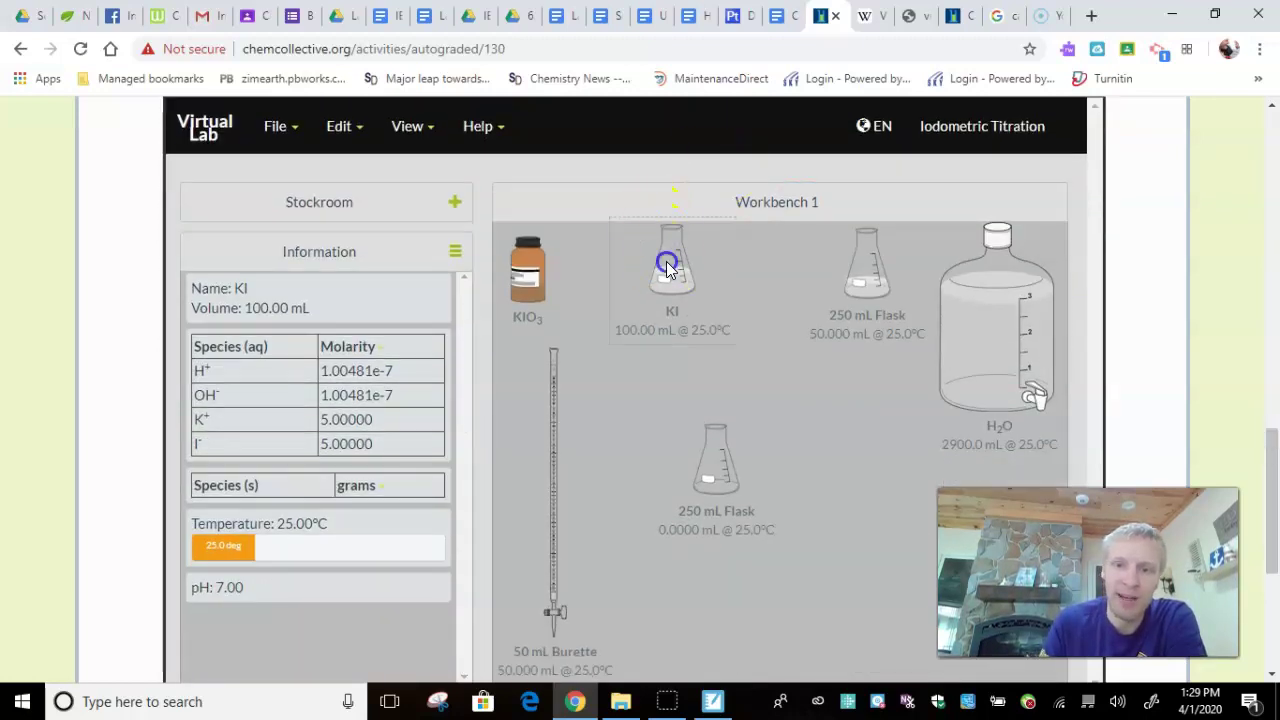
left_click_drag(666, 263, 698, 476)
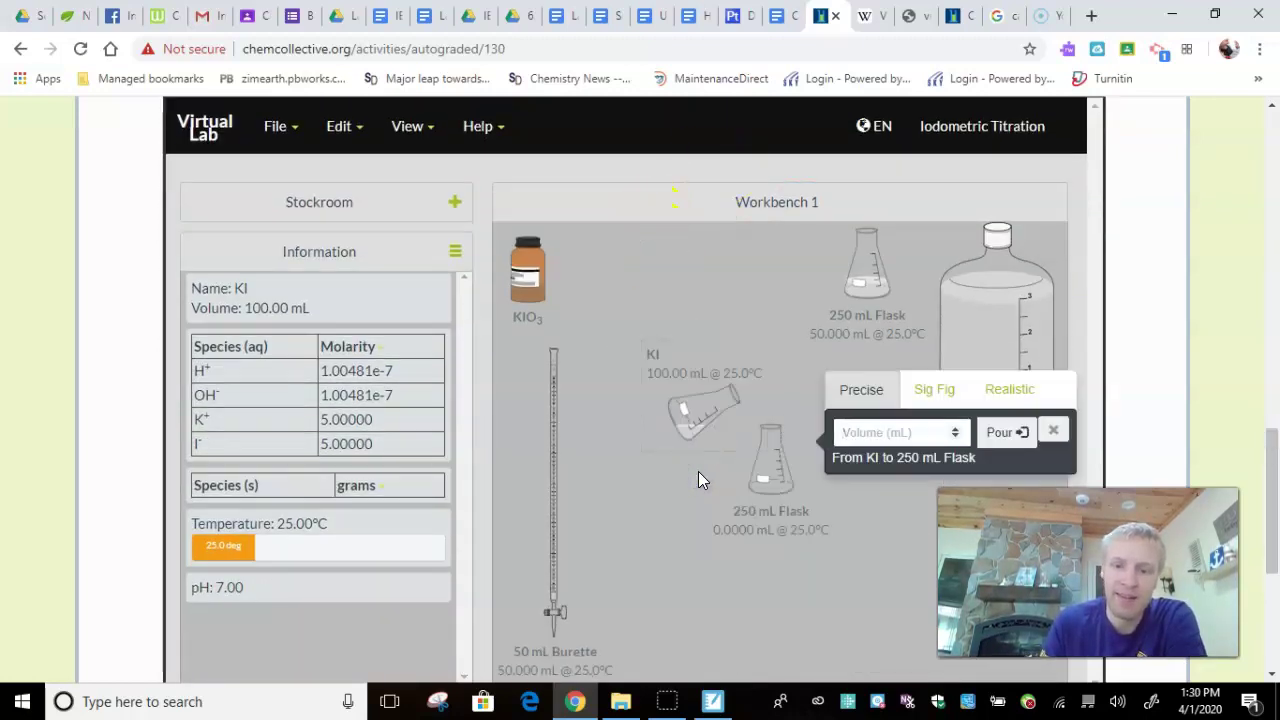
type("5")
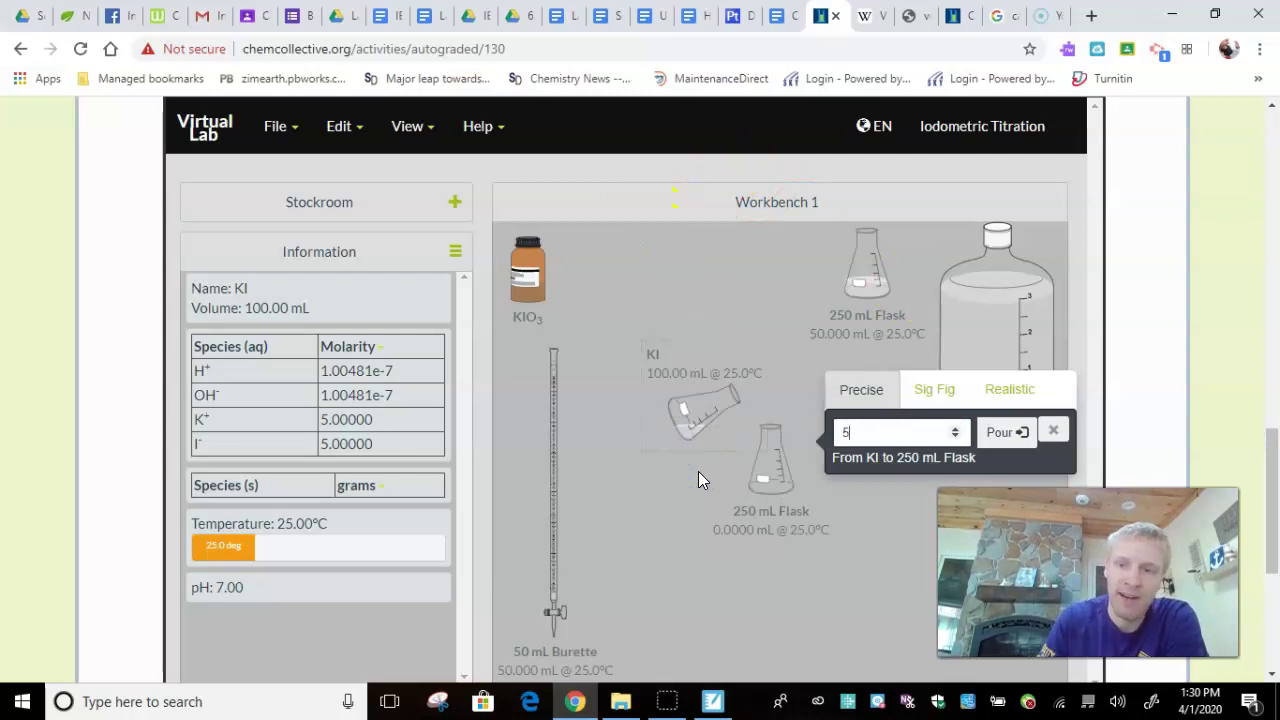
left_click(1000, 432)
left_click(1052, 436)
left_click(692, 390)
Move the KI flask beside the KIO3 bottle and scroll to review the instructions
left_click_drag(642, 318, 606, 286)
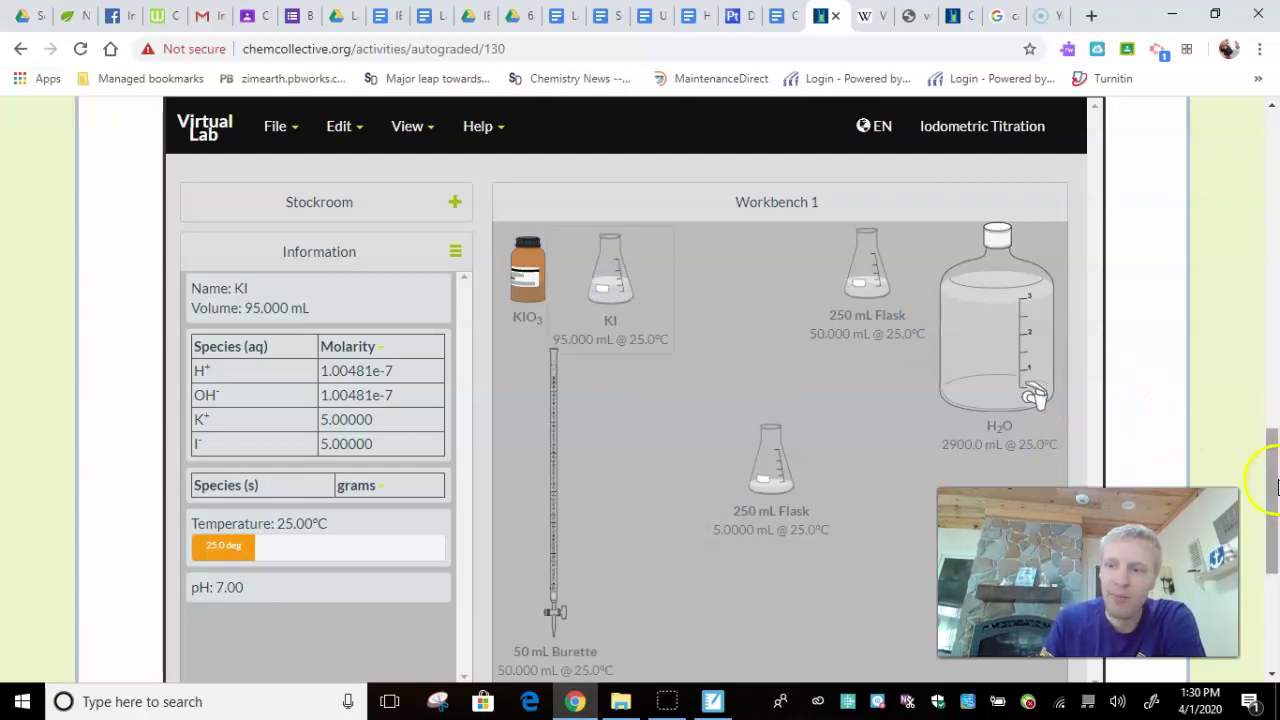
left_click_drag(1272, 487, 1265, 388)
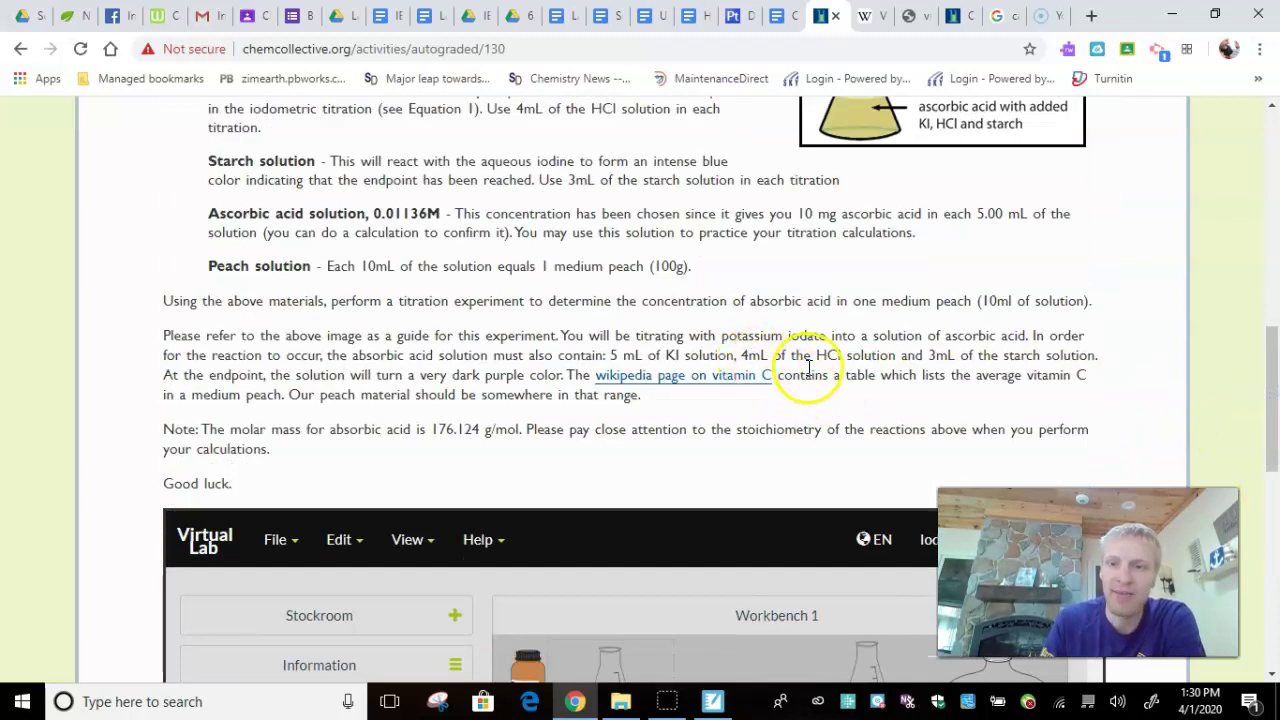
left_click_drag(1272, 380, 1274, 510)
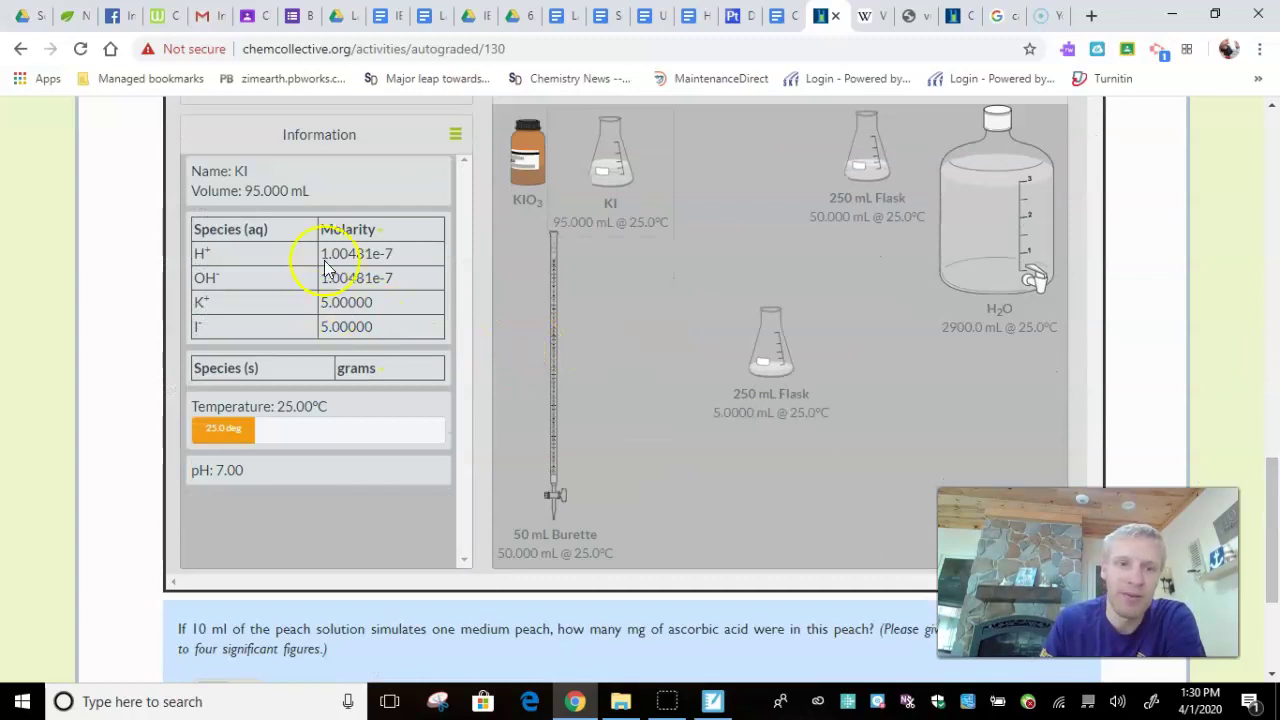
left_click_drag(1271, 486, 1268, 455)
Add a 2M HCl flask from the stockroom and pour 4 mL into the 5 mL flask
left_click(265, 158)
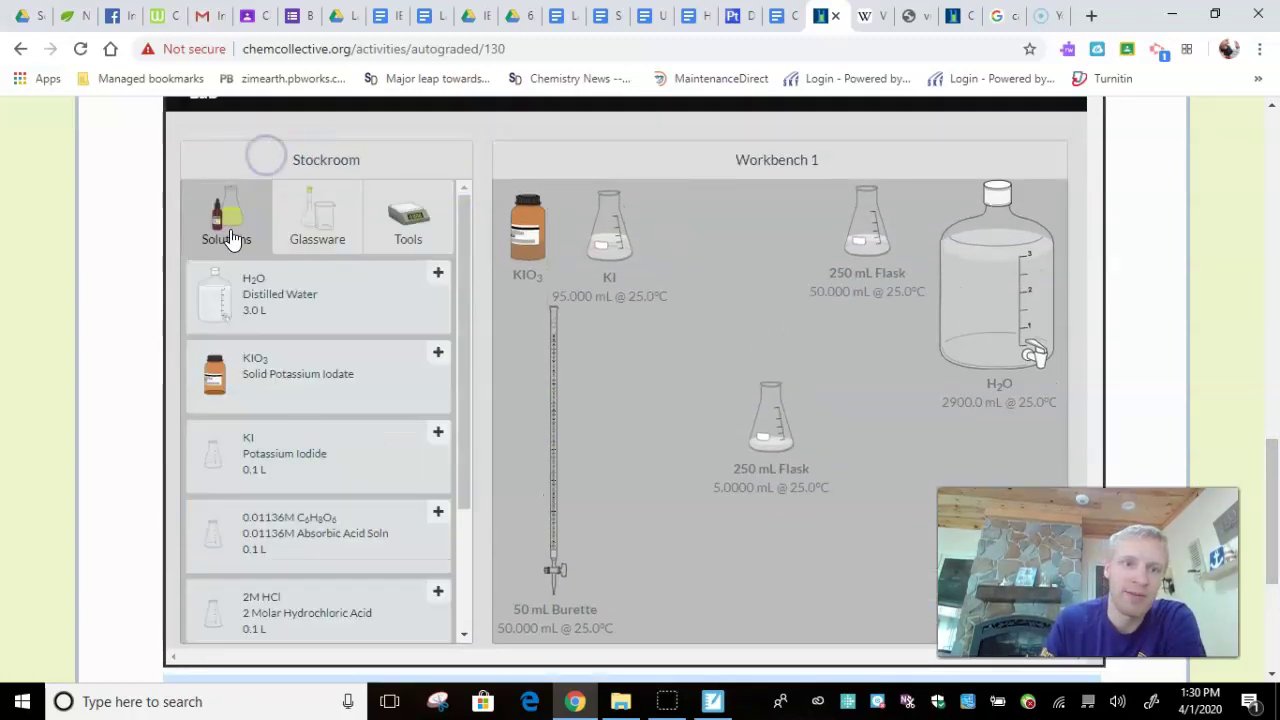
left_click(274, 607)
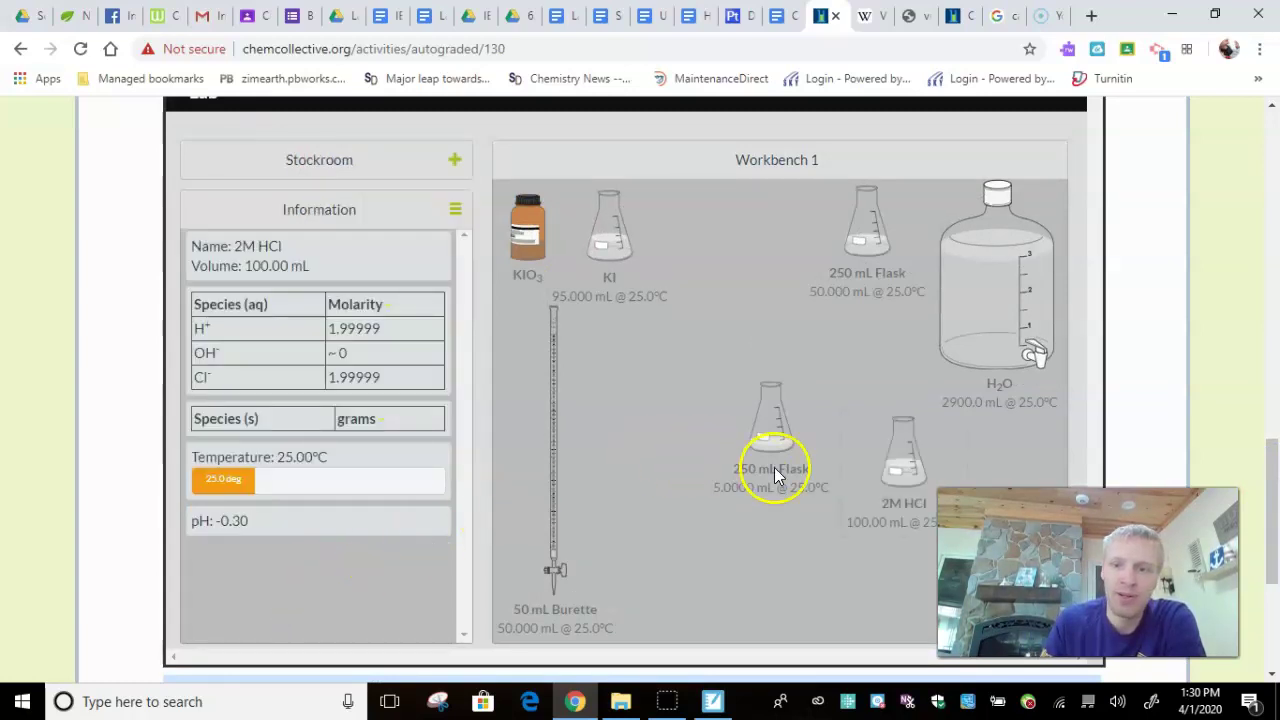
left_click_drag(900, 457, 771, 434)
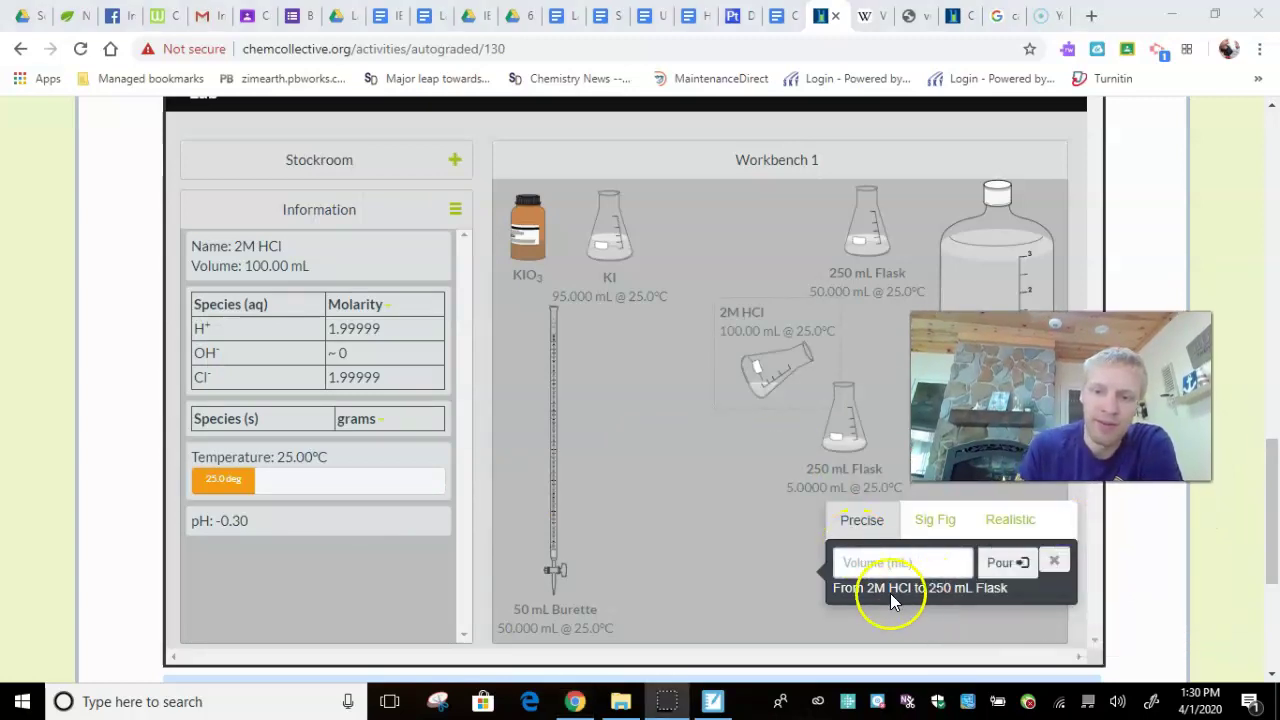
left_click(870, 562)
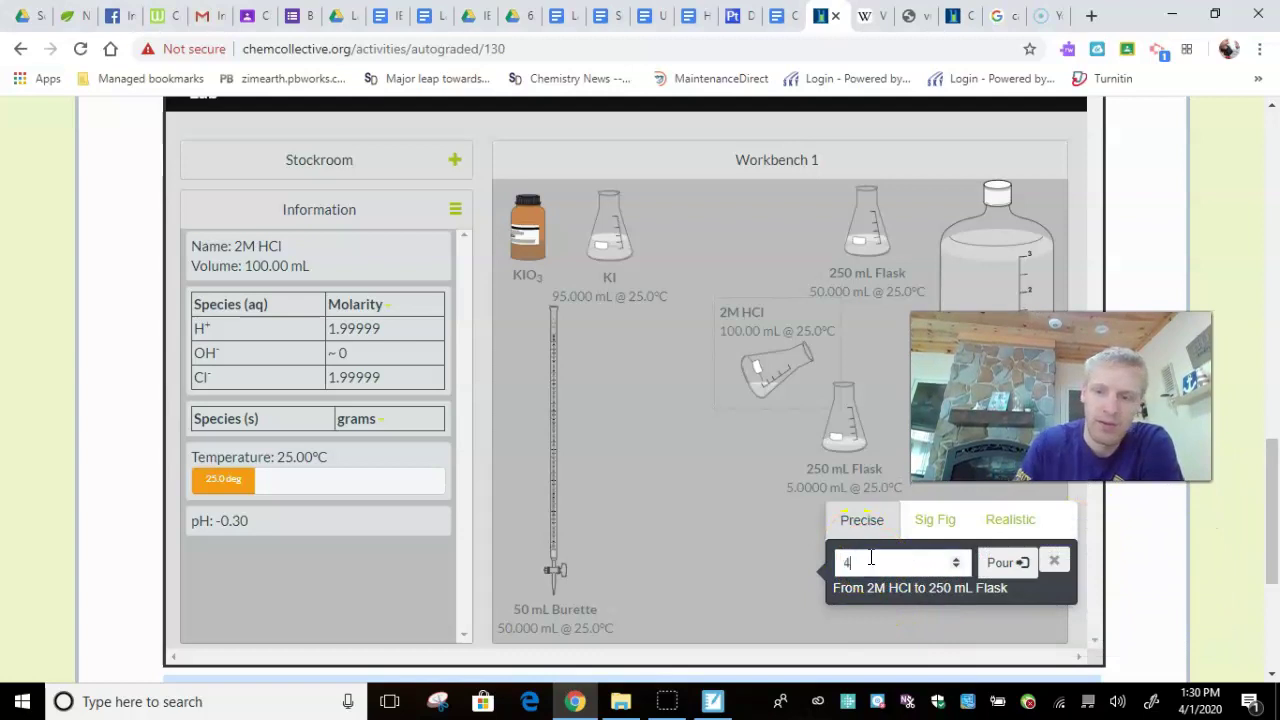
left_click(998, 564)
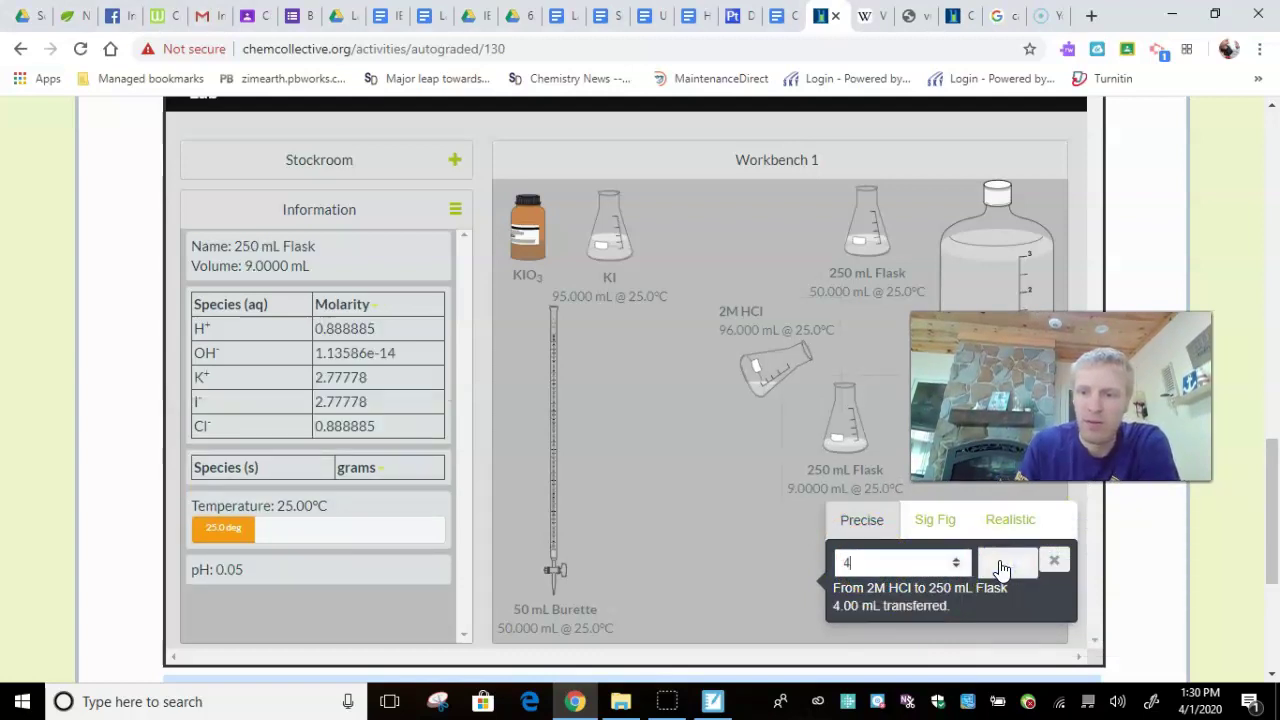
left_click(1054, 560)
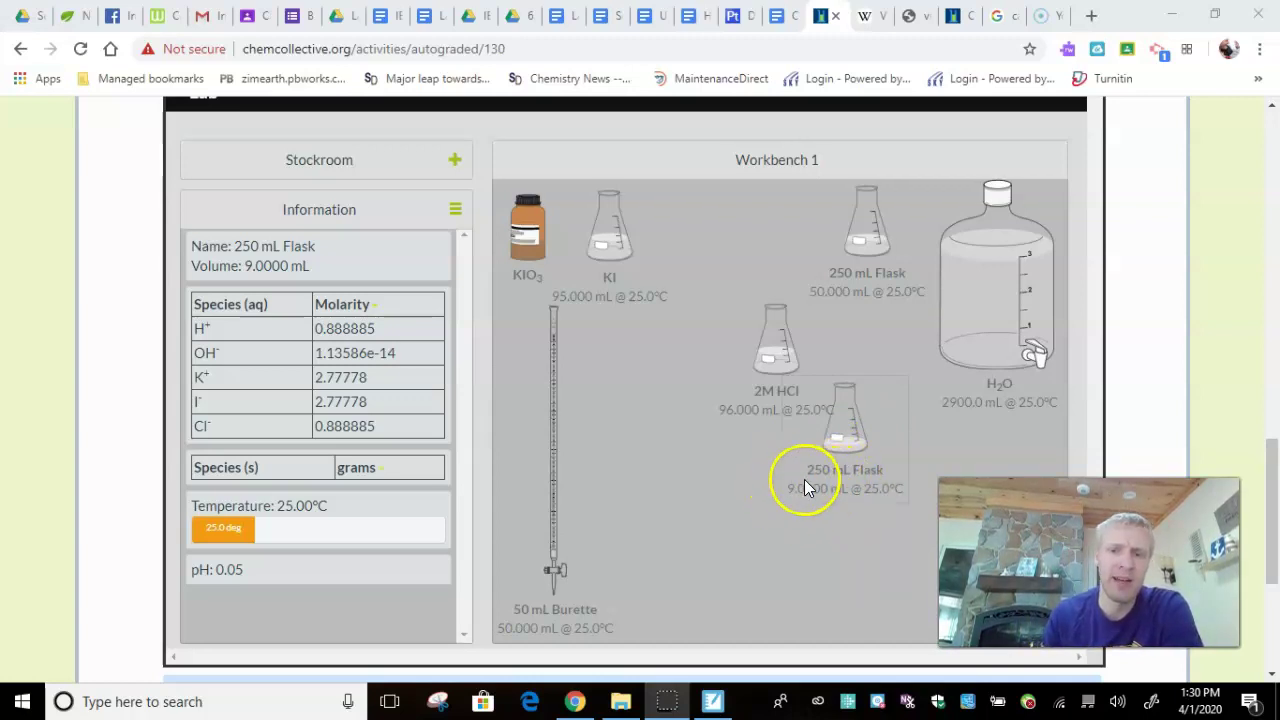
Move the 2M HCl flask beside the KI and try adding starch from the Solutions list
left_click_drag(780, 386, 722, 245)
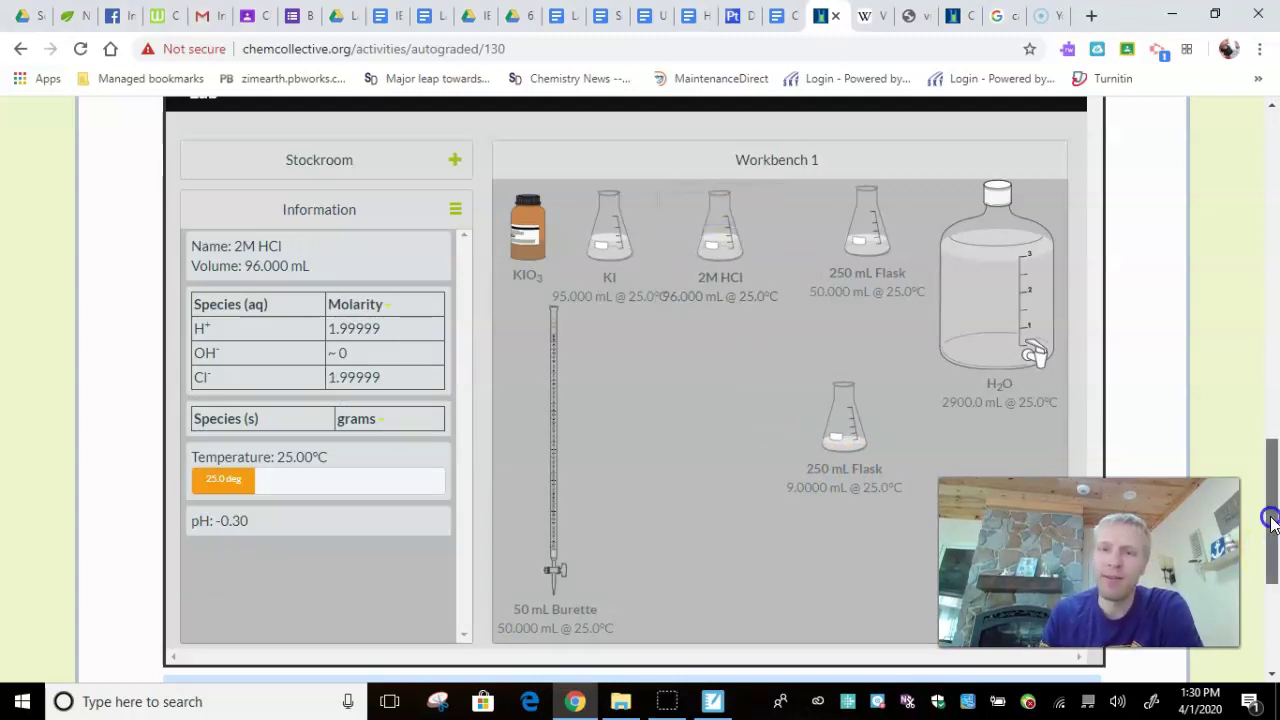
left_click_drag(1263, 505, 1249, 429)
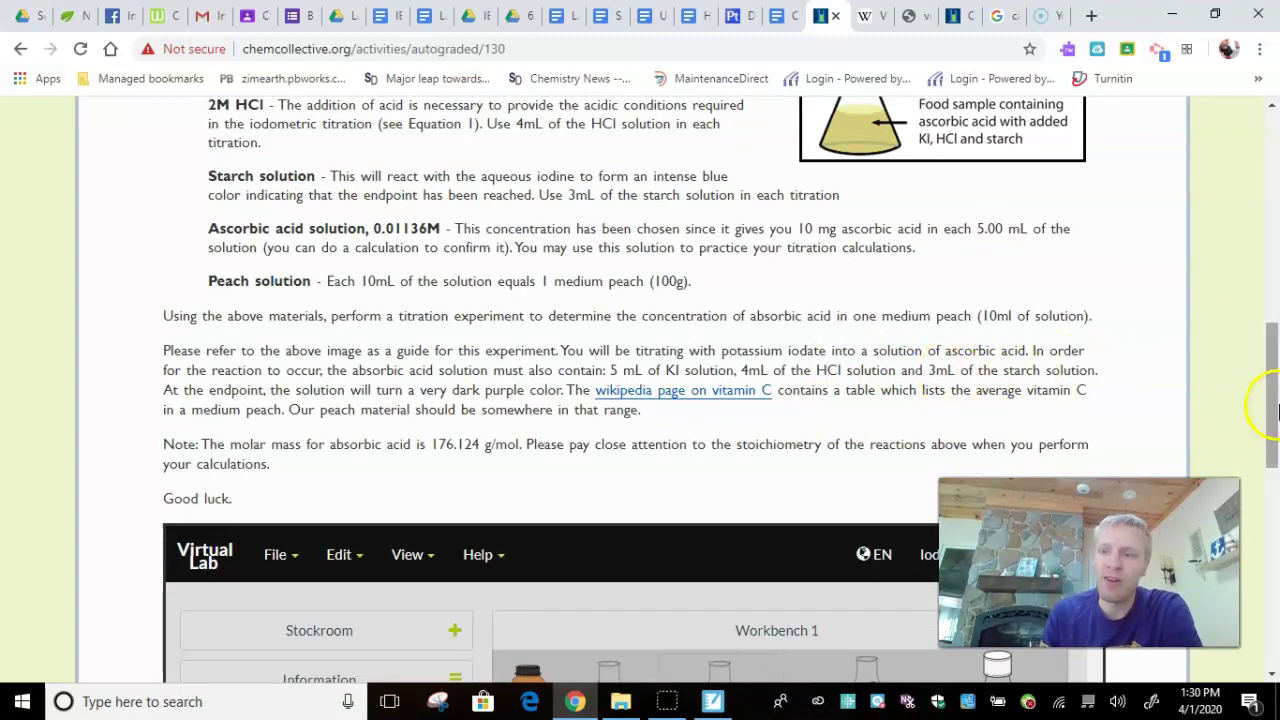
left_click_drag(1271, 398, 1271, 508)
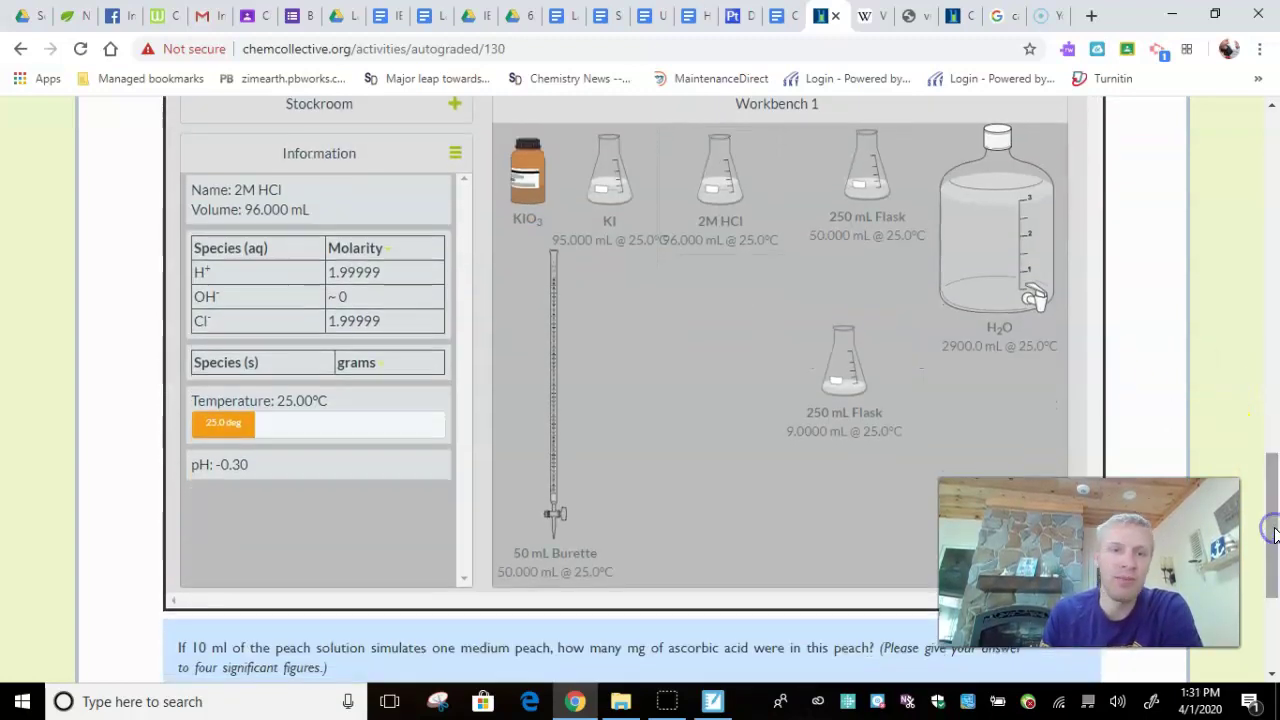
left_click(345, 118)
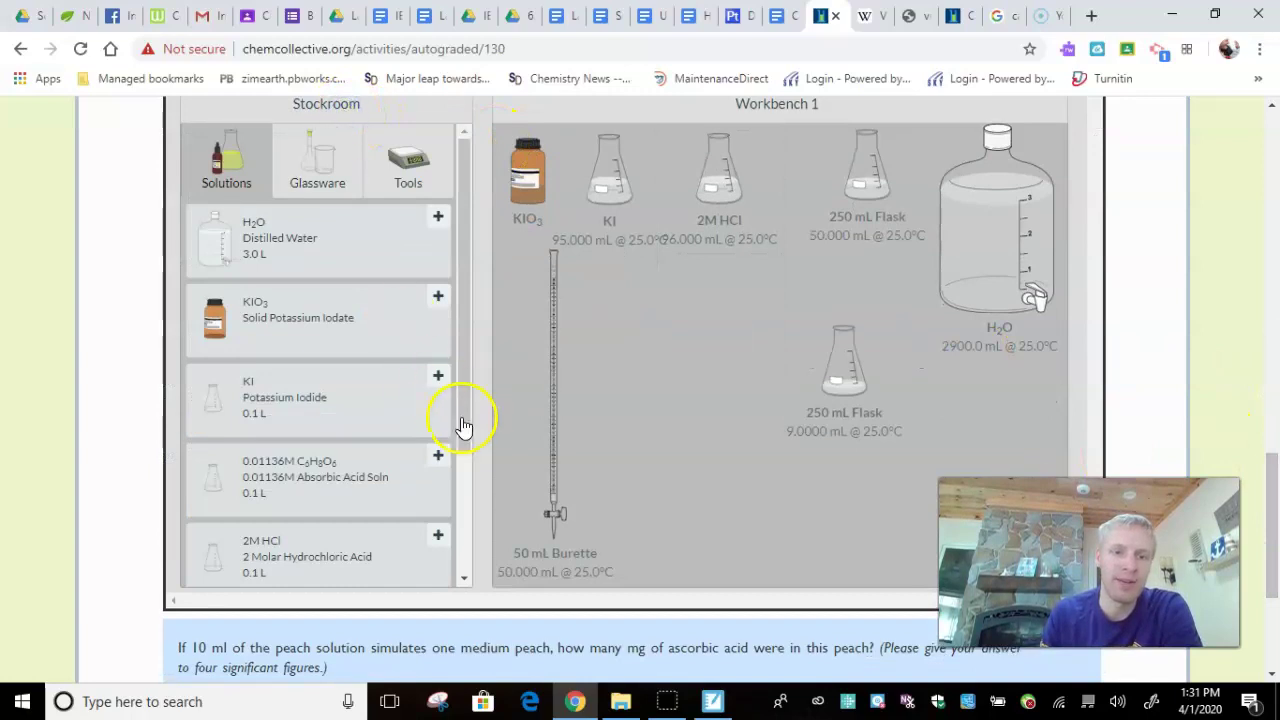
left_click_drag(466, 414, 466, 517)
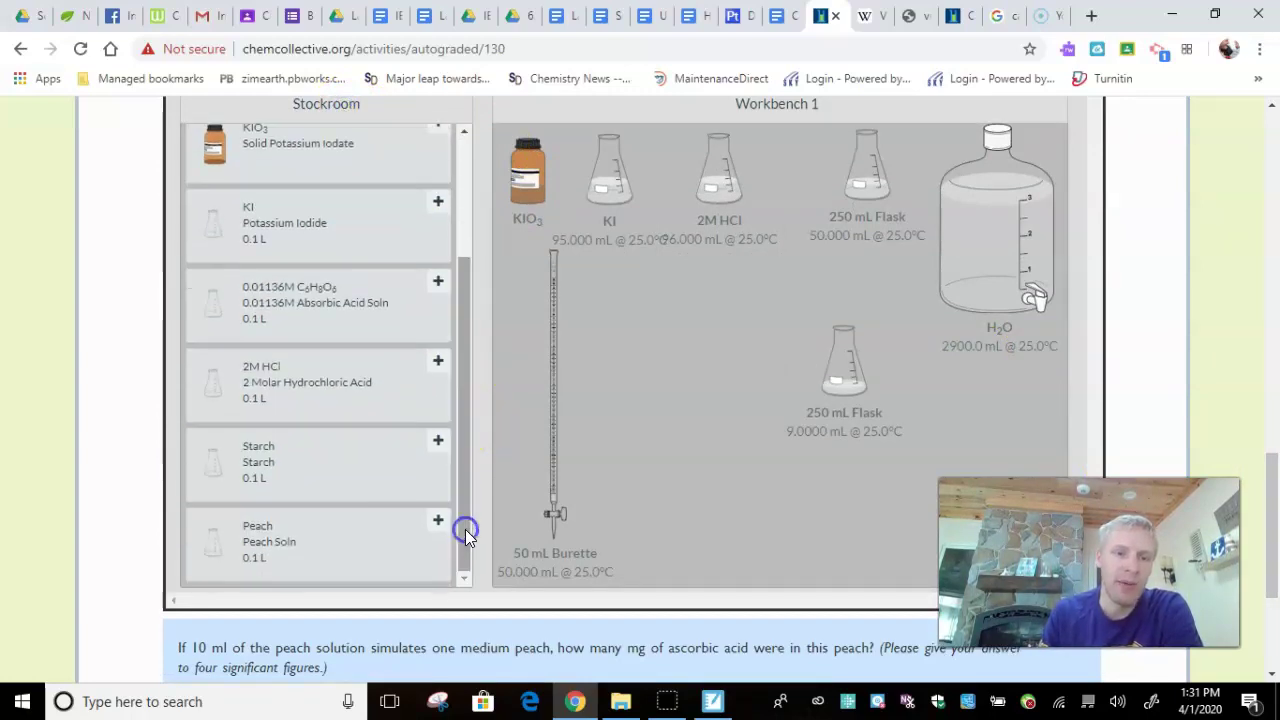
left_click(303, 472)
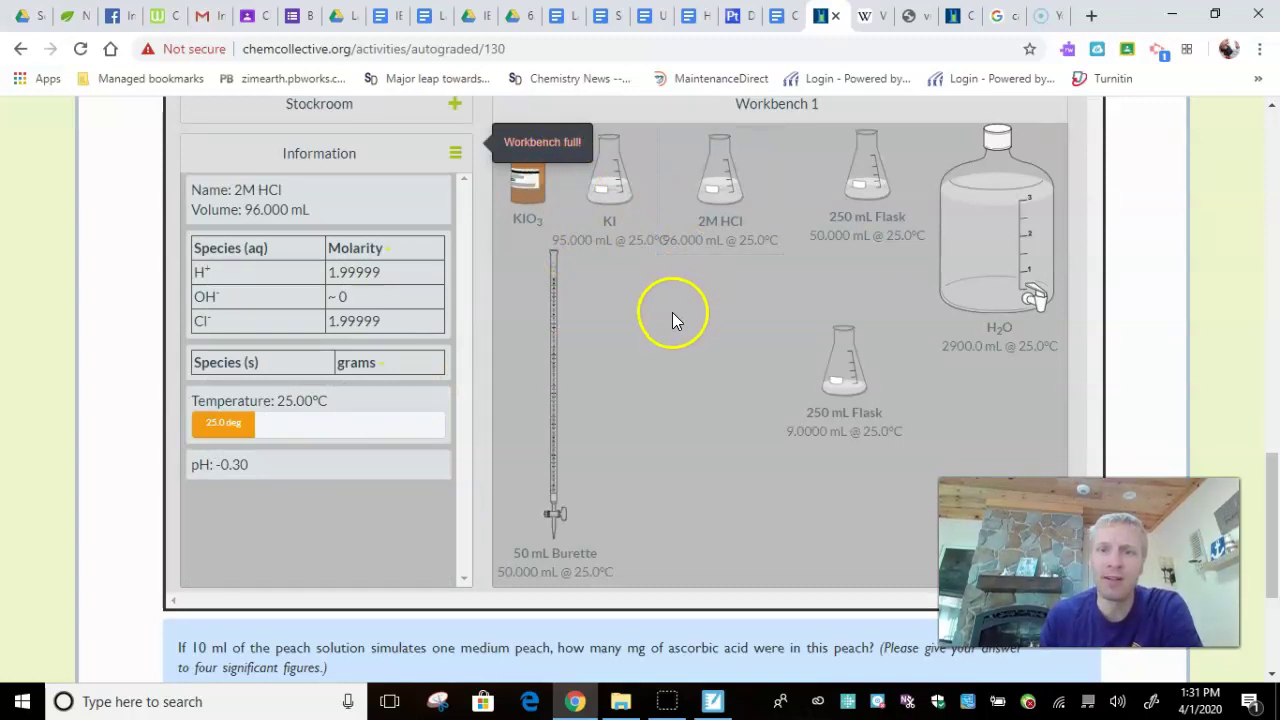
Remove the 2M HCl flask, KI flask and KIO3 bottle, then add a starch solution flask
right_click(727, 194)
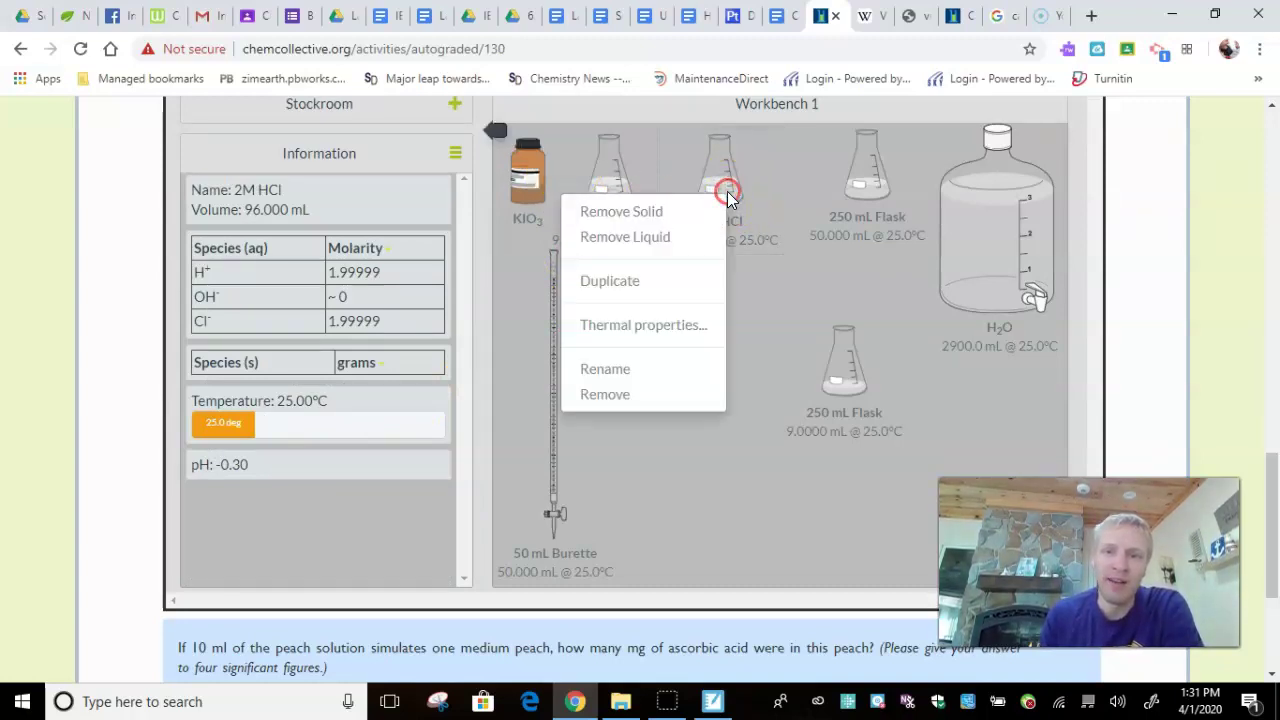
left_click(612, 396)
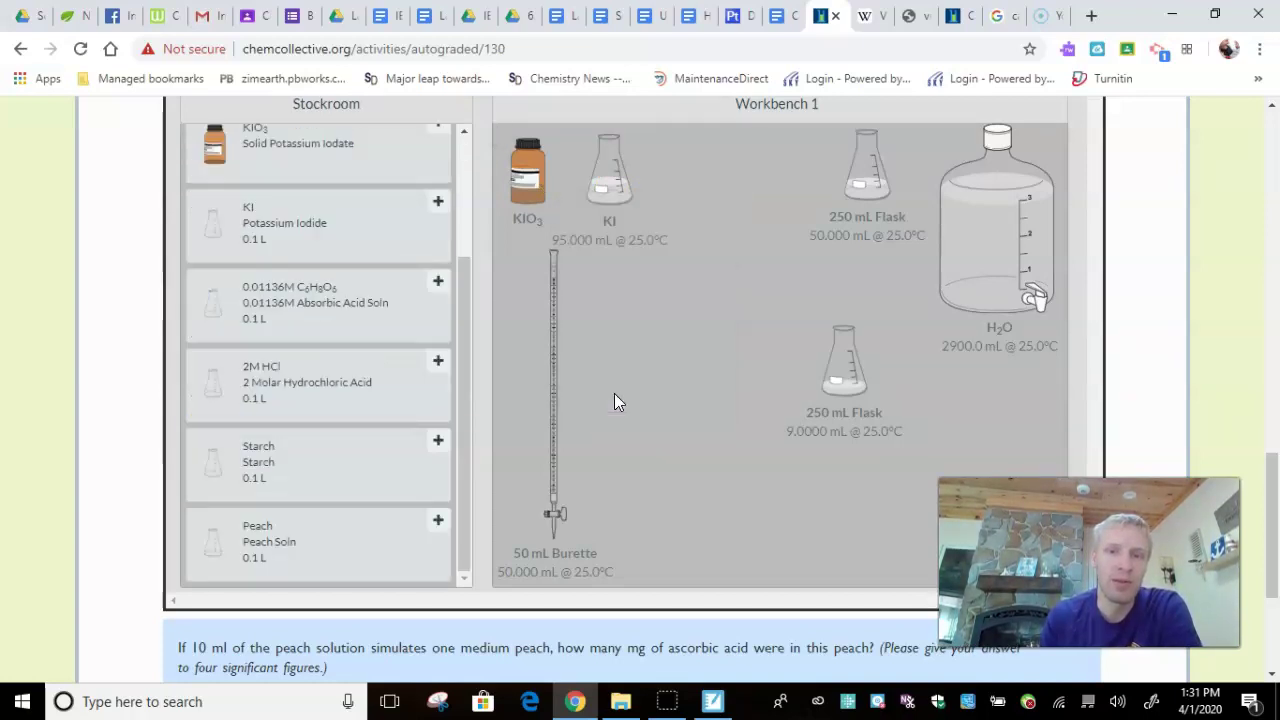
left_click(615, 193)
right_click(615, 196)
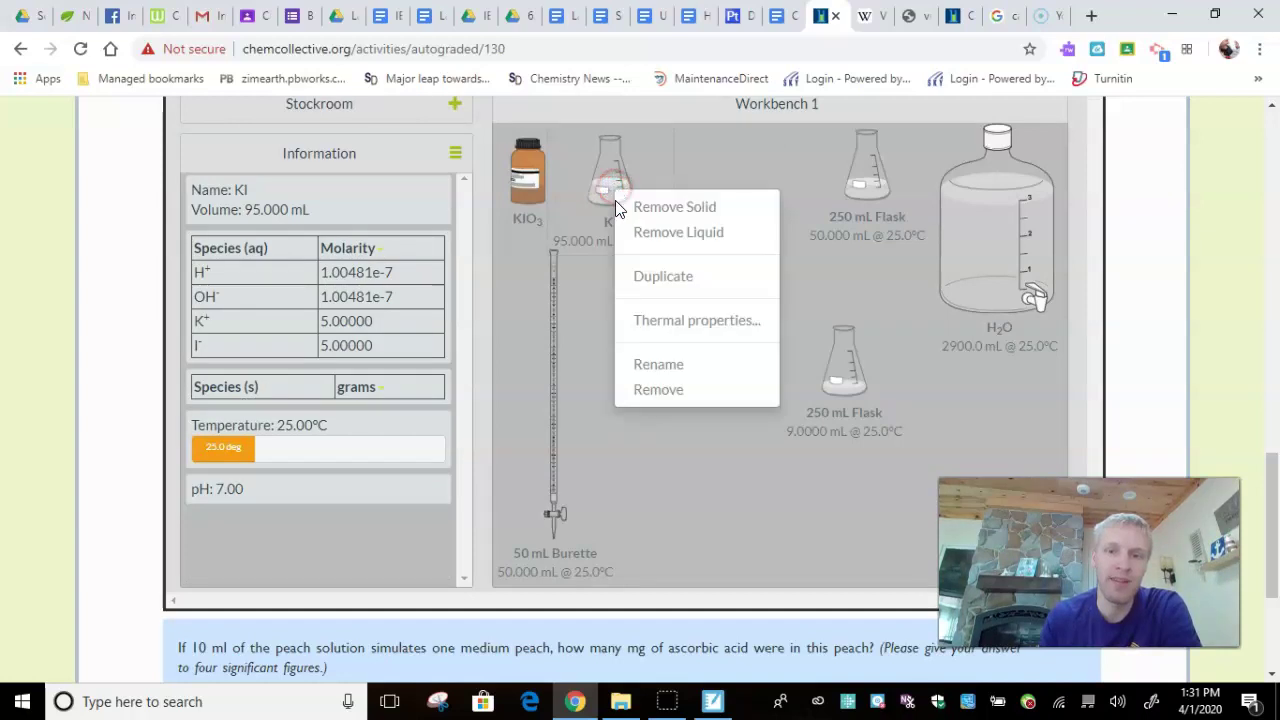
left_click(645, 392)
left_click(527, 175)
right_click(527, 177)
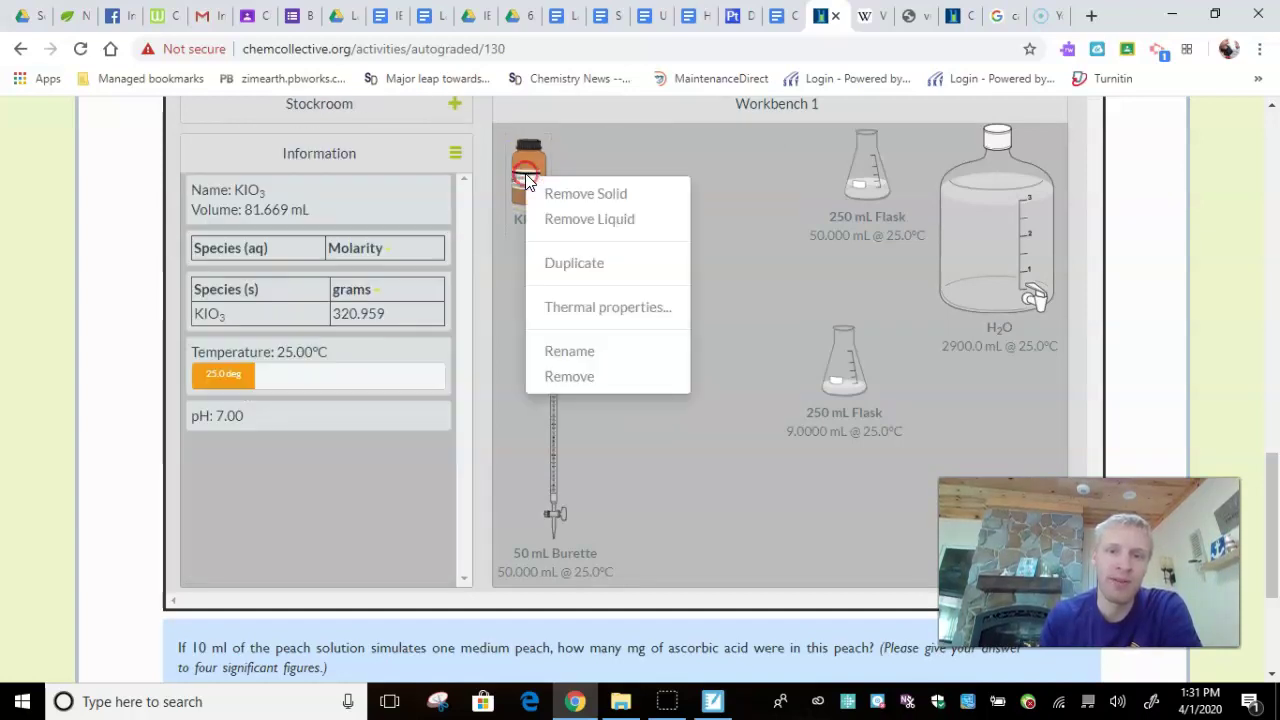
left_click(571, 377)
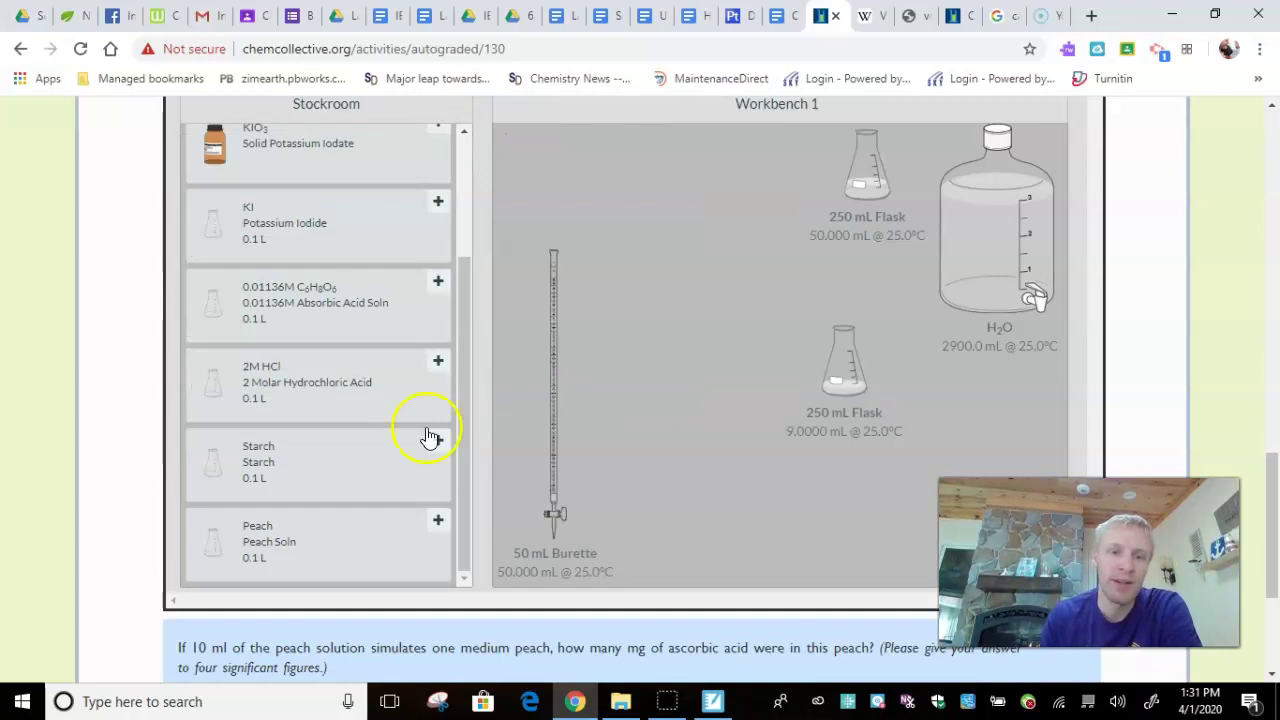
left_click(256, 476)
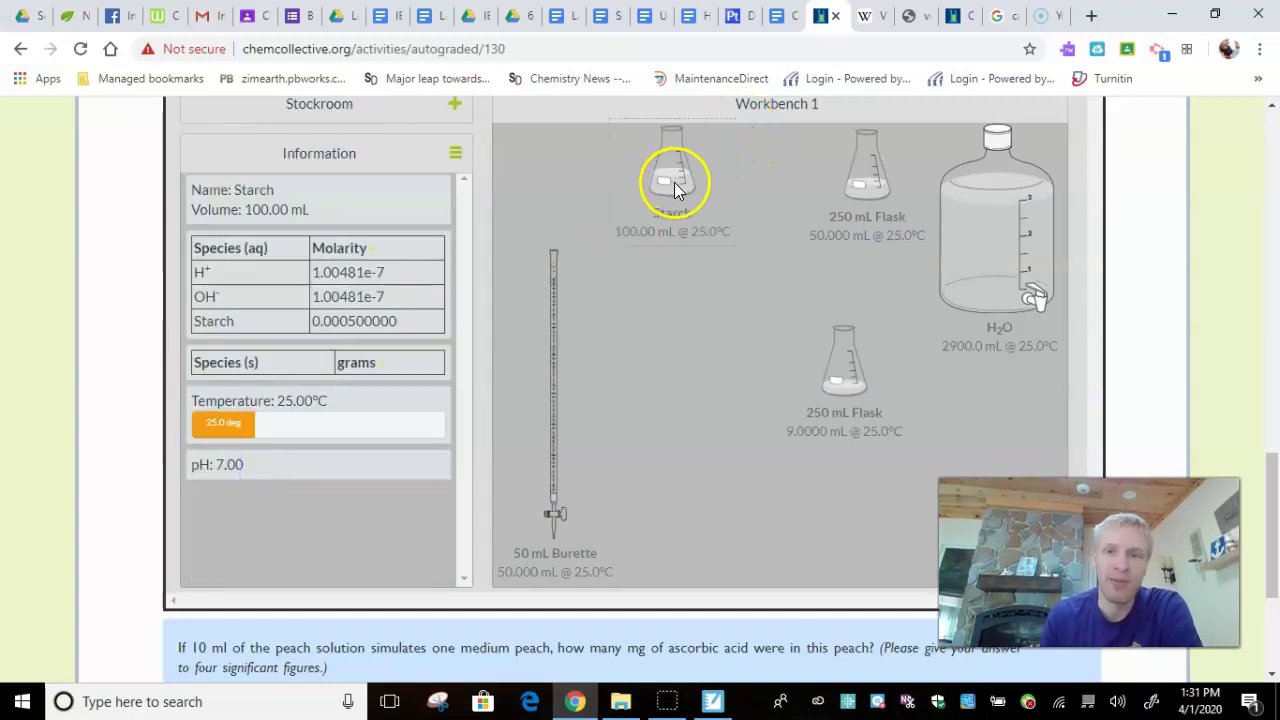
Pour 3 mL of starch into the 9 mL flask and move the starch flask to the top left
left_click_drag(671, 183, 718, 248)
left_click_drag(768, 362, 835, 373)
left_click(853, 506)
type("3")
left_click_drag(1089, 562, 187, 562)
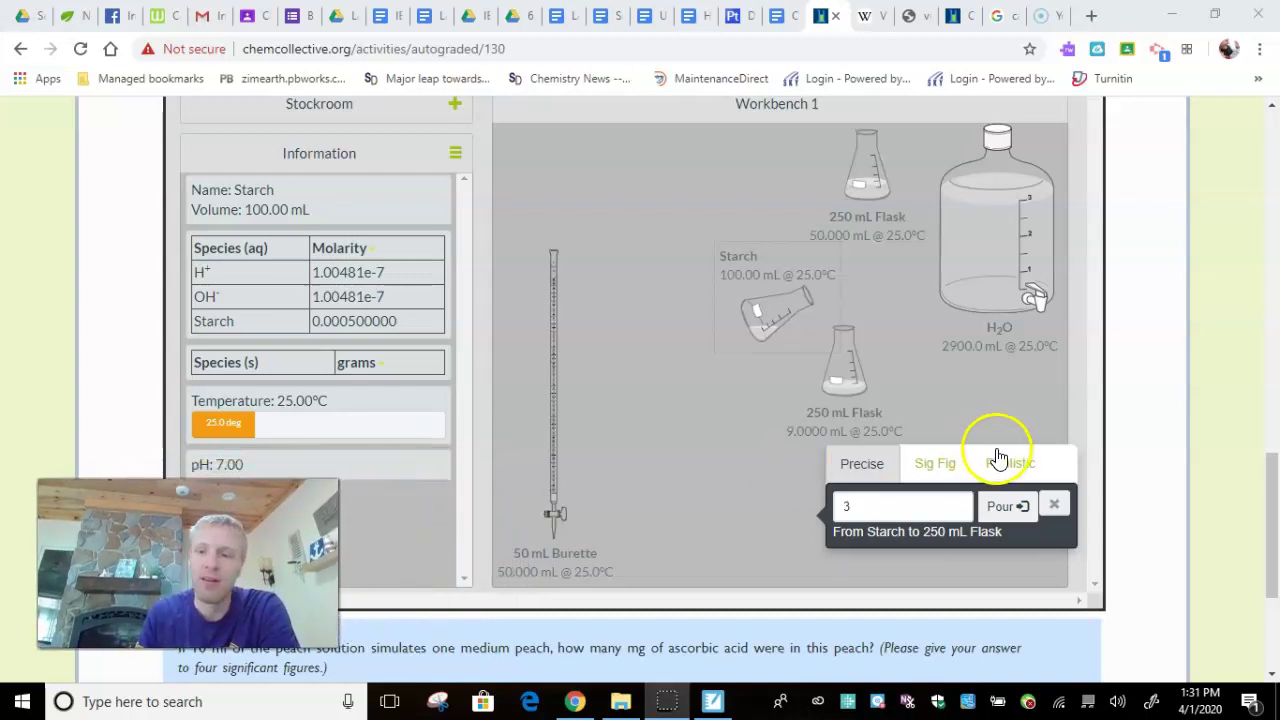
left_click(1003, 511)
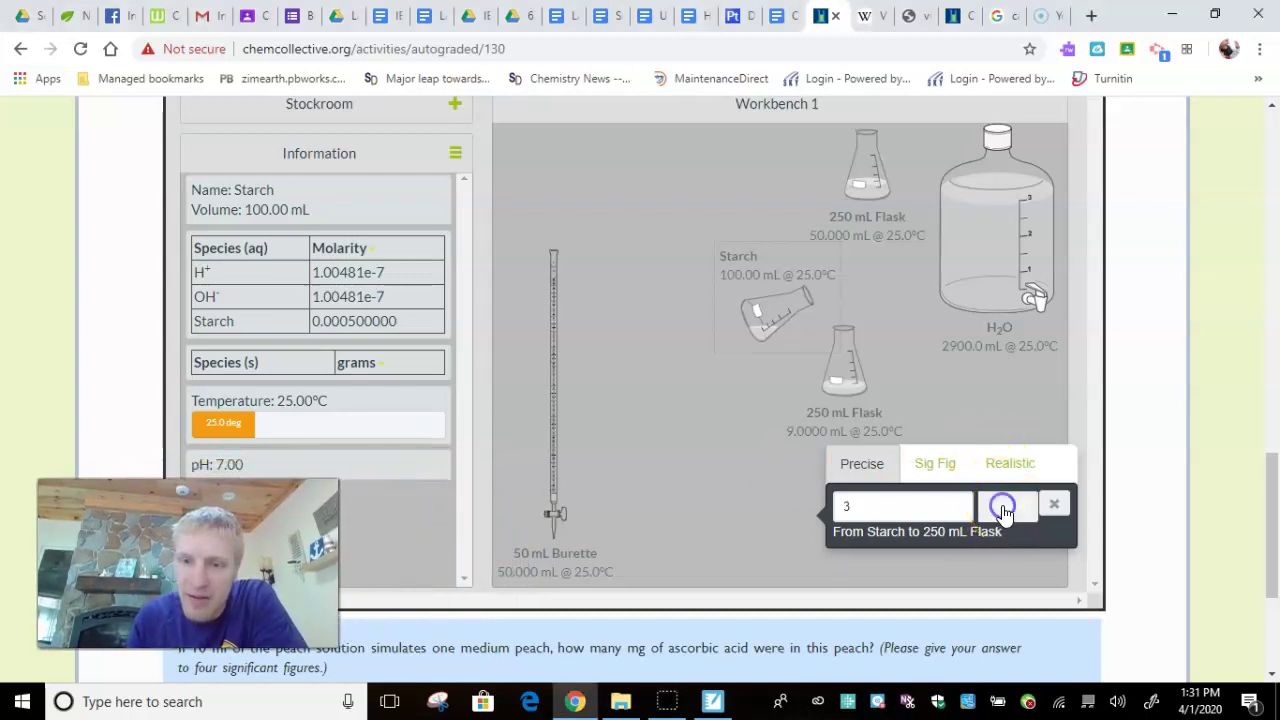
left_click(1054, 504)
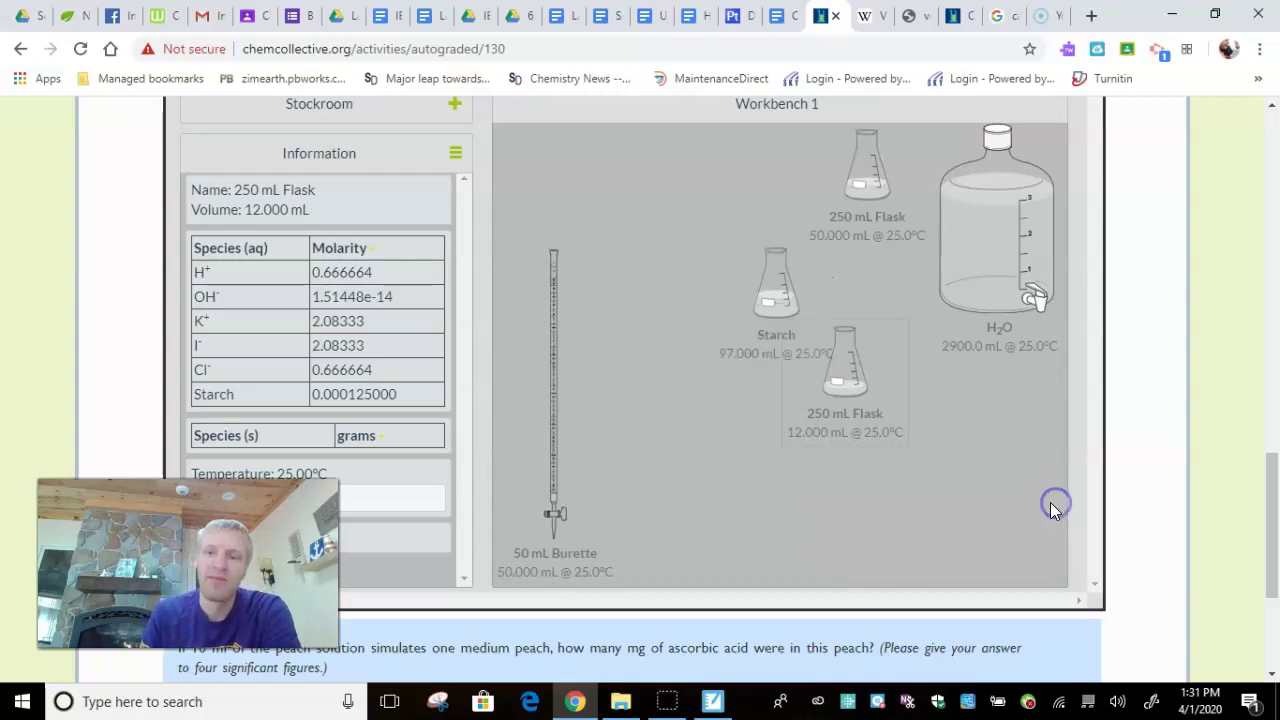
left_click_drag(769, 280, 535, 156)
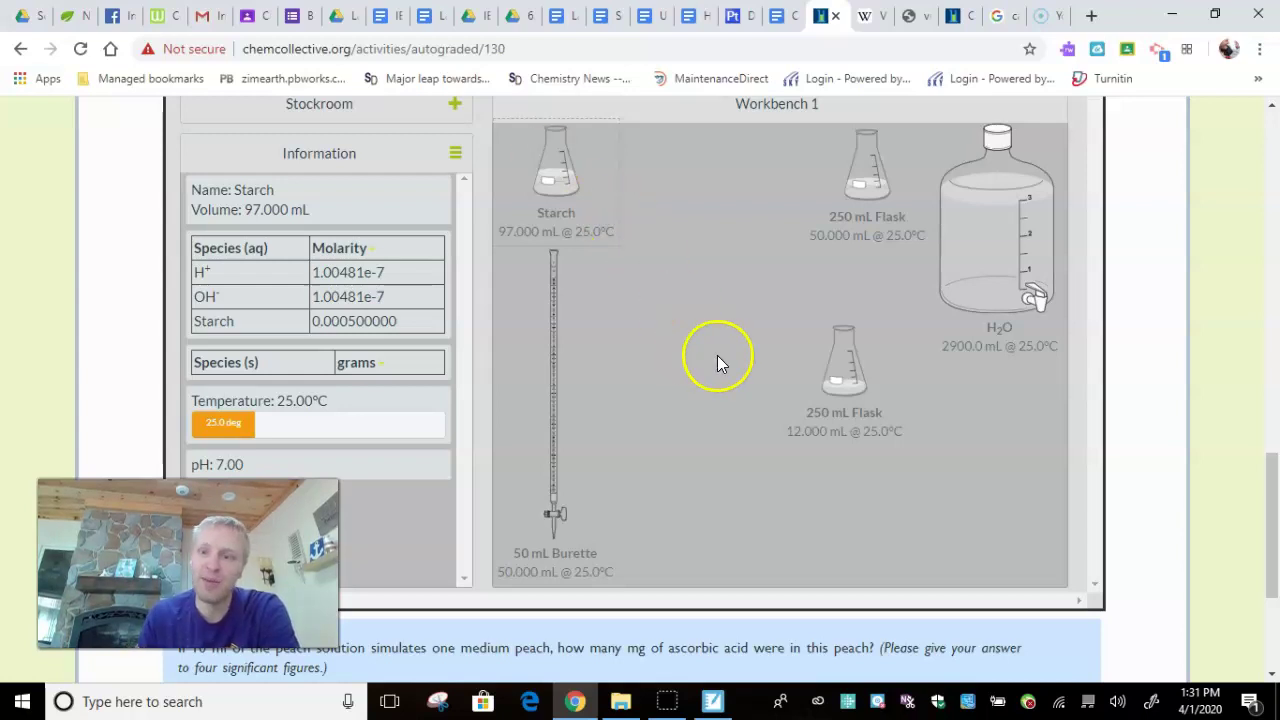
Add the 0.01136M C6H8O6 solution from the stockroom and scroll up to reread the procedure
left_click_drag(1270, 517, 1259, 476)
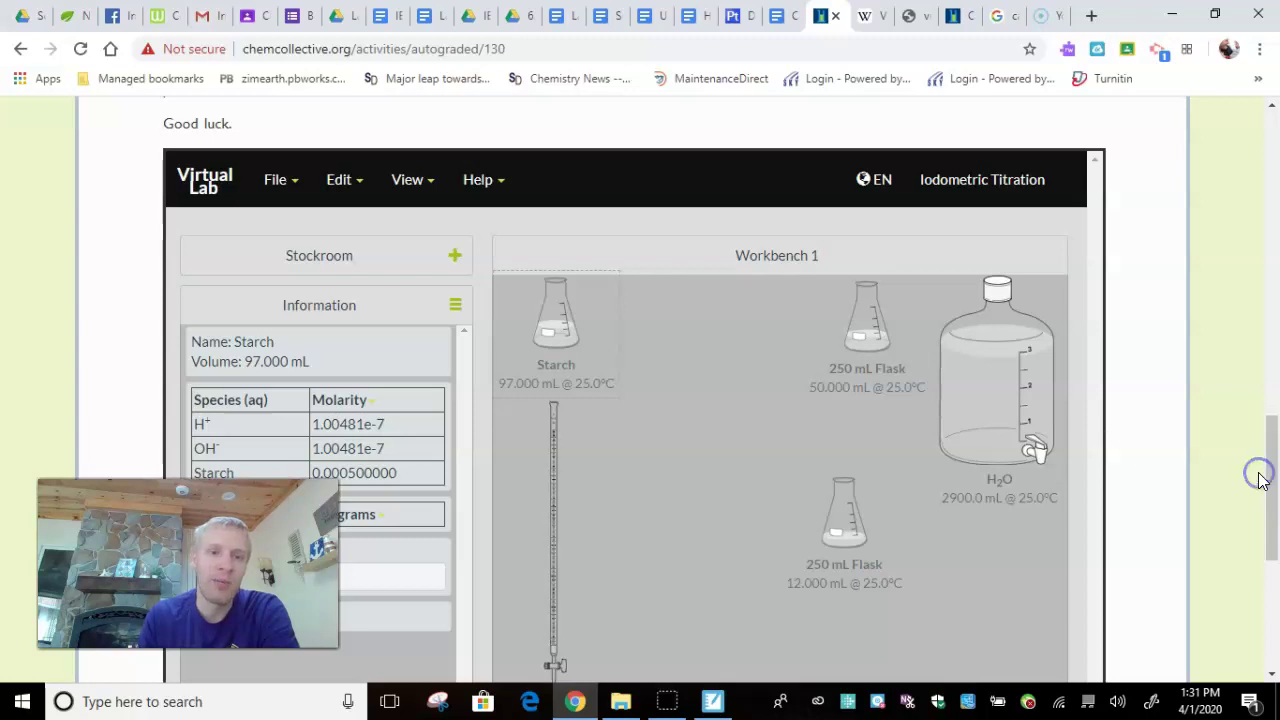
left_click(318, 258)
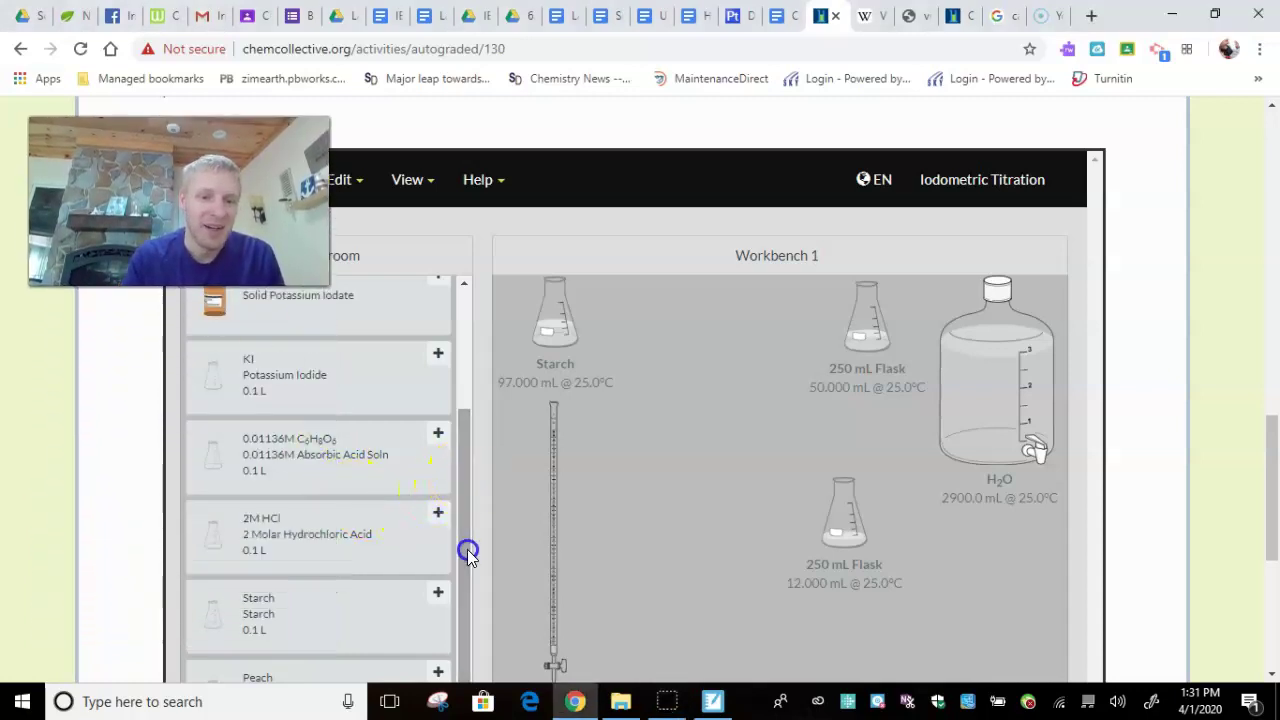
left_click_drag(1275, 485, 1271, 512)
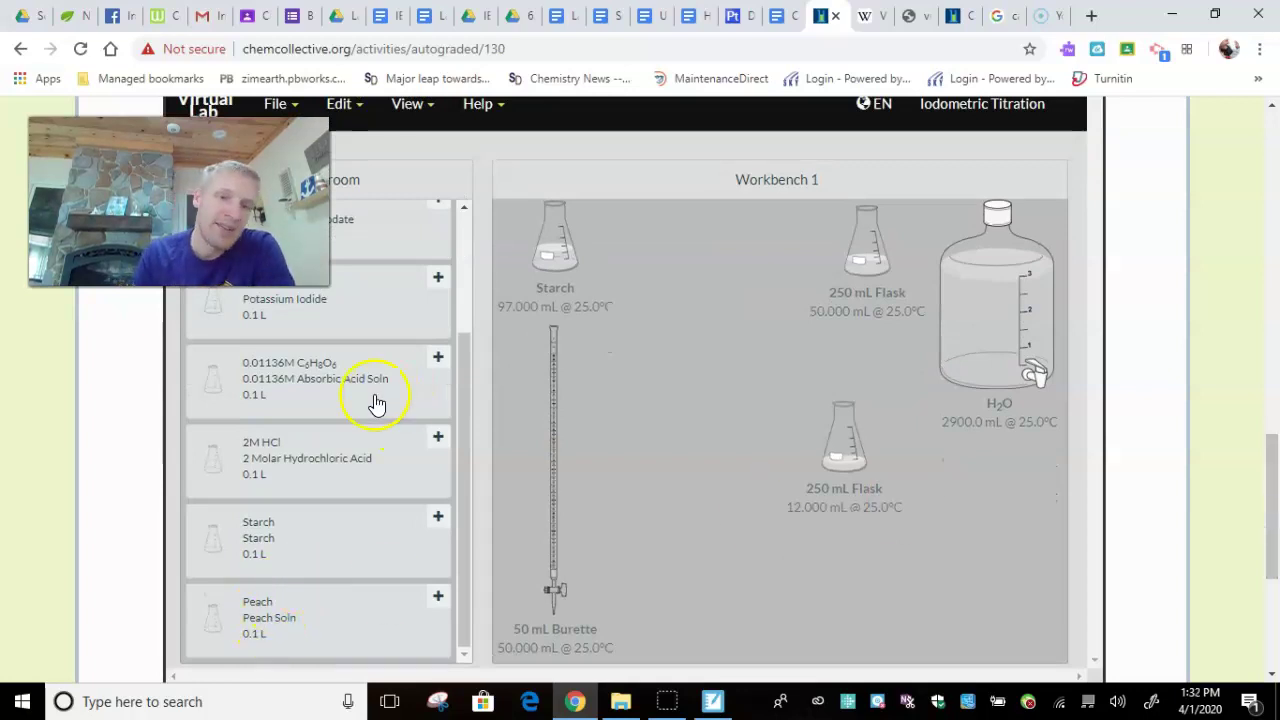
left_click(310, 380)
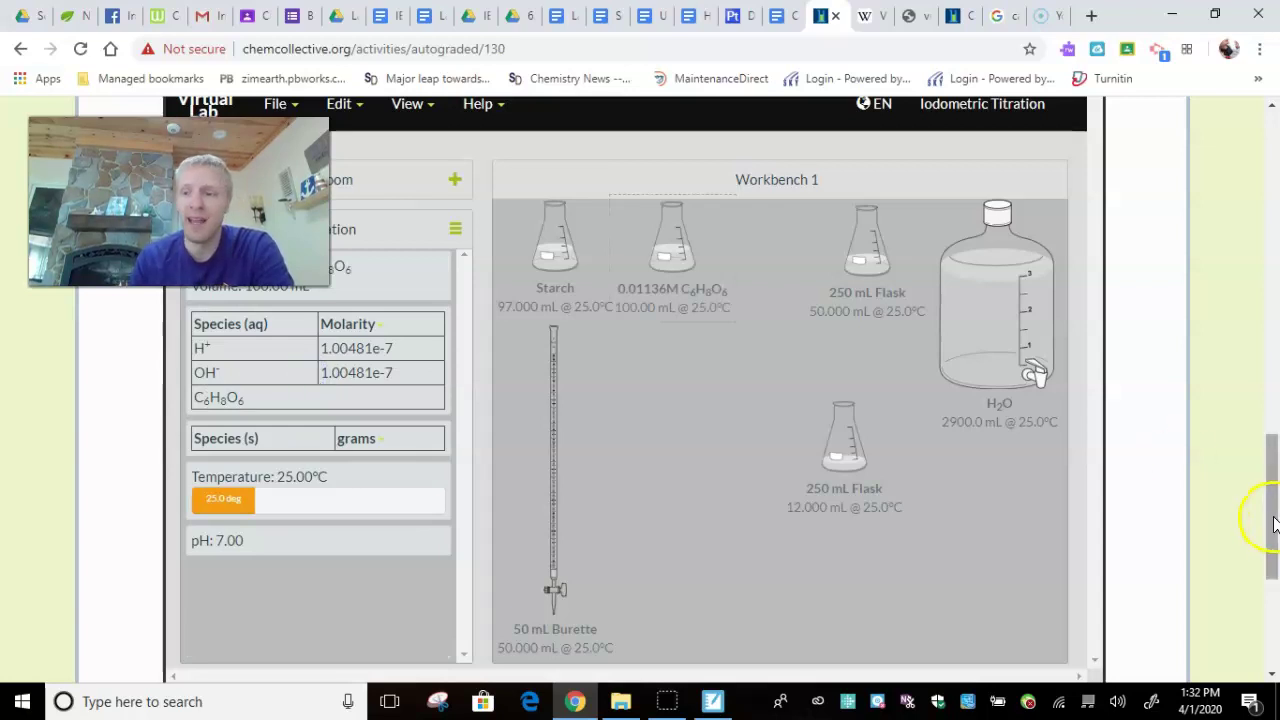
left_click_drag(1273, 518, 1247, 386)
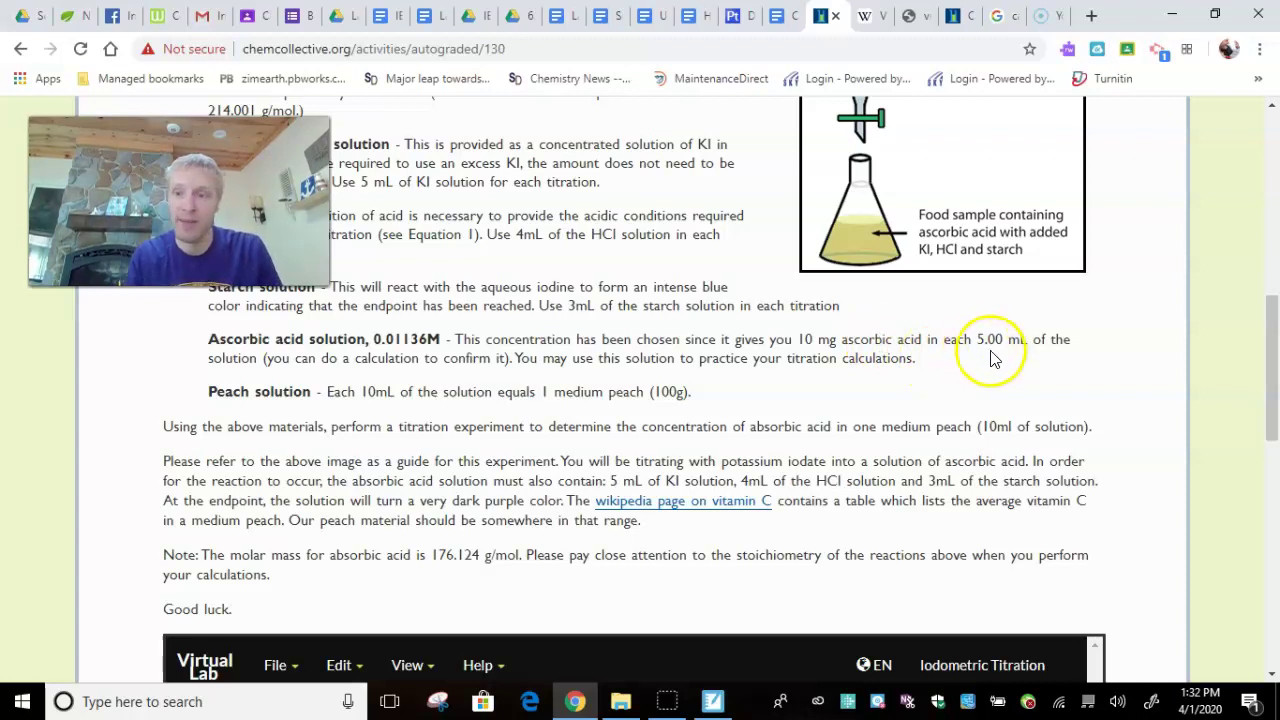
Pour 10 mL of 0.01136M C6H8O6 into the 12 mL flask, bringing it to 22 mL
left_click_drag(1276, 370, 1275, 502)
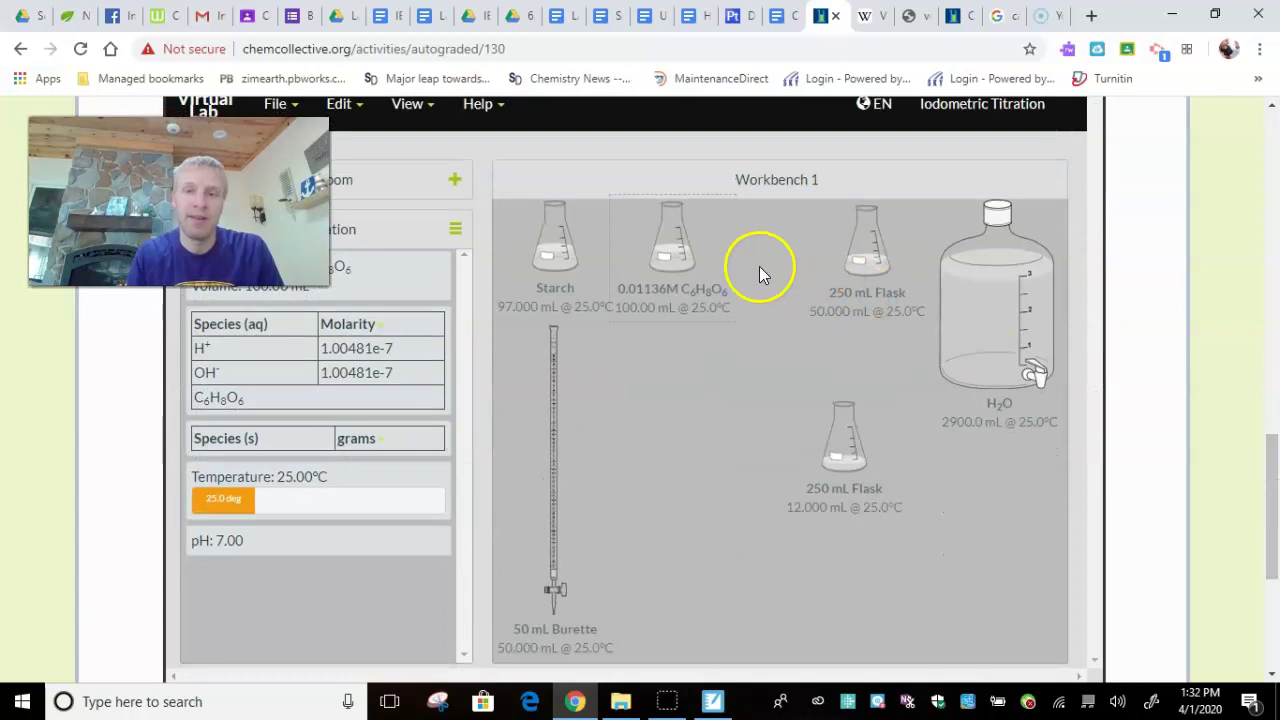
left_click_drag(657, 258, 820, 448)
type("10")
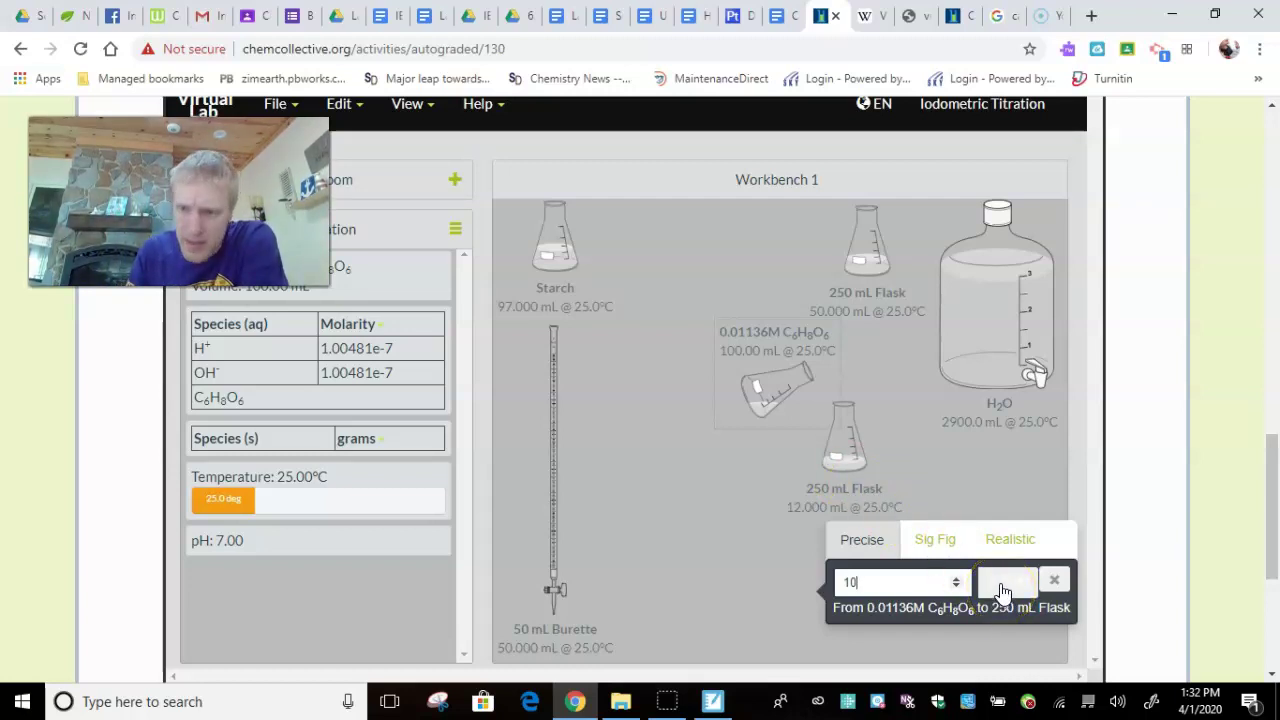
left_click(1001, 588)
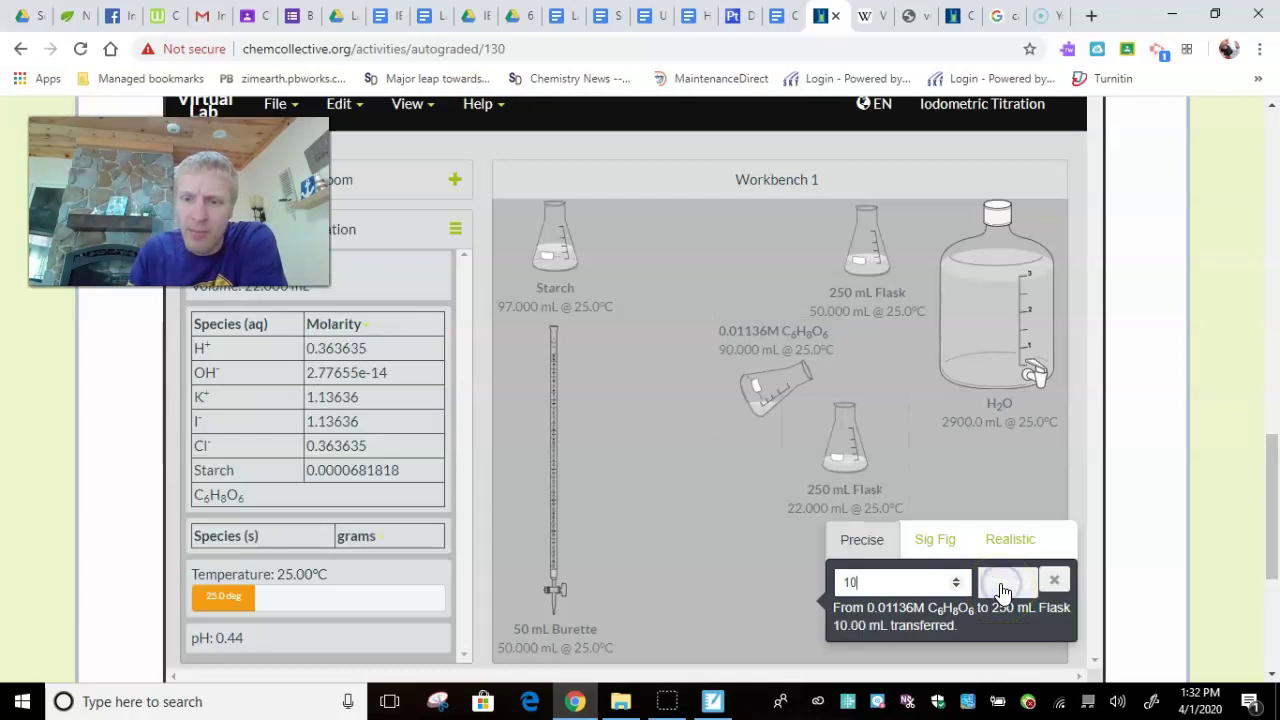
left_click(1055, 584)
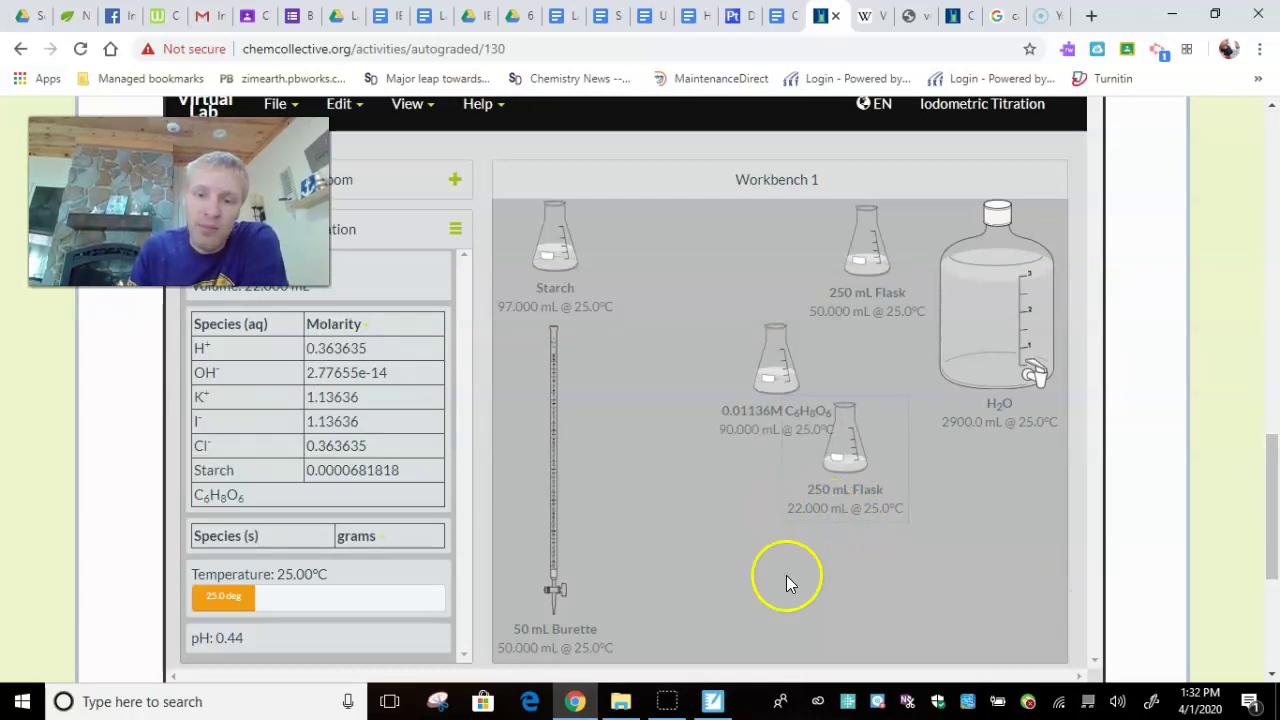
left_click(713, 703)
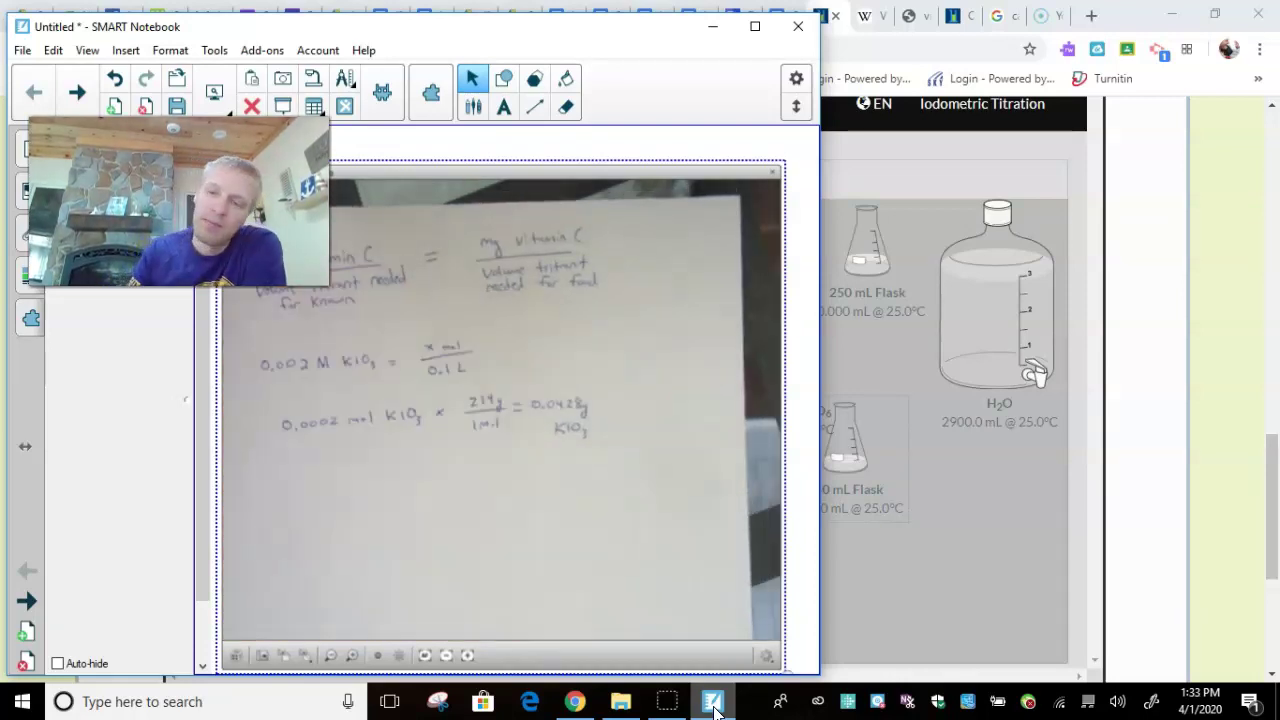
left_click(918, 612)
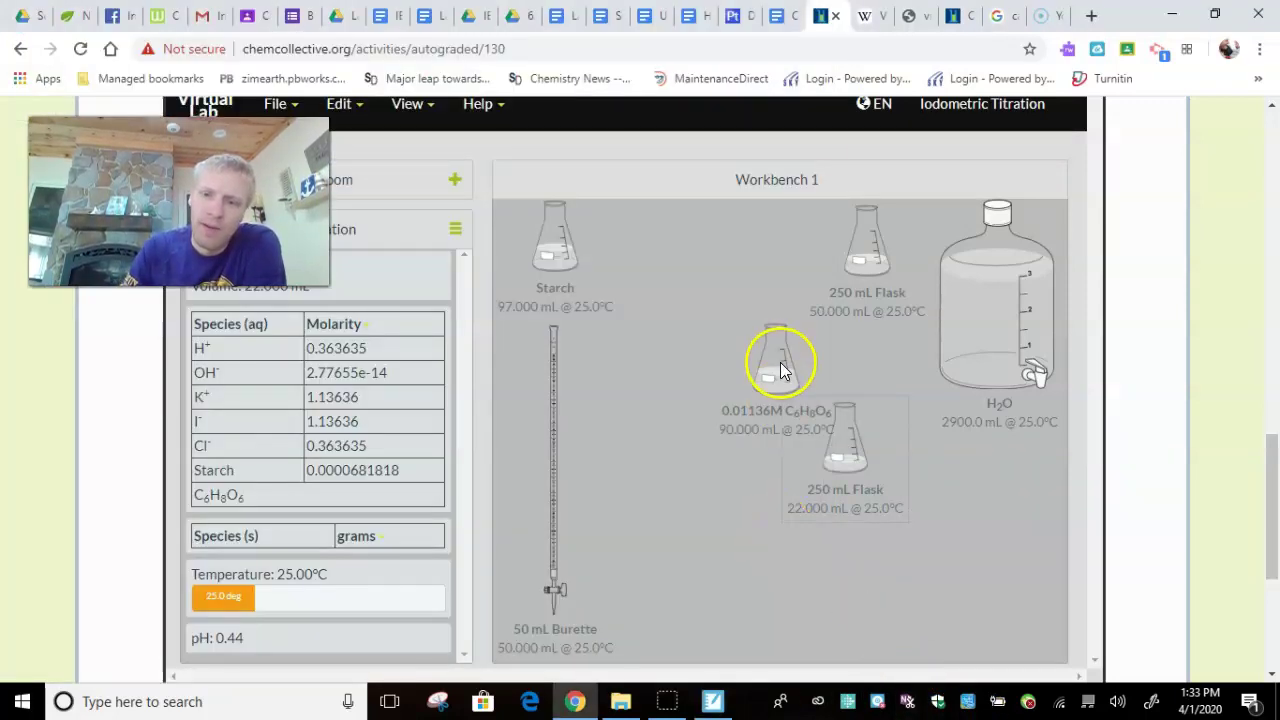
Move the C6H8O6 flask and 250 mL Flask aside, and set the 50 mL KIO3 burette over the 22.000 mL flask
left_click_drag(778, 366, 655, 252)
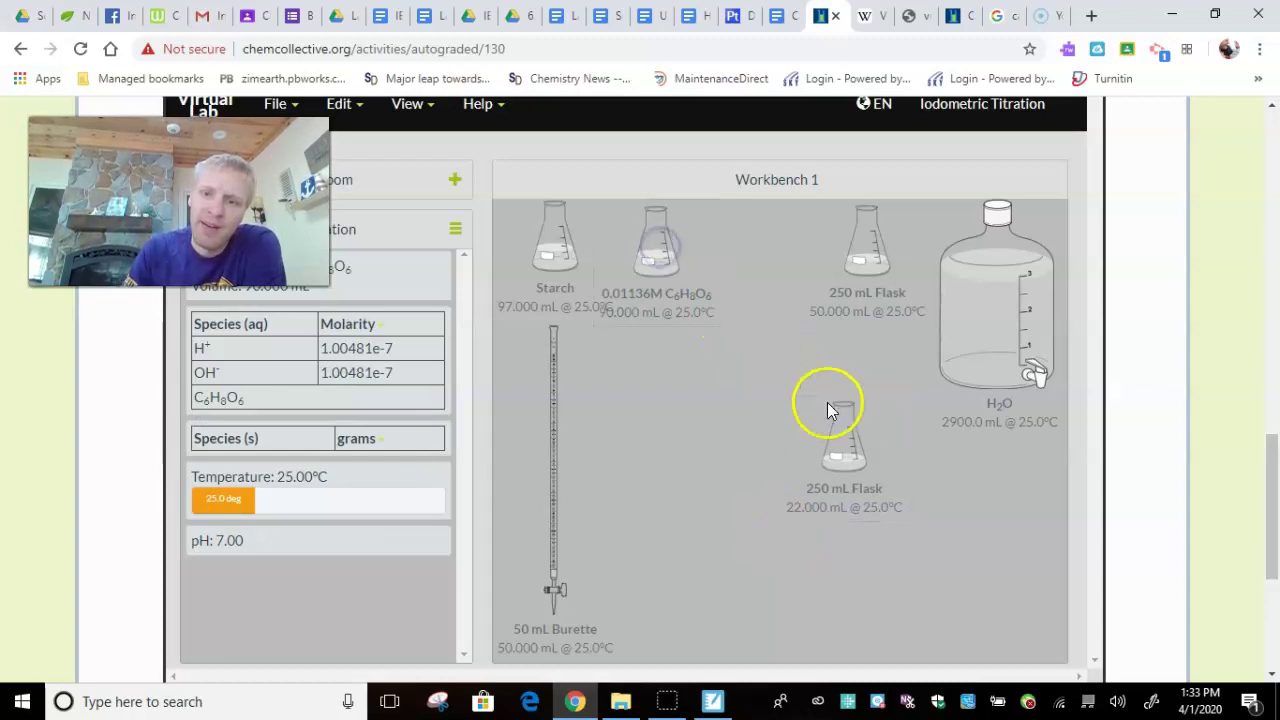
left_click_drag(843, 432, 706, 489)
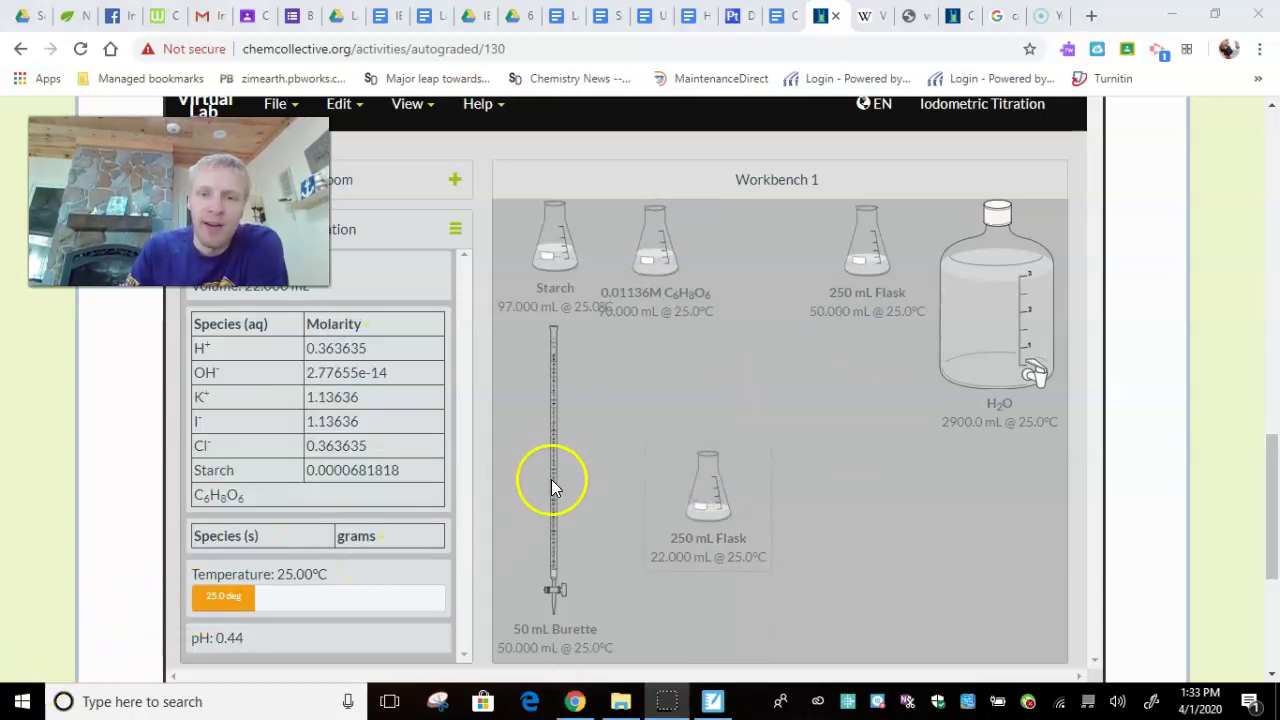
left_click_drag(553, 487, 693, 408)
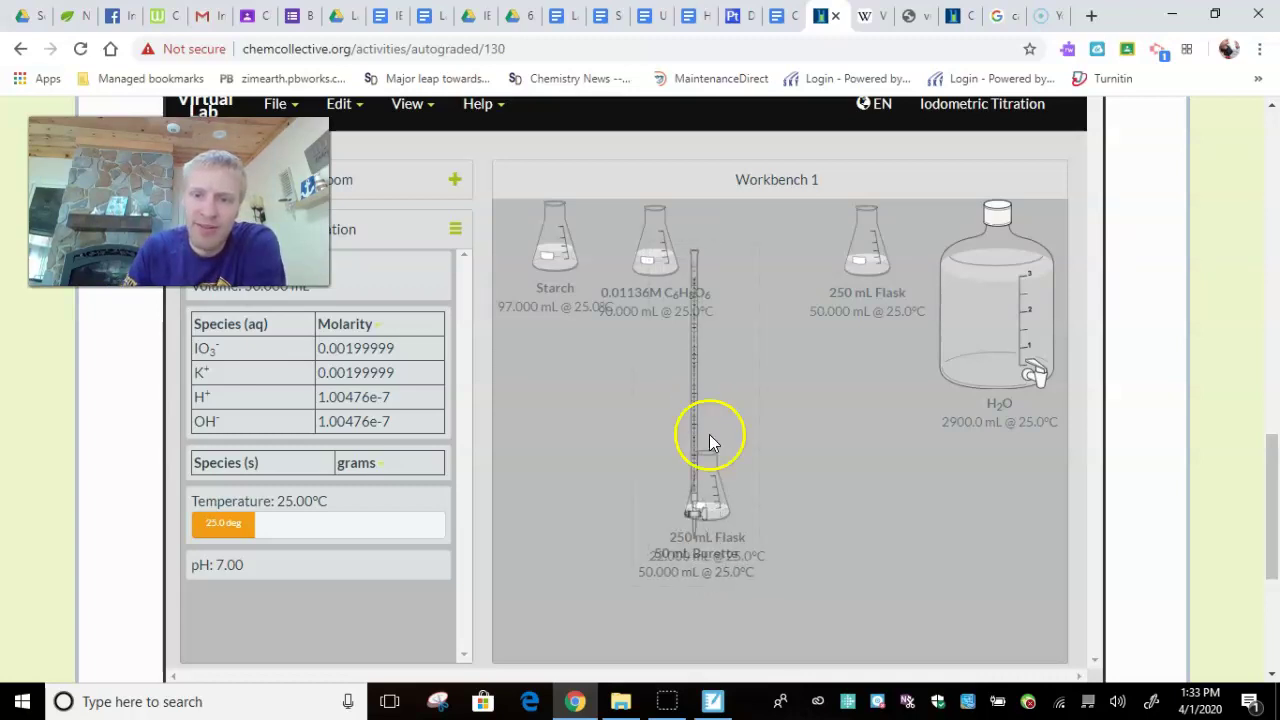
left_click_drag(722, 518, 789, 543)
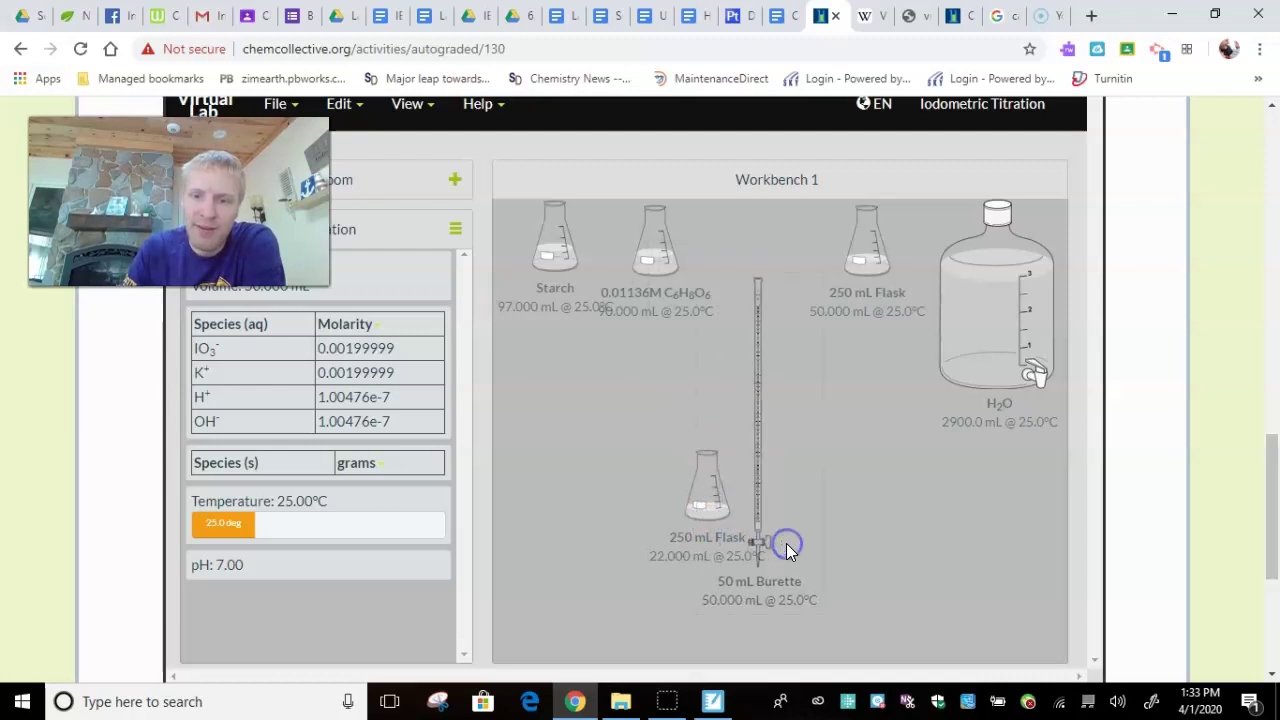
left_click_drag(703, 505, 676, 500)
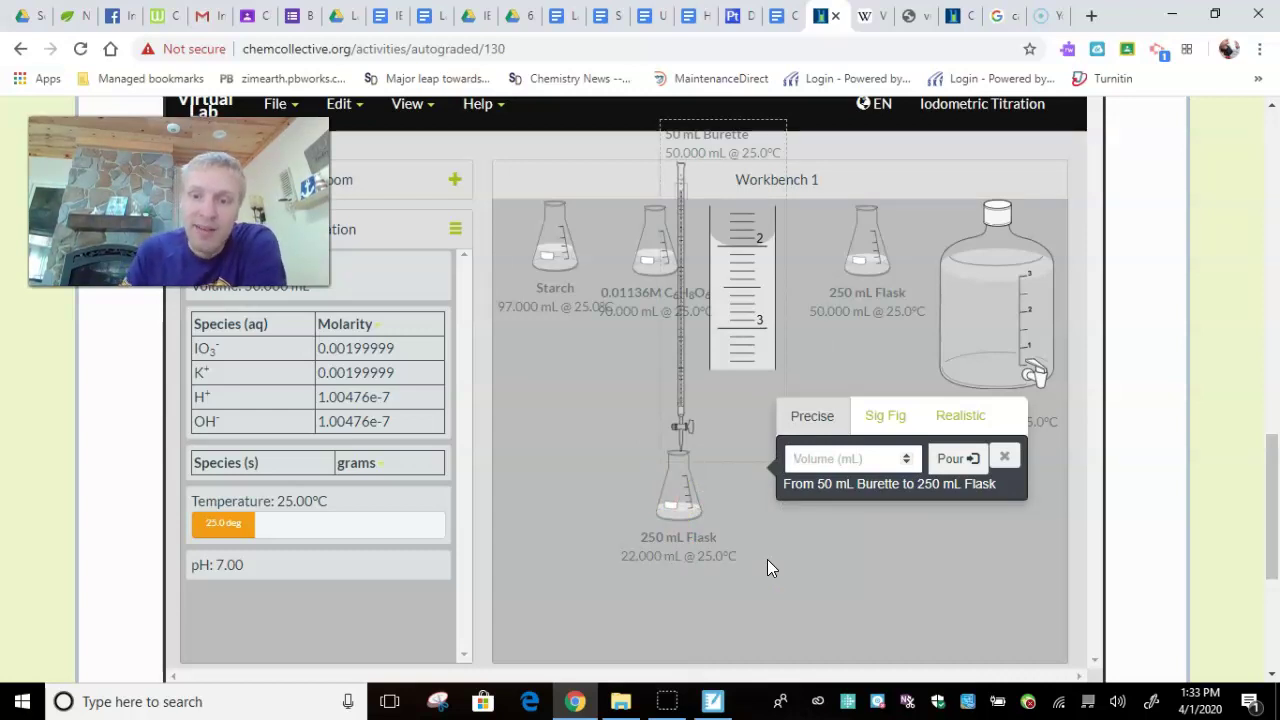
left_click(828, 461)
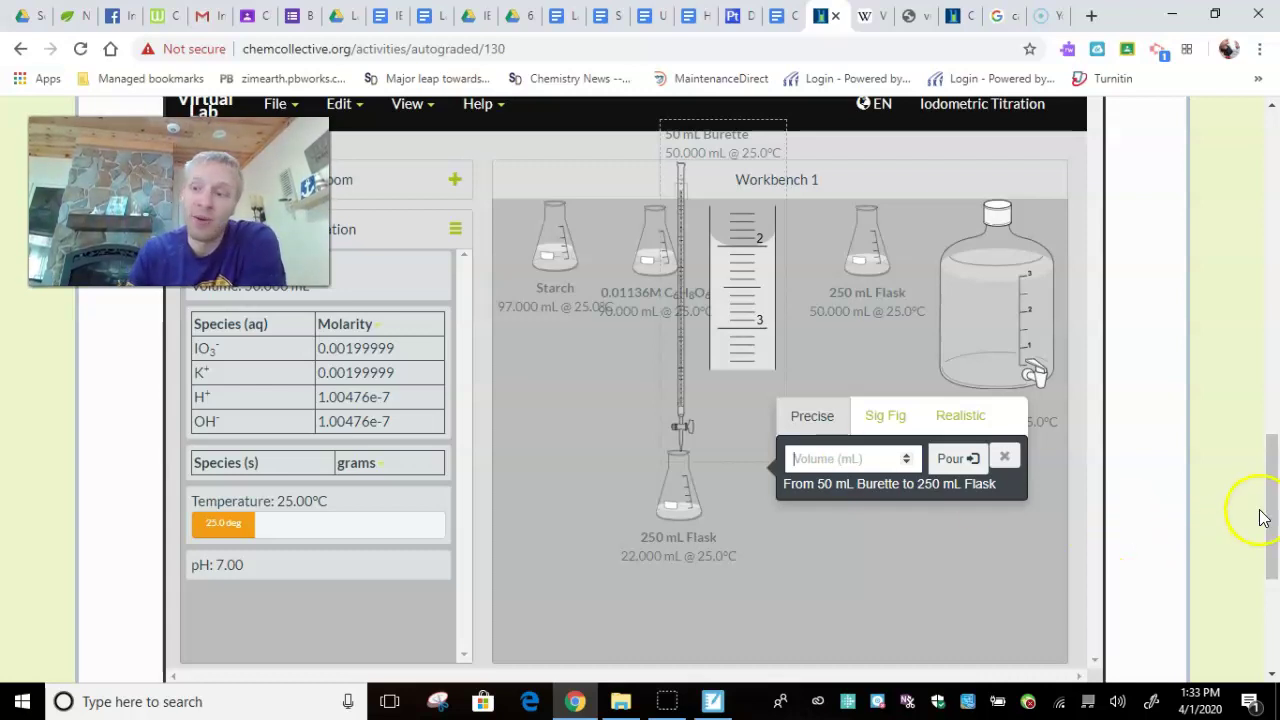
left_click_drag(1274, 494, 1272, 572)
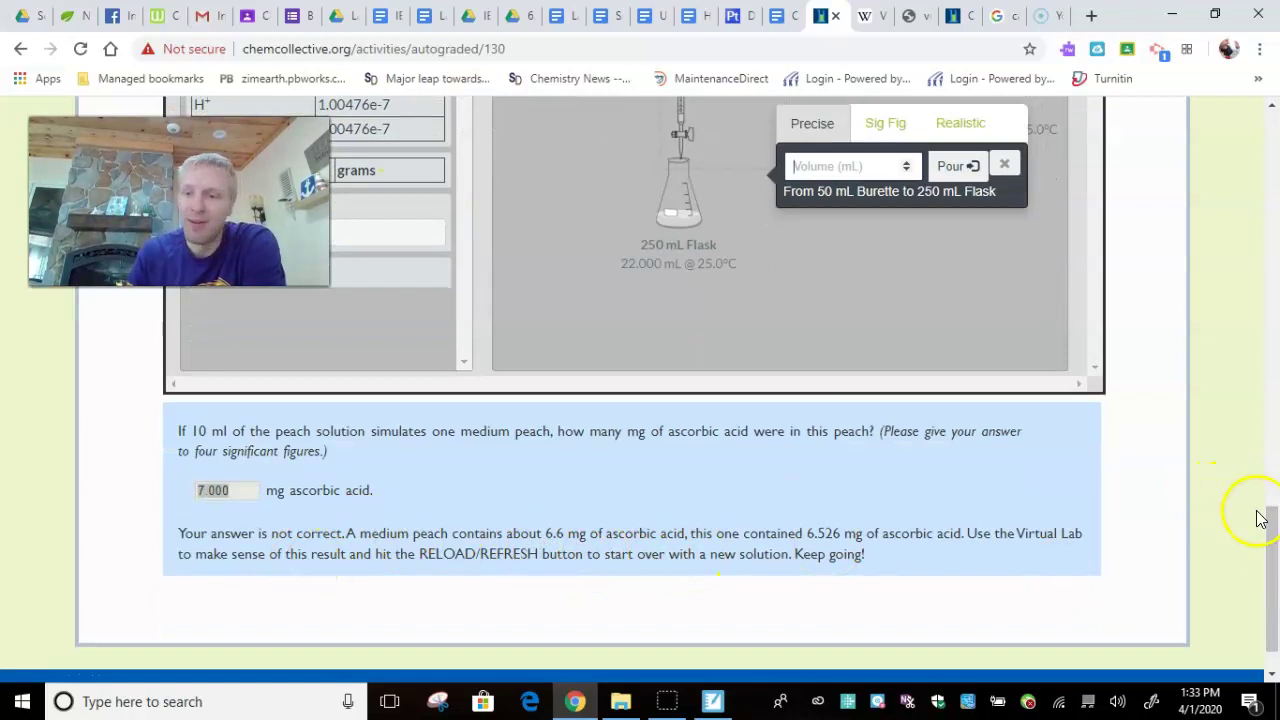
mouse_move(1274, 538)
left_mouse_down()
mouse_move(1275, 520)
mouse_move(1275, 547)
left_mouse_up()
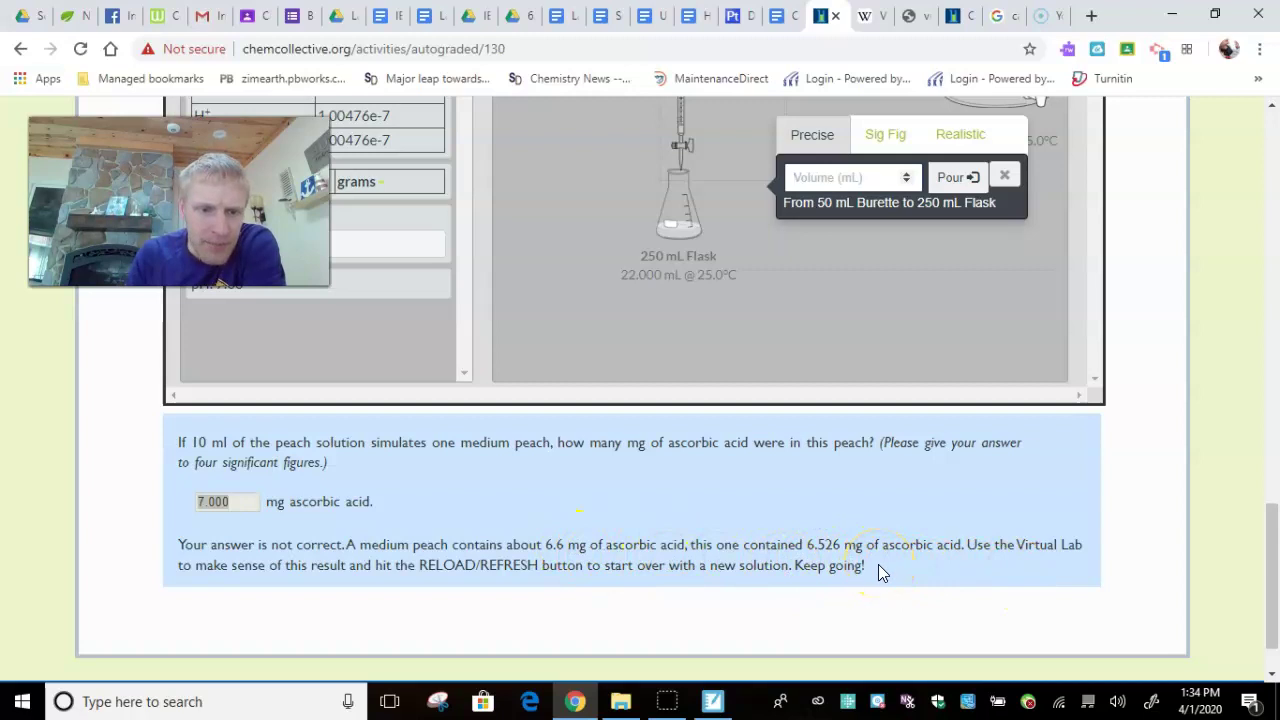
left_click_drag(1271, 591, 1258, 522)
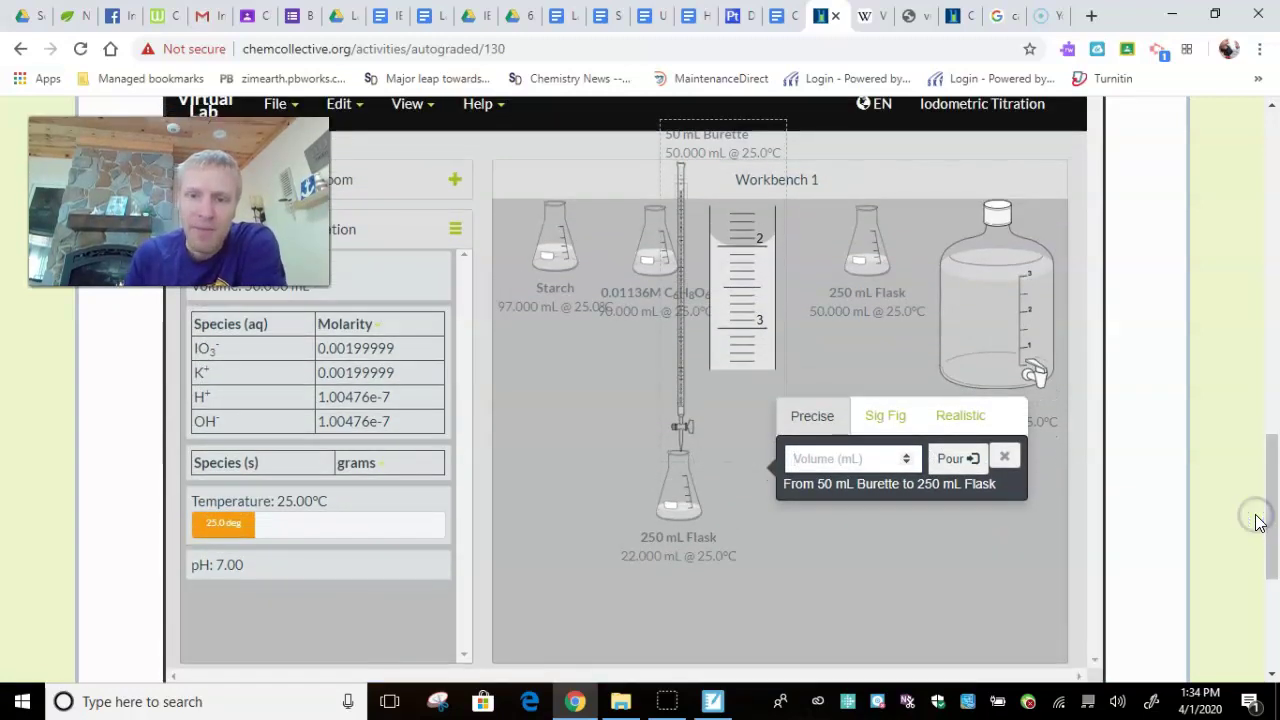
Set the pour volume to 0.1 mL and add the first 0.1 mL of KIO3 to the flask
left_click(829, 462)
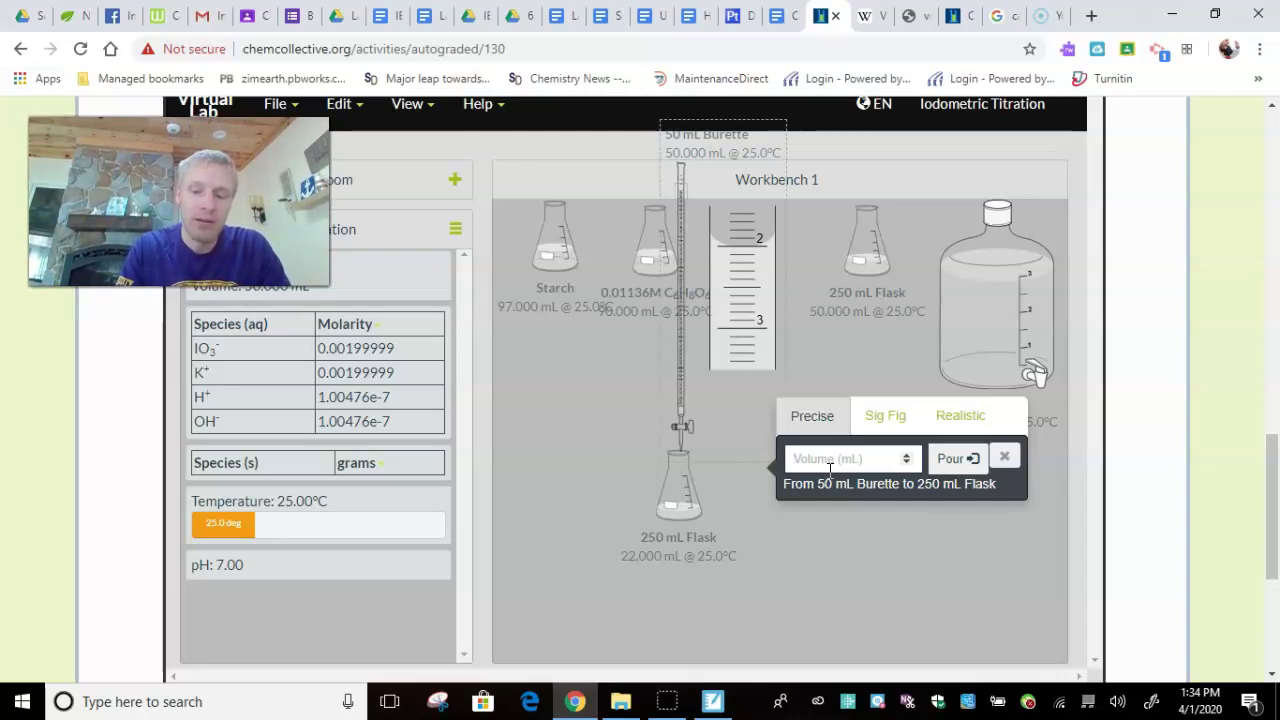
type("0.")
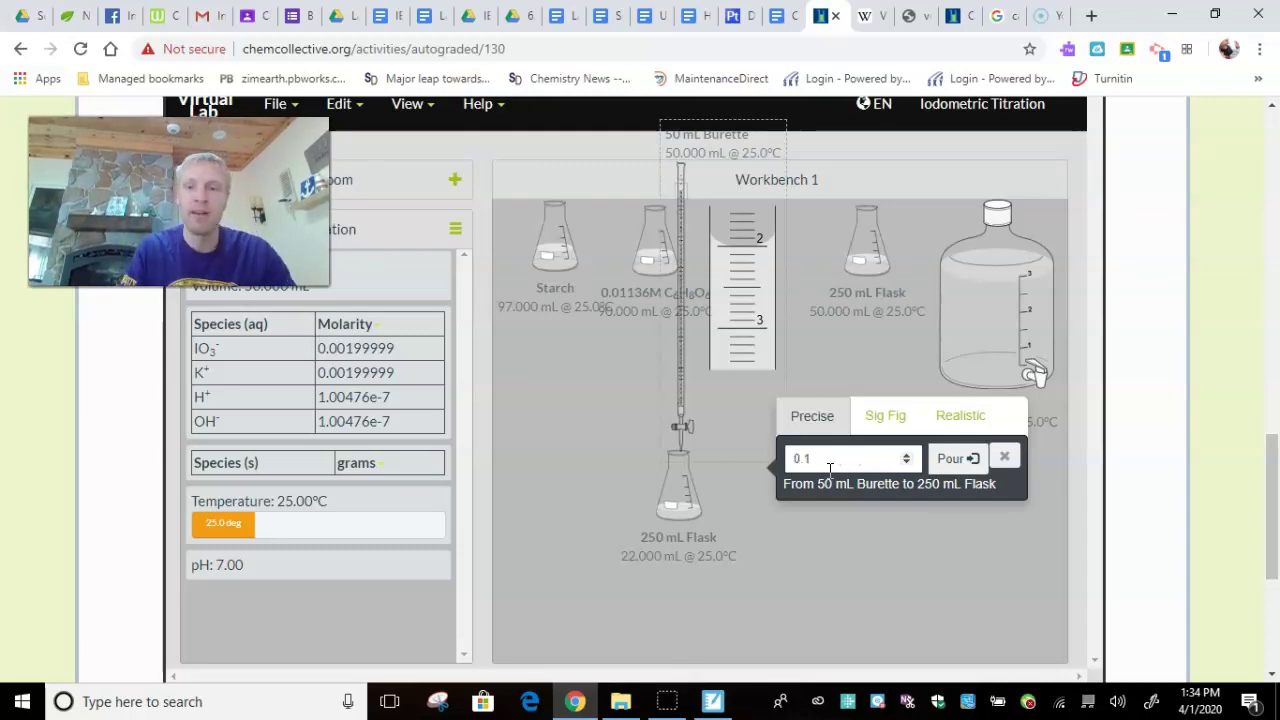
type("1")
left_click(943, 460)
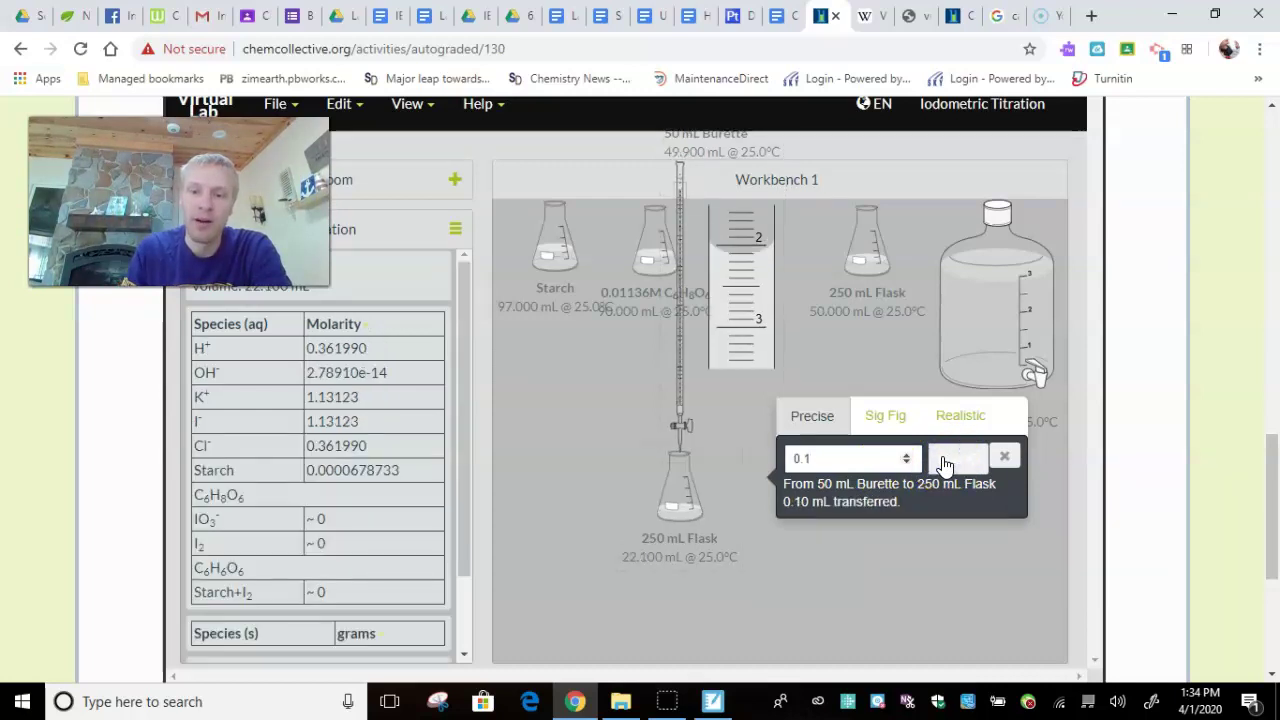
left_click(697, 582)
left_click(629, 570)
Keep adding KIO3 in 0.1 mL portions until the burette reads 48.100 mL and the flask 23.900 mL
left_click(948, 458)
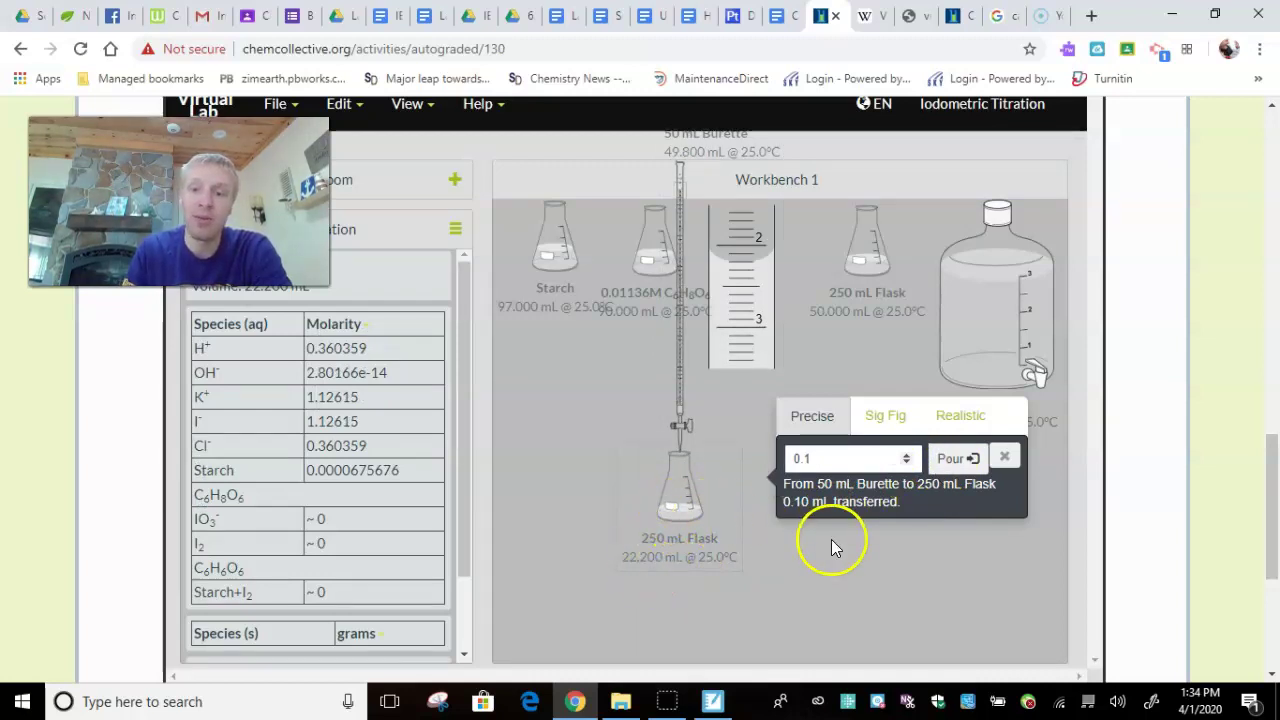
left_click(948, 460)
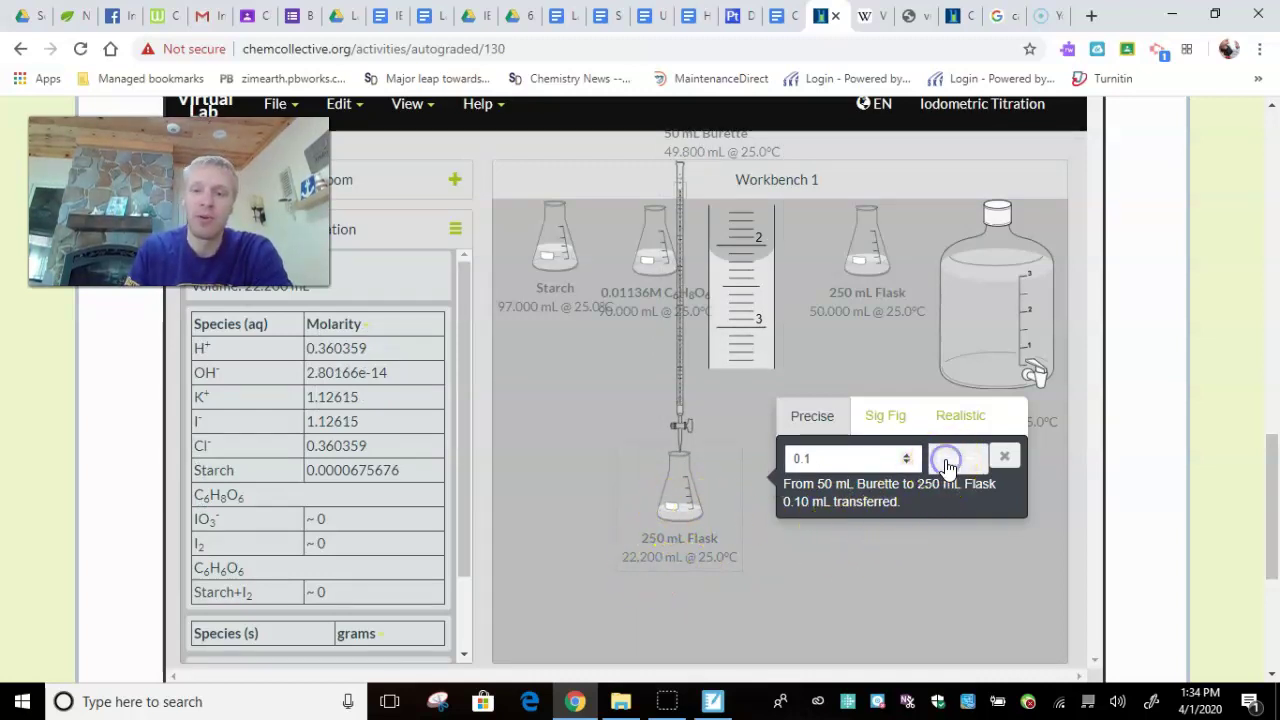
left_click(948, 460)
left_click(948, 460)
left_click(948, 460)
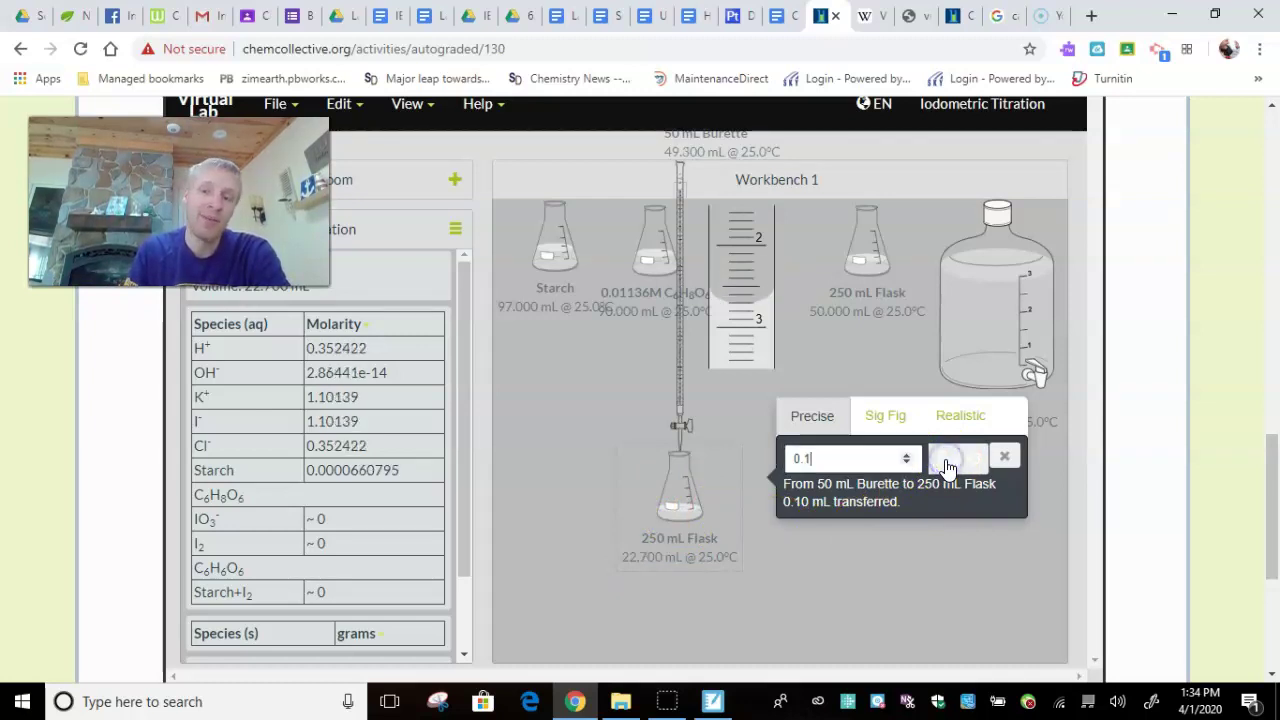
left_click(946, 460)
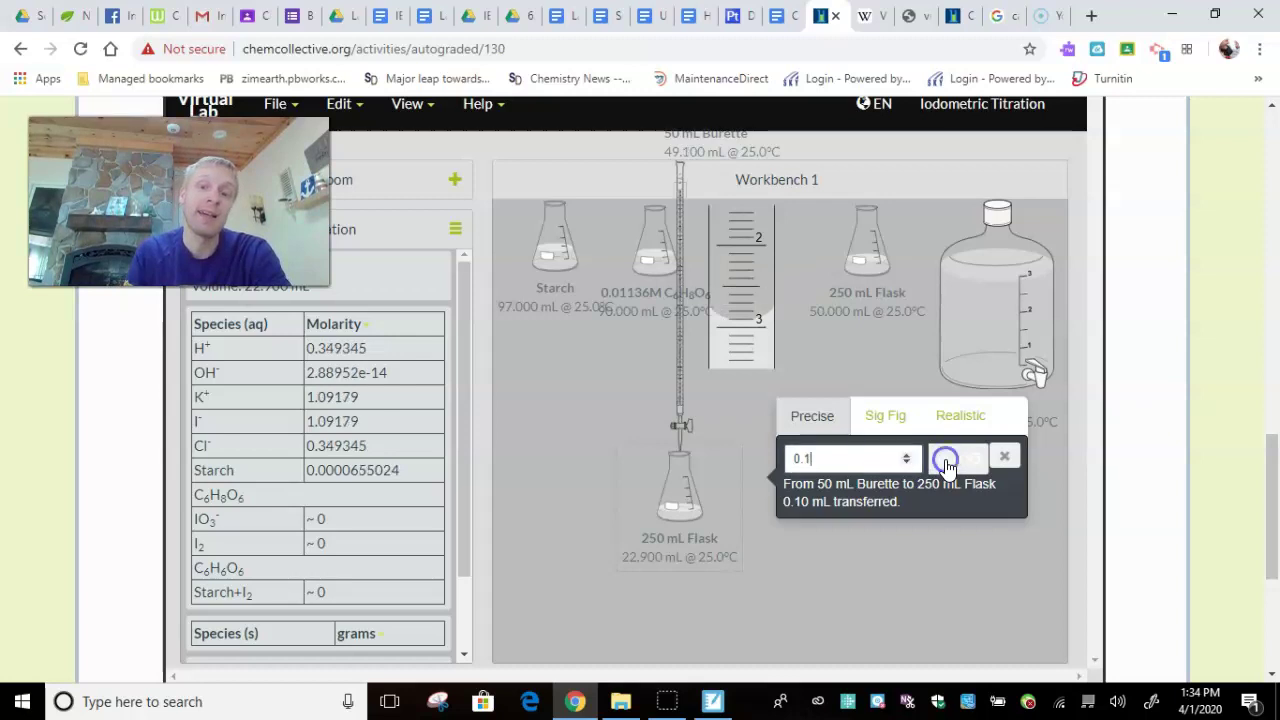
left_click(947, 460)
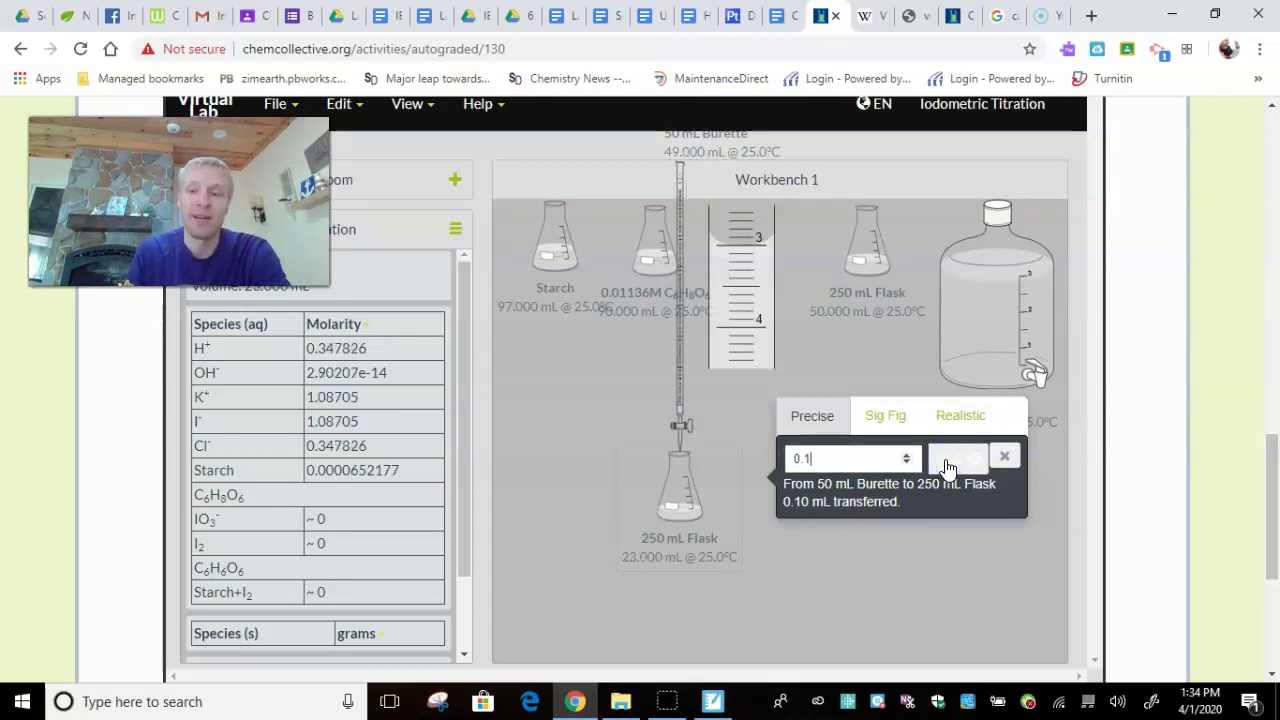
left_click(948, 462)
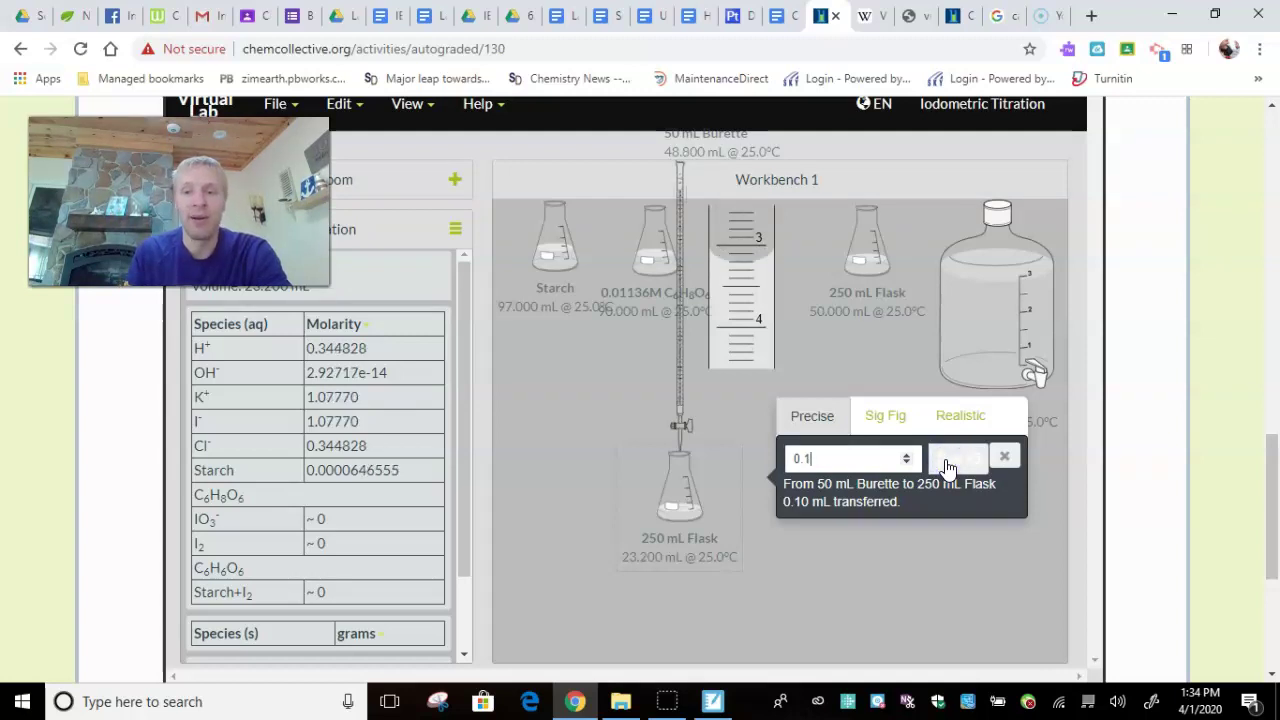
left_click(947, 460)
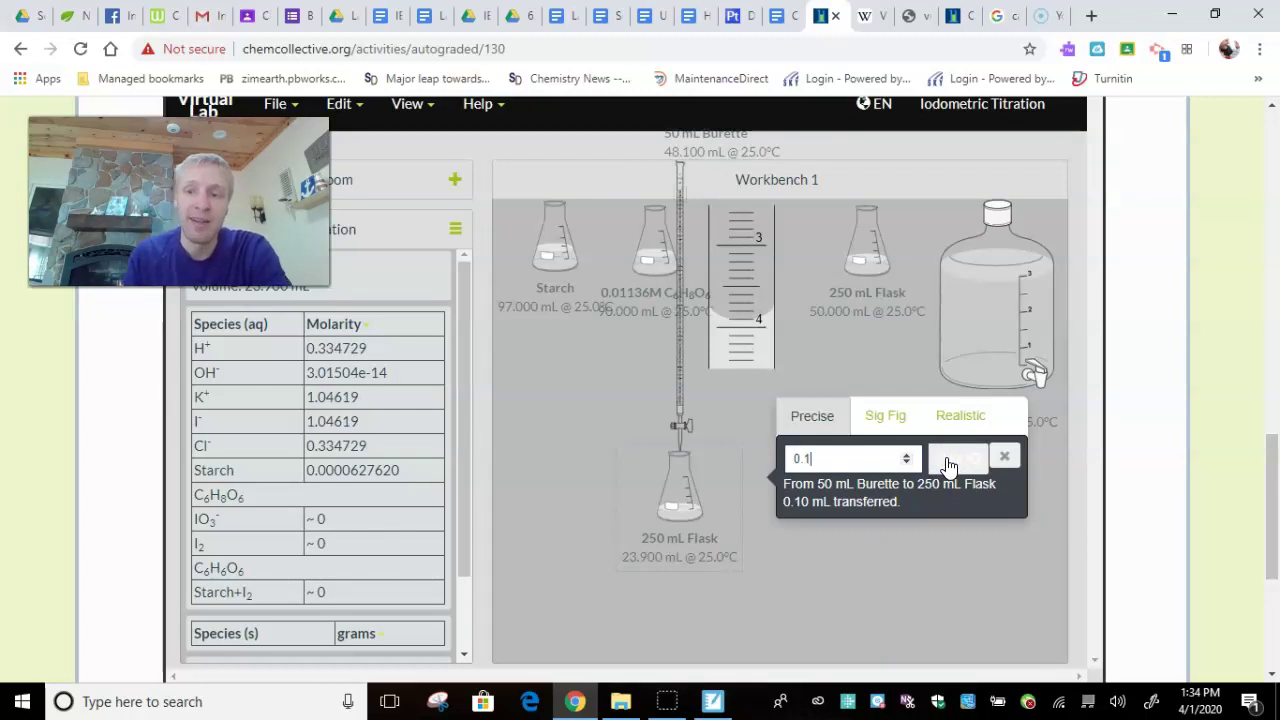
Add iodate titrant in 0.10 mL portions until the 250 mL flask darkens, burette at 30.900 mL
left_click(948, 465)
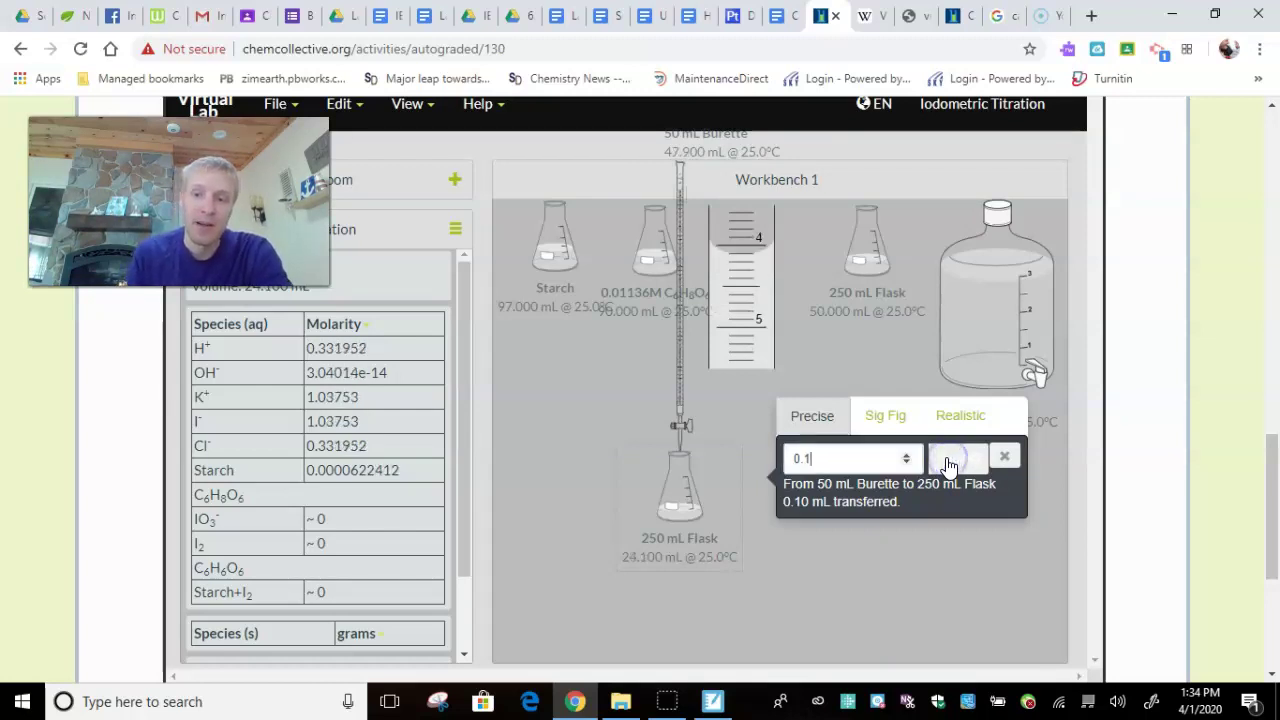
left_click(948, 465)
left_click(948, 465)
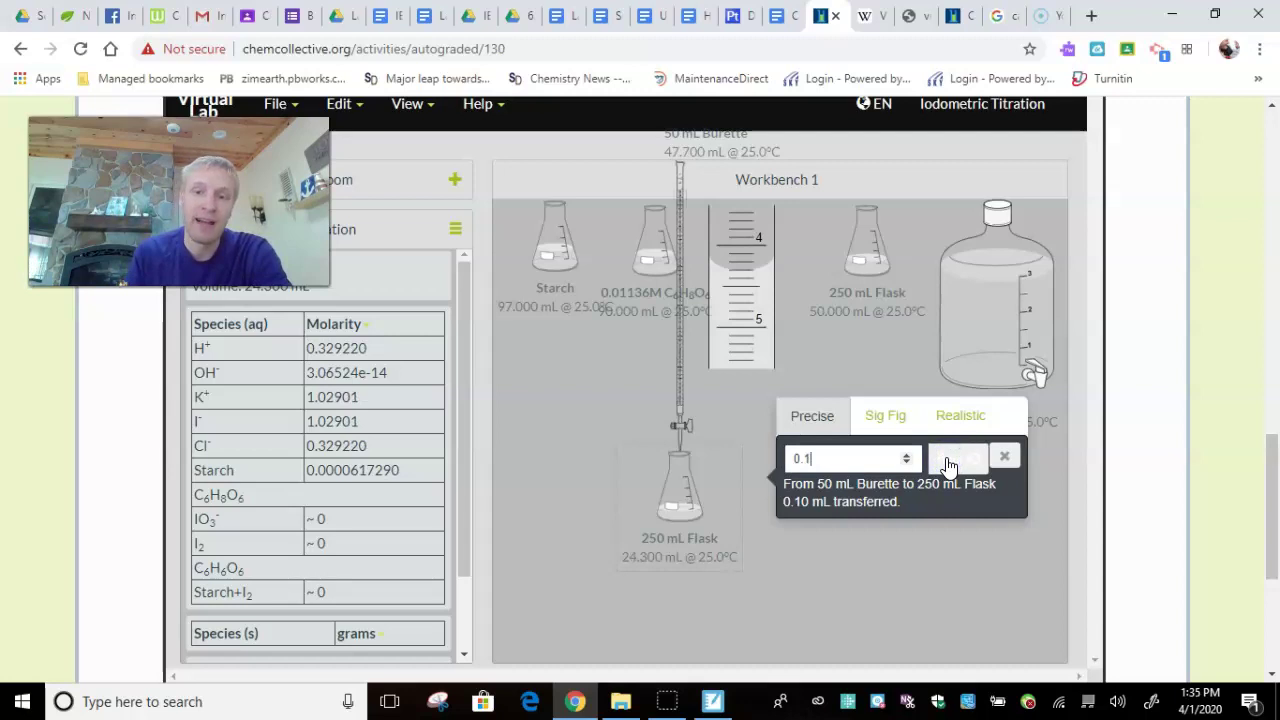
left_click(948, 465)
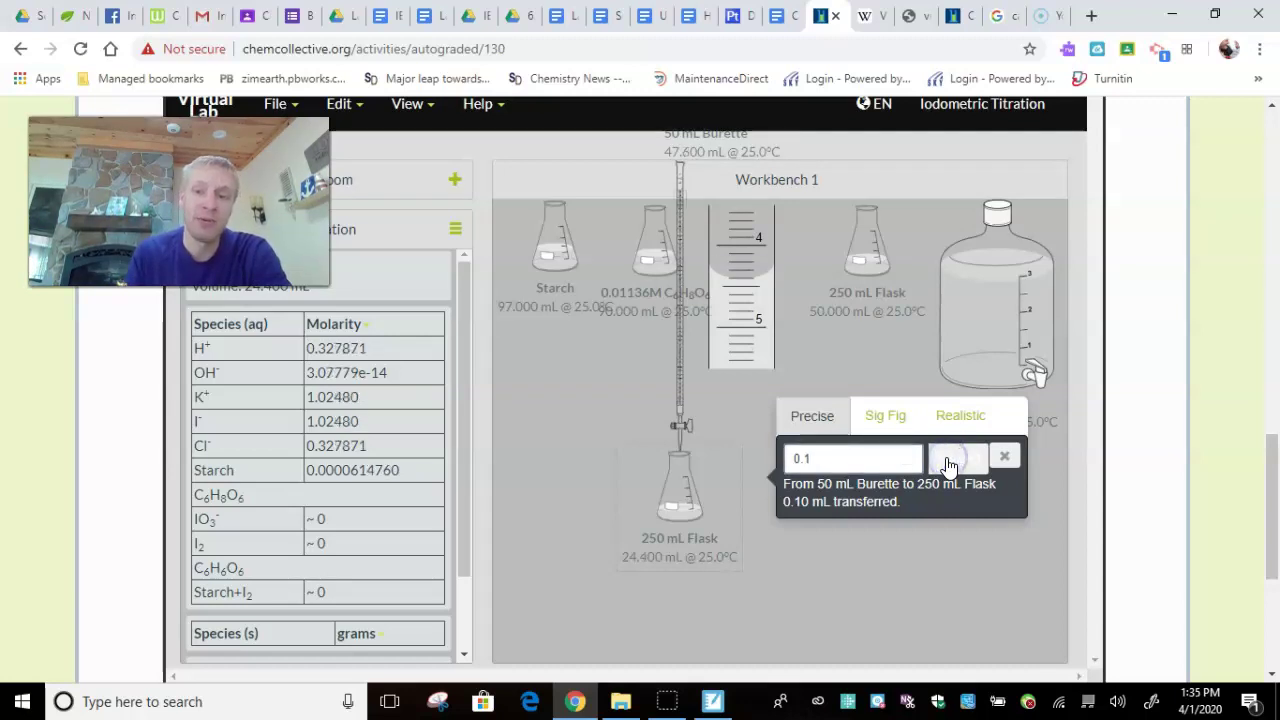
left_click(948, 465)
left_click(948, 465)
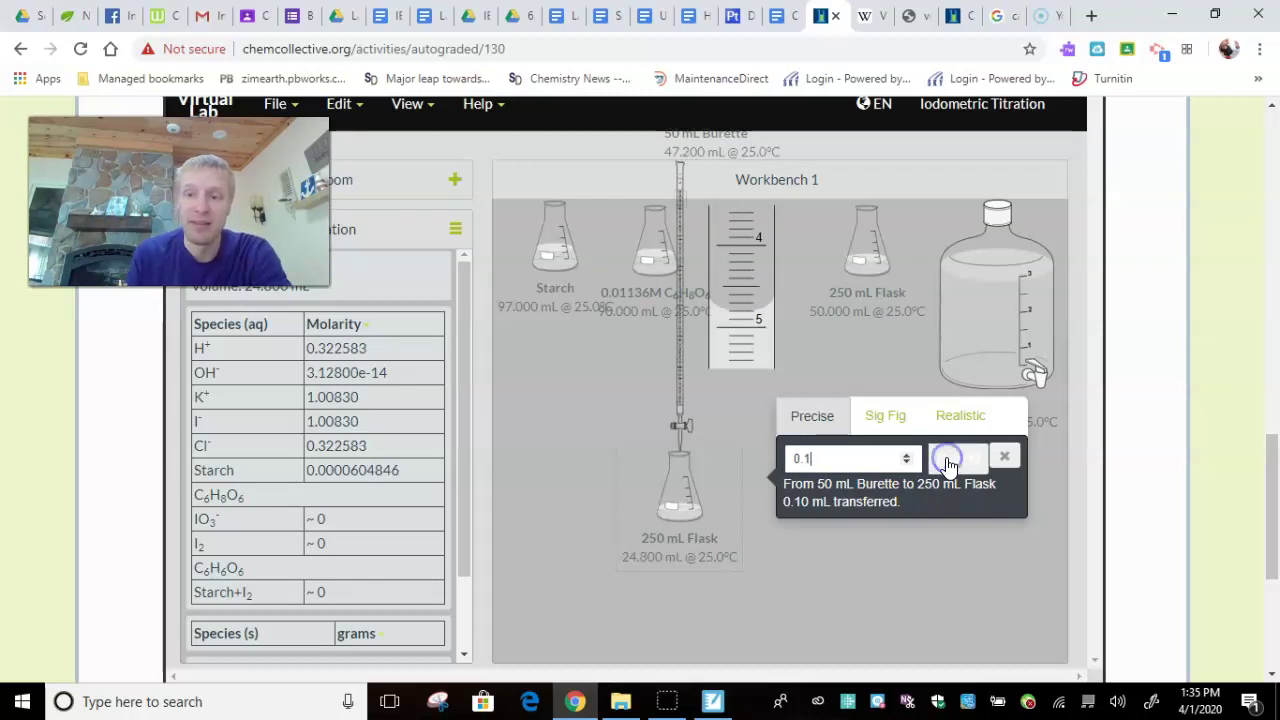
left_click(948, 465)
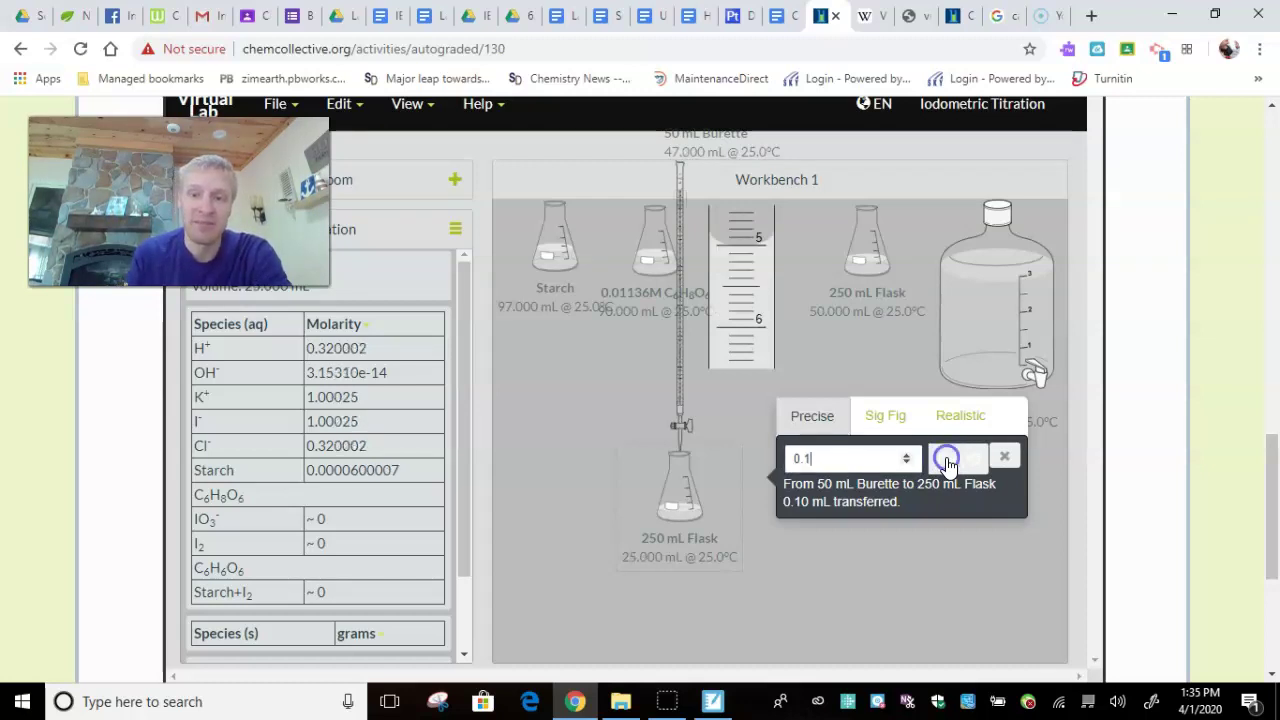
left_click(948, 463)
left_click(948, 463)
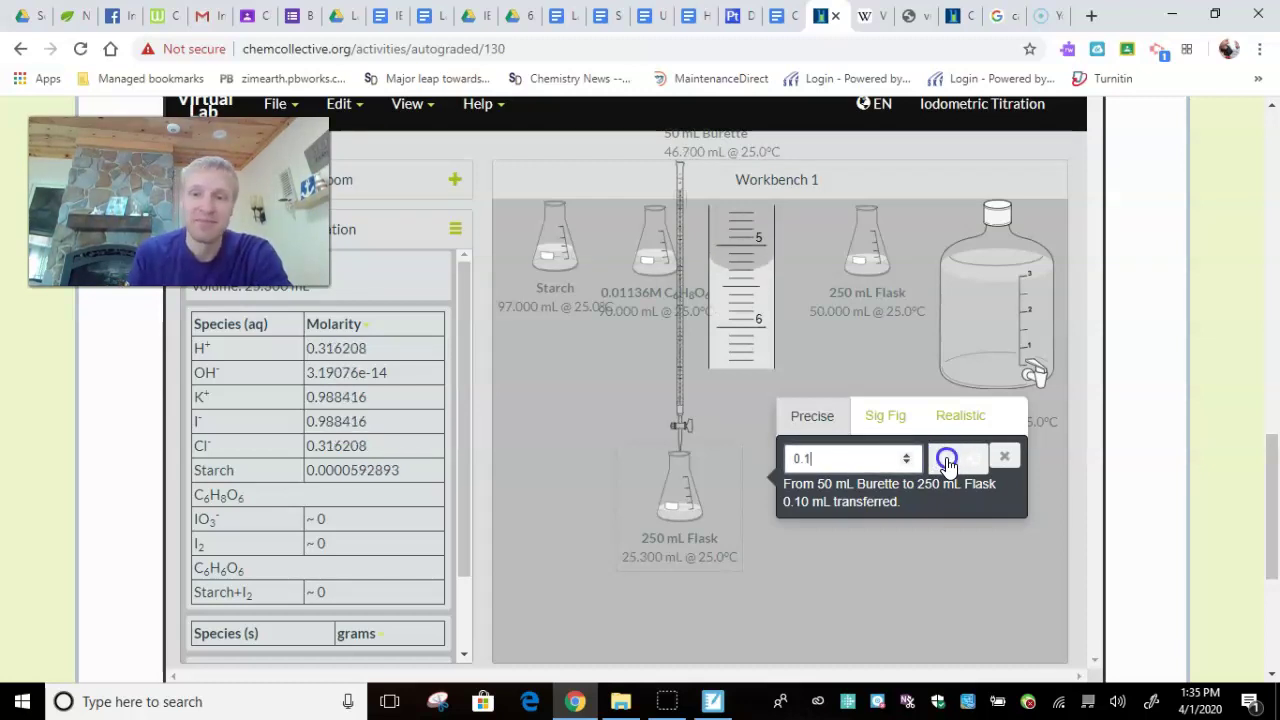
left_click(948, 463)
left_click(948, 464)
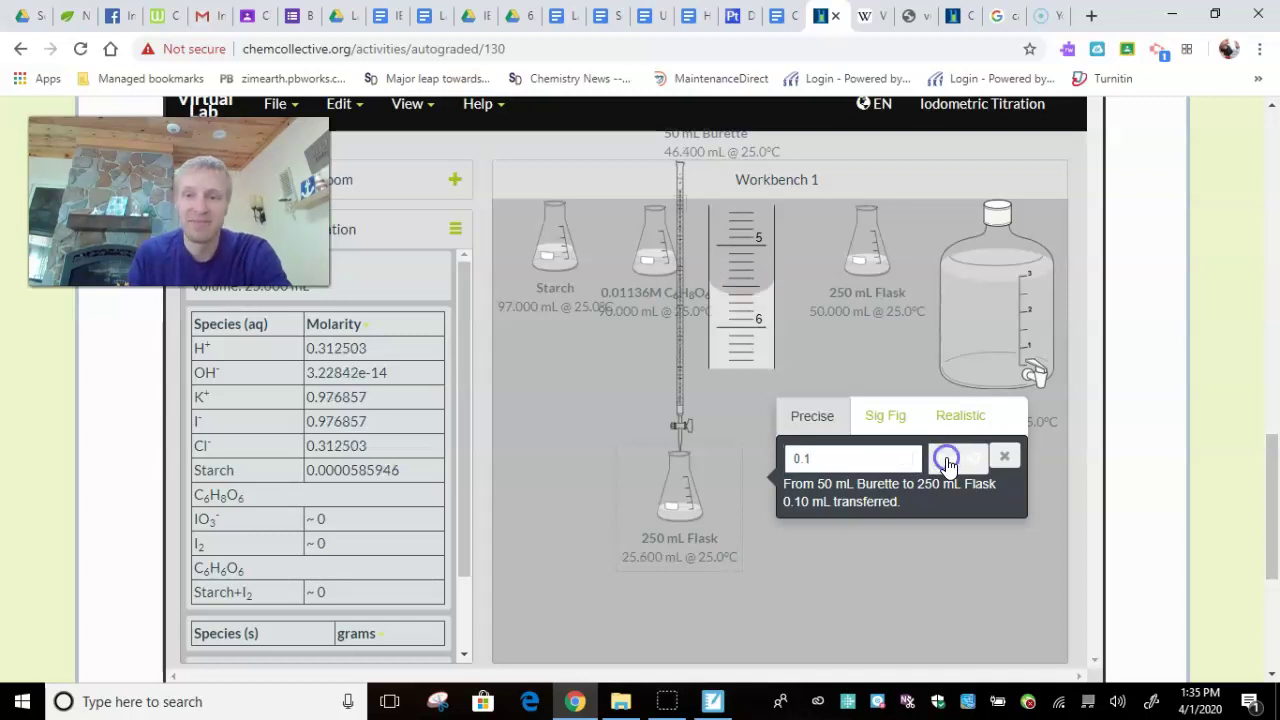
left_click(948, 463)
left_click(948, 463)
left_click(948, 463)
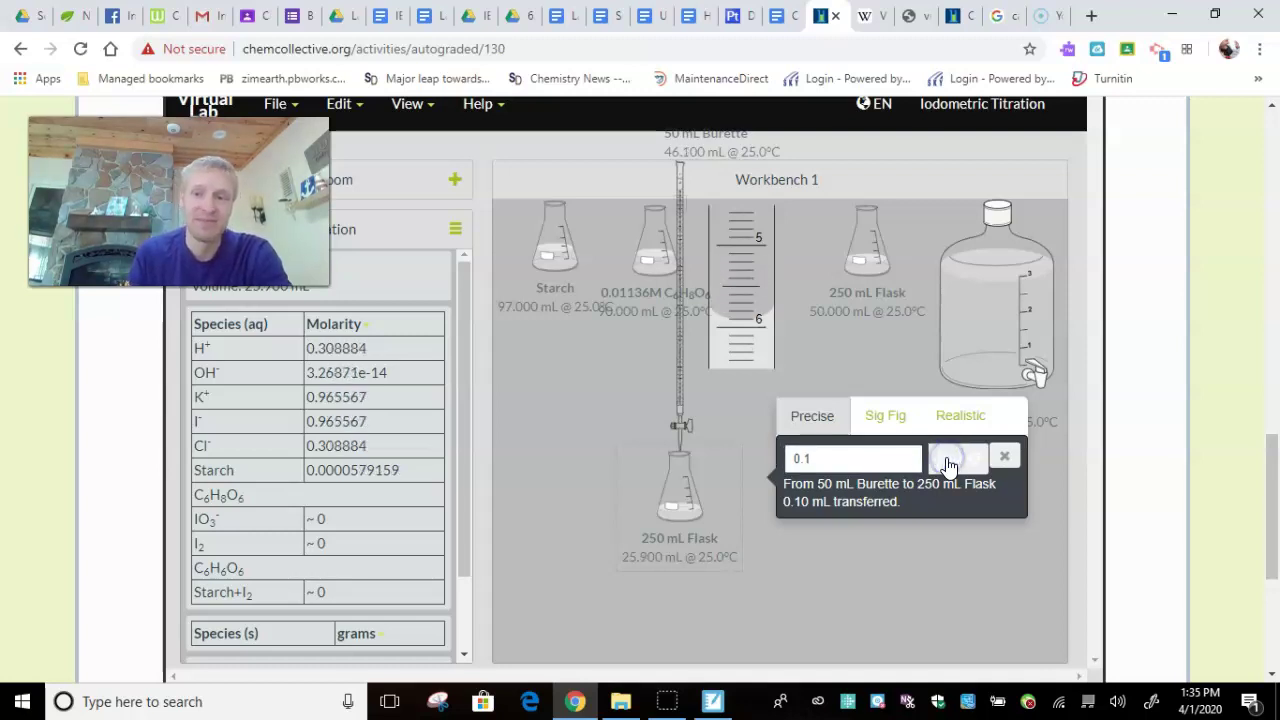
left_click(948, 463)
left_click(948, 463)
left_click(948, 463)
left_click(948, 463)
left_click(948, 463)
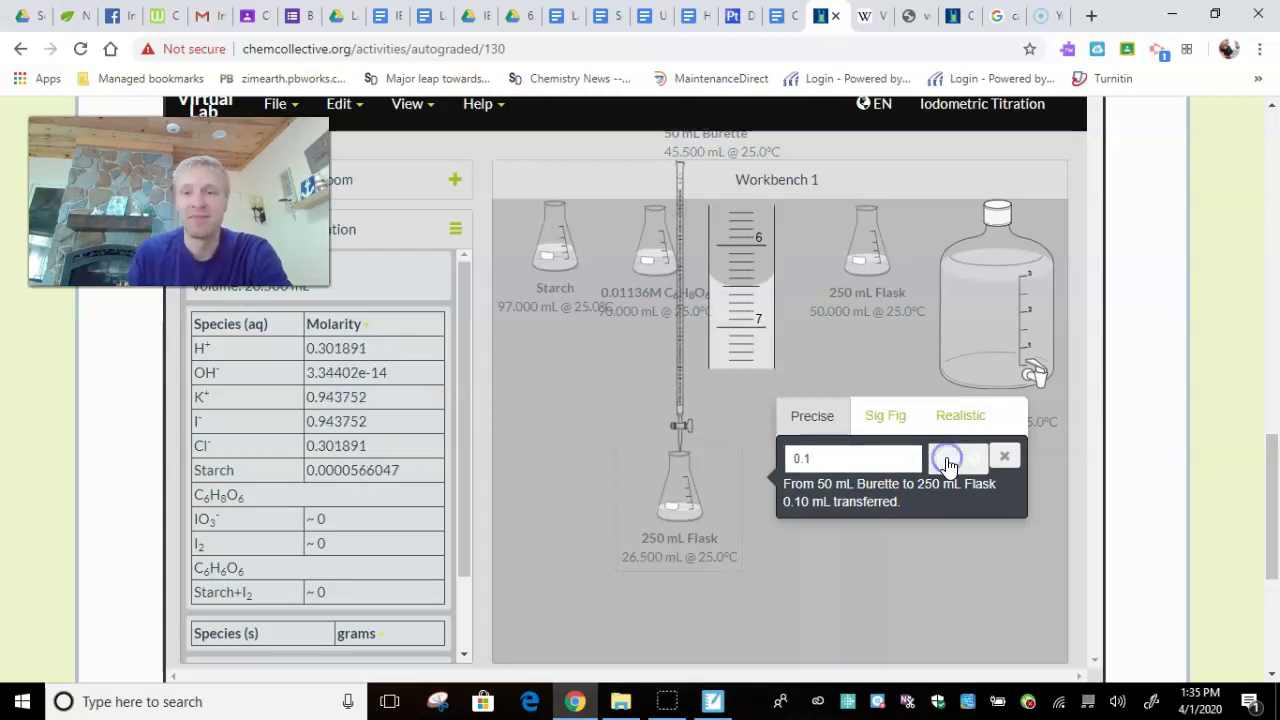
left_click(948, 463)
left_click(948, 463)
left_click(948, 463)
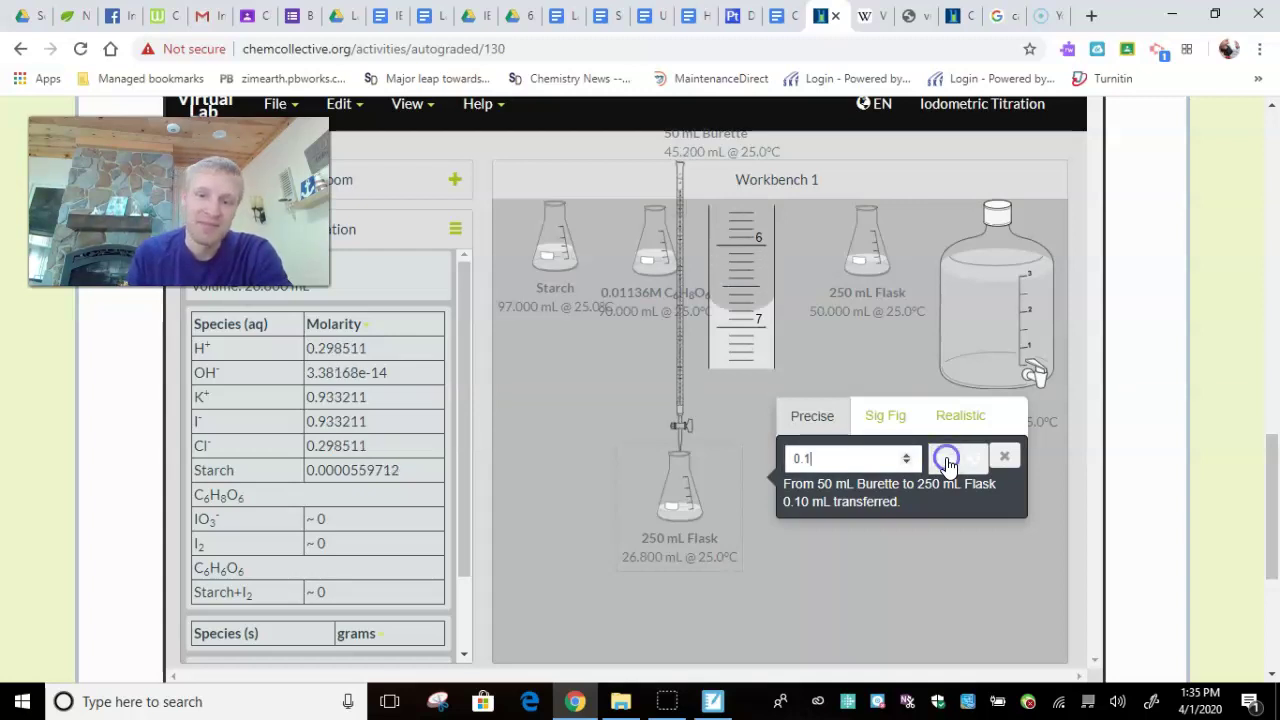
left_click(948, 463)
left_click(948, 463)
left_click(948, 463)
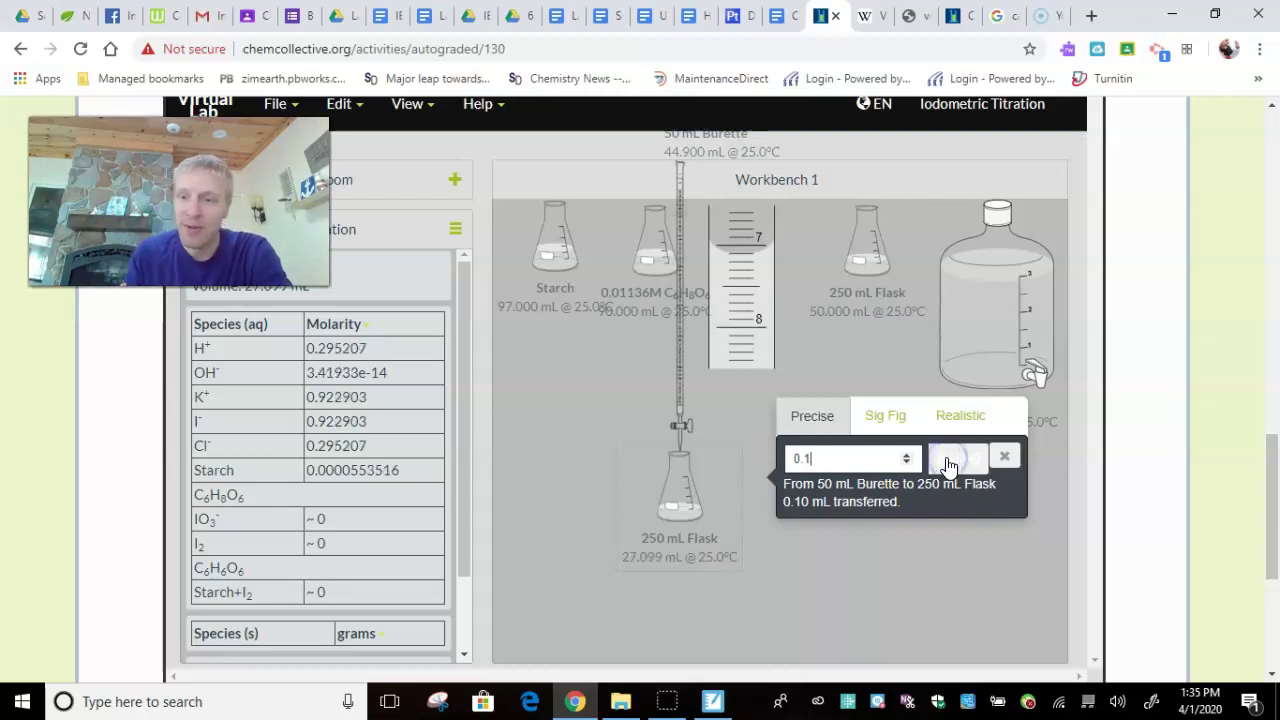
left_click(948, 463)
left_click(948, 463)
left_click(948, 463)
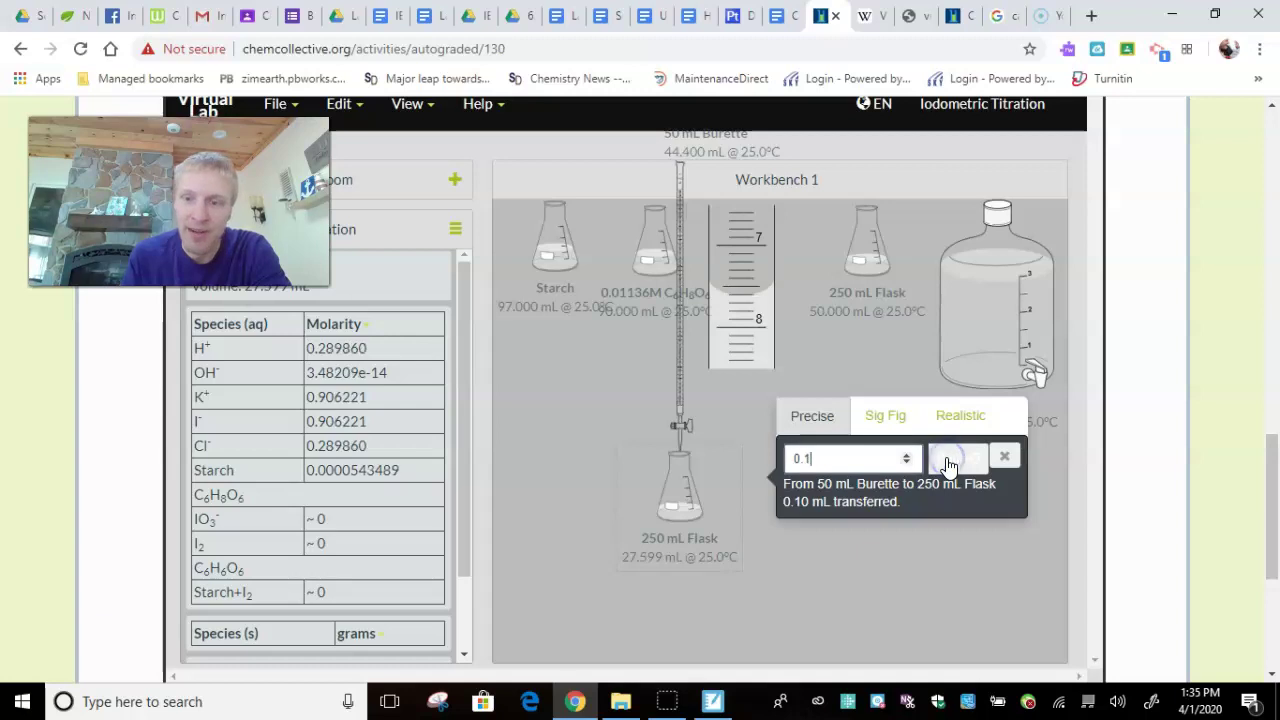
left_click(948, 463)
left_click(948, 463)
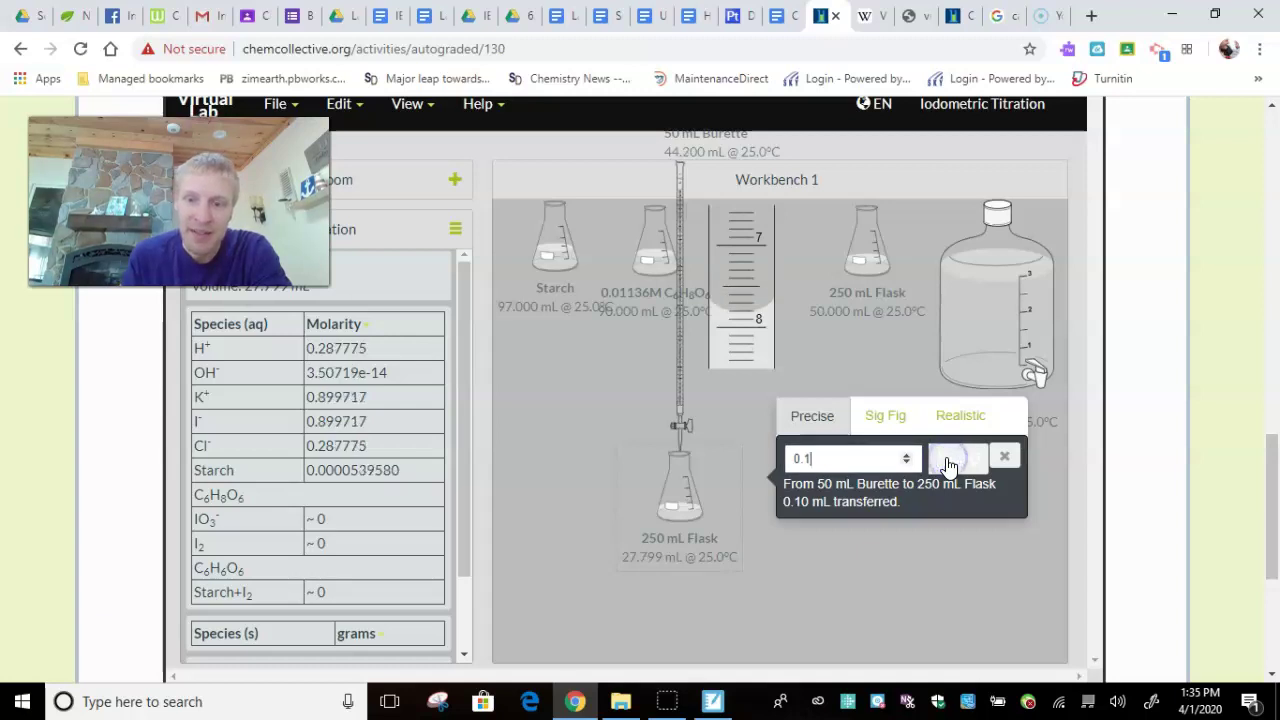
left_click(948, 463)
left_click(948, 463)
left_click(948, 463)
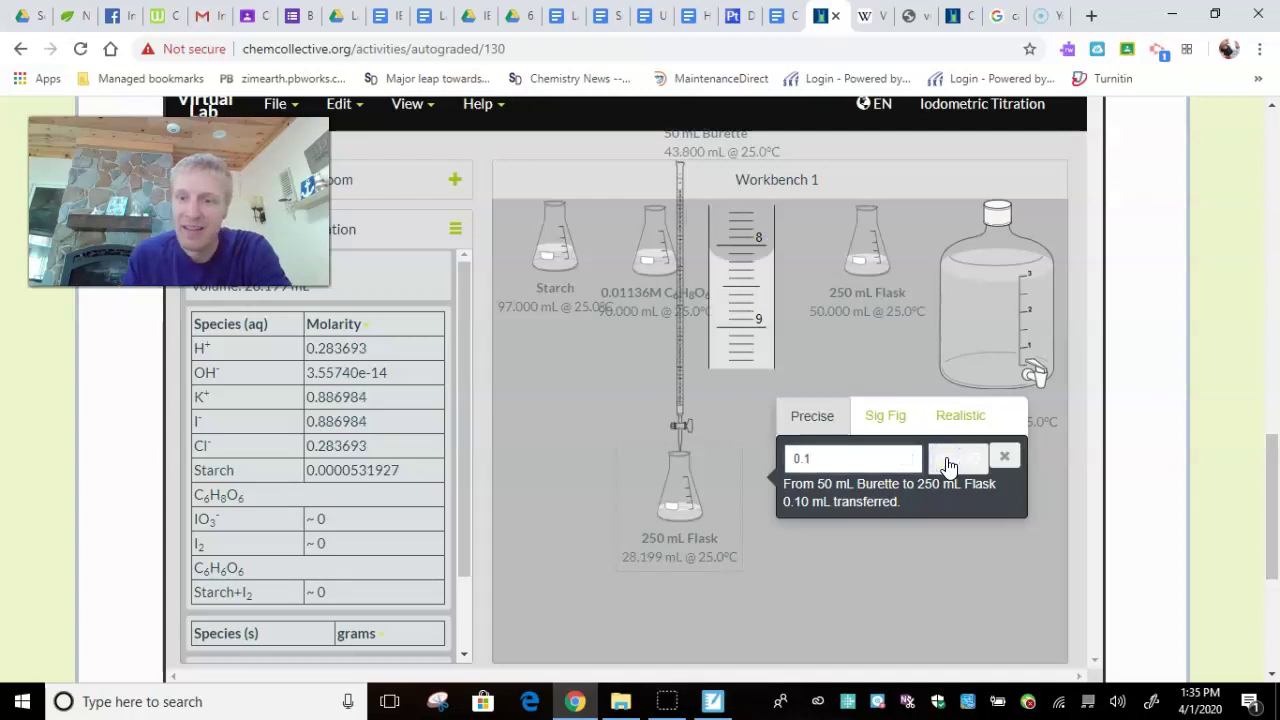
left_click(948, 463)
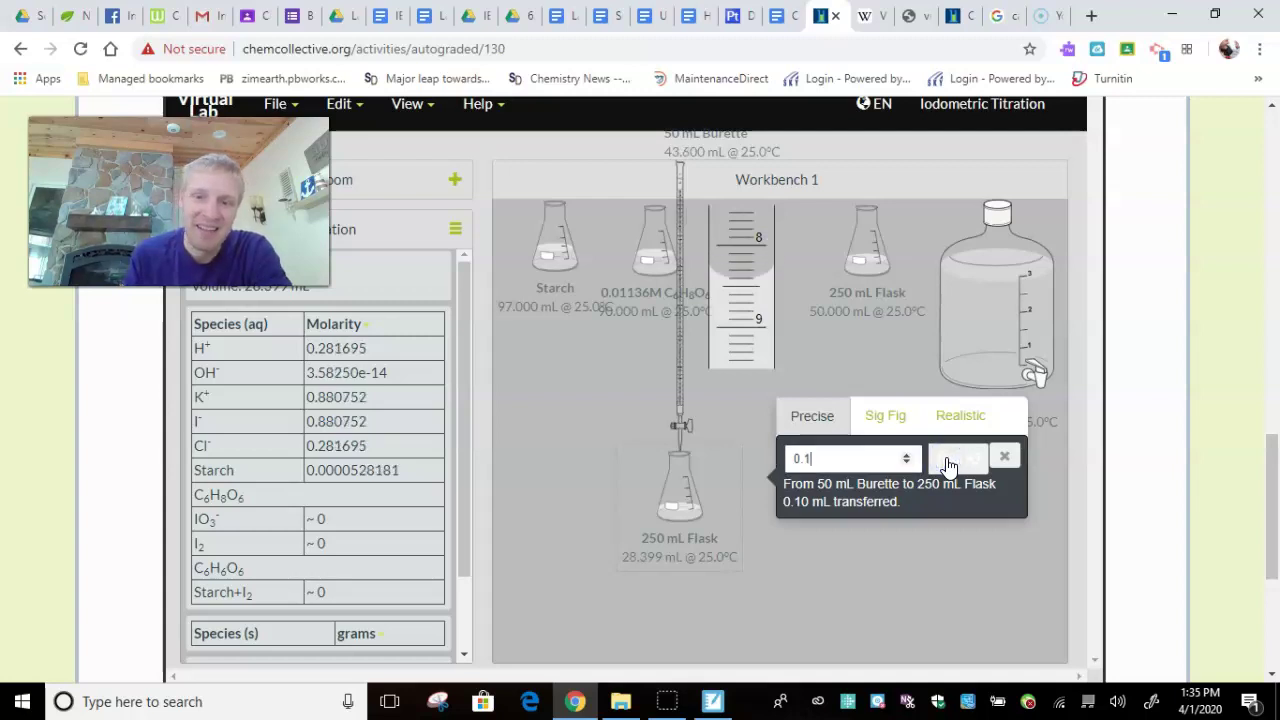
left_click(948, 463)
left_click(948, 463)
left_click(948, 463)
left_click(948, 463)
left_click(948, 463)
left_click(948, 463)
left_click(948, 463)
left_click(948, 463)
left_click(948, 463)
left_click(948, 463)
left_click(948, 463)
left_click(948, 463)
left_click(948, 463)
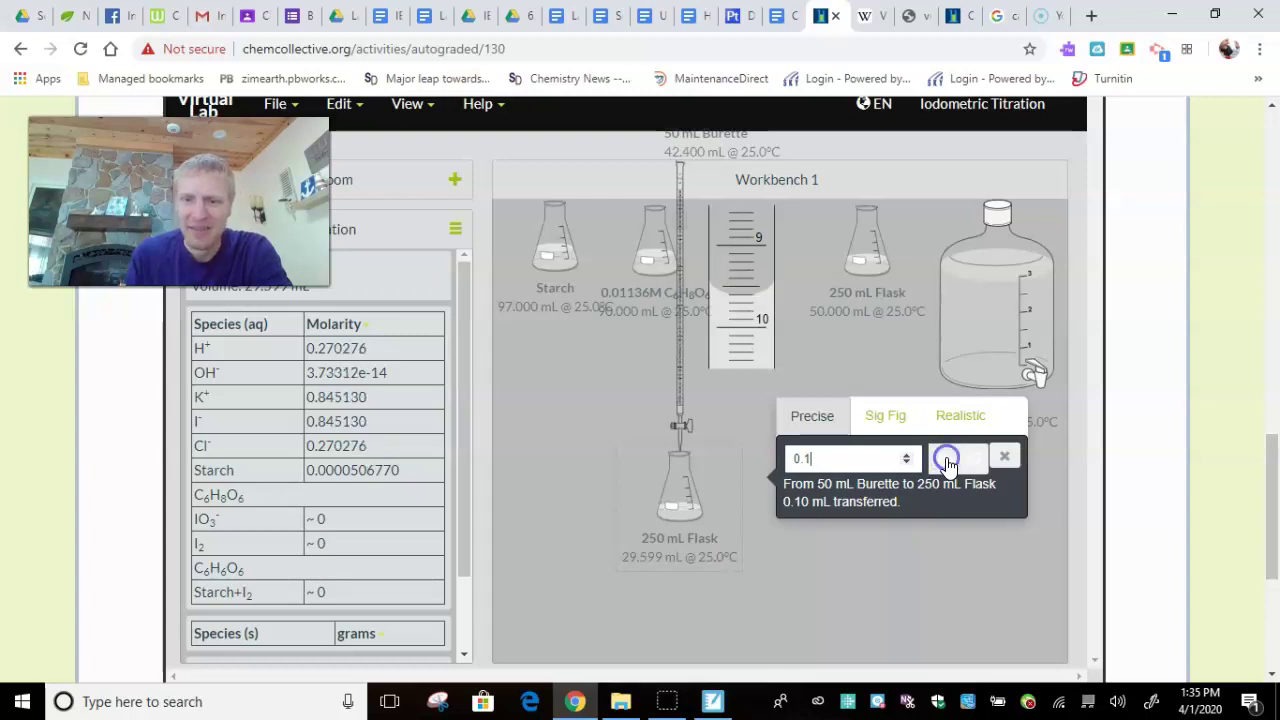
left_click(948, 463)
left_click(948, 463)
left_click(948, 463)
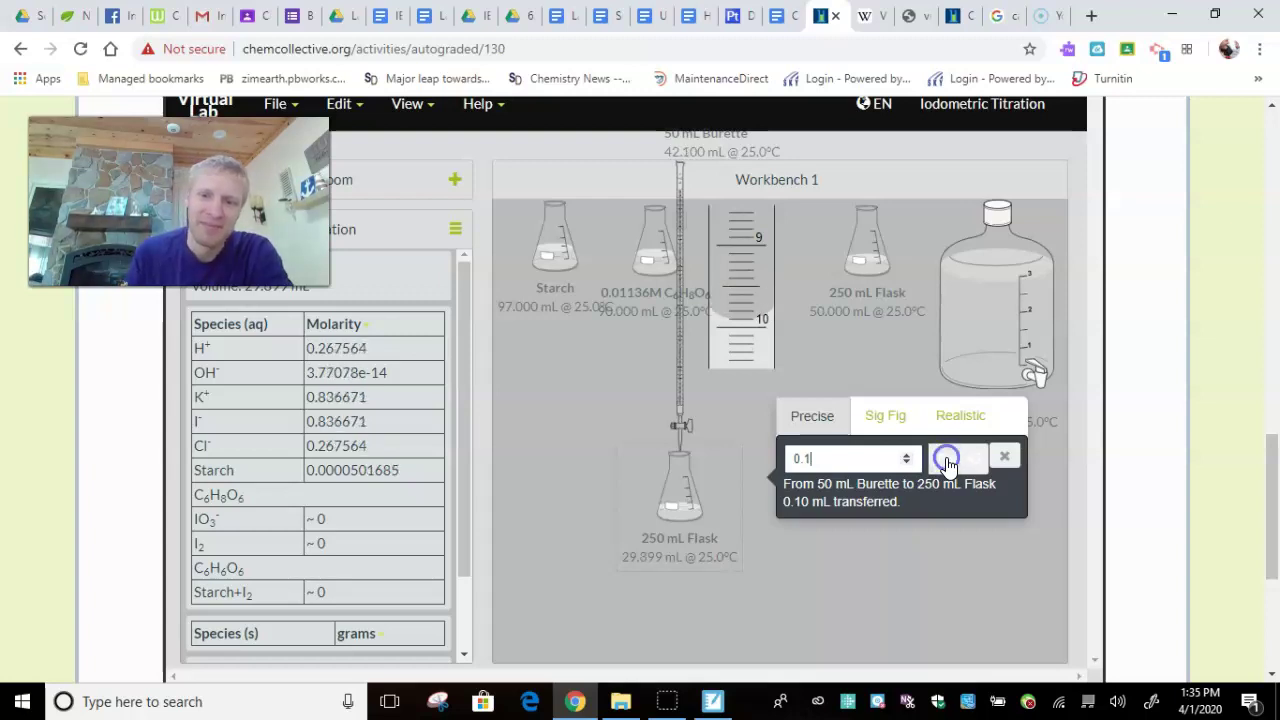
left_click(948, 463)
left_click(948, 463)
left_click(948, 463)
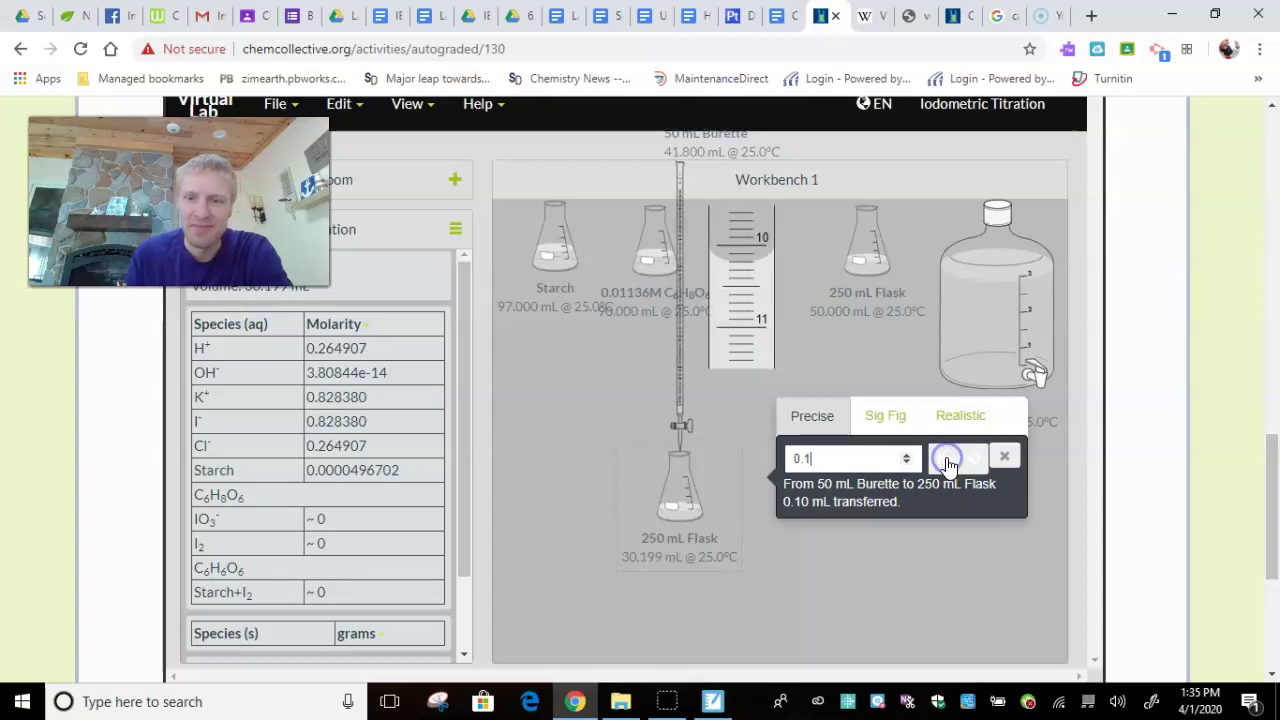
left_click(948, 463)
left_click(948, 463)
left_click(948, 463)
left_click(948, 463)
left_click(948, 463)
left_click(948, 463)
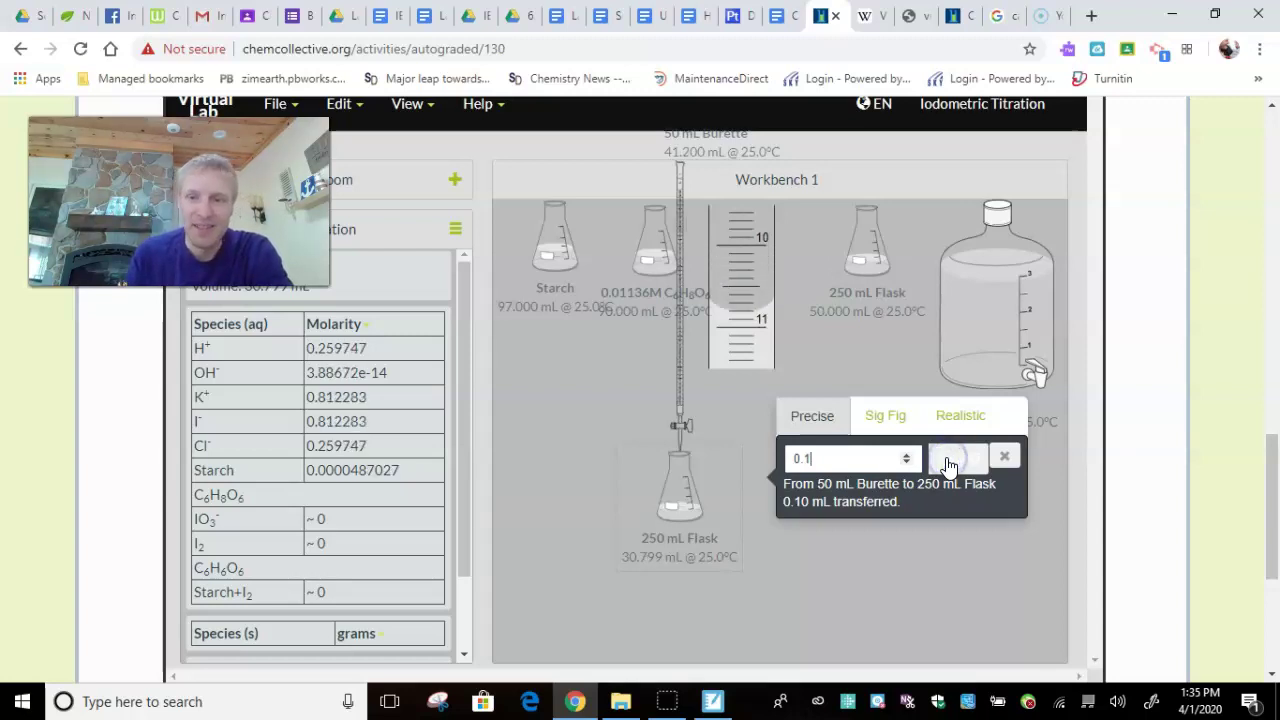
left_click(948, 463)
left_click(948, 463)
left_click(948, 463)
left_click(948, 463)
left_click(948, 463)
left_click(948, 463)
left_click(948, 463)
left_click(948, 463)
left_click(948, 463)
left_click(948, 463)
left_click(948, 463)
left_click(948, 463)
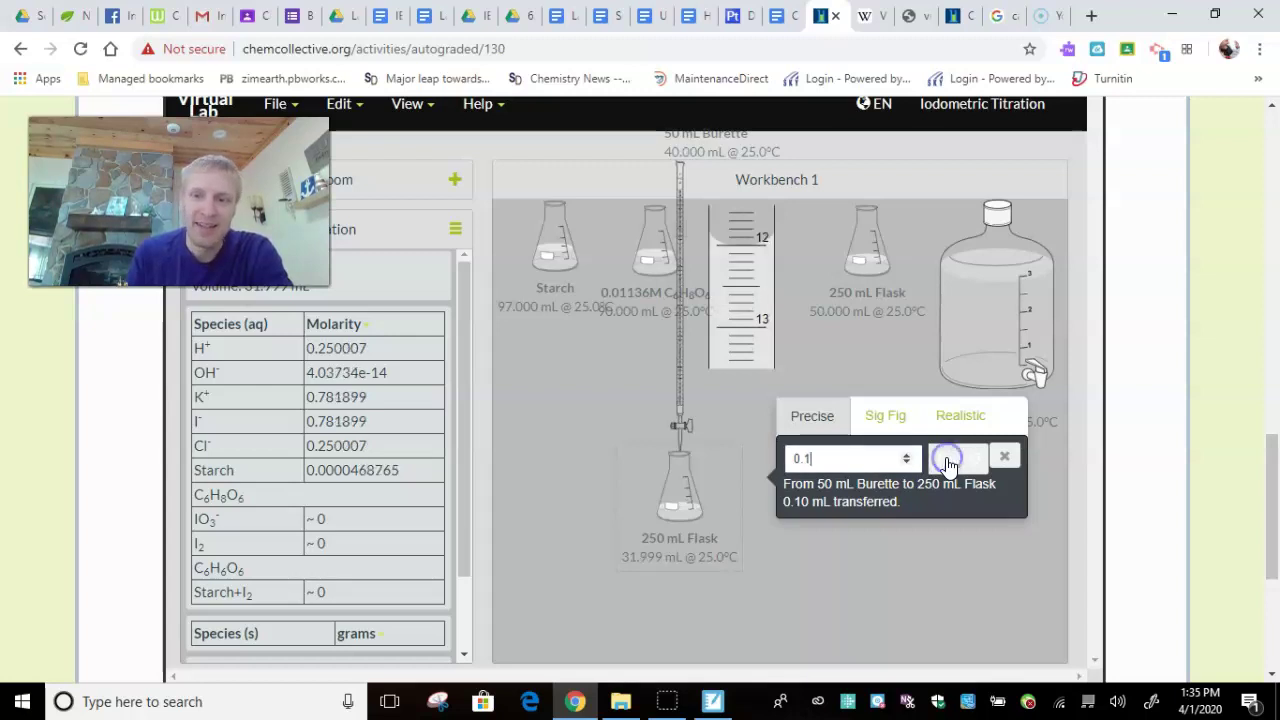
left_click(948, 463)
left_click(948, 463)
left_click(948, 463)
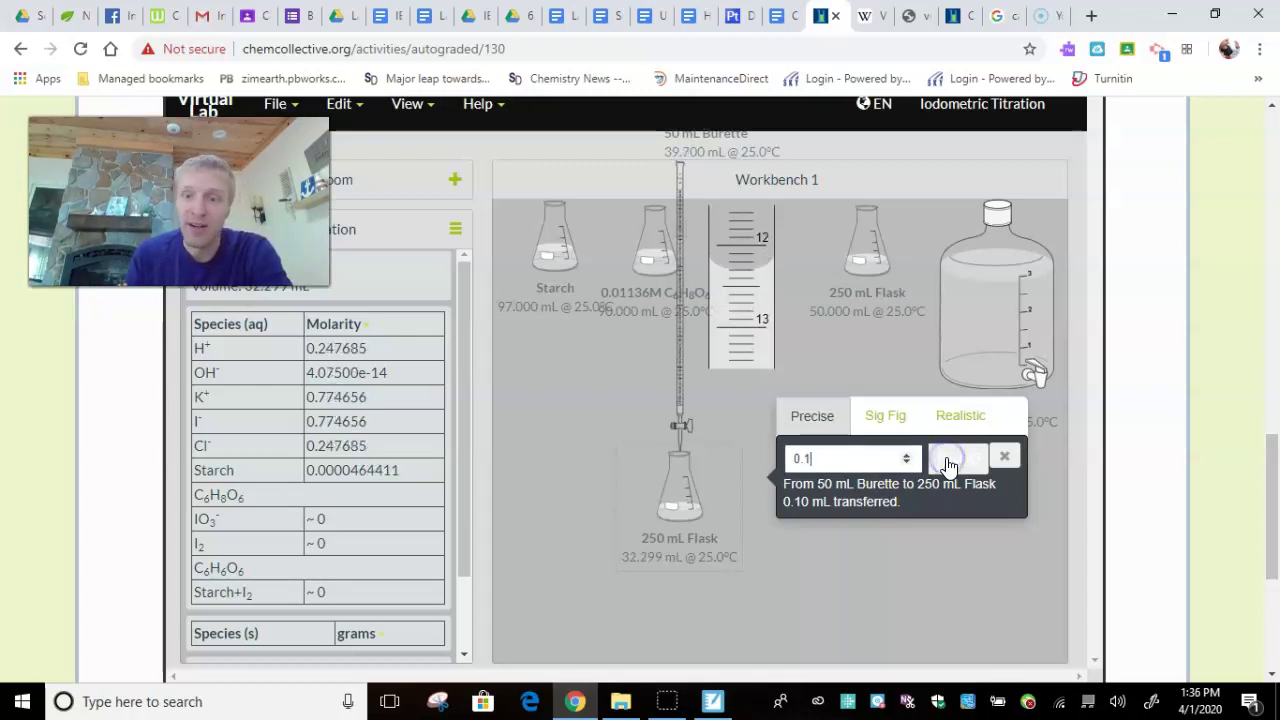
left_click(948, 463)
left_click(948, 463)
left_click(948, 463)
left_click(948, 463)
left_click(948, 463)
left_click(948, 463)
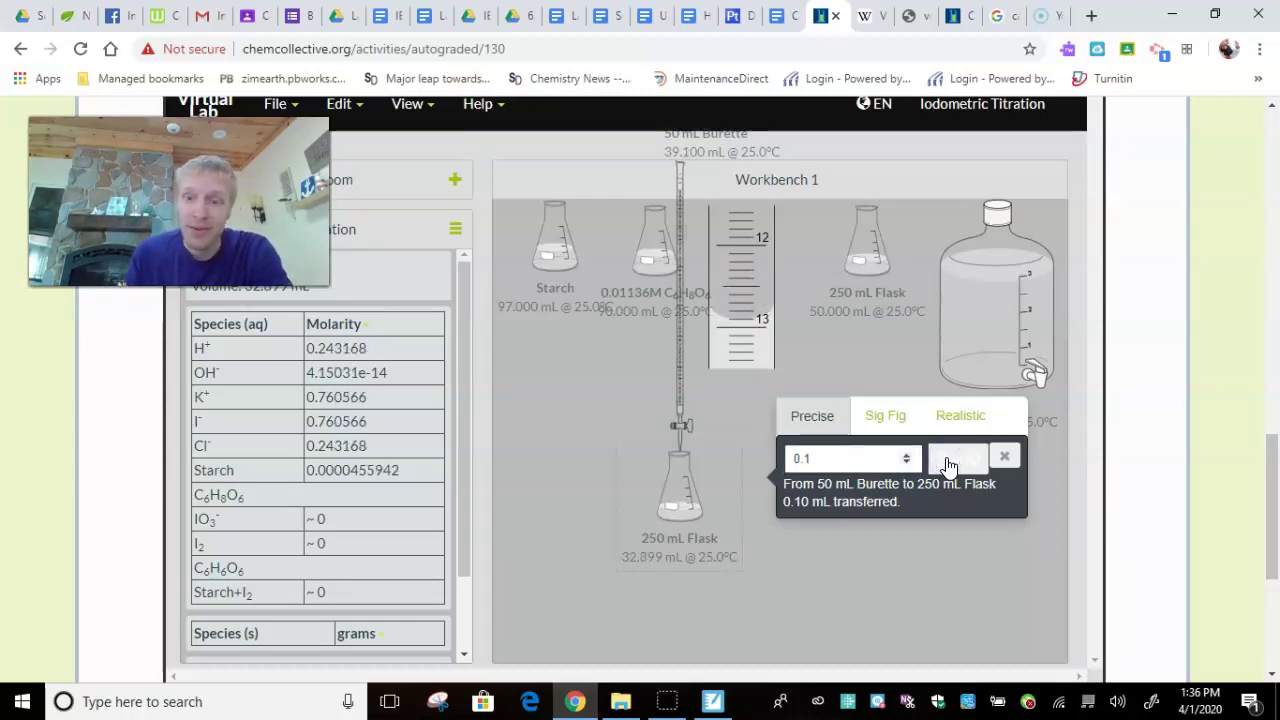
left_click(948, 463)
left_click(948, 463)
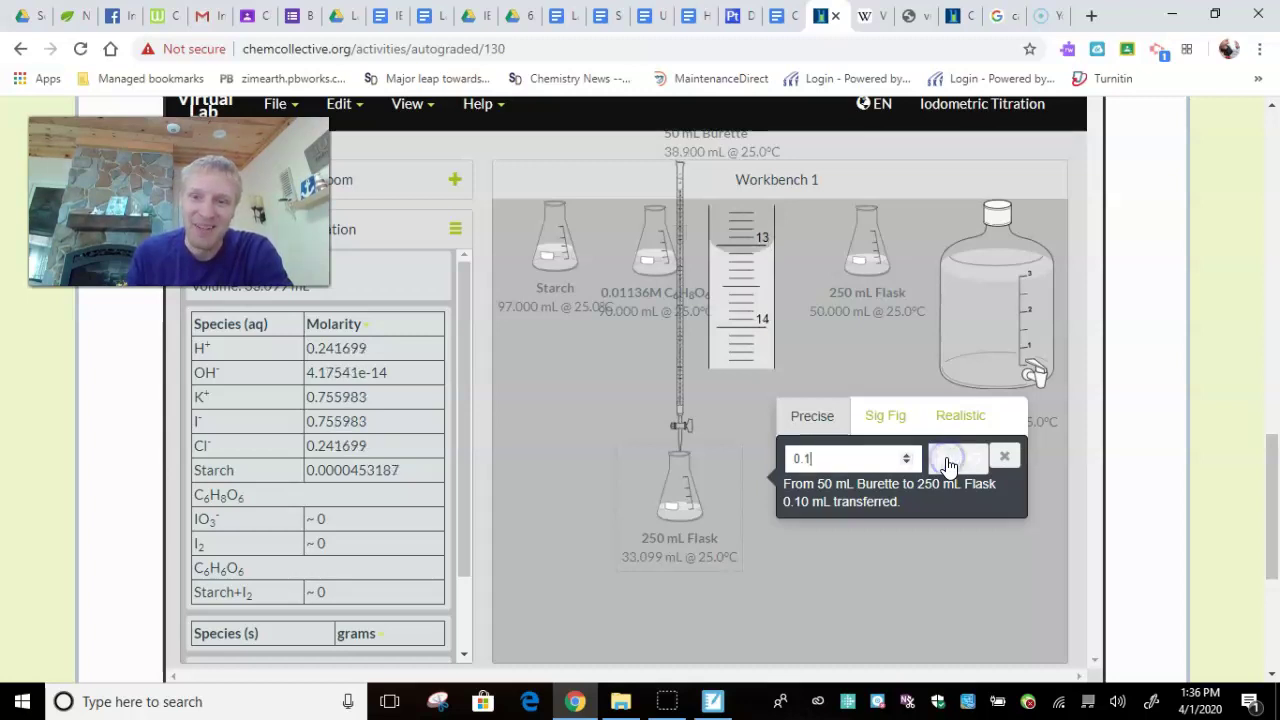
left_click(948, 463)
left_click(948, 463)
left_click(948, 463)
left_click(948, 463)
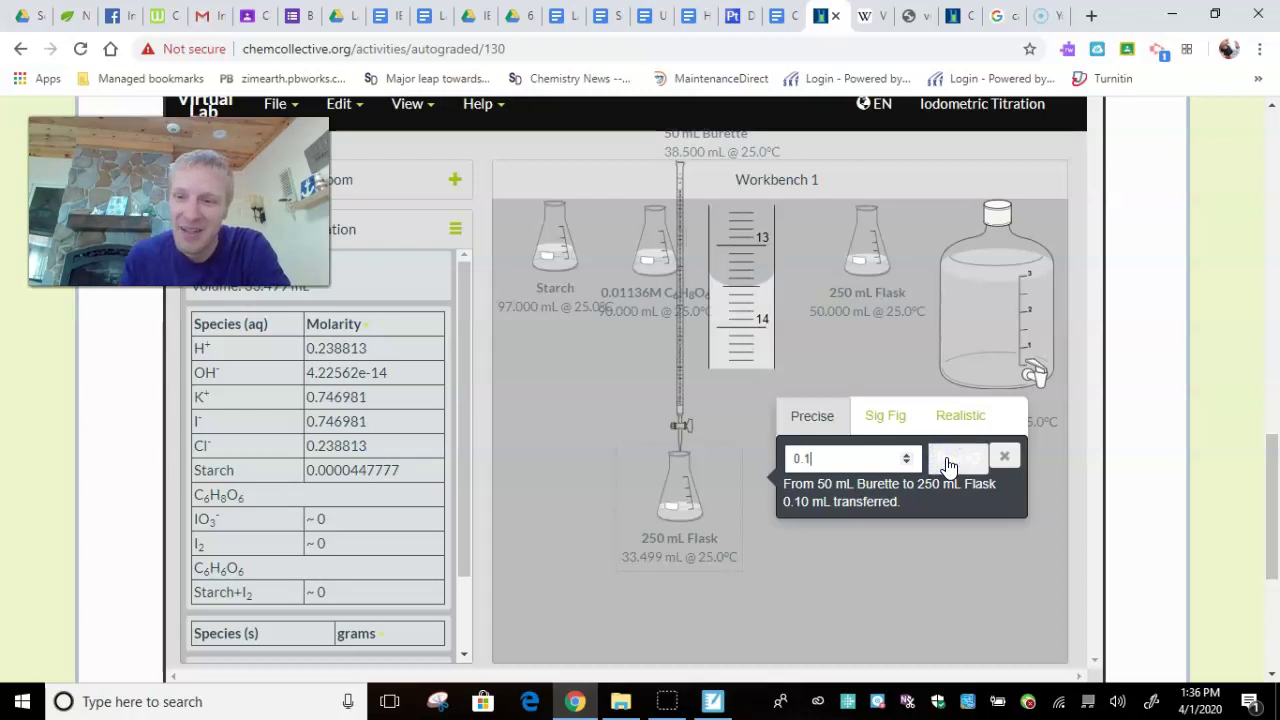
left_click(948, 463)
left_click(948, 463)
left_click(948, 463)
left_click(948, 463)
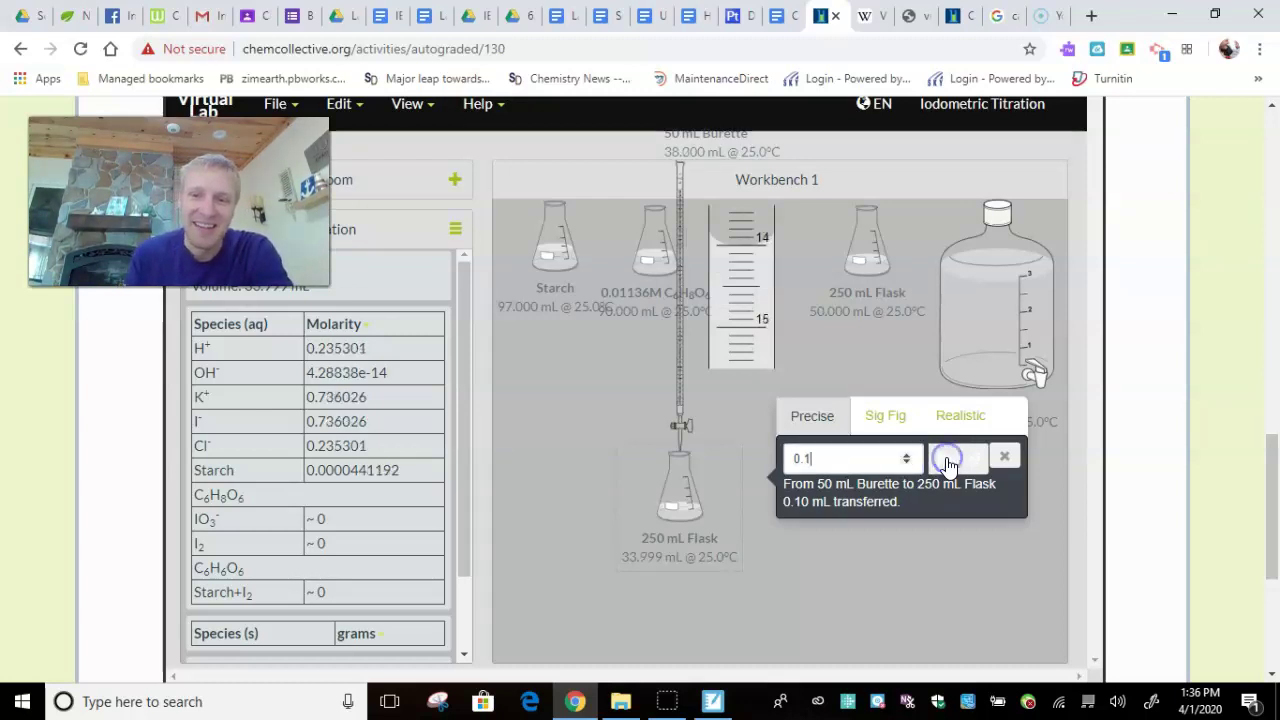
left_click(948, 463)
left_click(948, 463)
left_click(948, 463)
left_click(948, 463)
left_click(948, 463)
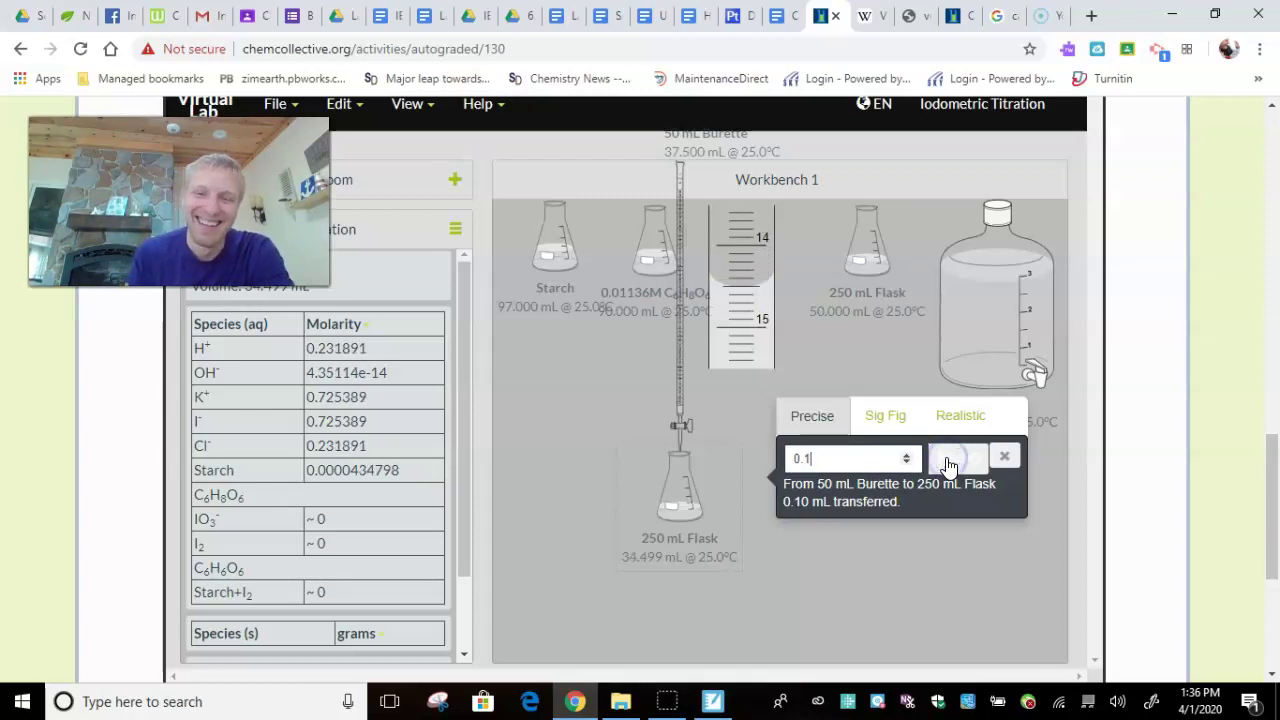
left_click(948, 463)
left_click(948, 463)
left_click(948, 463)
left_click(948, 463)
left_click(948, 463)
left_click(948, 463)
left_click(948, 463)
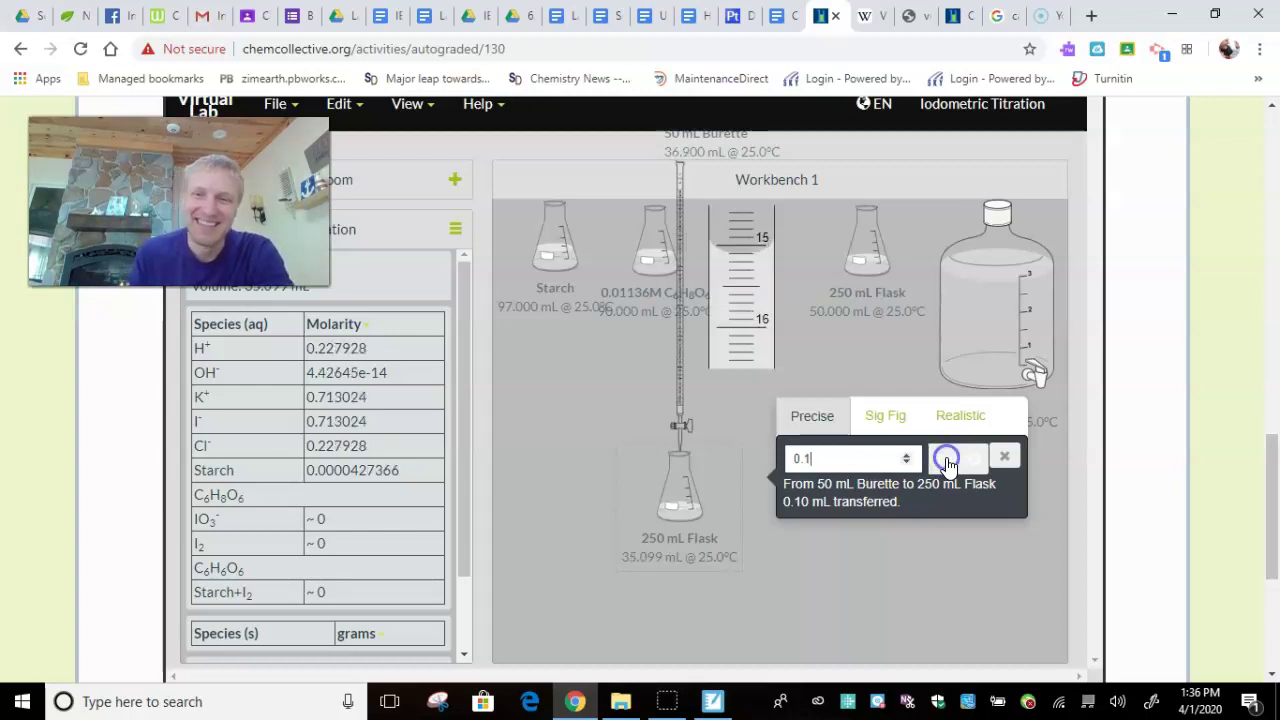
left_click(948, 463)
left_click(948, 463)
left_click(948, 463)
left_click(948, 463)
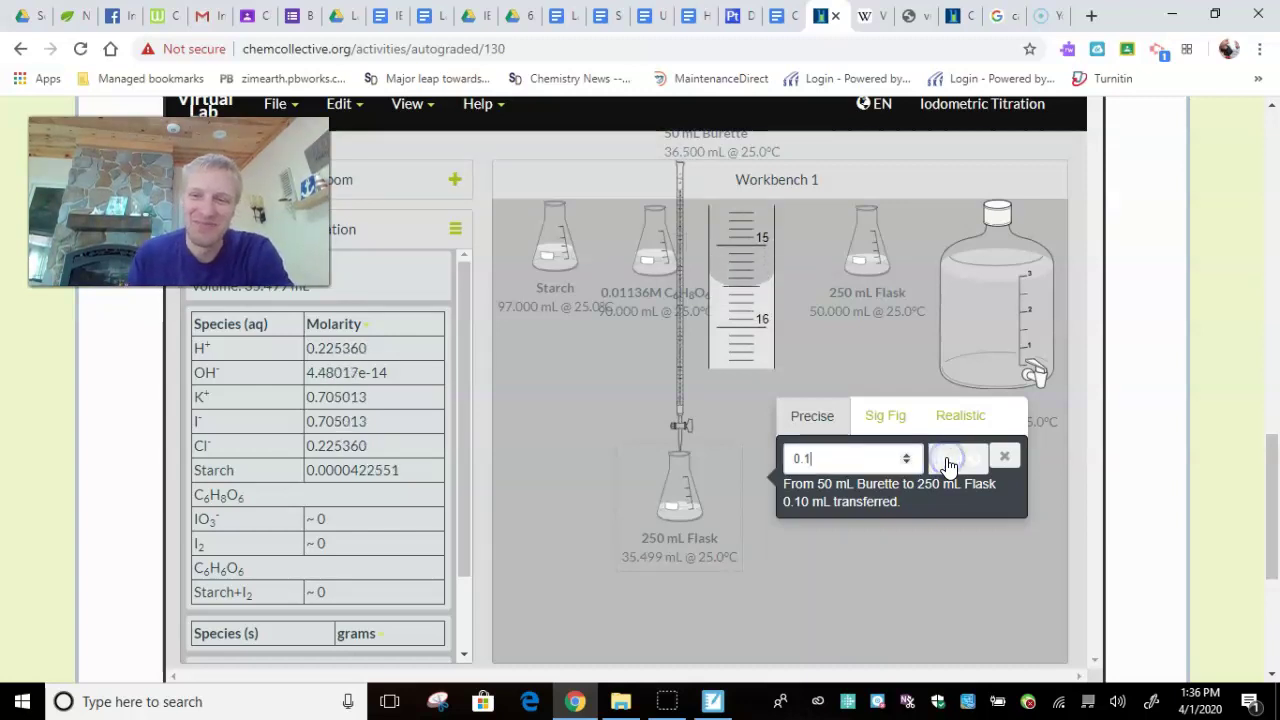
left_click(948, 463)
left_click(948, 463)
left_click(948, 463)
left_click(948, 463)
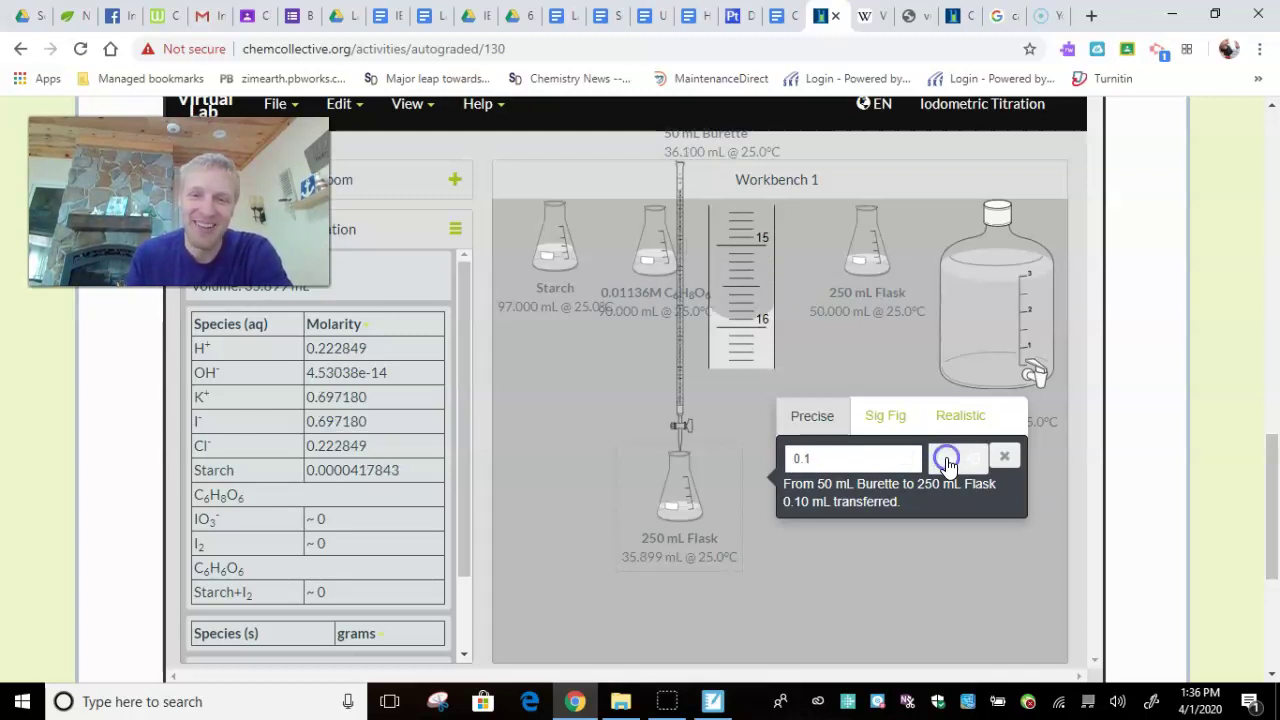
left_click(948, 463)
left_click(948, 463)
left_click(948, 463)
left_click(948, 463)
left_click(948, 463)
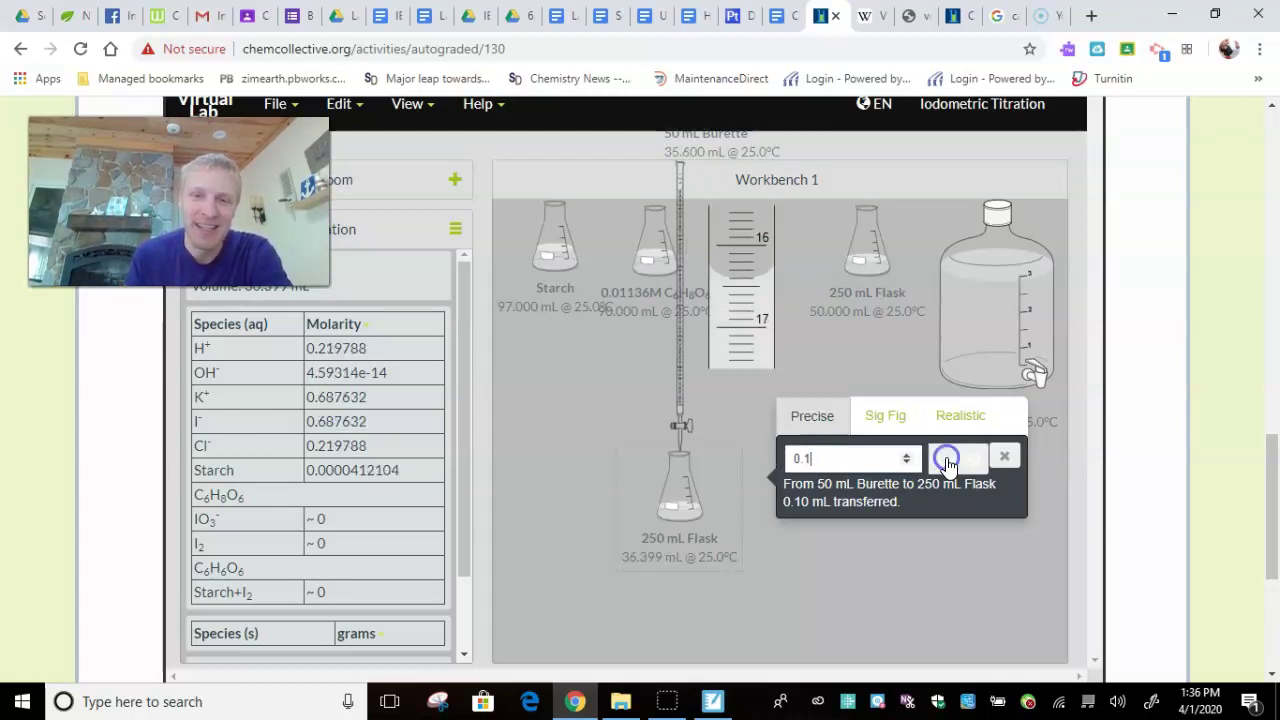
left_click(948, 463)
left_click(948, 463)
left_click(948, 463)
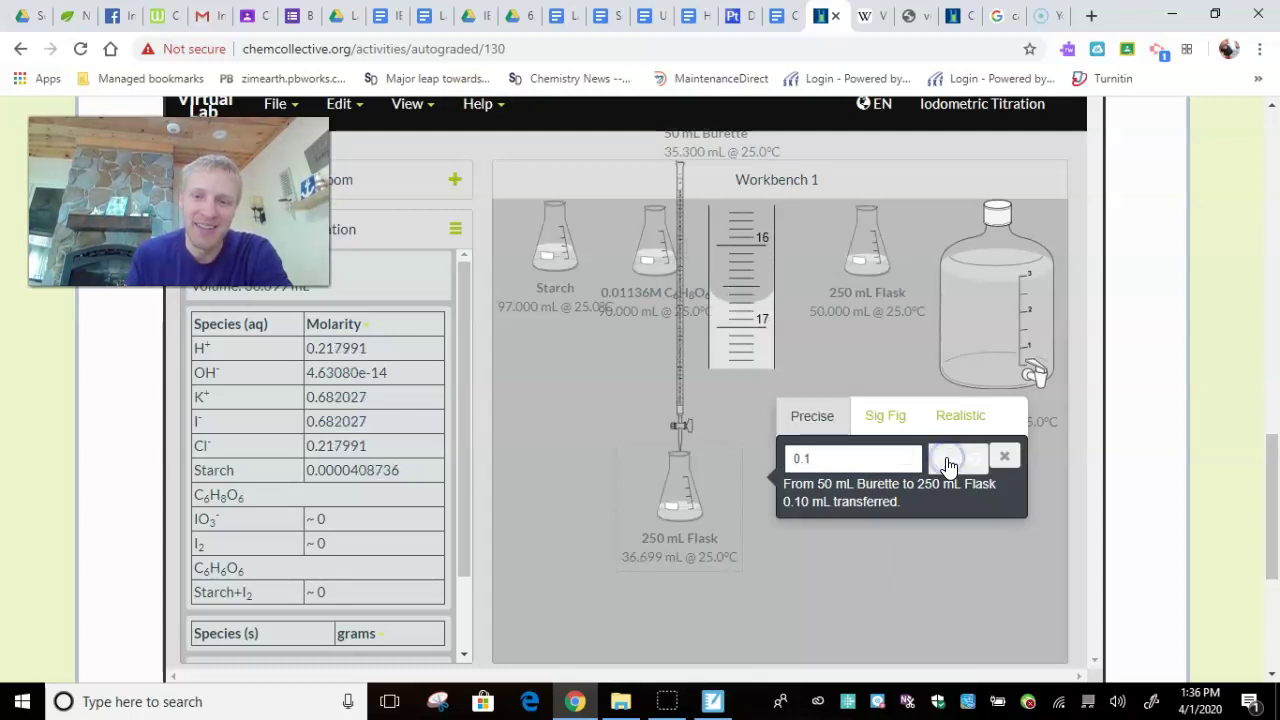
left_click(948, 463)
left_click(948, 463)
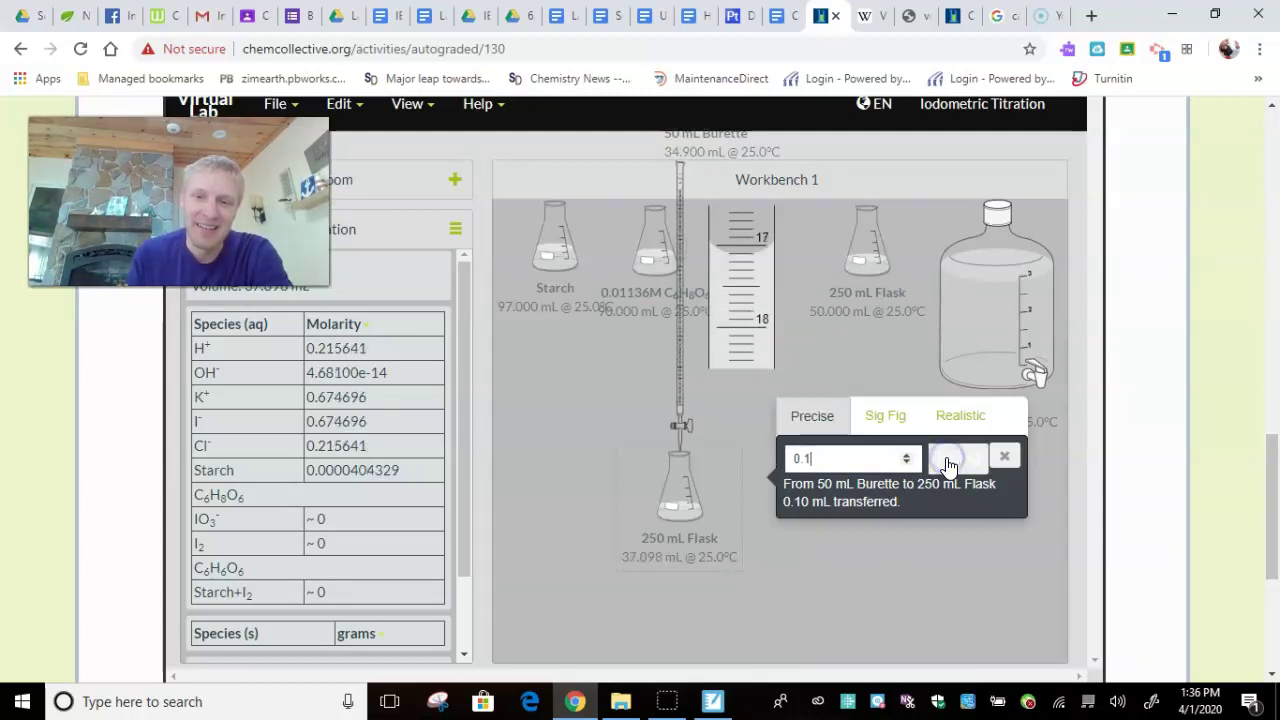
left_click(948, 463)
left_click(948, 463)
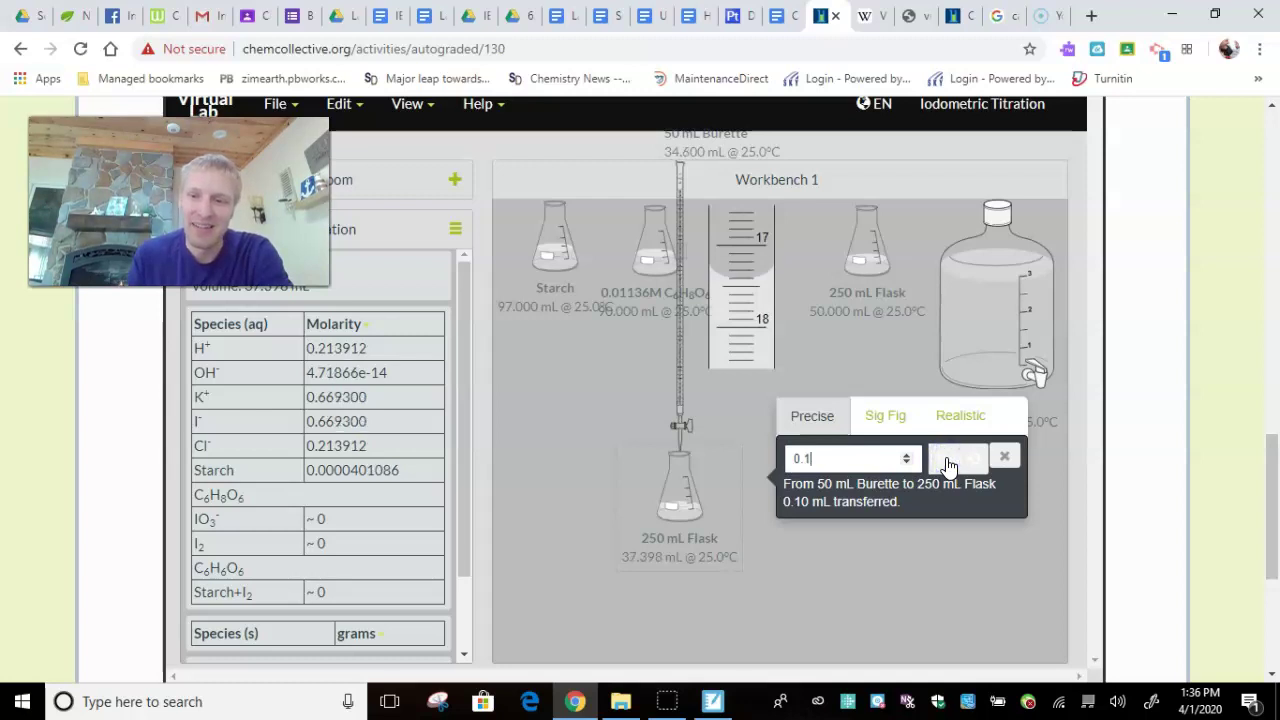
left_click(948, 463)
left_click(948, 463)
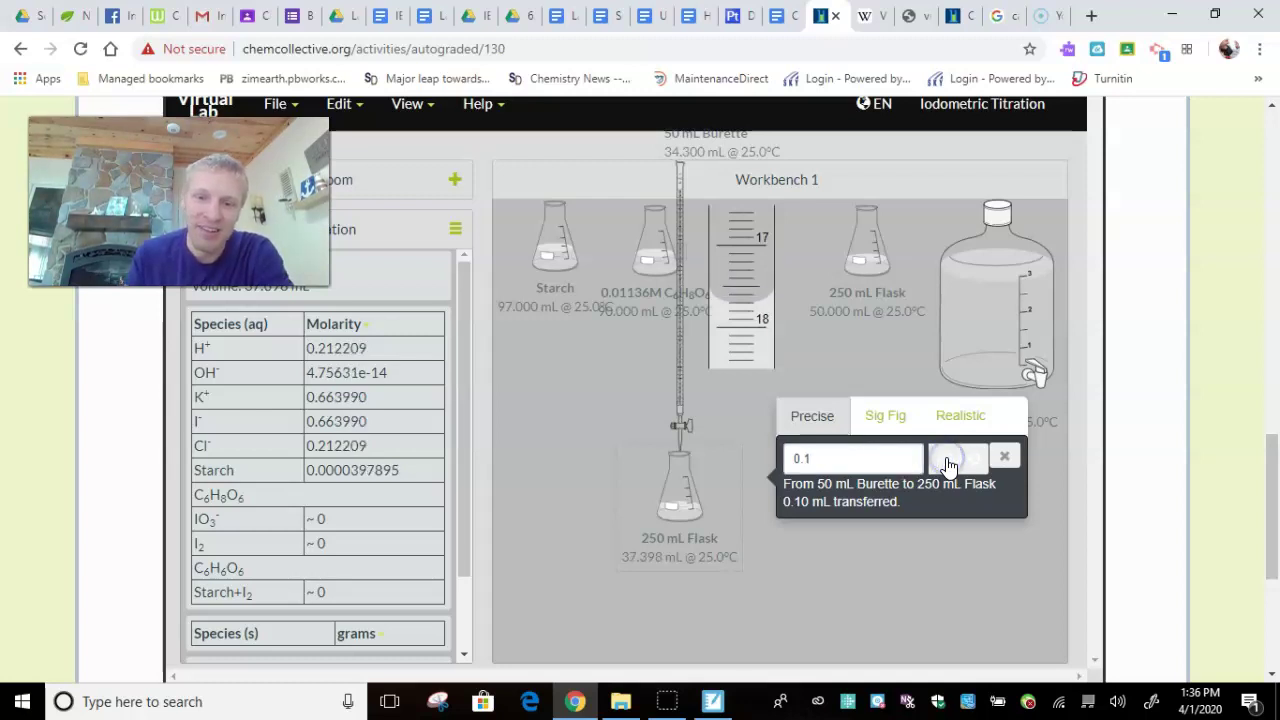
left_click(948, 463)
left_click(948, 463)
left_click(948, 463)
left_click(948, 463)
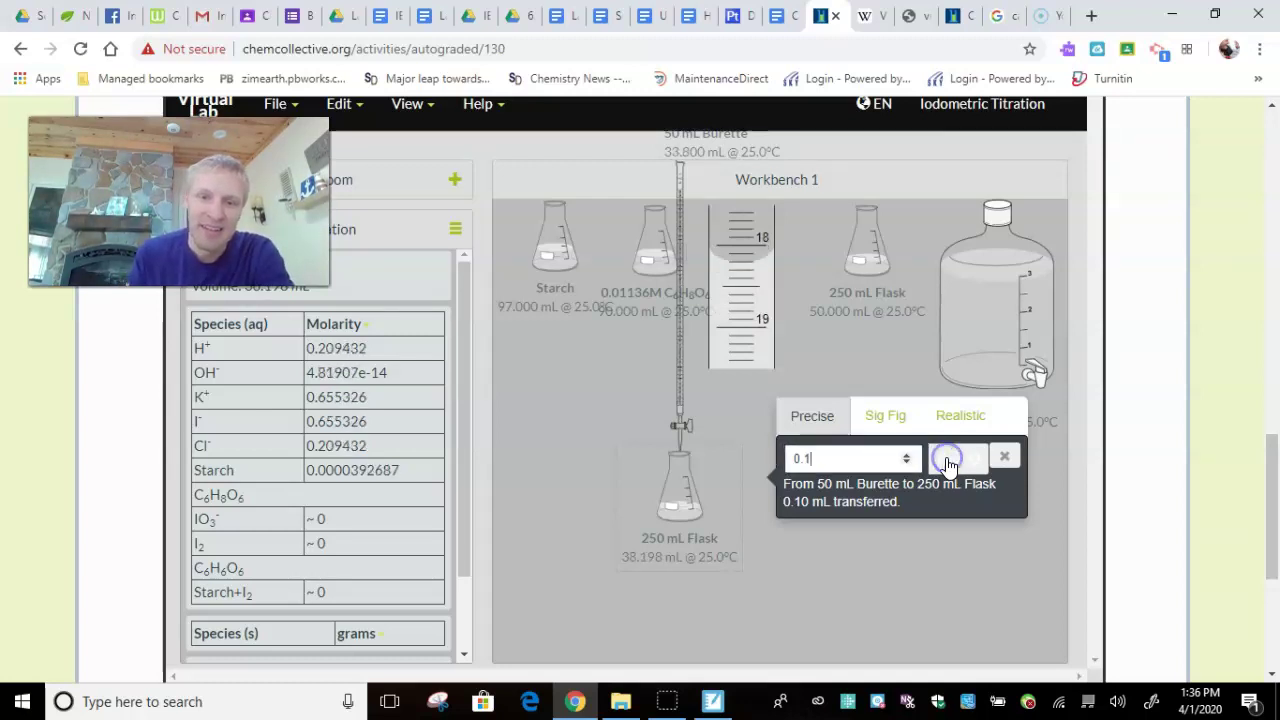
left_click(948, 463)
left_click(948, 463)
left_click(948, 463)
left_click(948, 463)
left_click(948, 463)
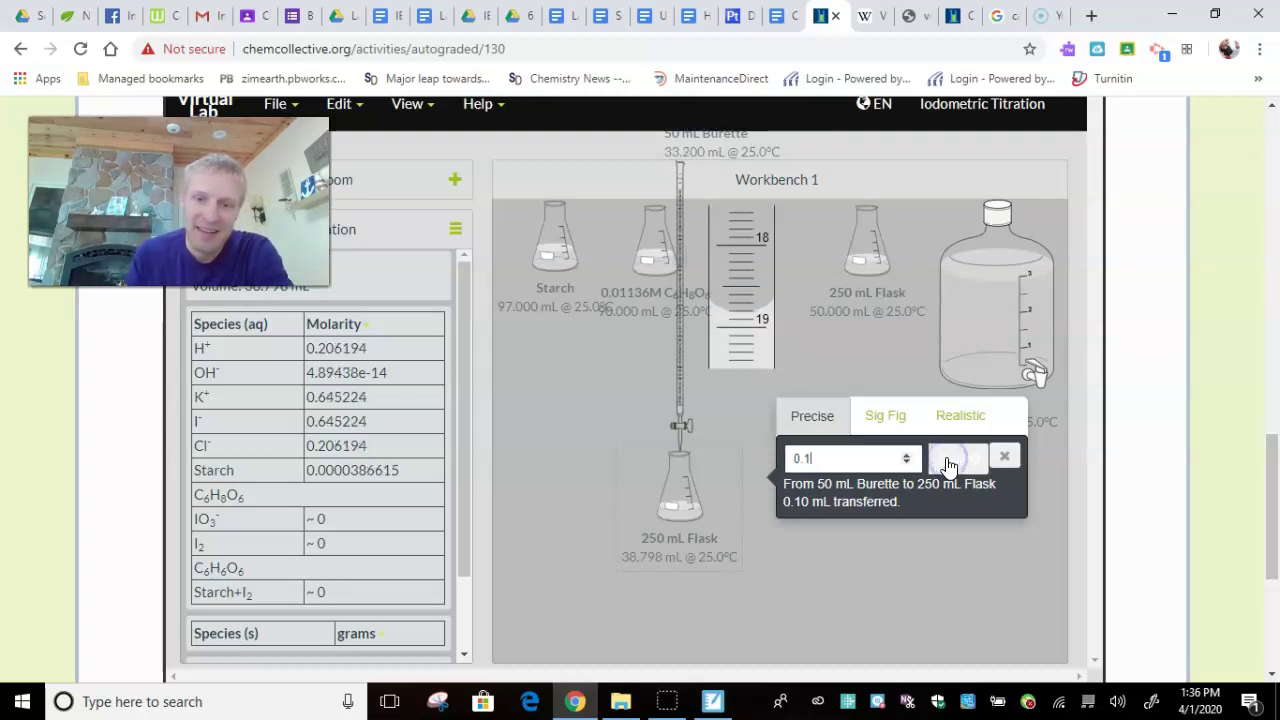
left_click(948, 463)
left_click(948, 463)
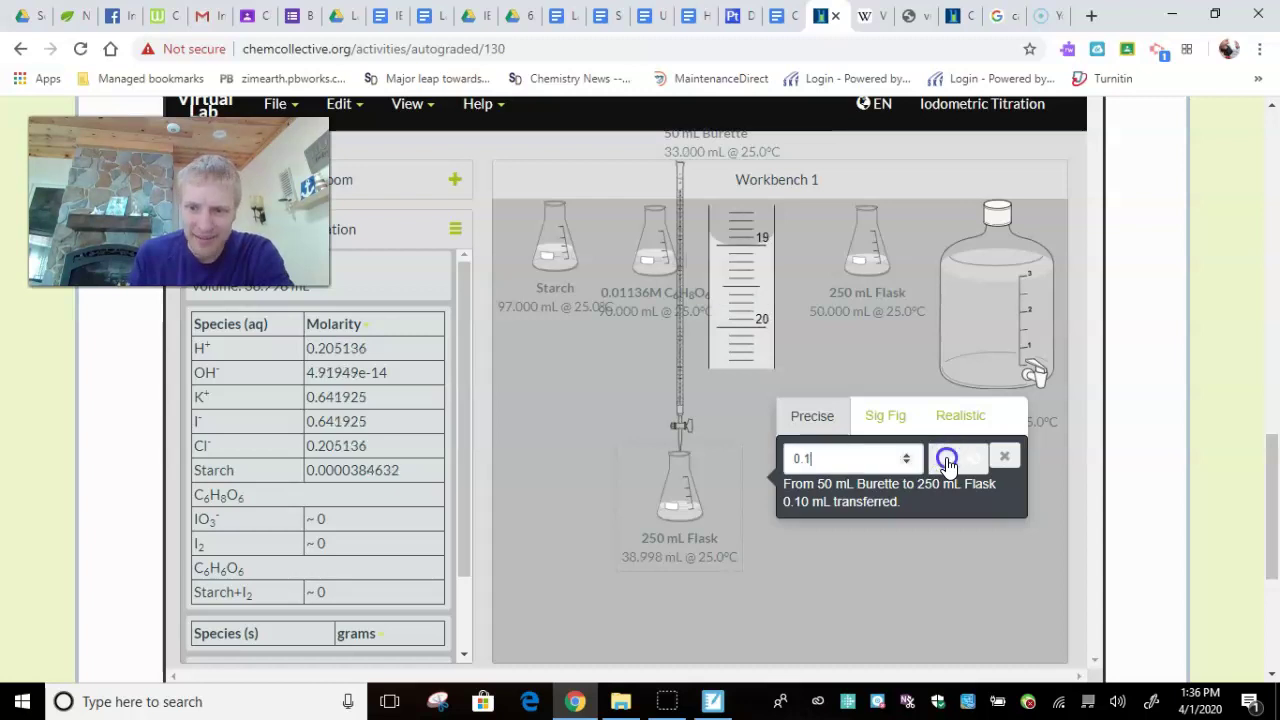
left_click(948, 463)
left_click(948, 463)
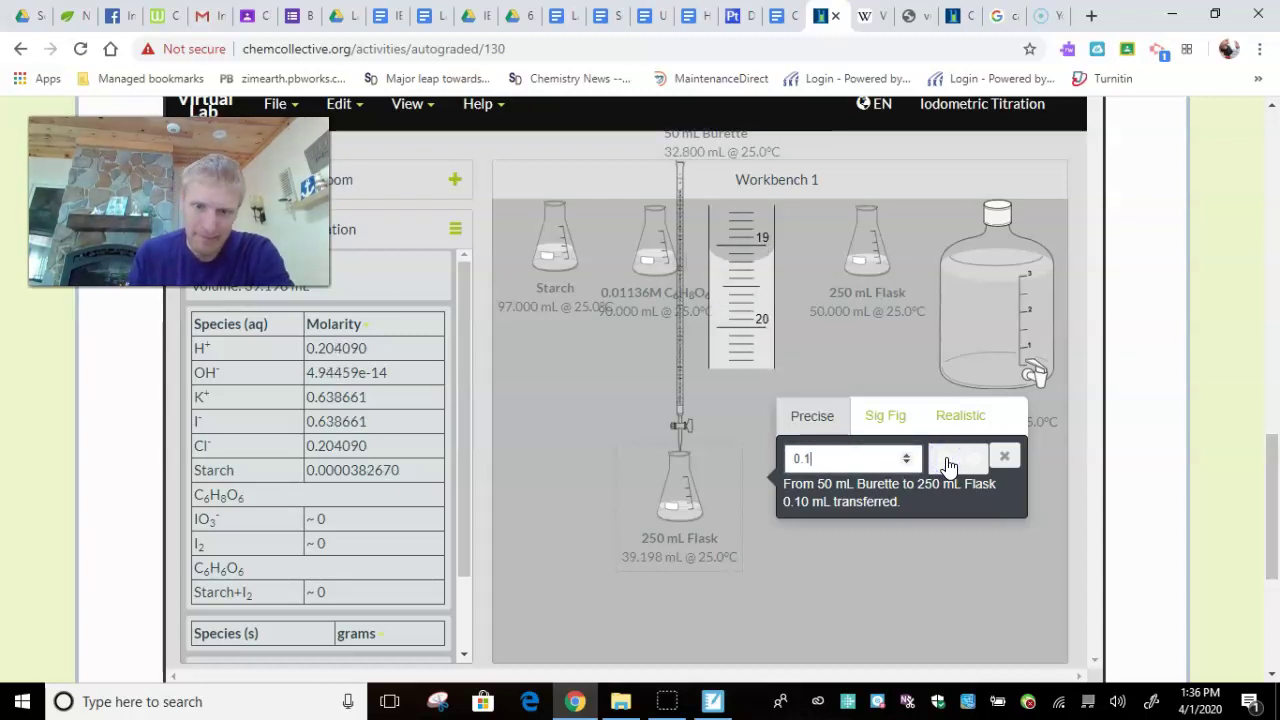
left_click(948, 463)
left_click(948, 463)
left_click(948, 463)
left_click(948, 463)
left_click(948, 463)
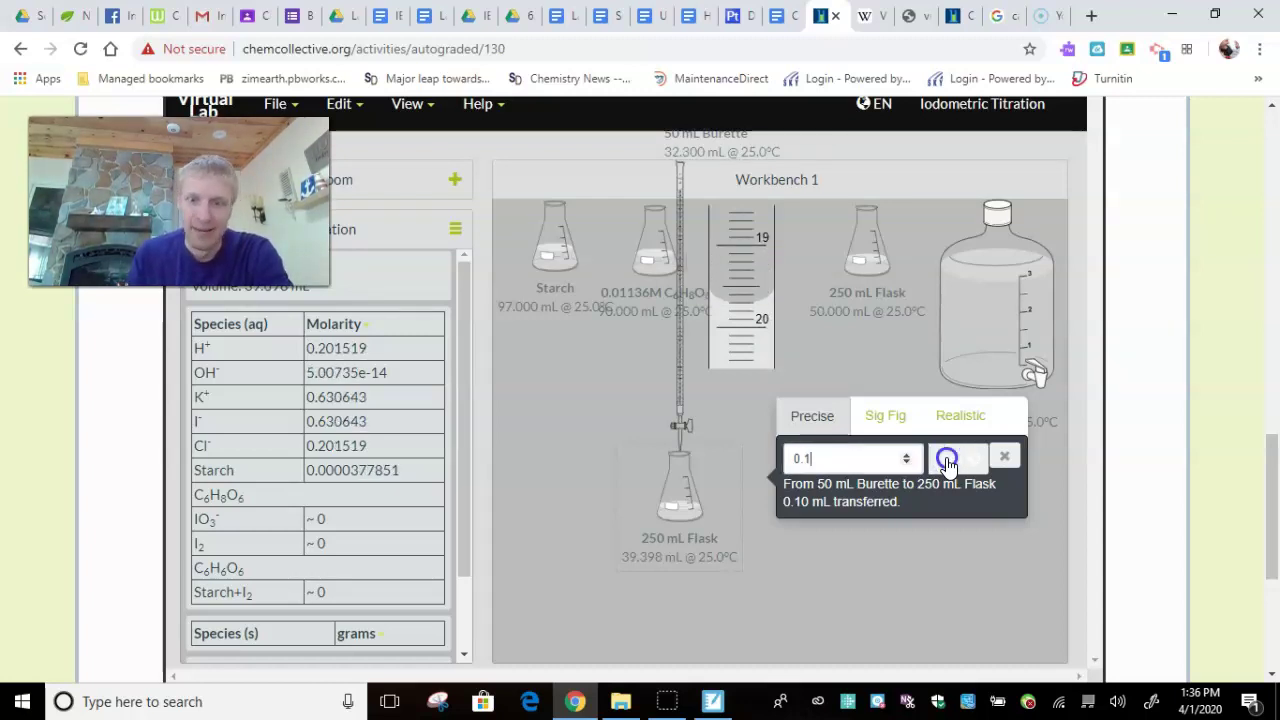
left_click(948, 463)
left_click(948, 463)
left_click(948, 463)
left_click(948, 463)
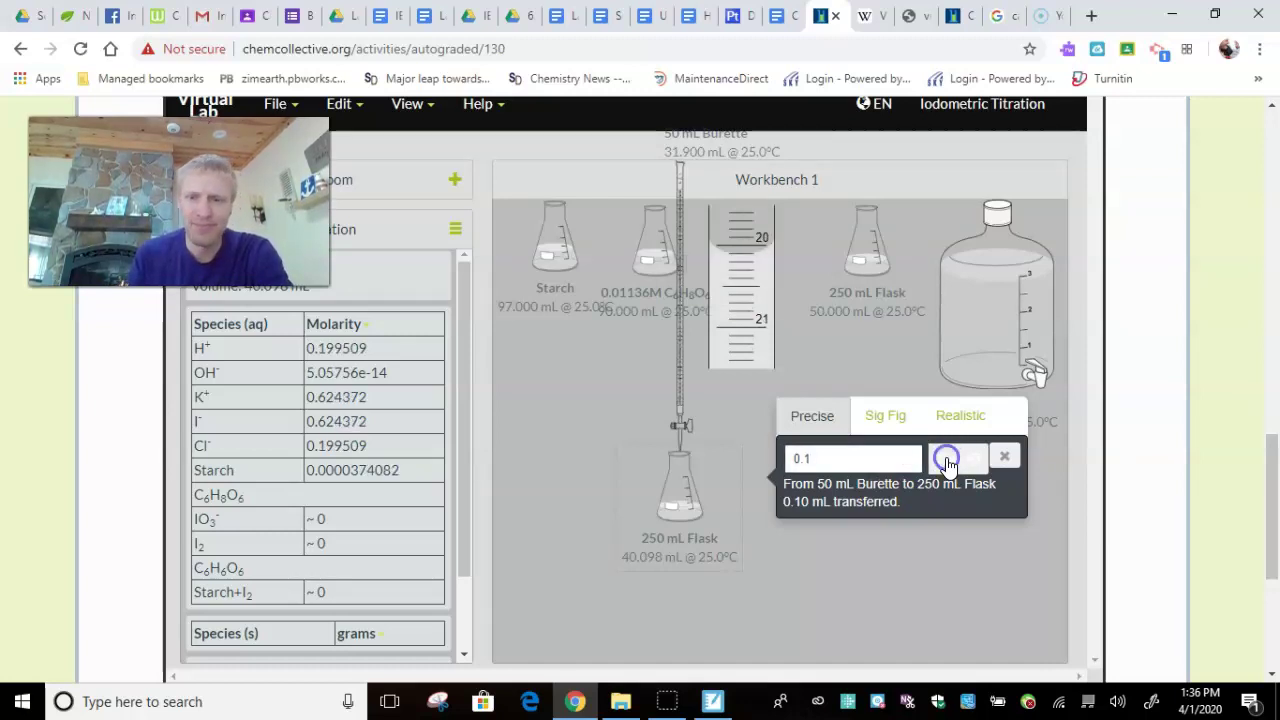
left_click(948, 463)
left_click(948, 463)
left_click(948, 463)
left_click(948, 463)
left_click(948, 463)
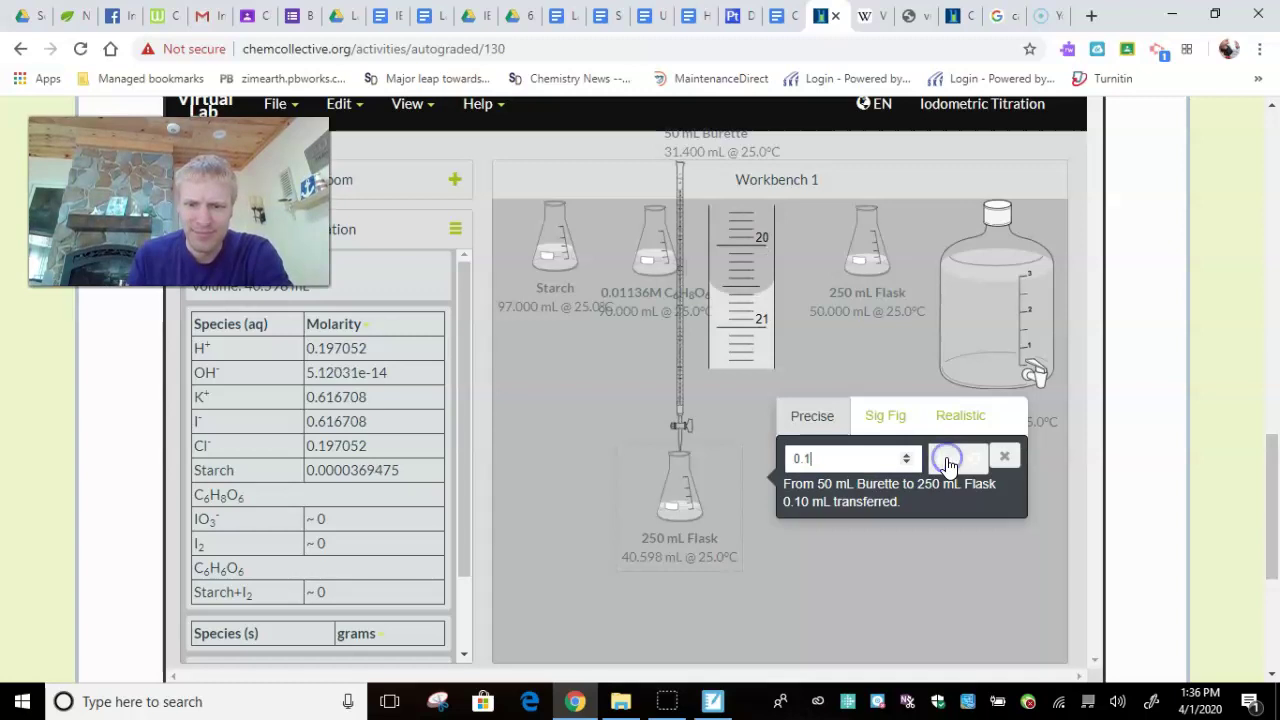
left_click(948, 463)
left_click(948, 463)
left_click(948, 463)
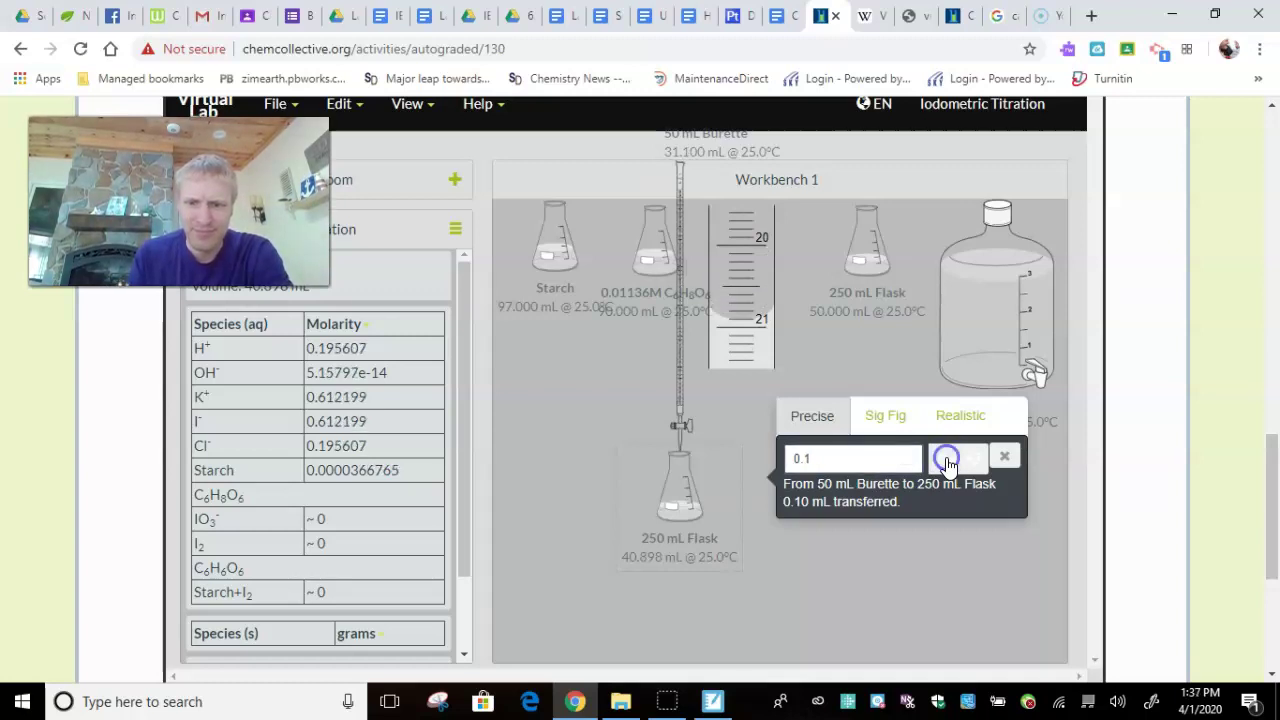
left_click(948, 463)
left_click(948, 463)
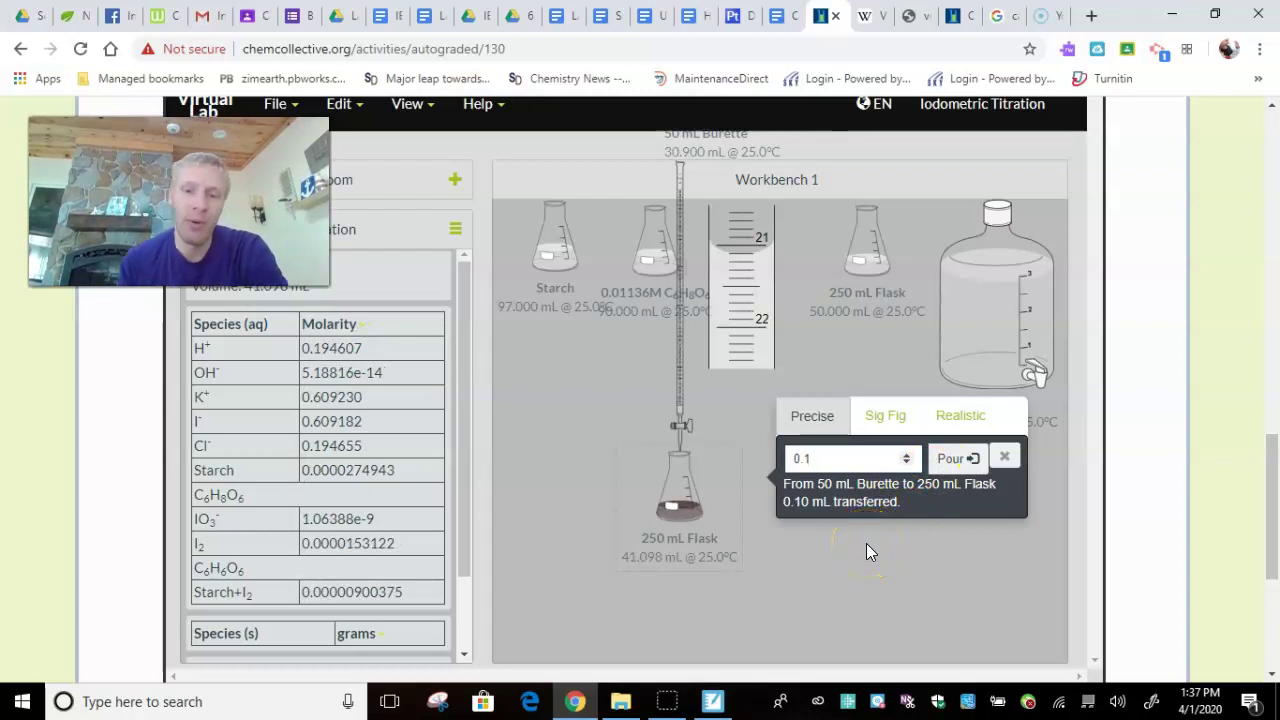
left_click(45, 677)
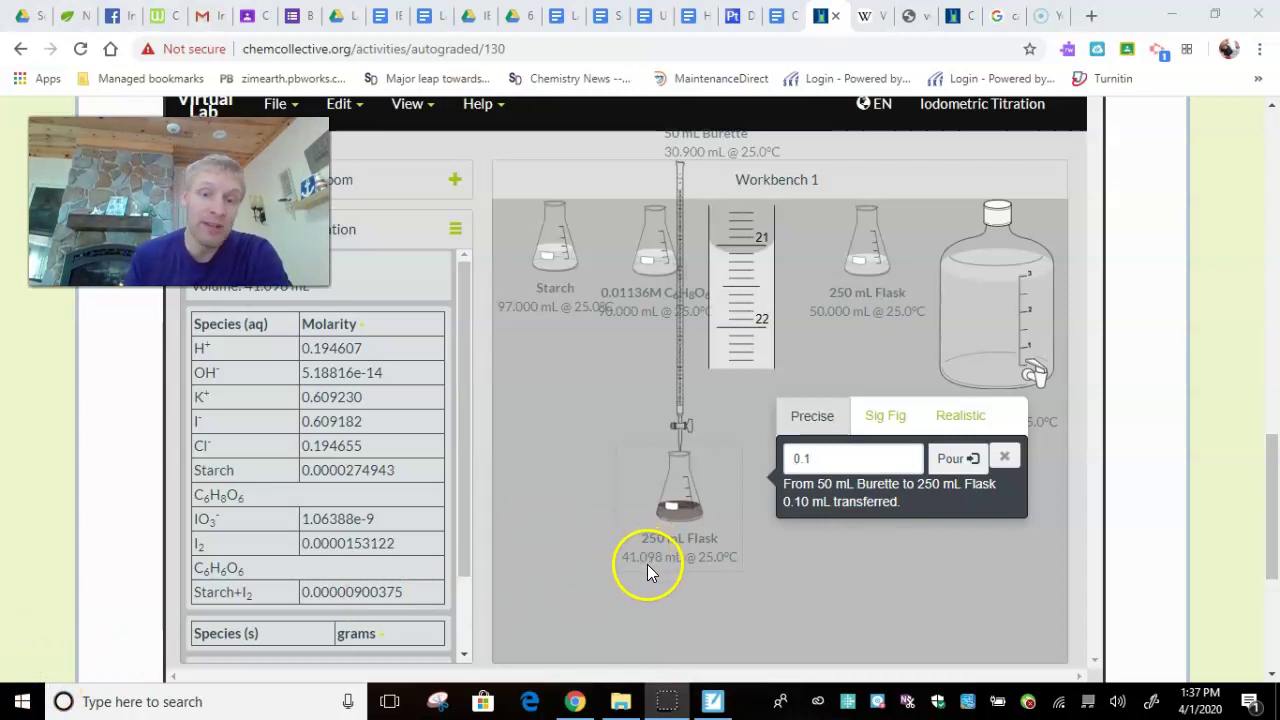
Show the SMART Notebook notes with 41 mL − 22 mL = 19 mL, then return to the browser
left_click(713, 701)
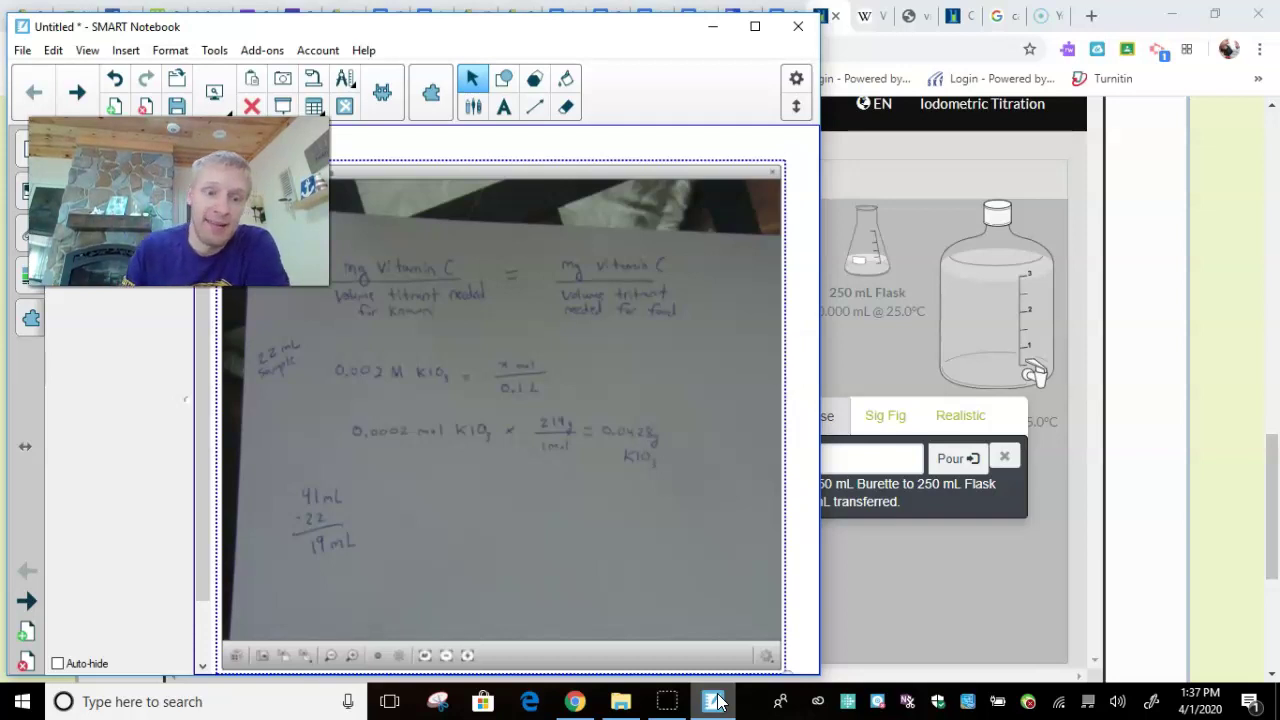
left_click(666, 701)
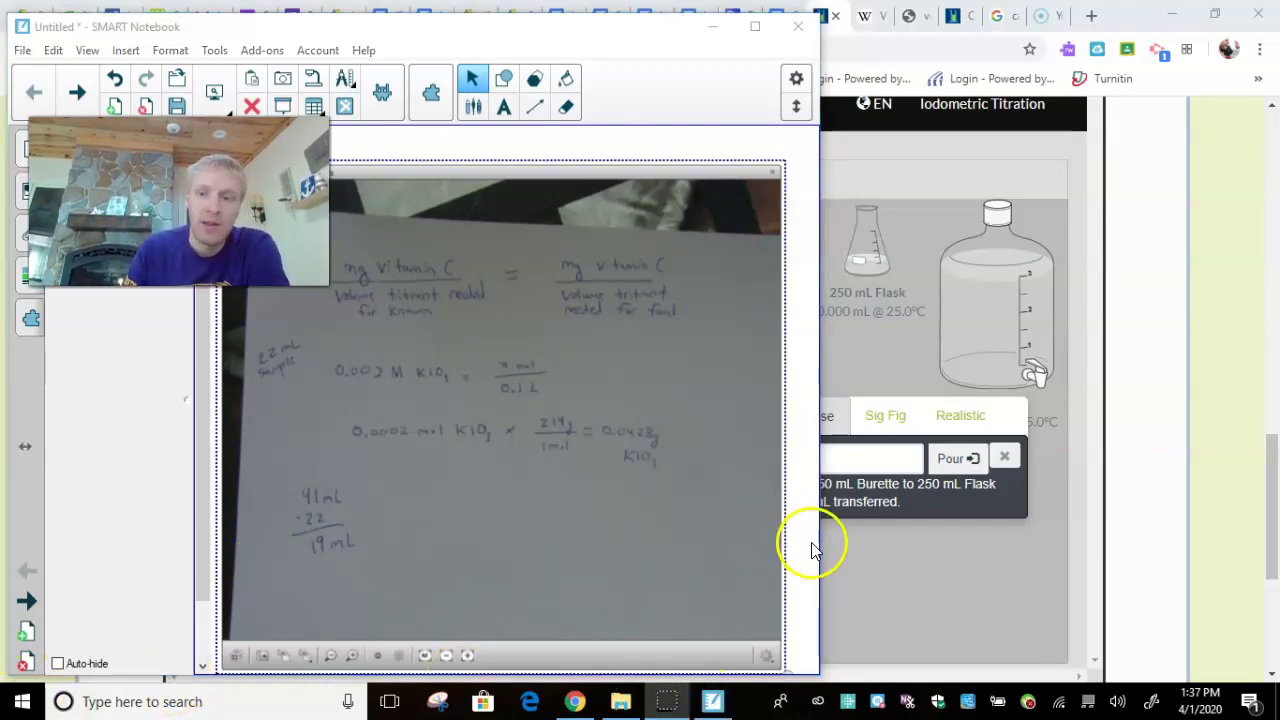
Move the dark titrated flask to the workbench's lower right and check the 0.01136M C6H8O6 flask
left_click(918, 564)
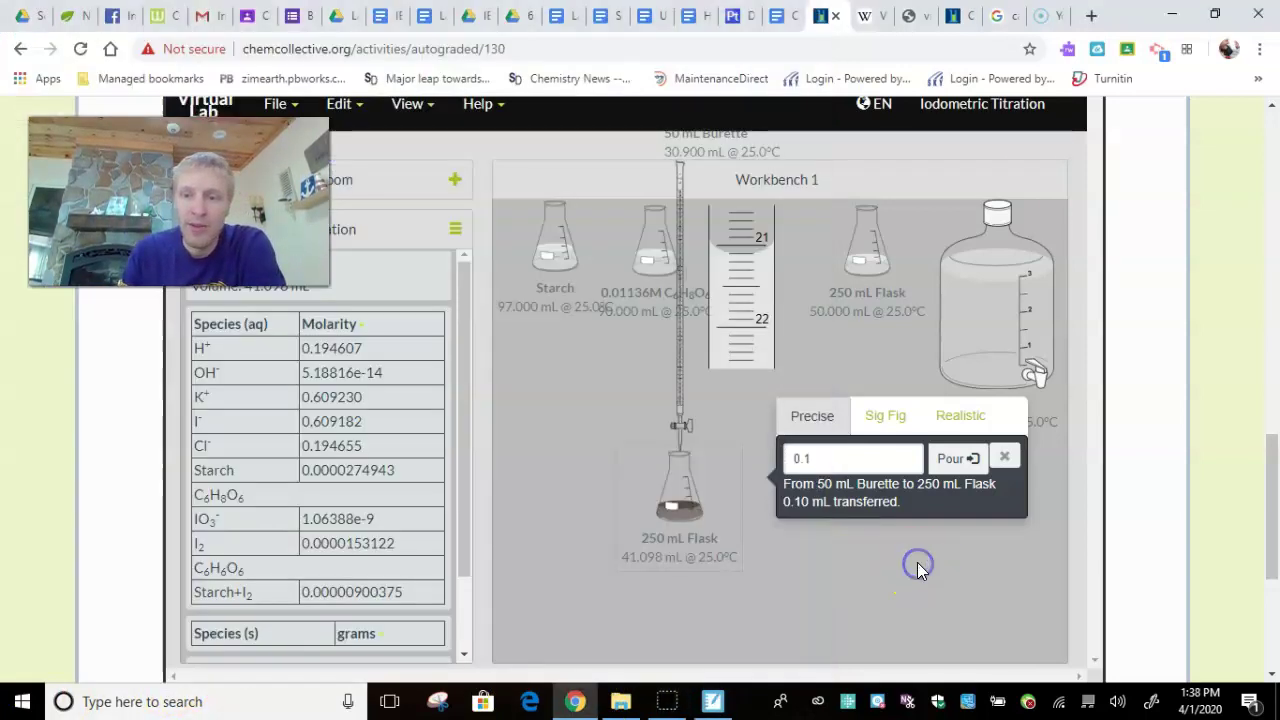
left_click(1011, 462)
left_click_drag(677, 514, 1018, 605)
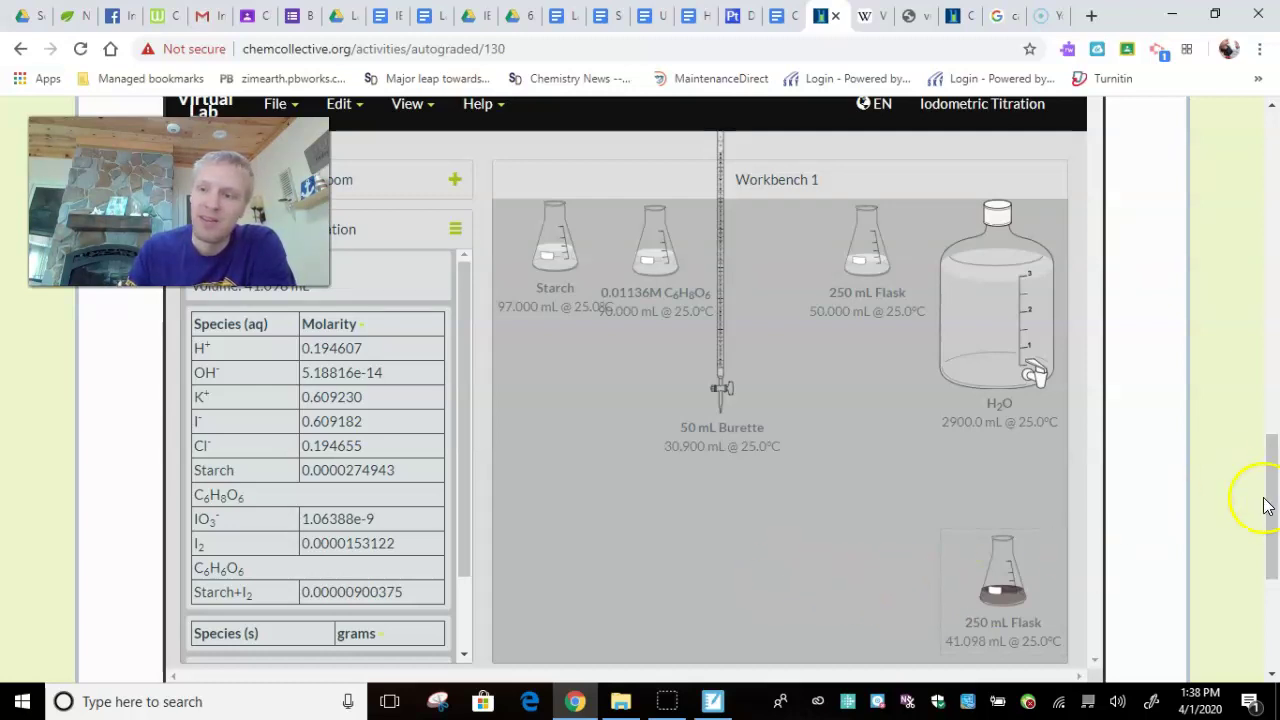
left_click_drag(1272, 522, 1269, 492)
left_click(927, 370)
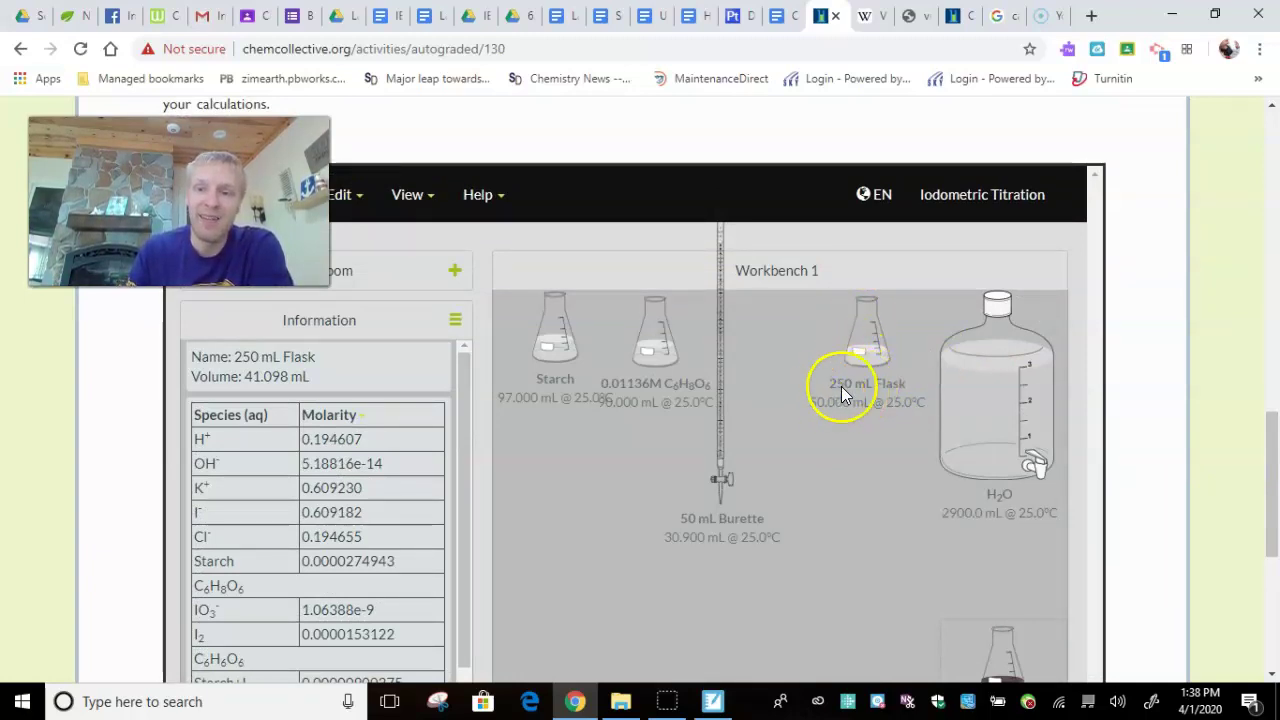
left_click(653, 357)
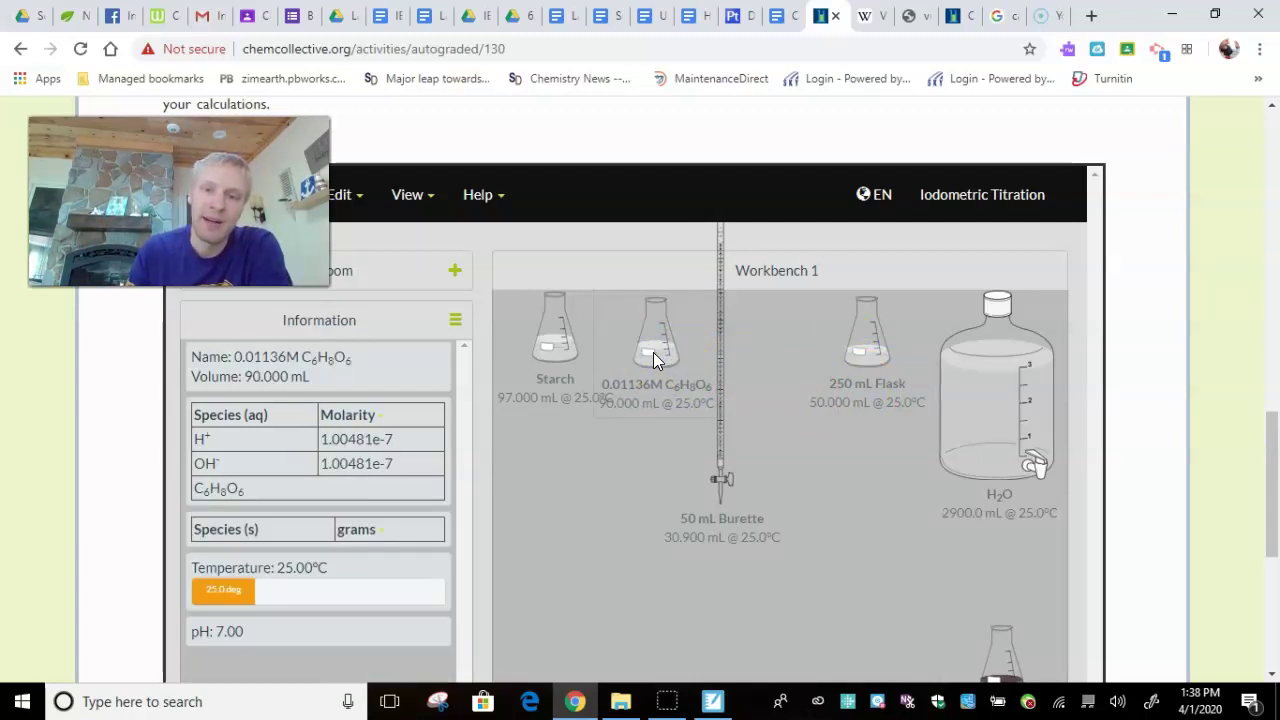
Remove the water carboy from the workbench
left_click(1006, 410)
right_click(1008, 412)
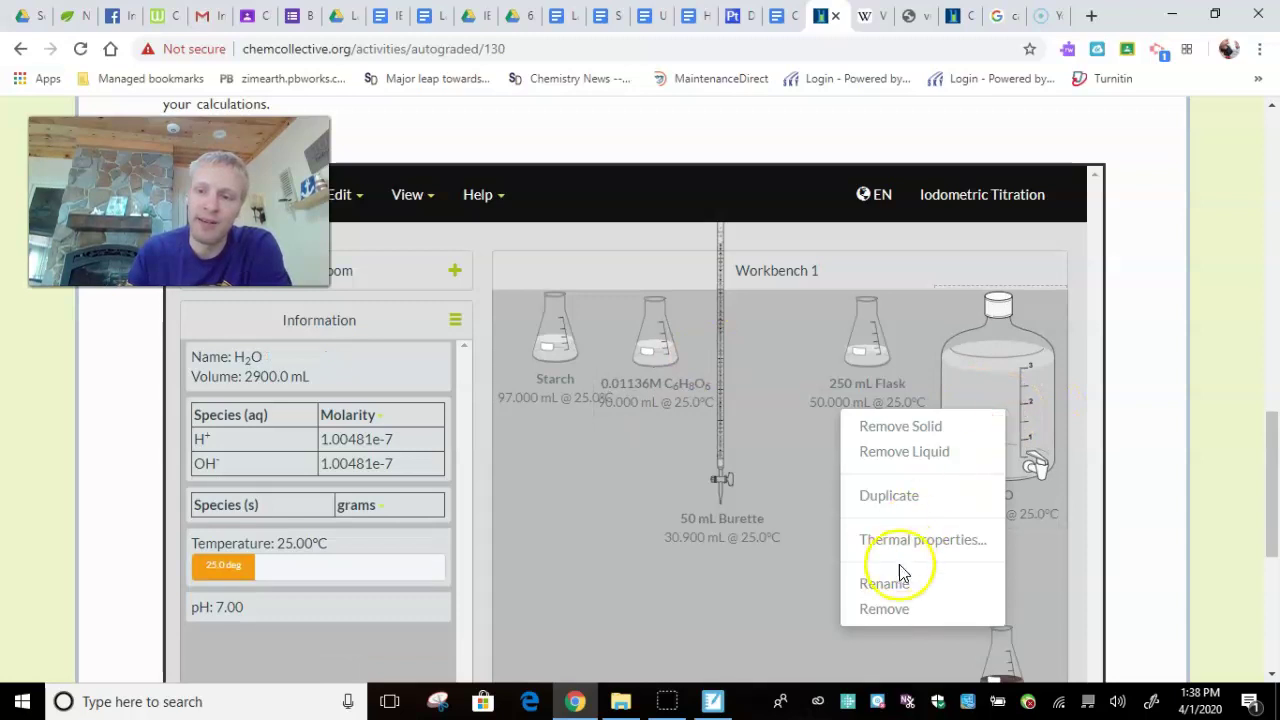
left_click(886, 610)
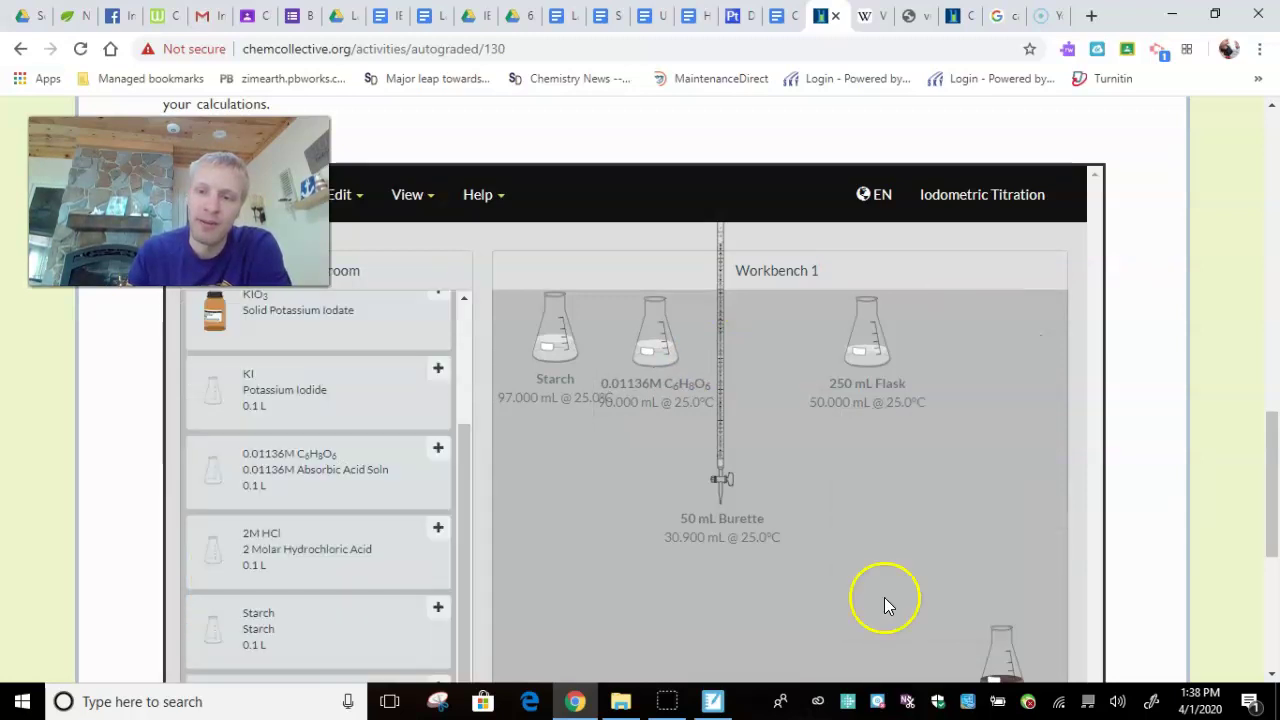
Position the 250 mL KIO3 flask to pour into the burette
left_click_drag(877, 349, 748, 346)
scroll(748, 346, "down", 3)
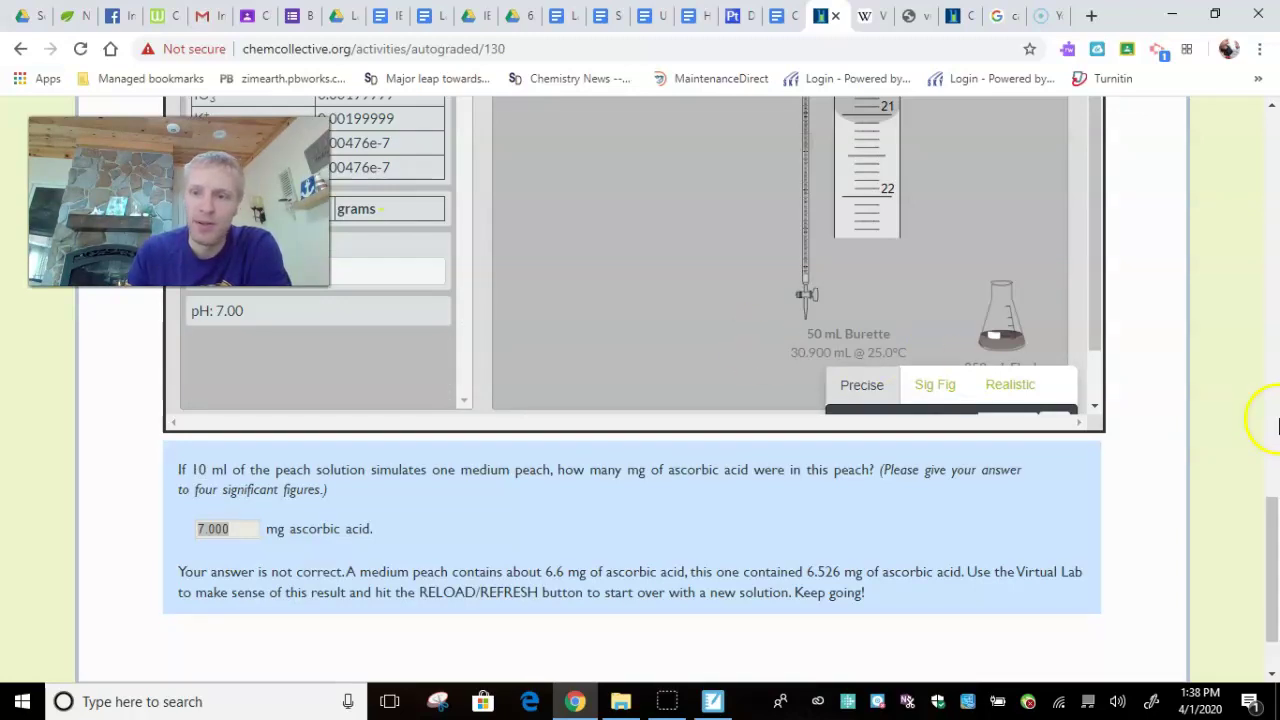
left_click_drag(1269, 514, 1257, 447)
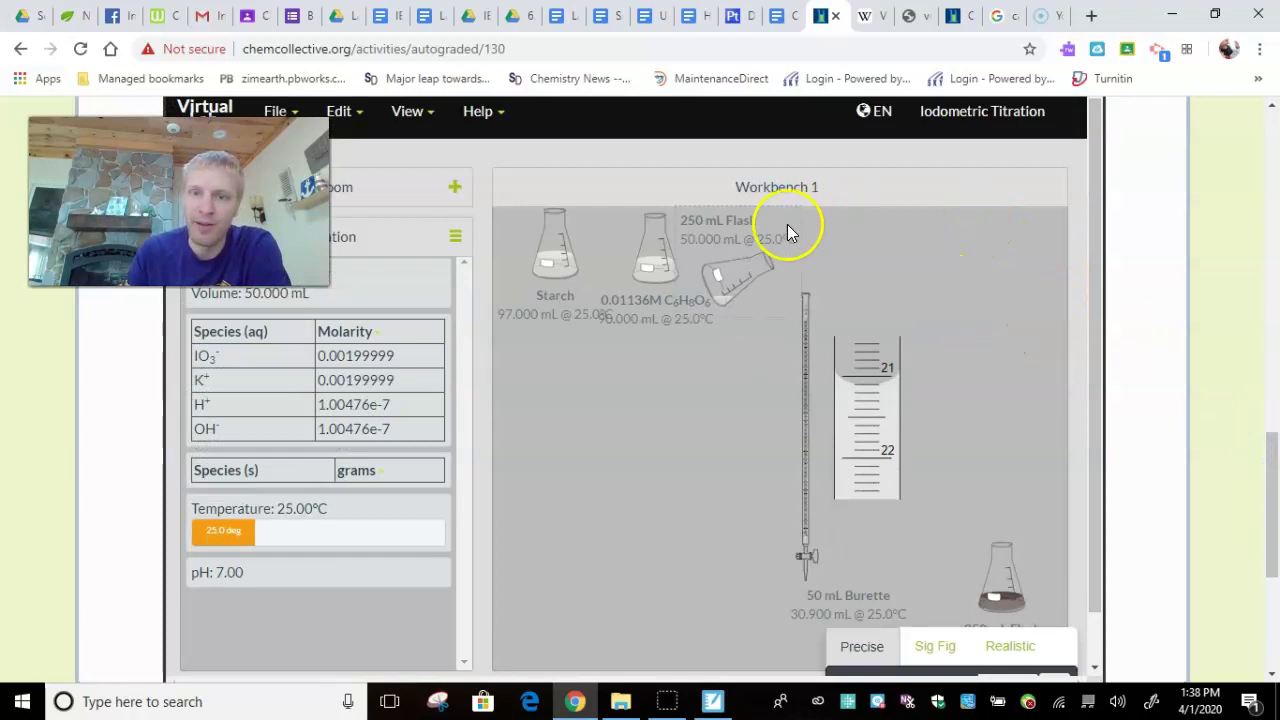
left_click_drag(783, 234, 750, 284)
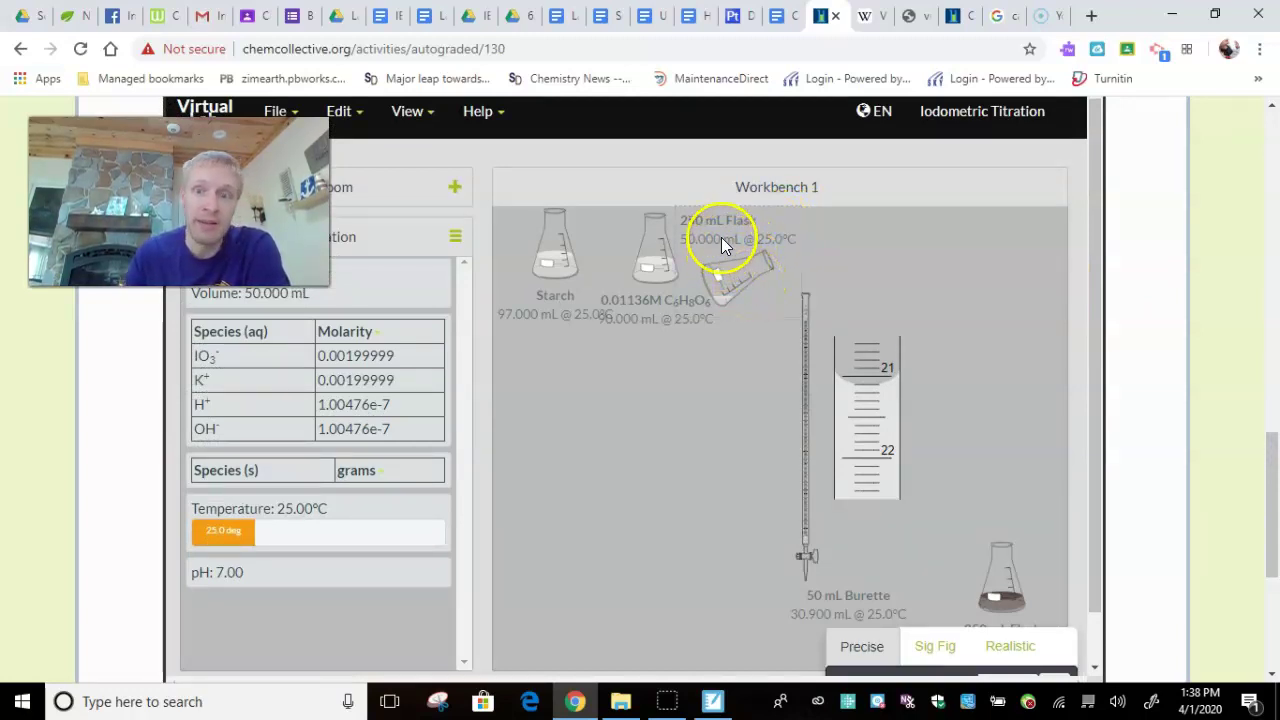
left_click_drag(737, 268, 821, 608)
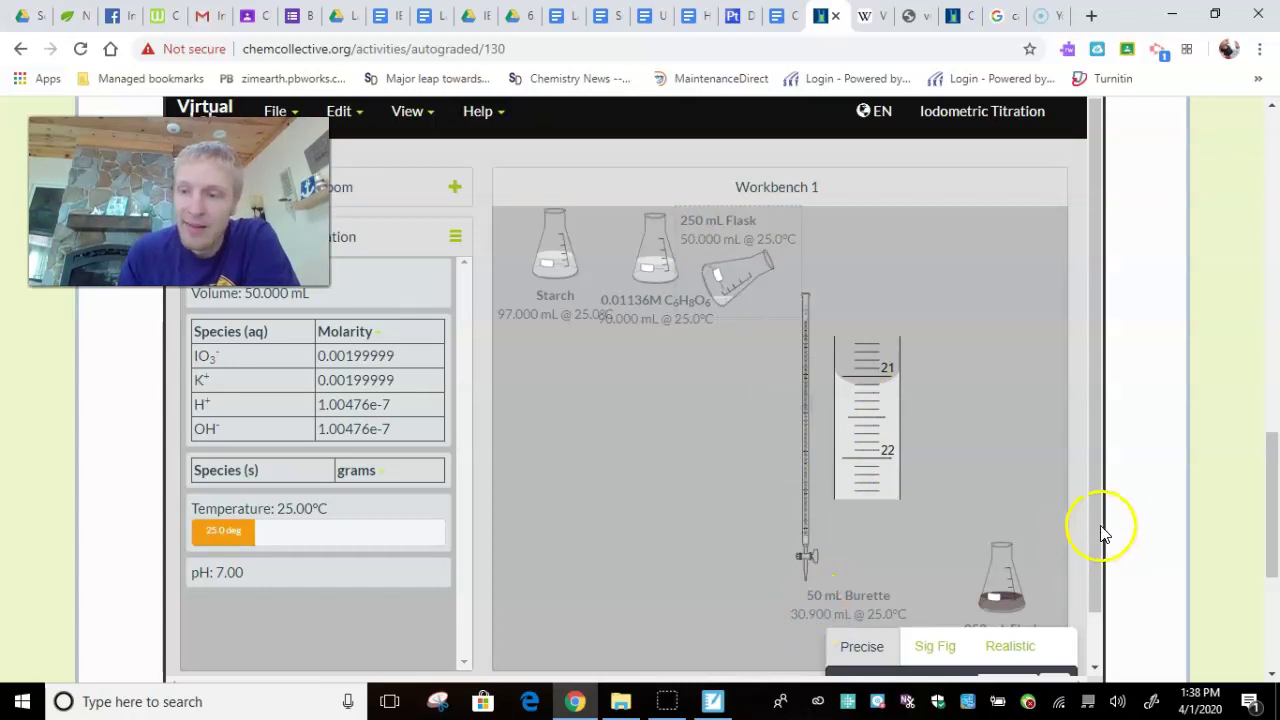
left_click_drag(1094, 529, 1097, 580)
Pour 19.1 mL to refill the burette to 50 mL and park the 30.9 mL flask top right
left_click(886, 633)
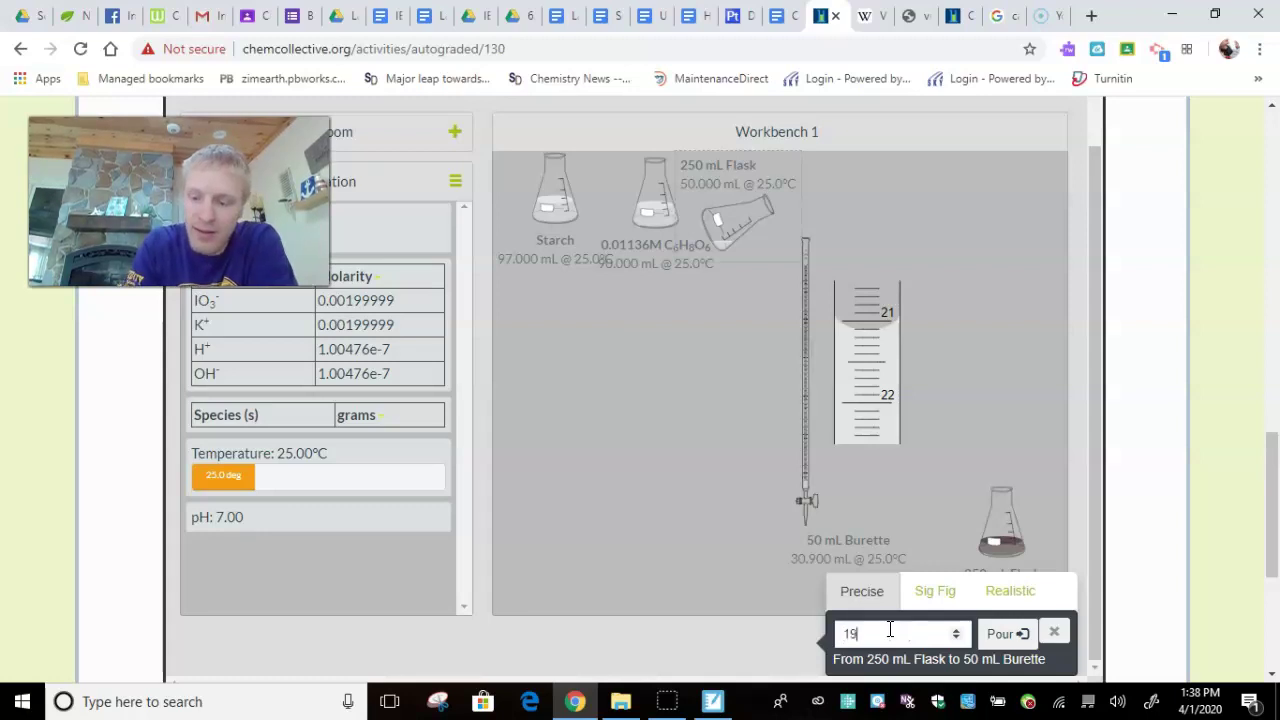
type("19.1")
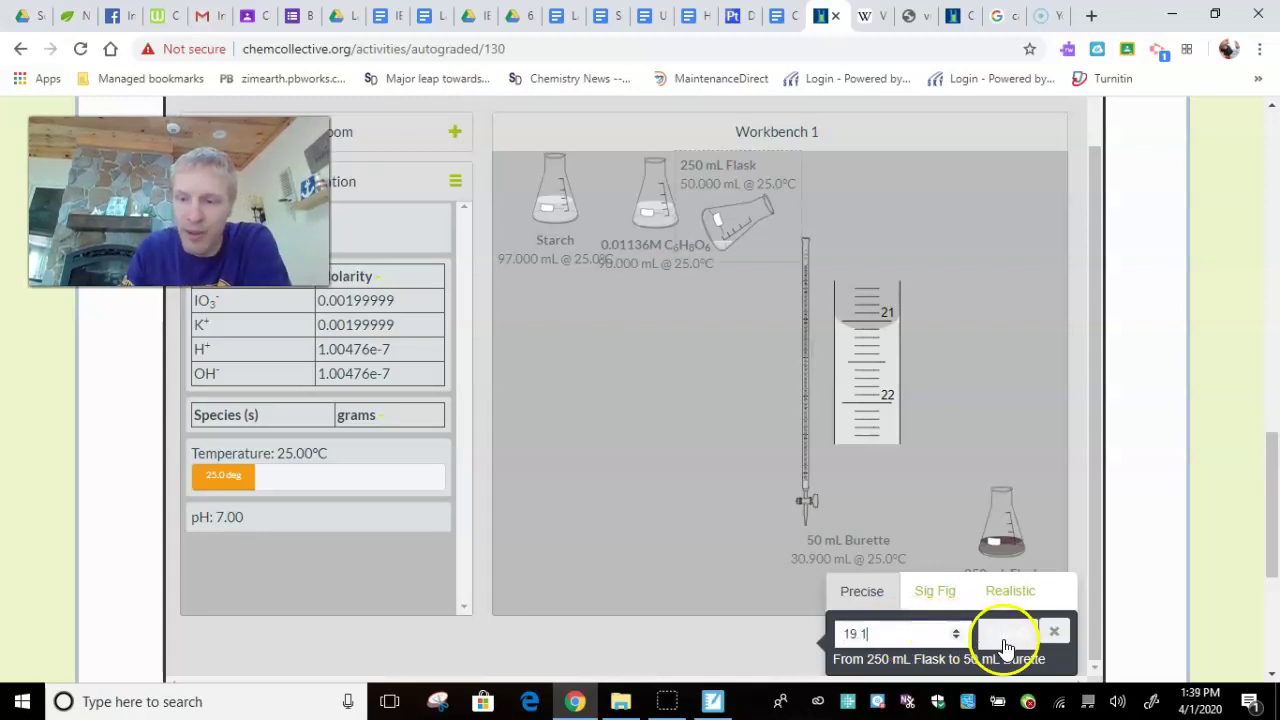
left_click(1004, 634)
left_click(1060, 640)
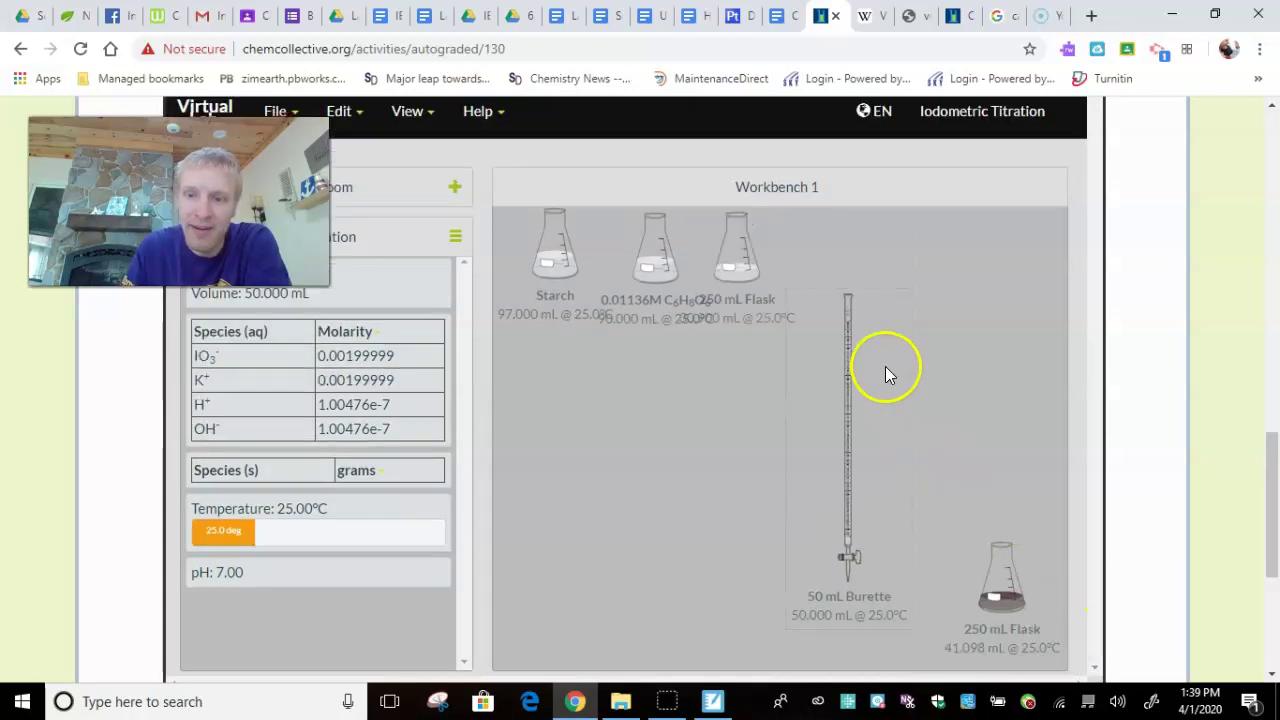
left_click_drag(737, 251, 1021, 251)
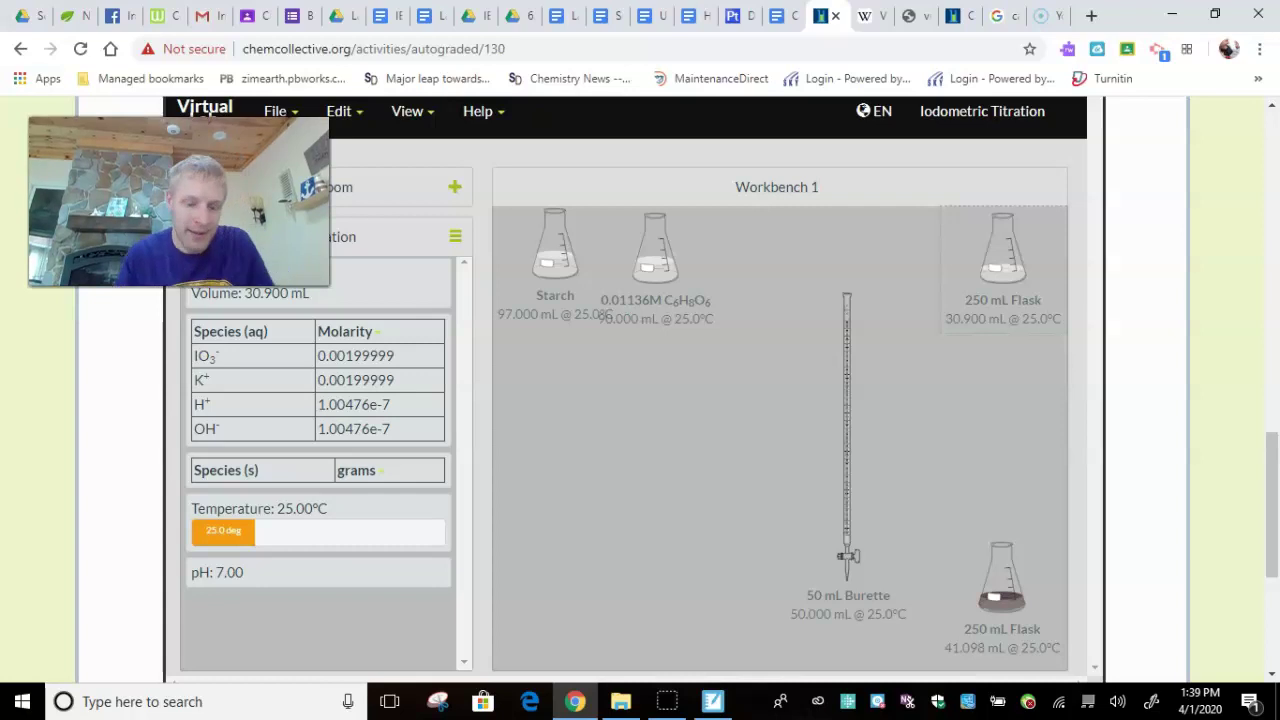
key("super+shift+s")
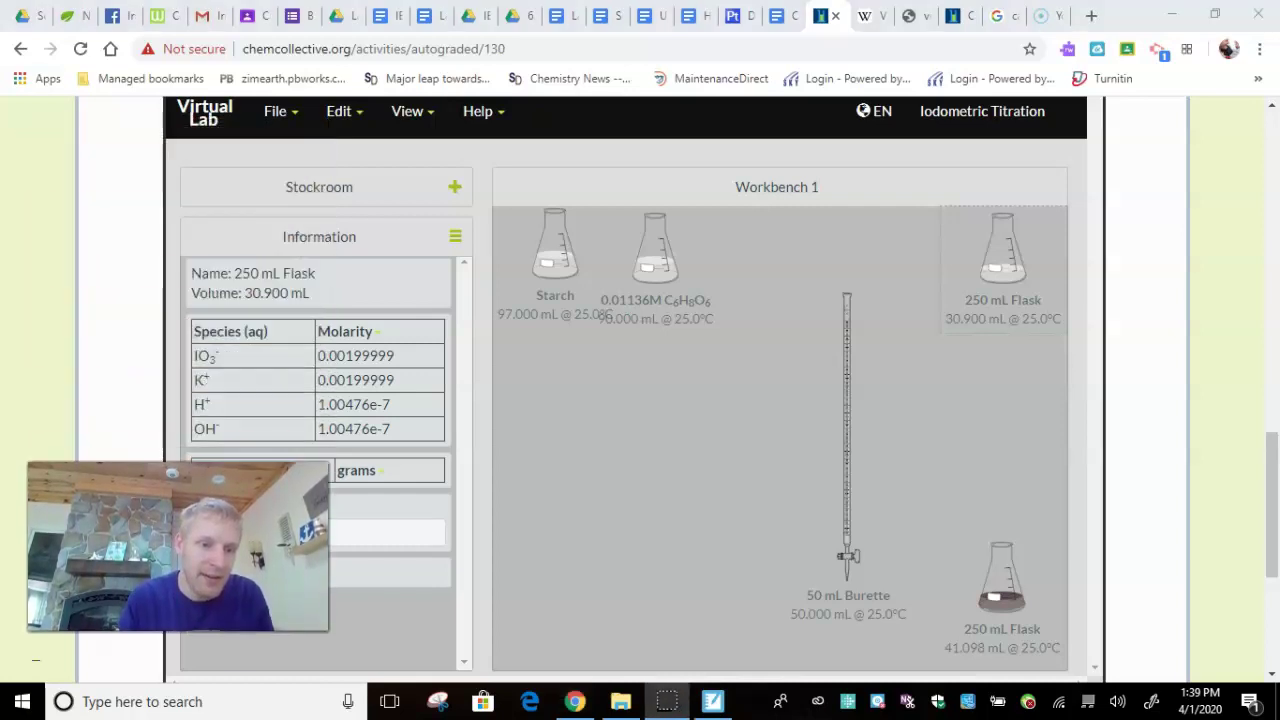
Add a new empty 250 mL Erlenmeyer flask from the stockroom glassware
left_click(335, 198)
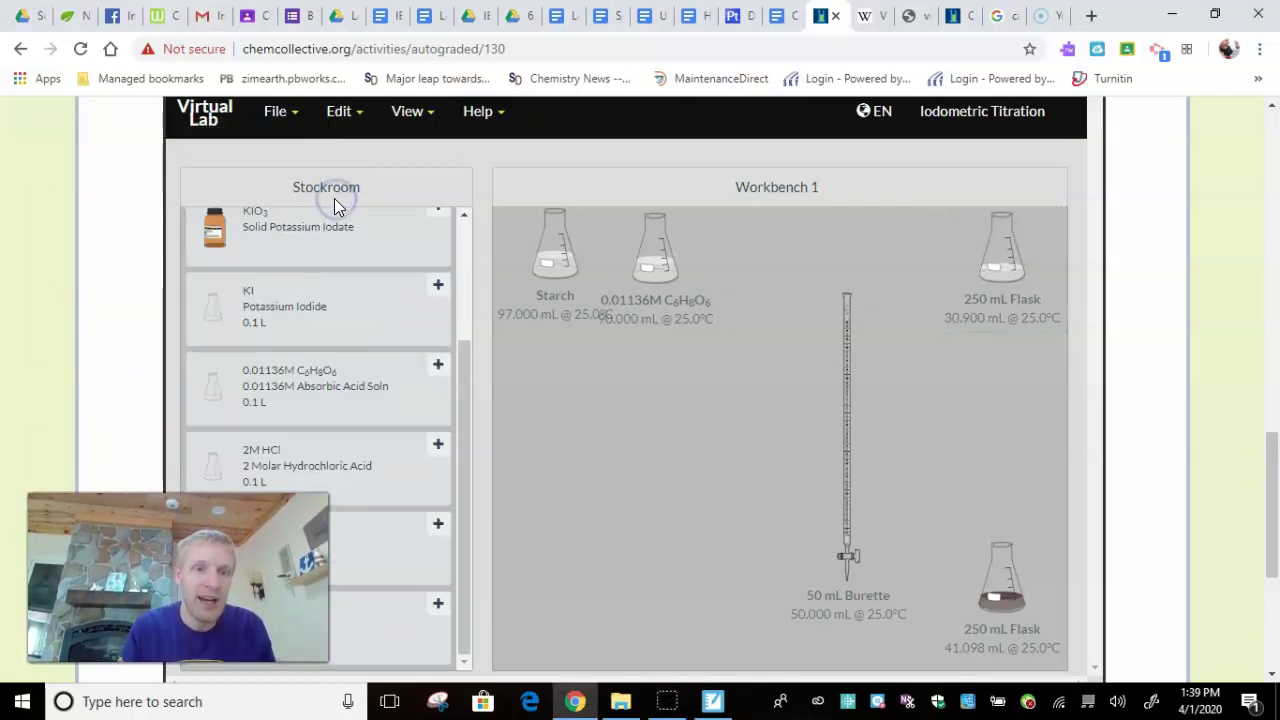
left_click_drag(466, 363, 460, 232)
left_click(331, 257)
left_click(306, 293)
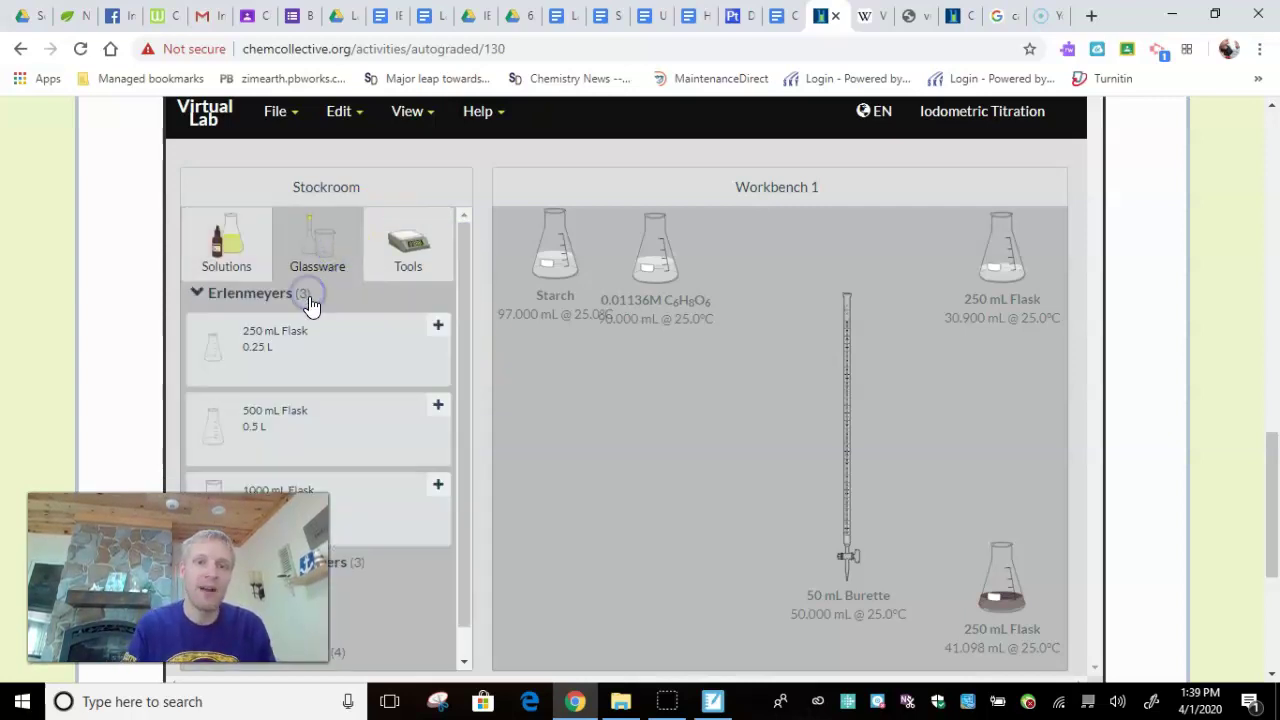
left_click_drag(330, 366, 575, 530)
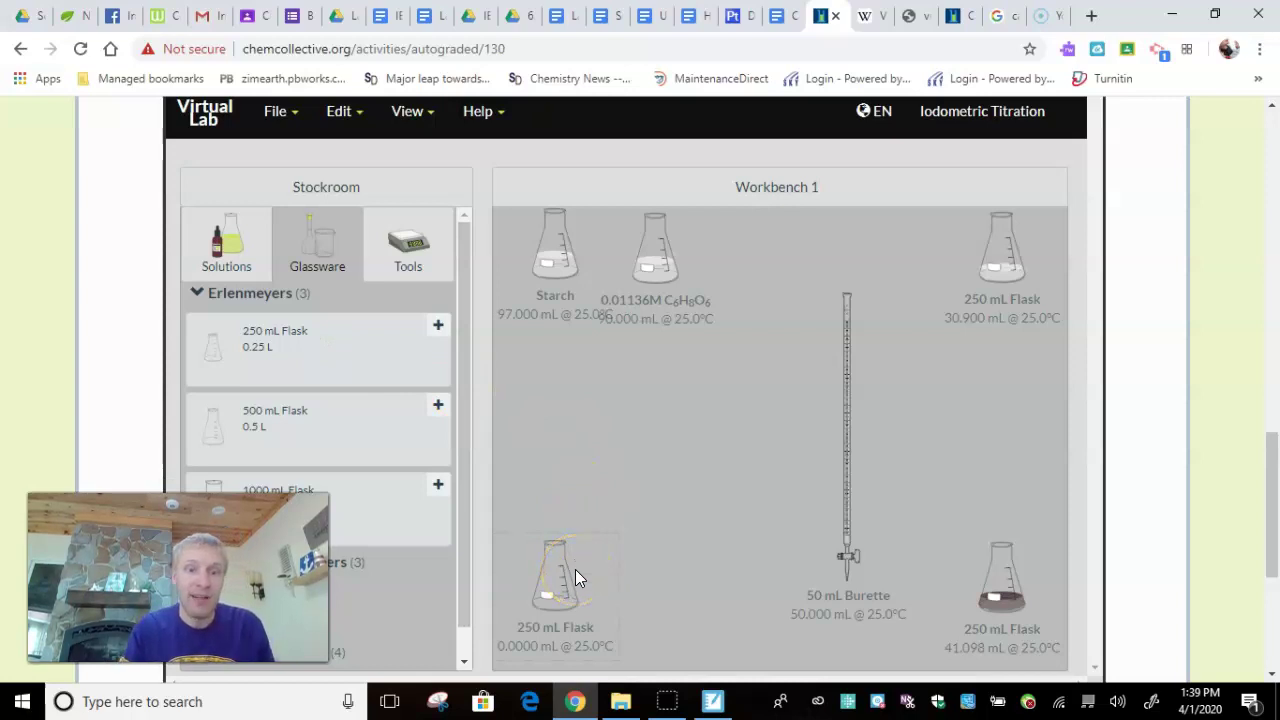
Remove the ascorbic acid flask from the workbench
left_click(222, 248)
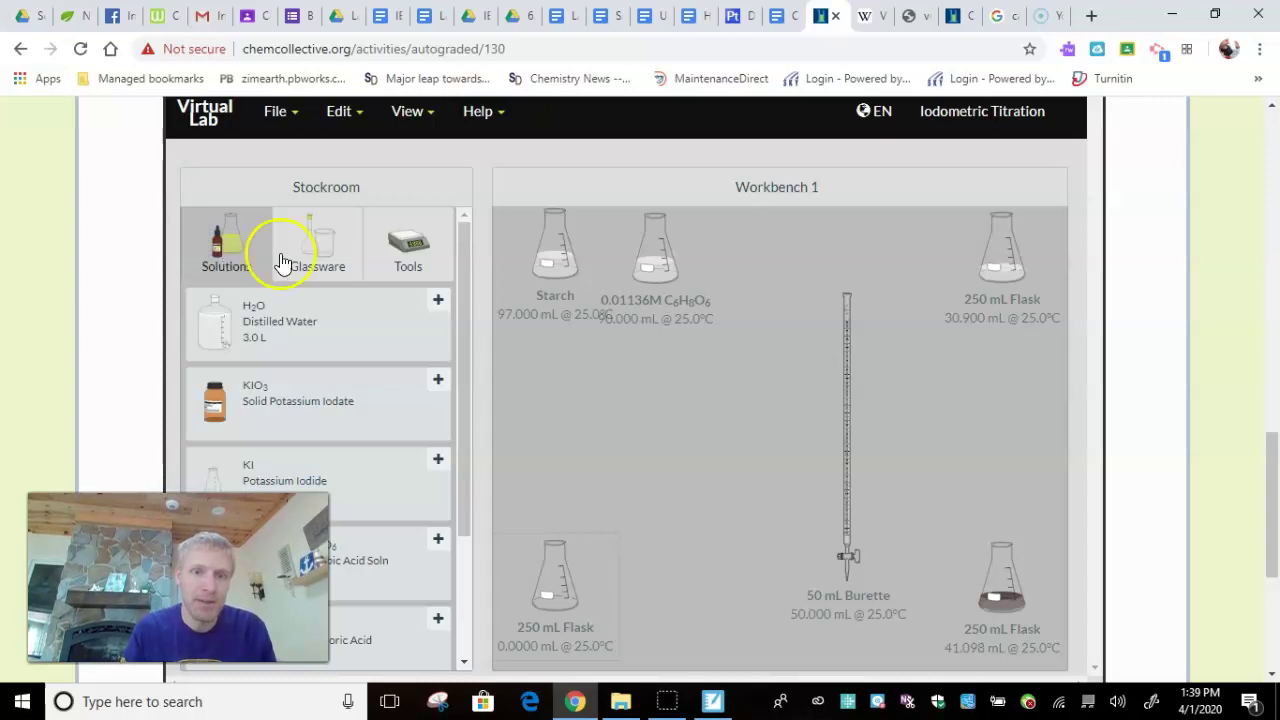
left_click(654, 268)
right_click(656, 280)
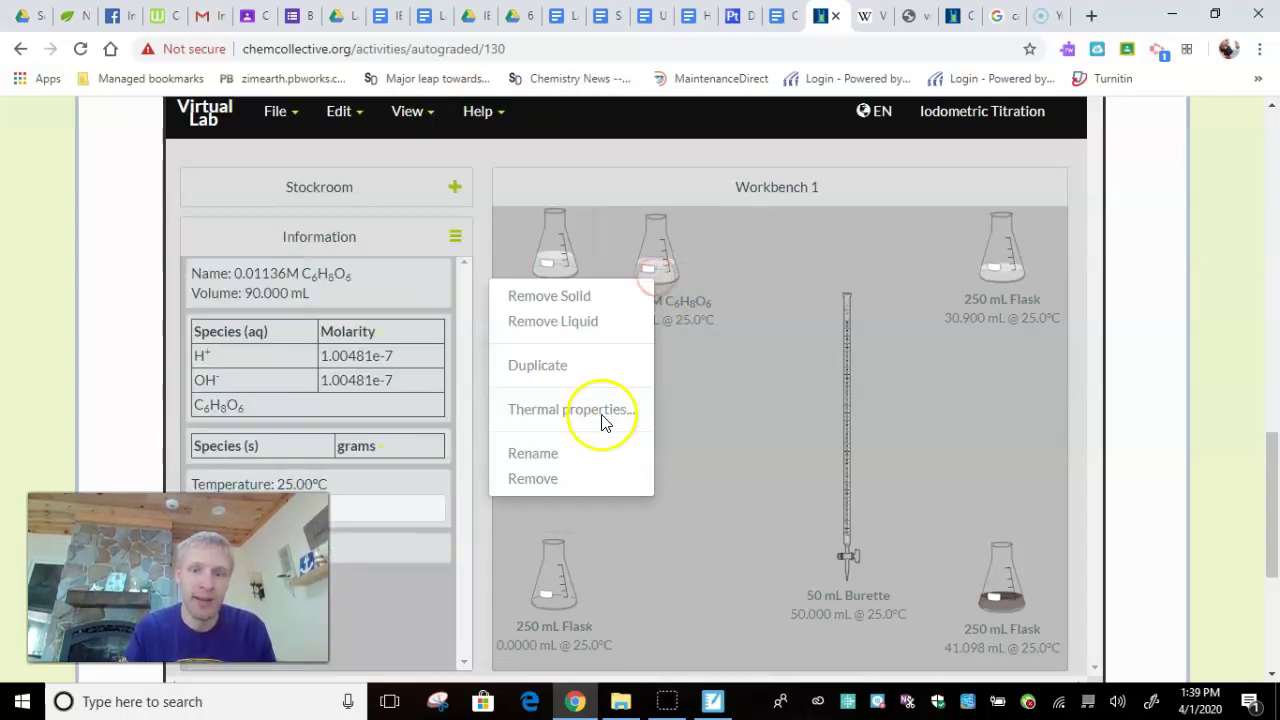
left_click(561, 486)
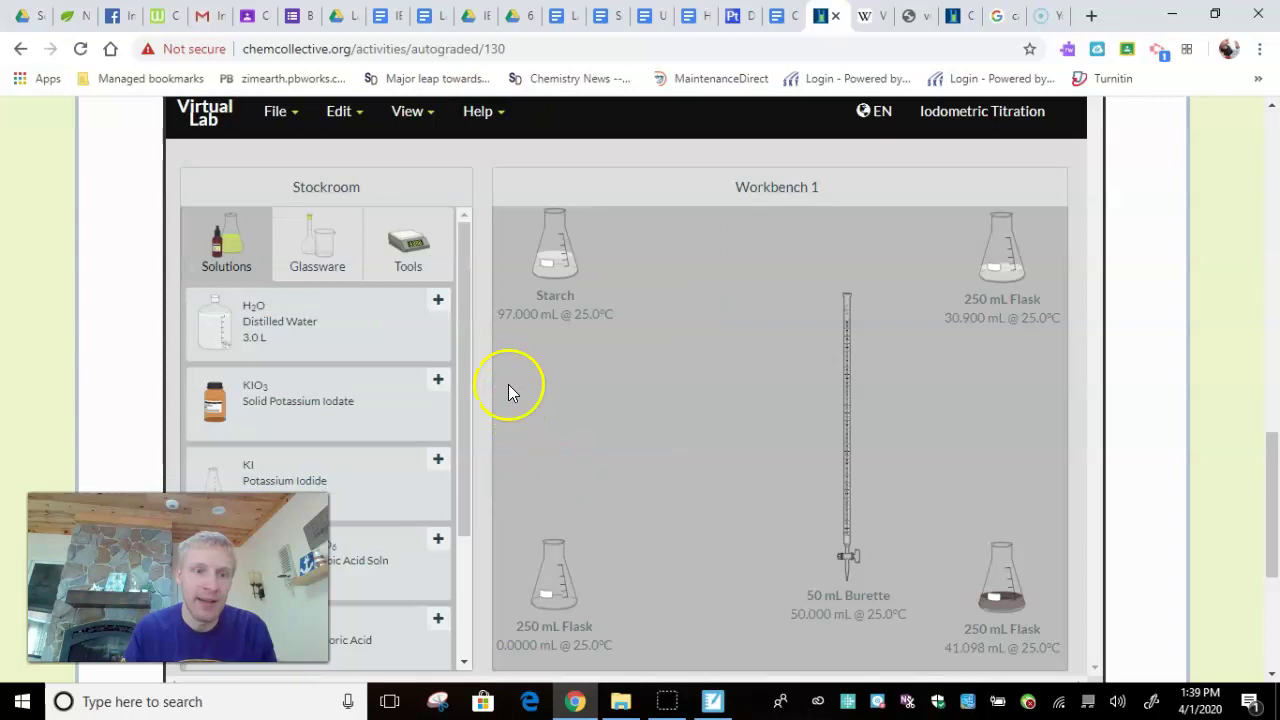
Add KI solution and pour 5 mL of it into the empty 250 mL flask
left_click_drag(466, 323, 460, 441)
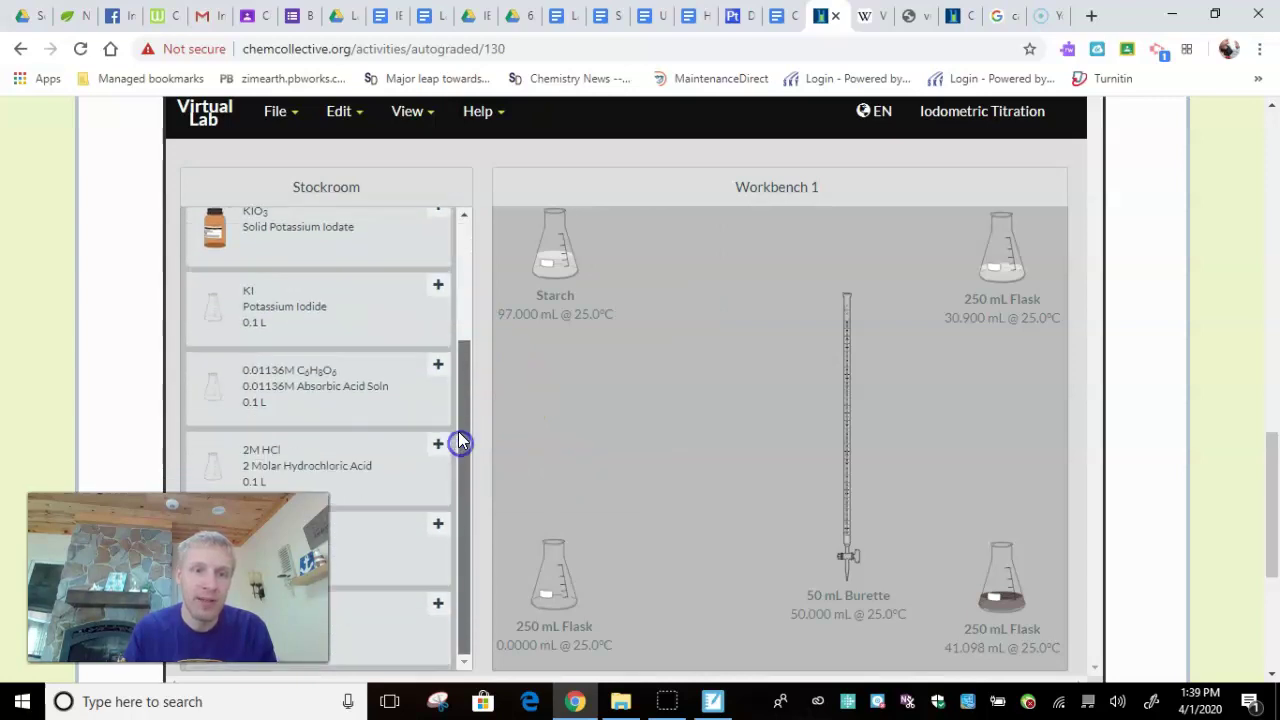
double_click(314, 309)
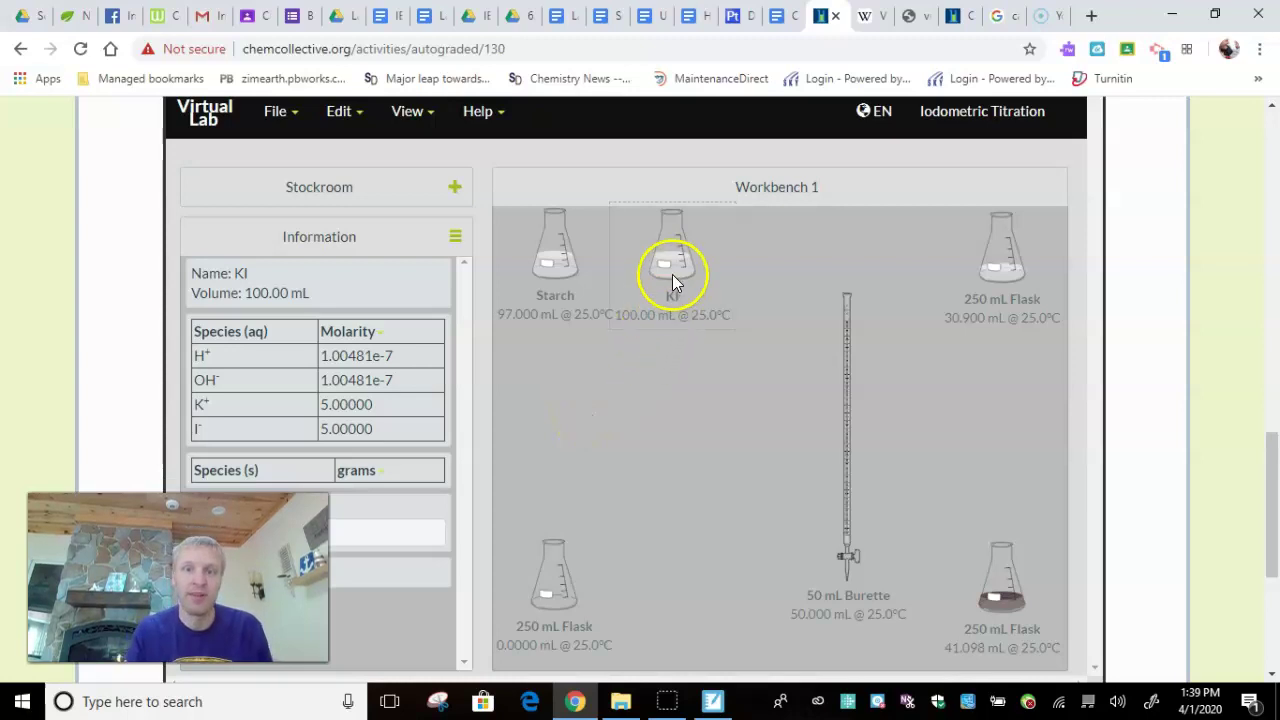
left_click_drag(672, 274, 563, 572)
type("5")
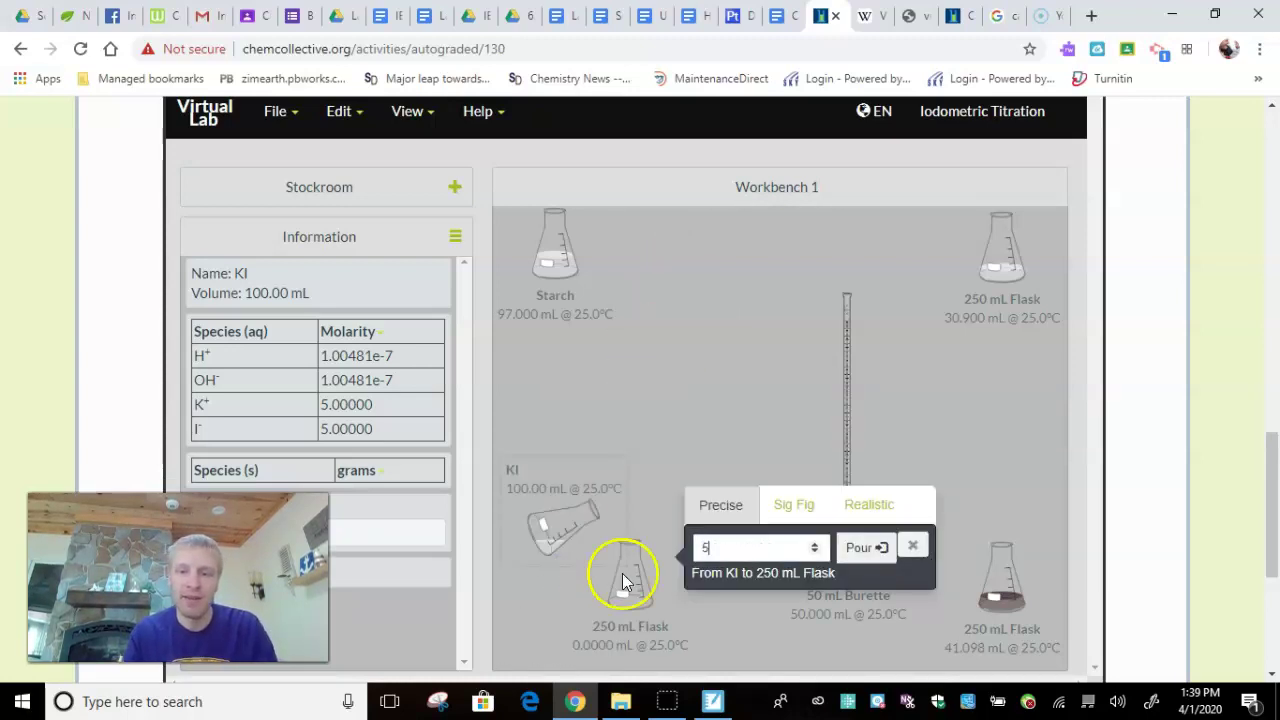
left_click(864, 548)
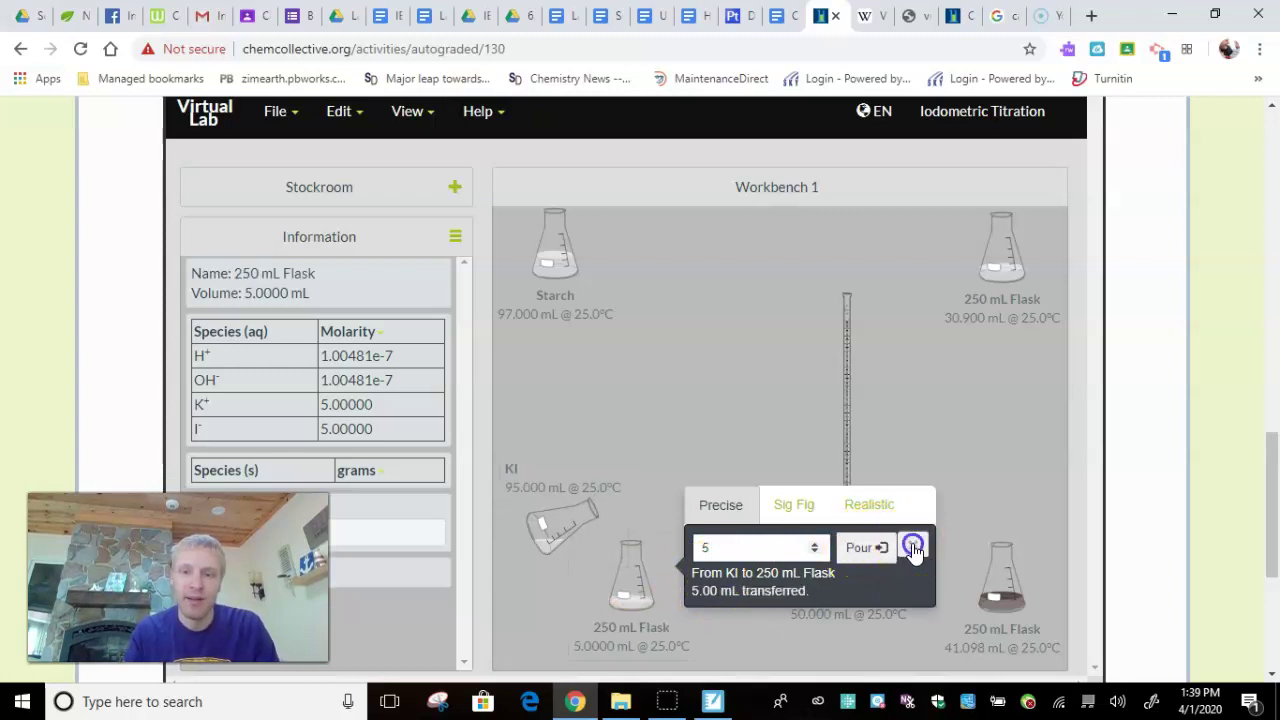
left_click(913, 548)
left_click_drag(571, 498, 681, 263)
Remove the KI flask to free space on the full workbench
left_click(330, 188)
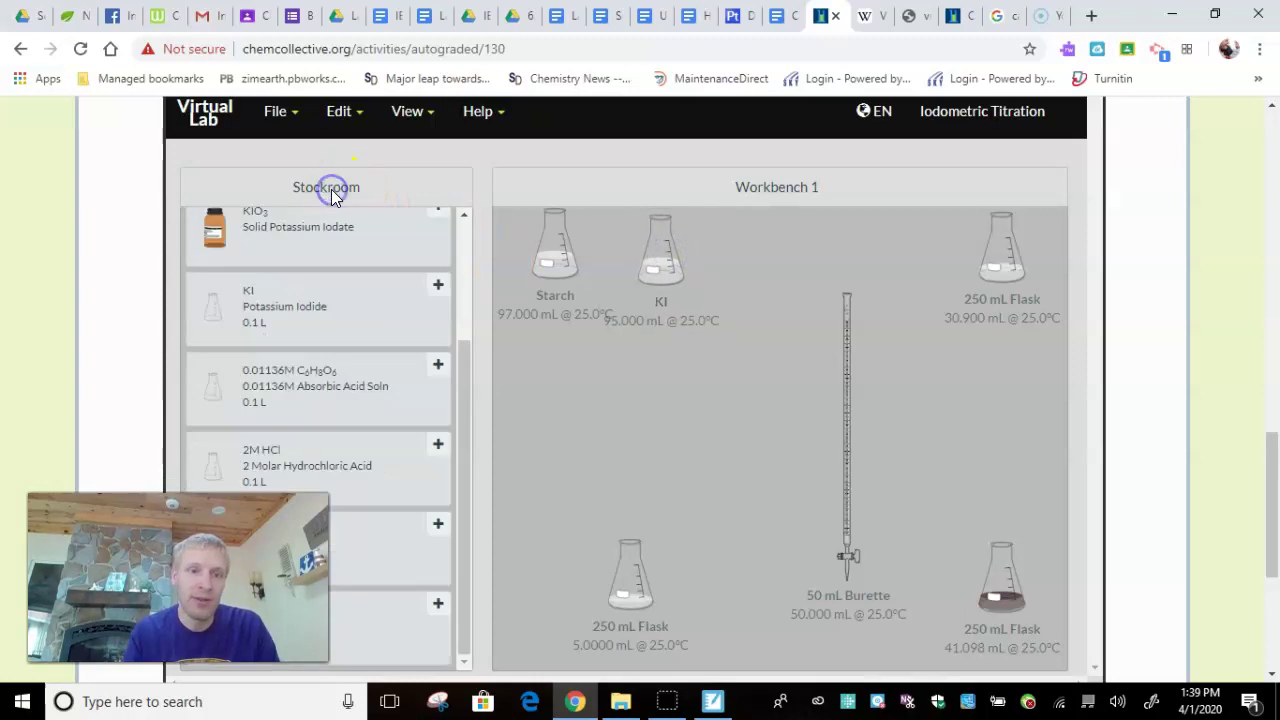
left_click(331, 462)
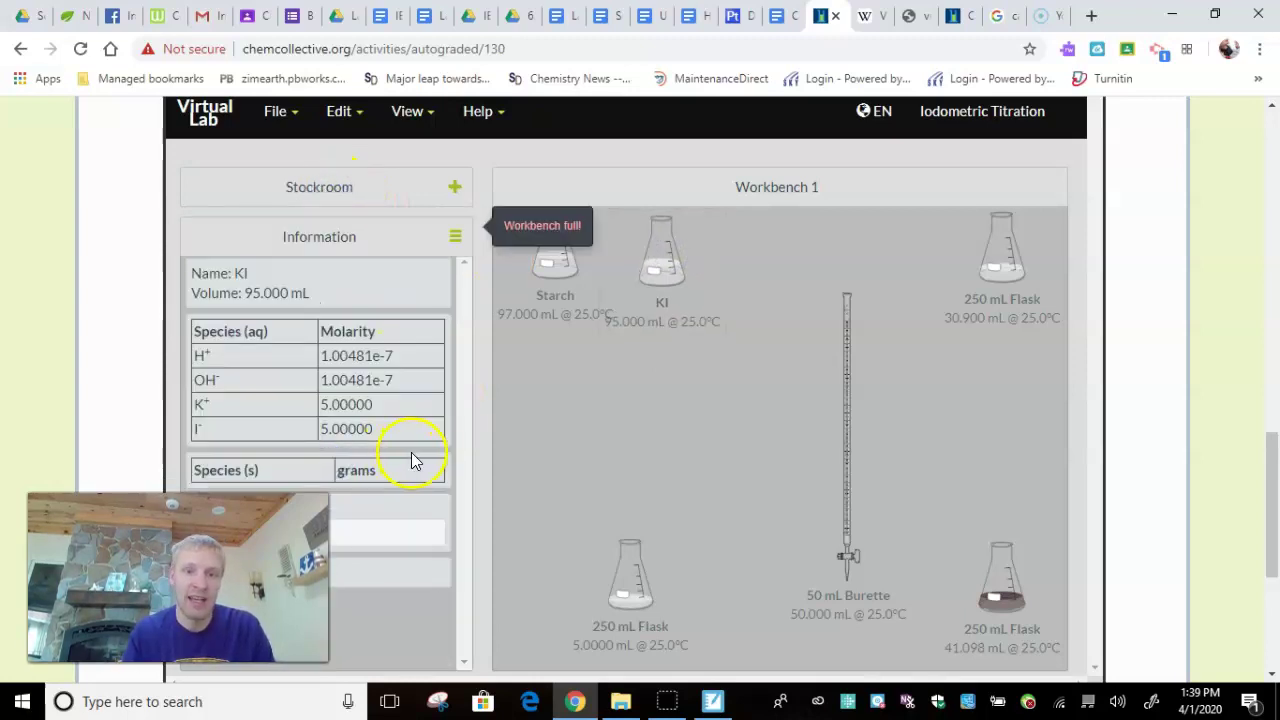
left_click(672, 274)
right_click(672, 274)
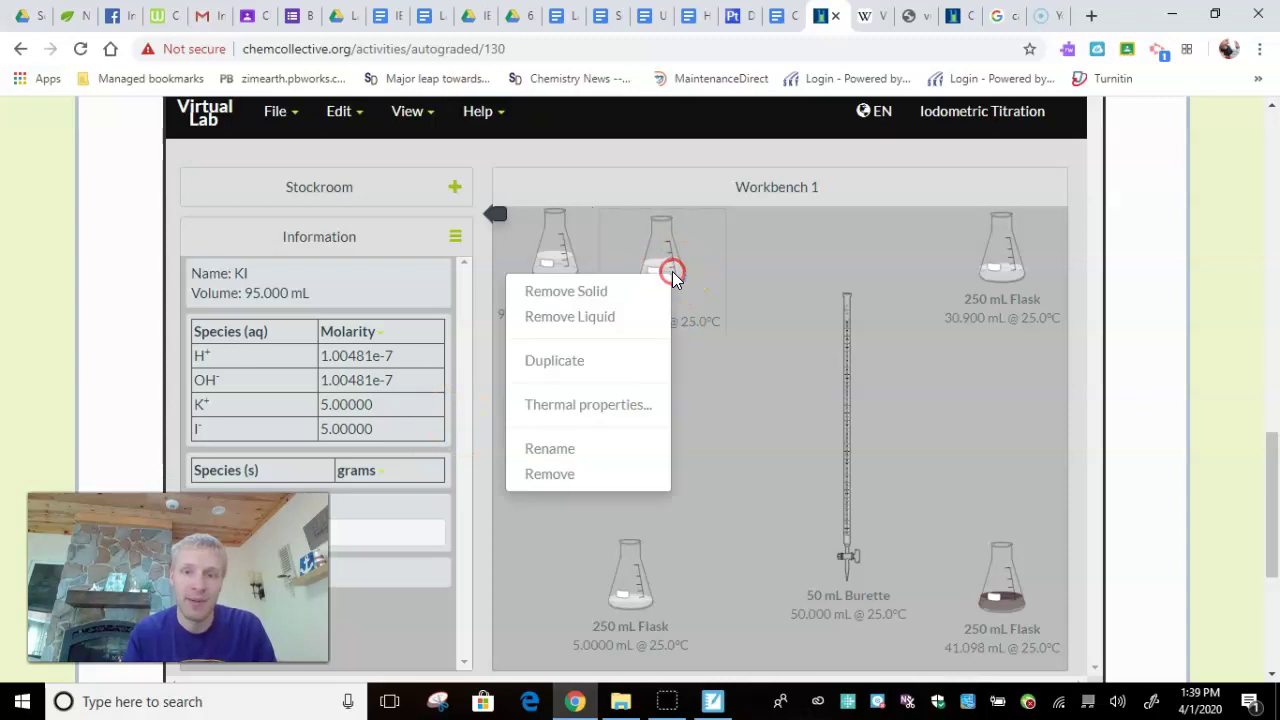
left_click(559, 475)
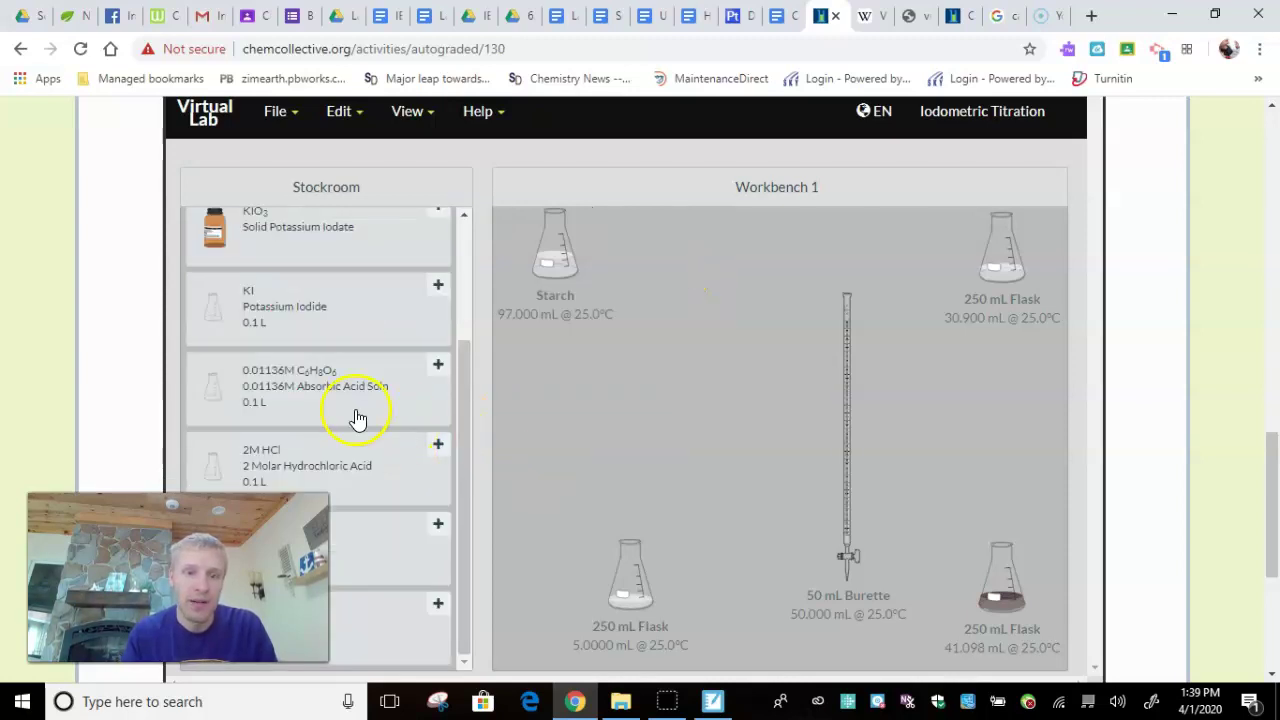
Add 2M HCl and pour 4 mL of it into the 250 mL flask
left_click(330, 450)
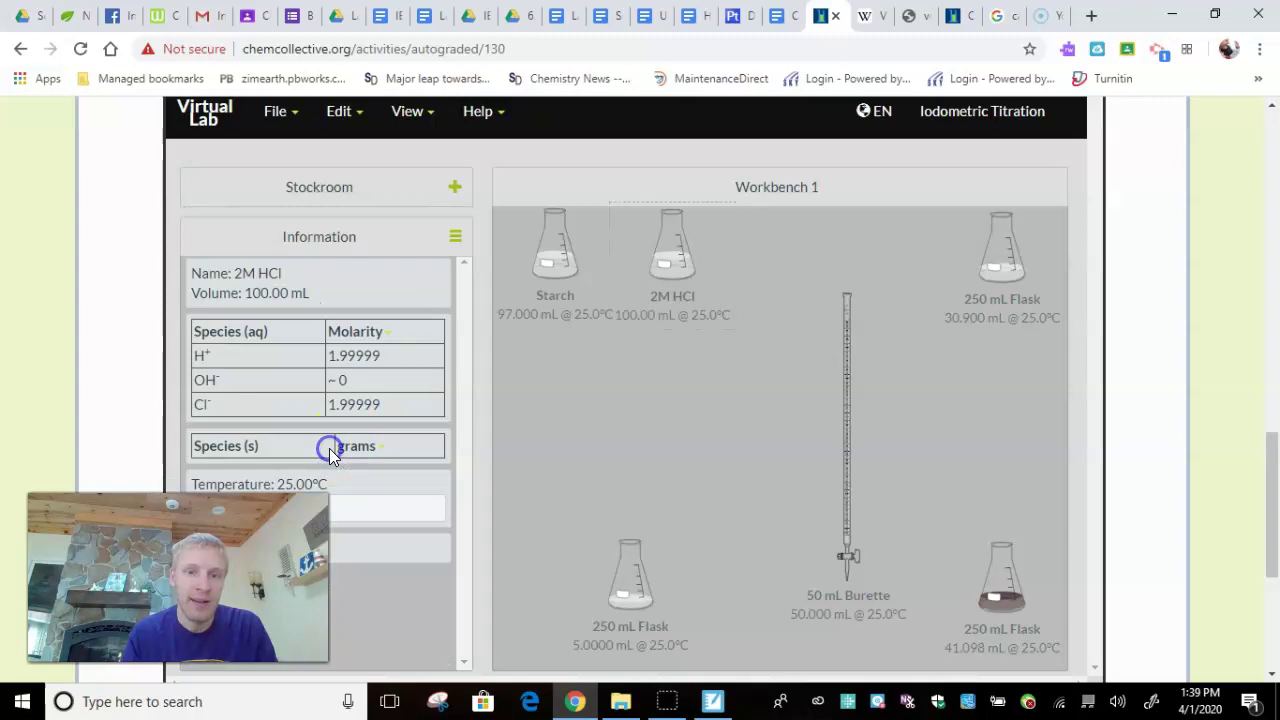
left_click(680, 258)
left_click_drag(680, 258, 633, 552)
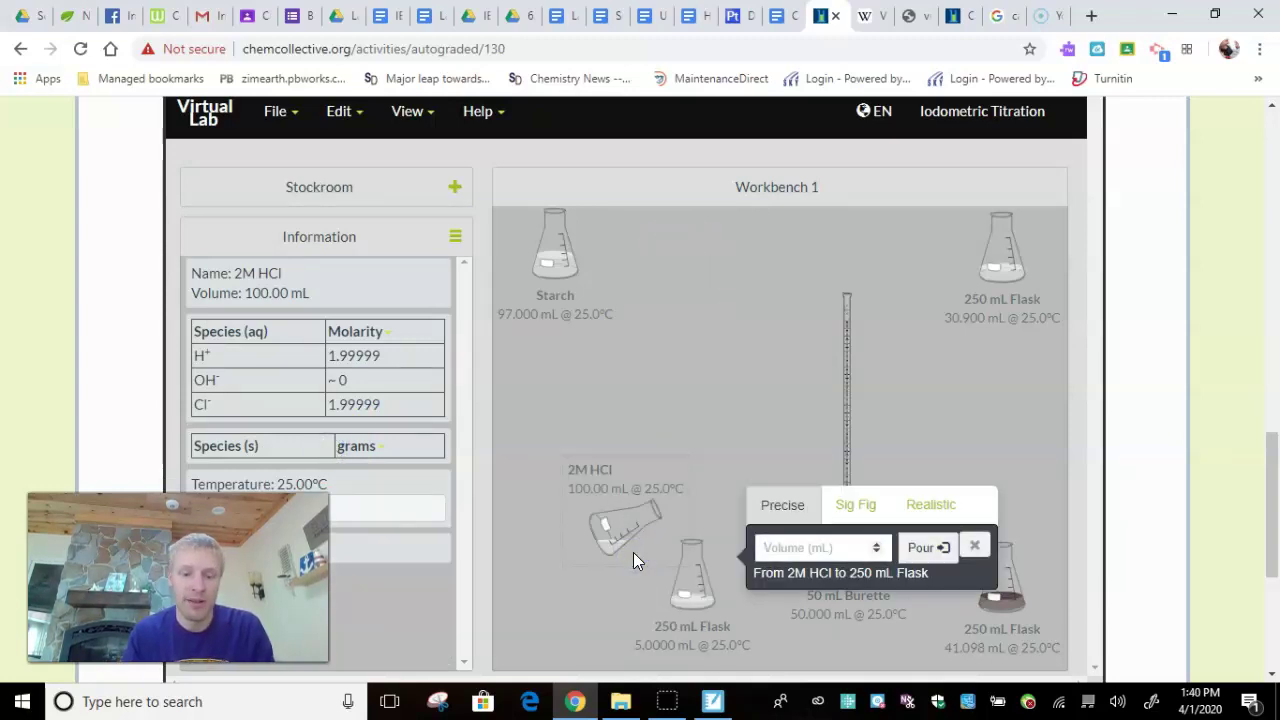
type("4")
left_click(928, 549)
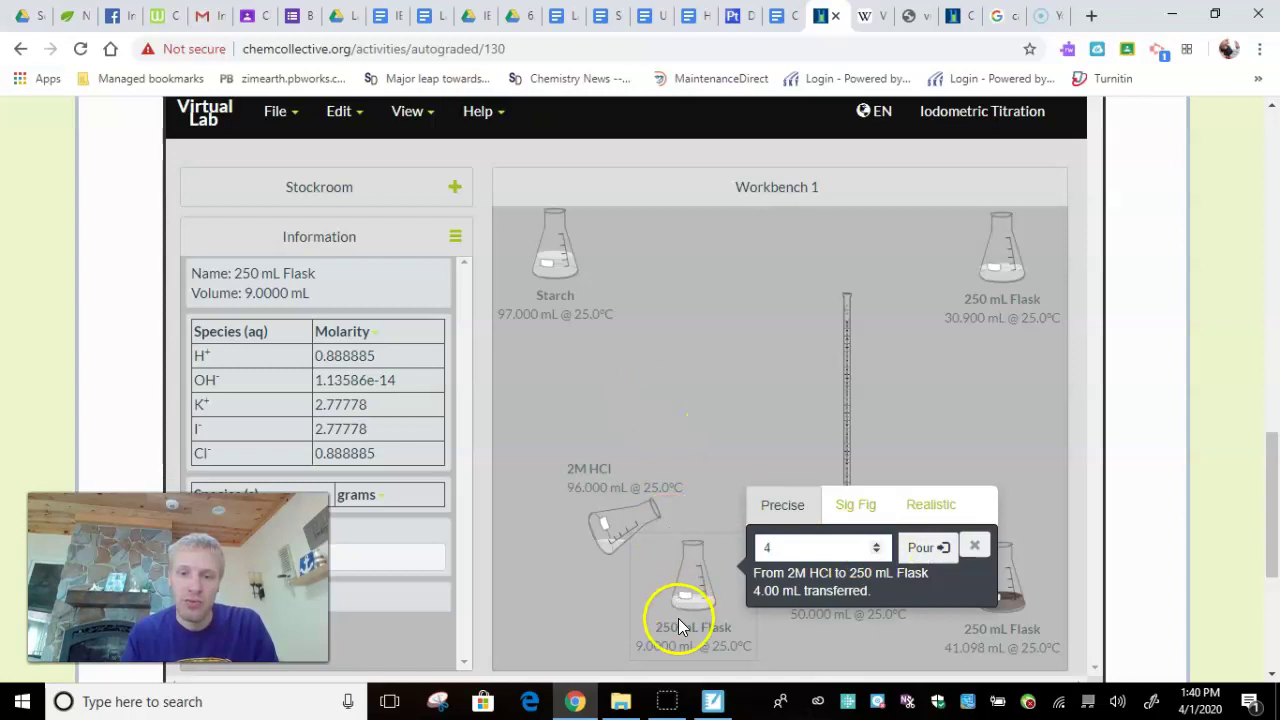
left_click(974, 545)
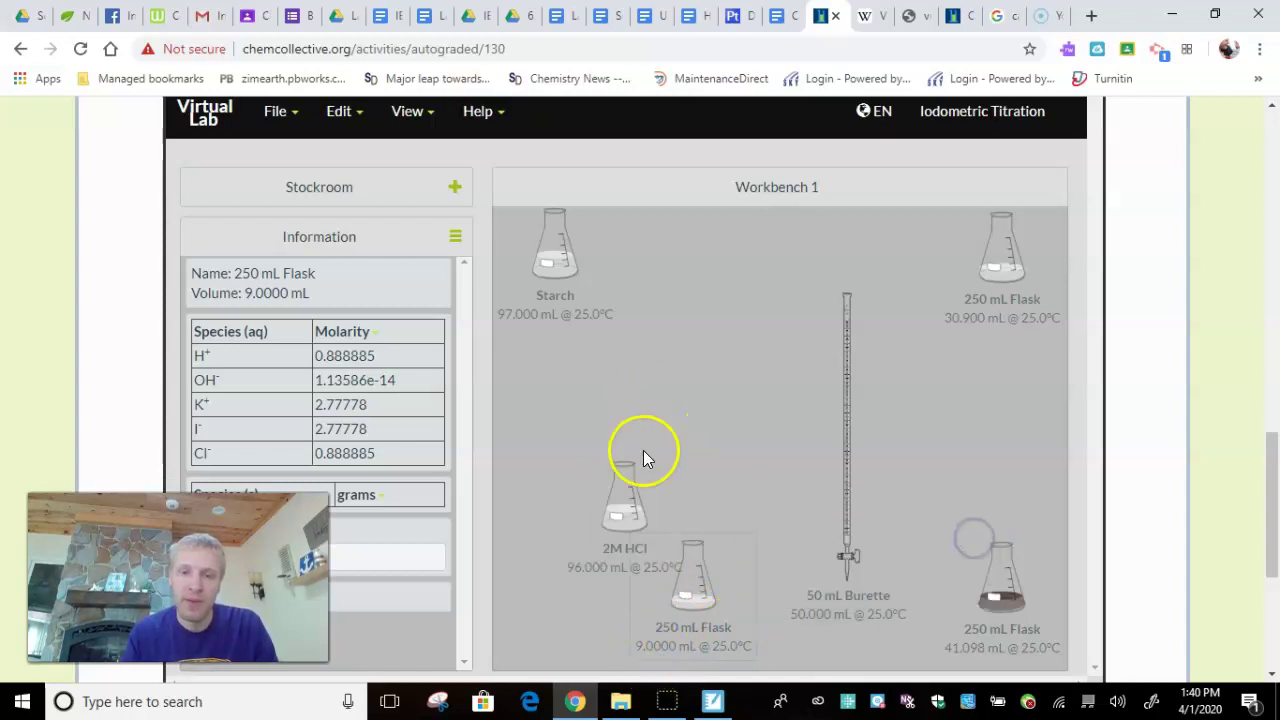
left_click_drag(629, 491, 675, 235)
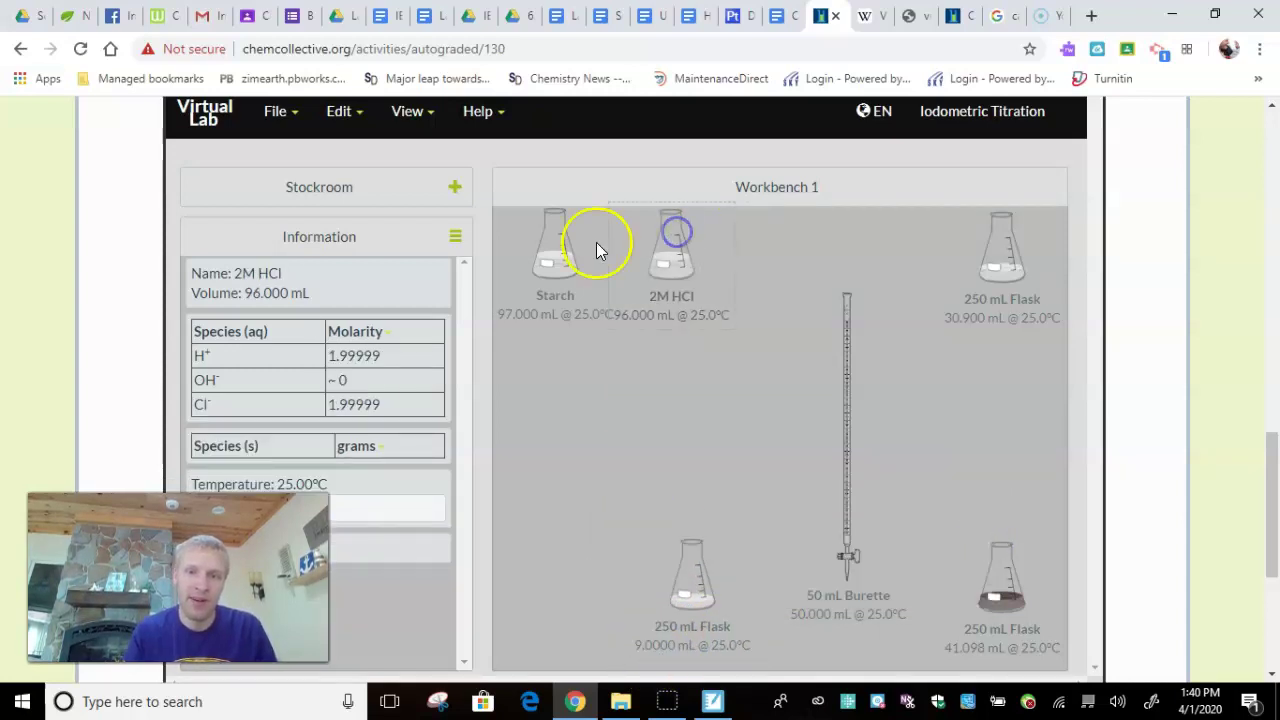
Pour 3 mL of starch into the 250 mL flask, bringing it to 12 mL
left_click_drag(557, 246, 692, 542)
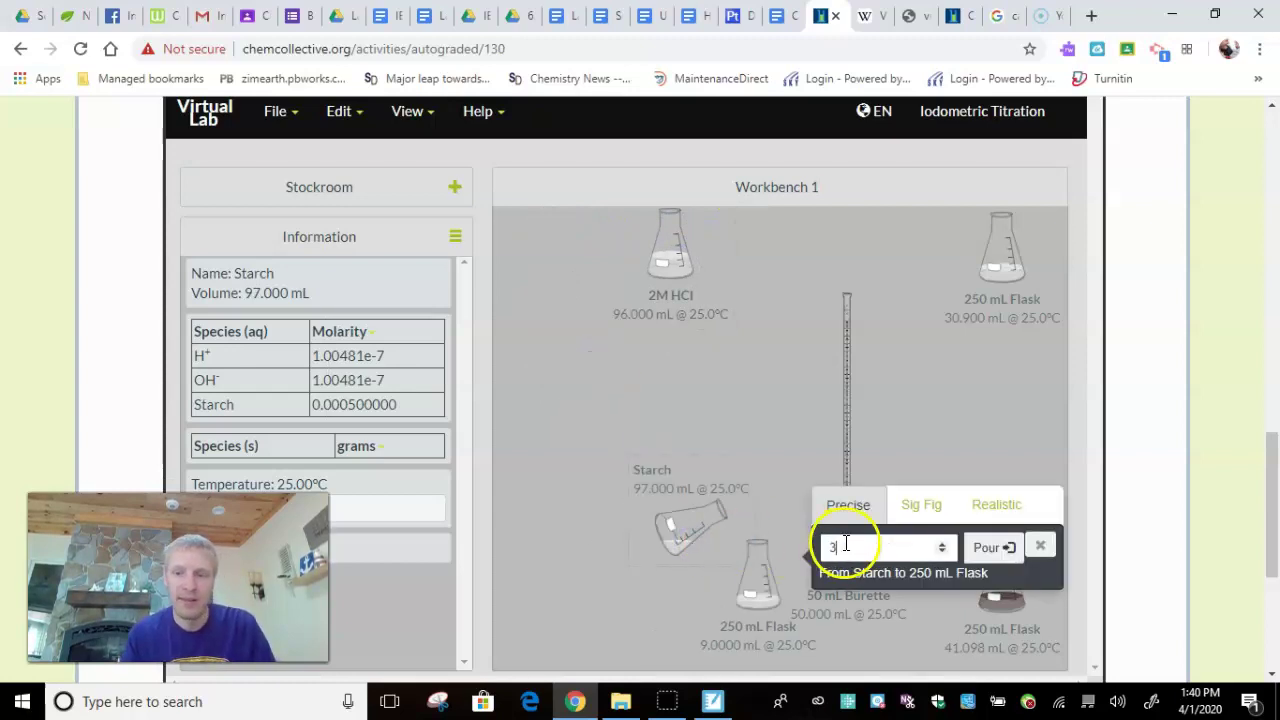
type("3")
left_click(985, 547)
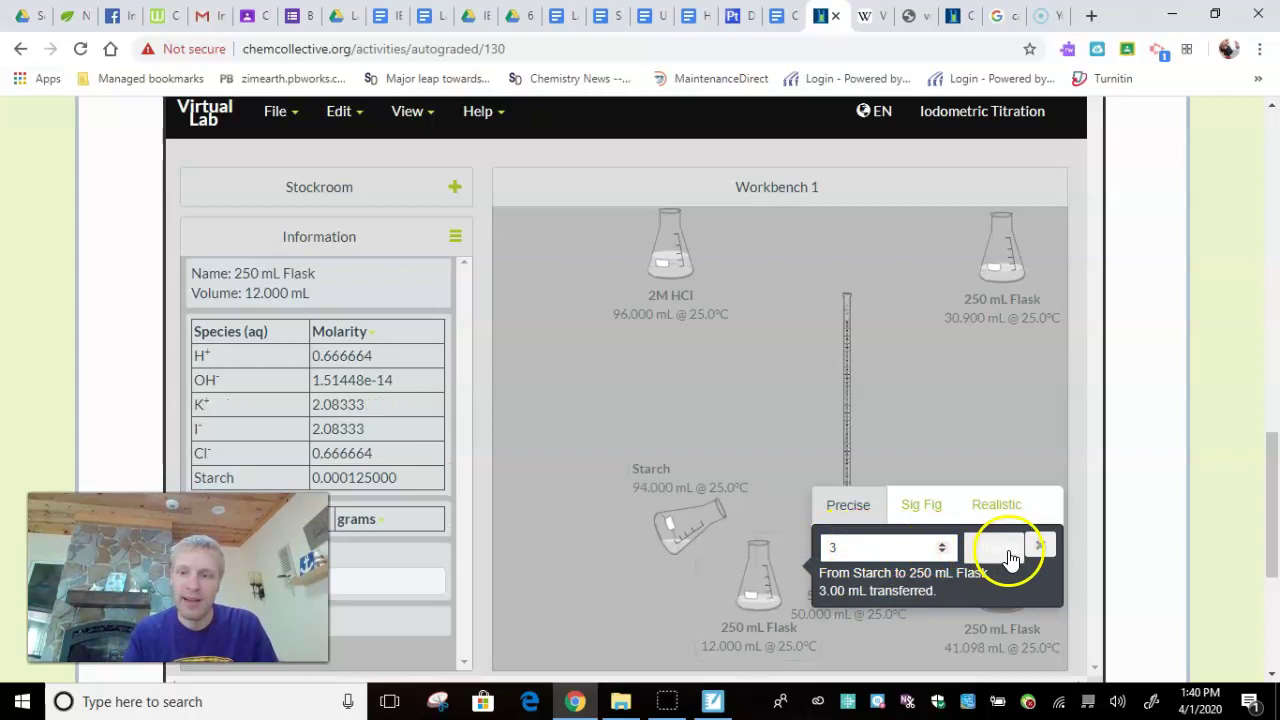
left_click(1043, 553)
left_click(702, 503)
Move the Starch flask beside 2M HCl and add the Peach solution from the stockroom
left_click_drag(577, 303, 777, 270)
left_click(293, 181)
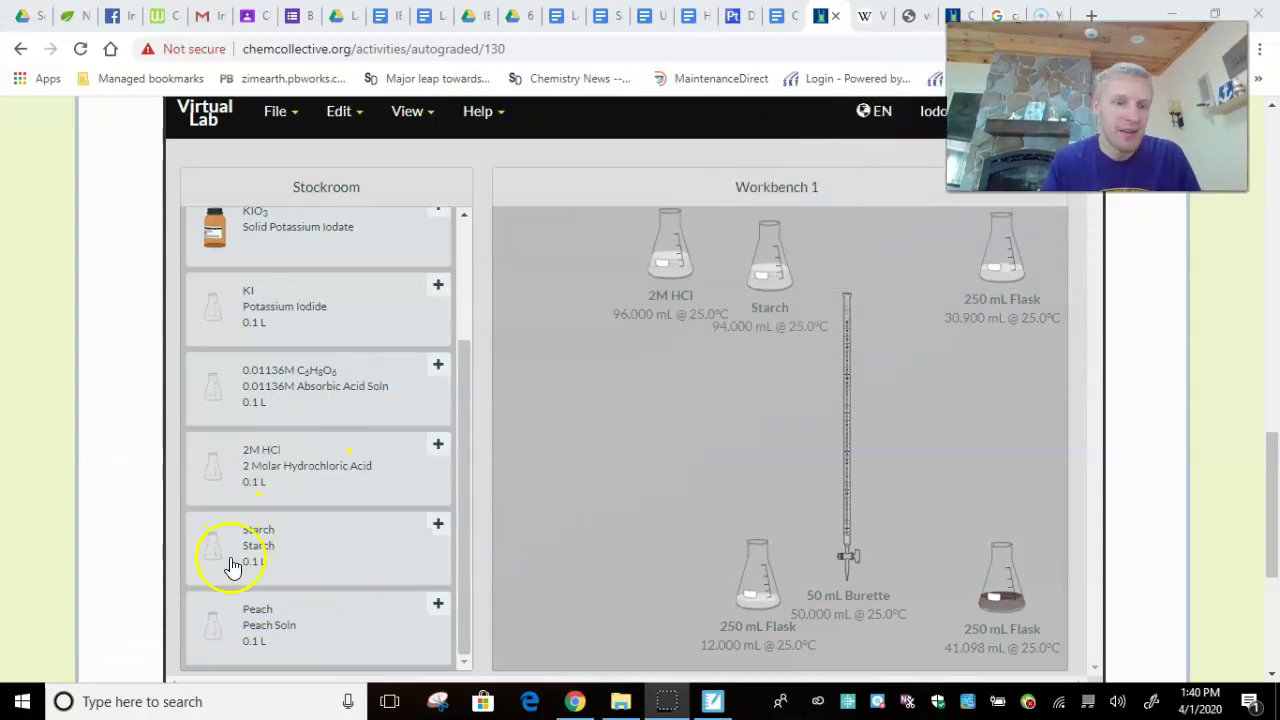
left_click(280, 620)
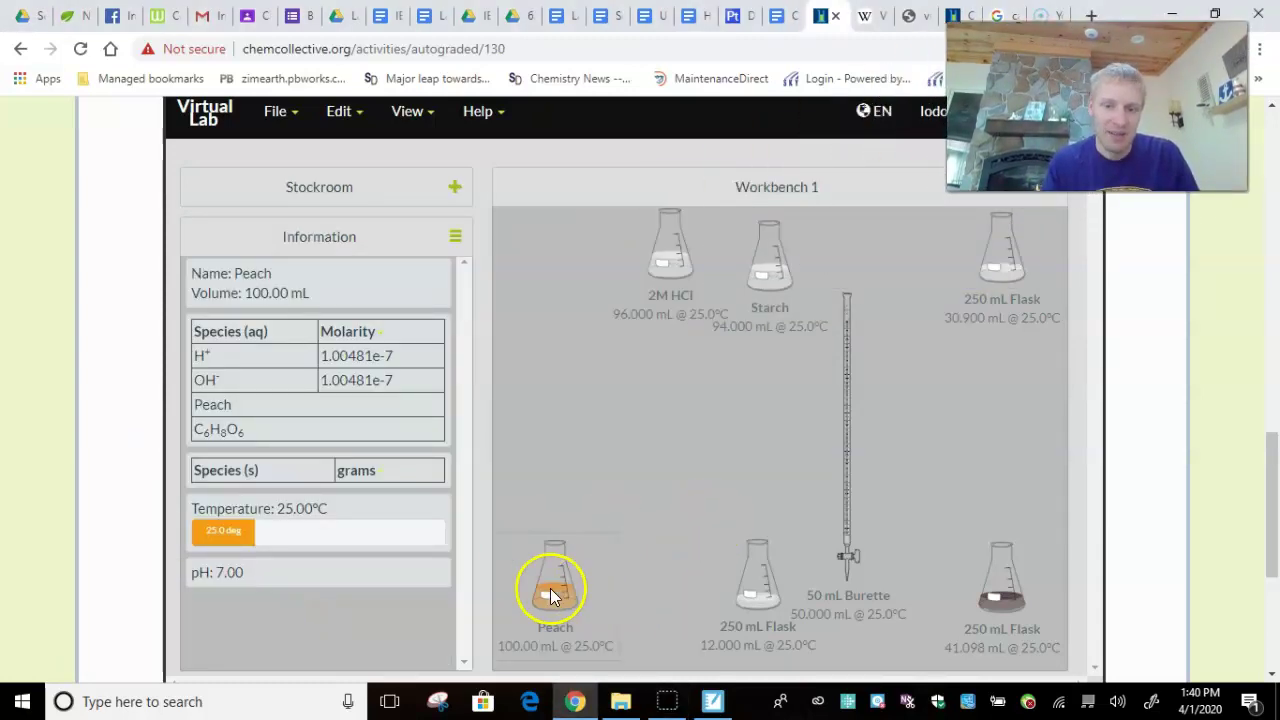
Pour 10 mL of peach into the 250 mL flask and move Peach to the top-left
left_click_drag(550, 588, 746, 576)
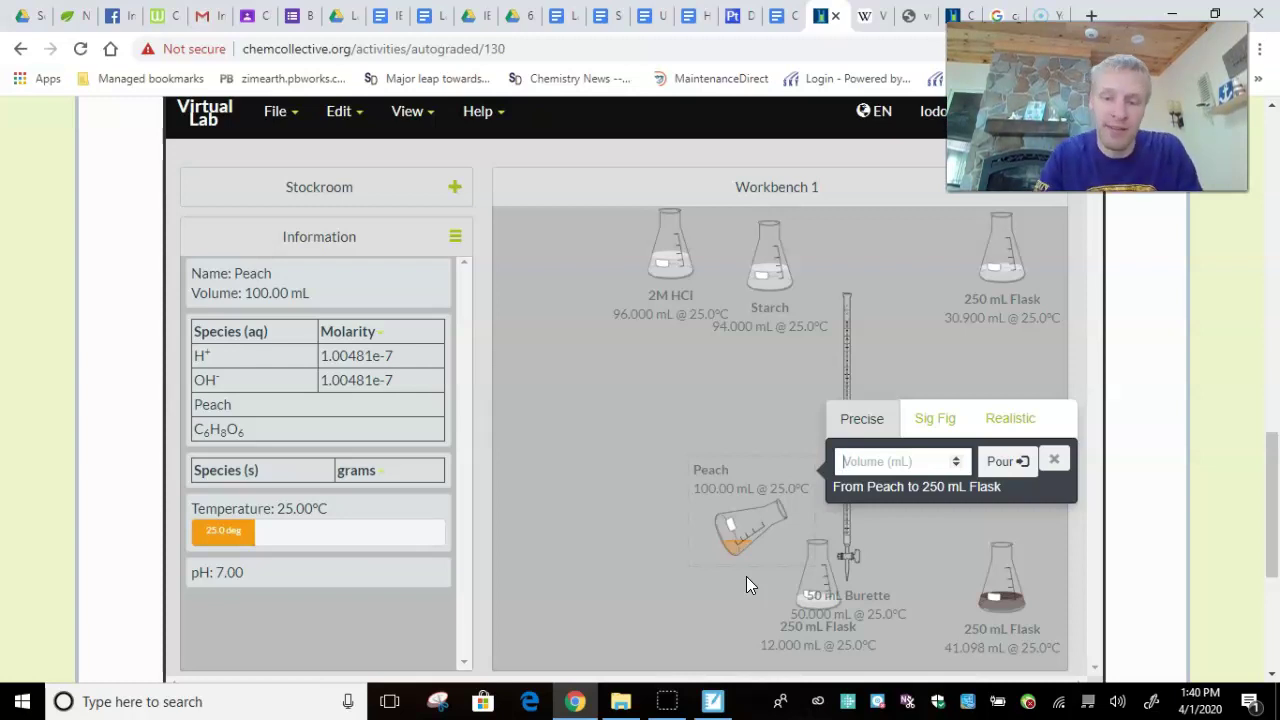
type("10")
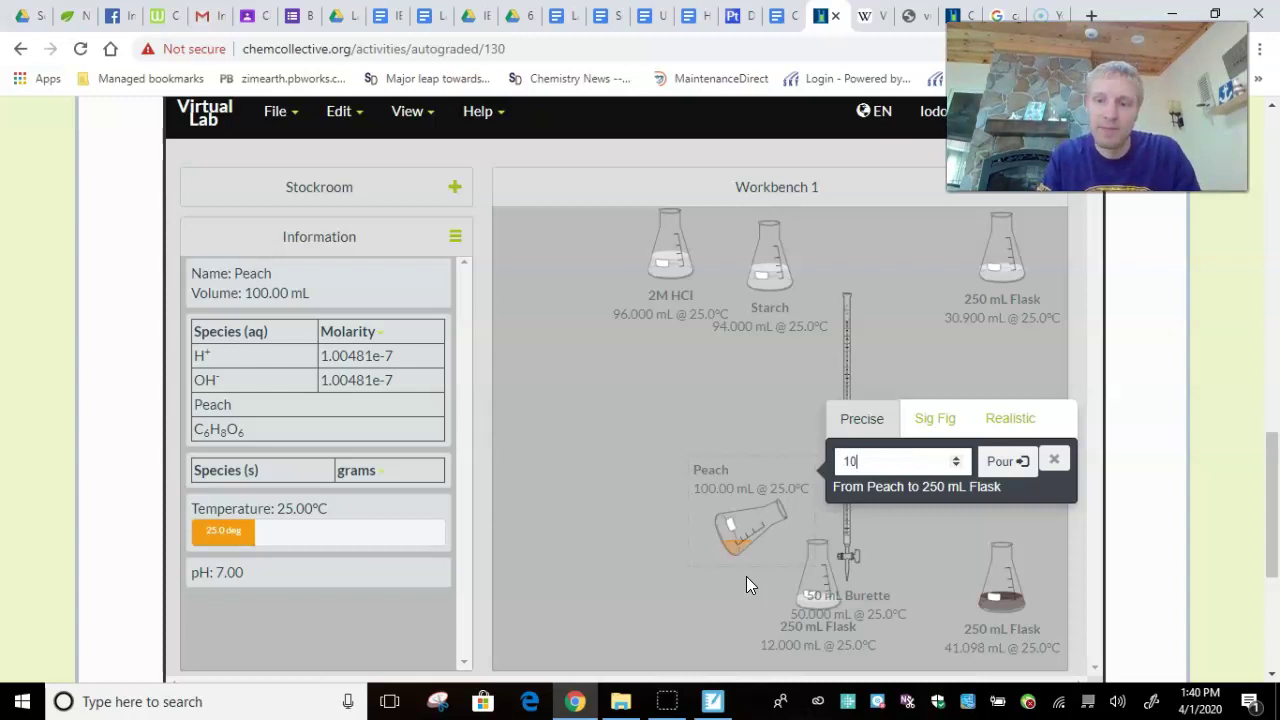
left_click(1003, 461)
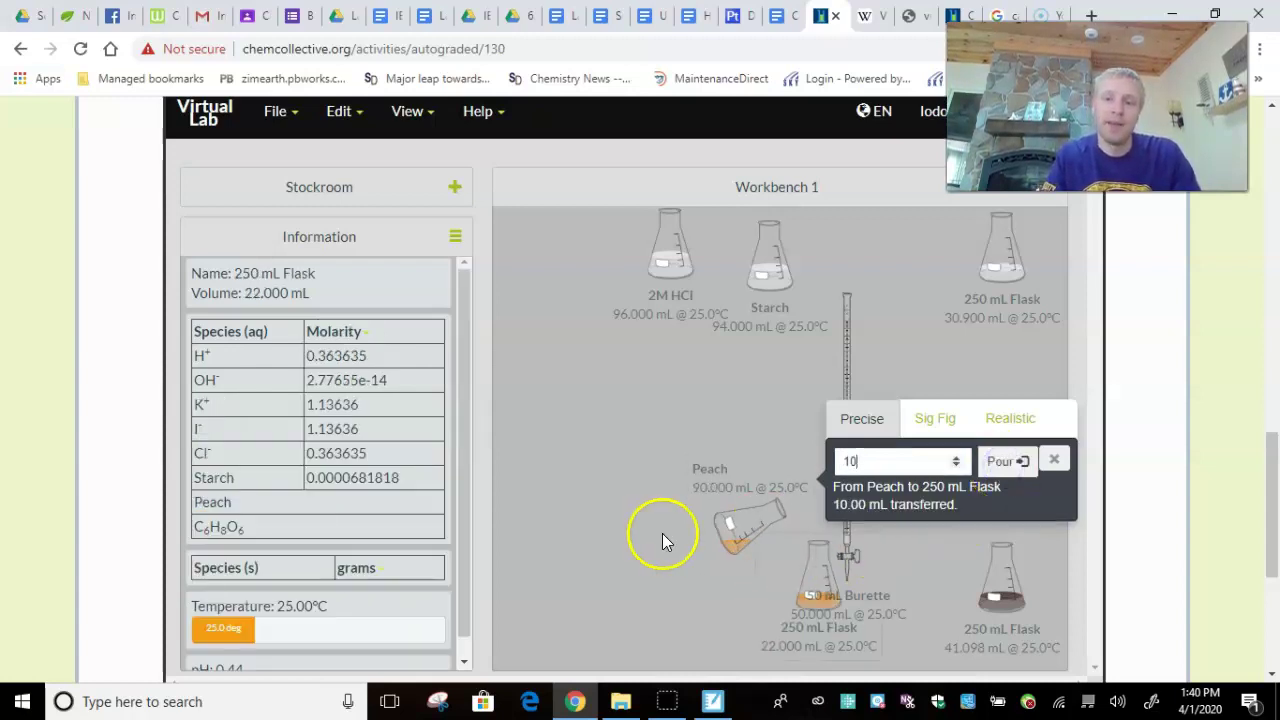
left_click(1053, 459)
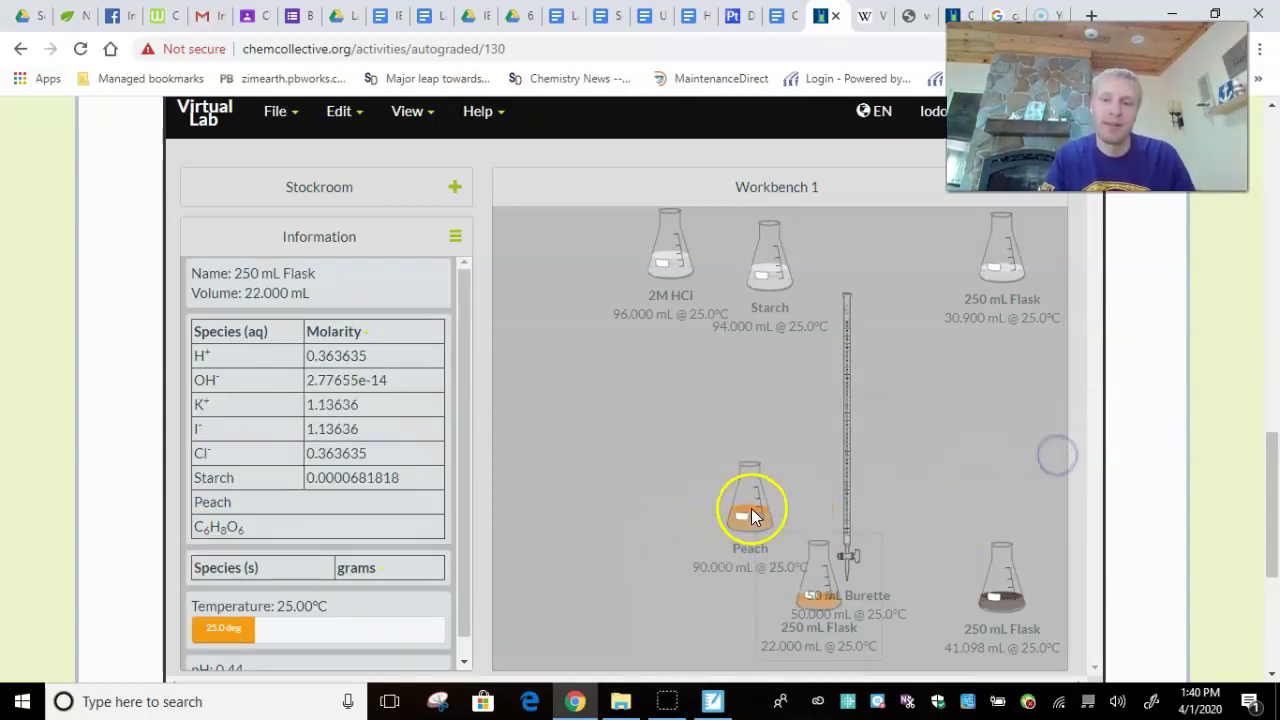
left_click_drag(750, 507, 543, 242)
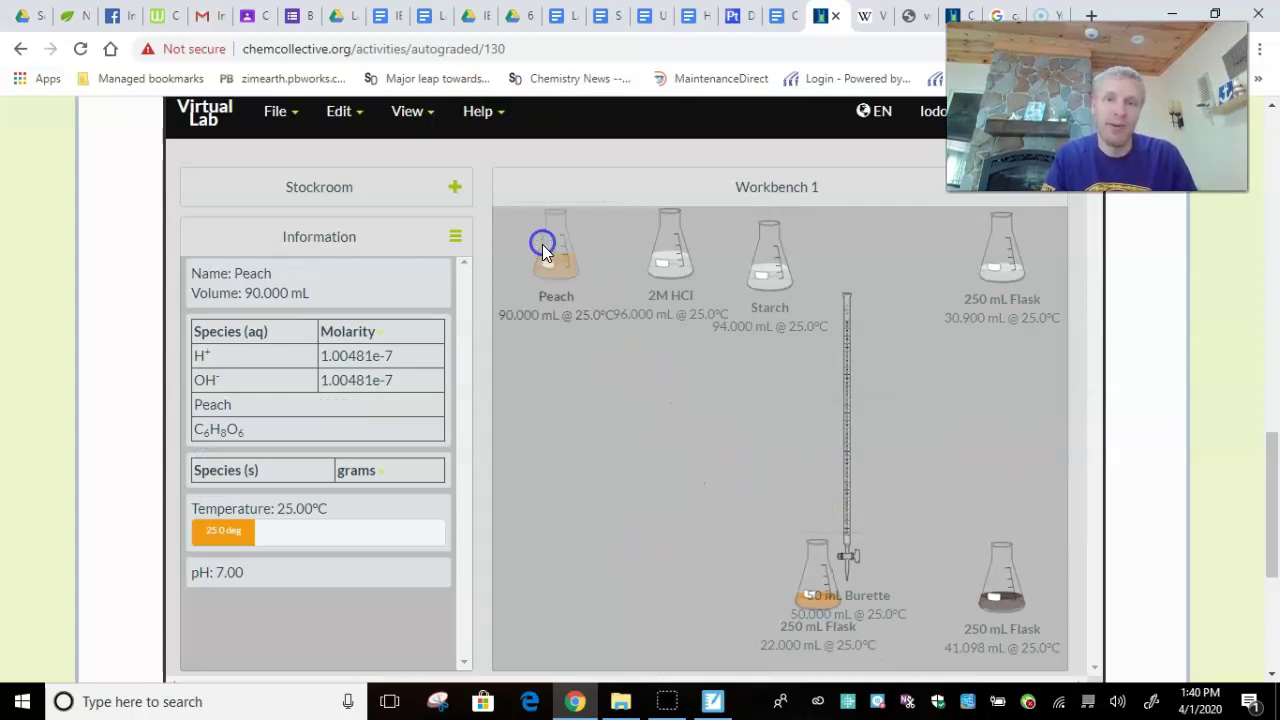
Add titrant from the burette in 0.1 mL portions until the flask darkens at 28.299 mL
mouse_move(818, 585)
left_mouse_down()
mouse_move(738, 543)
mouse_move(714, 551)
mouse_move(803, 592)
left_mouse_up()
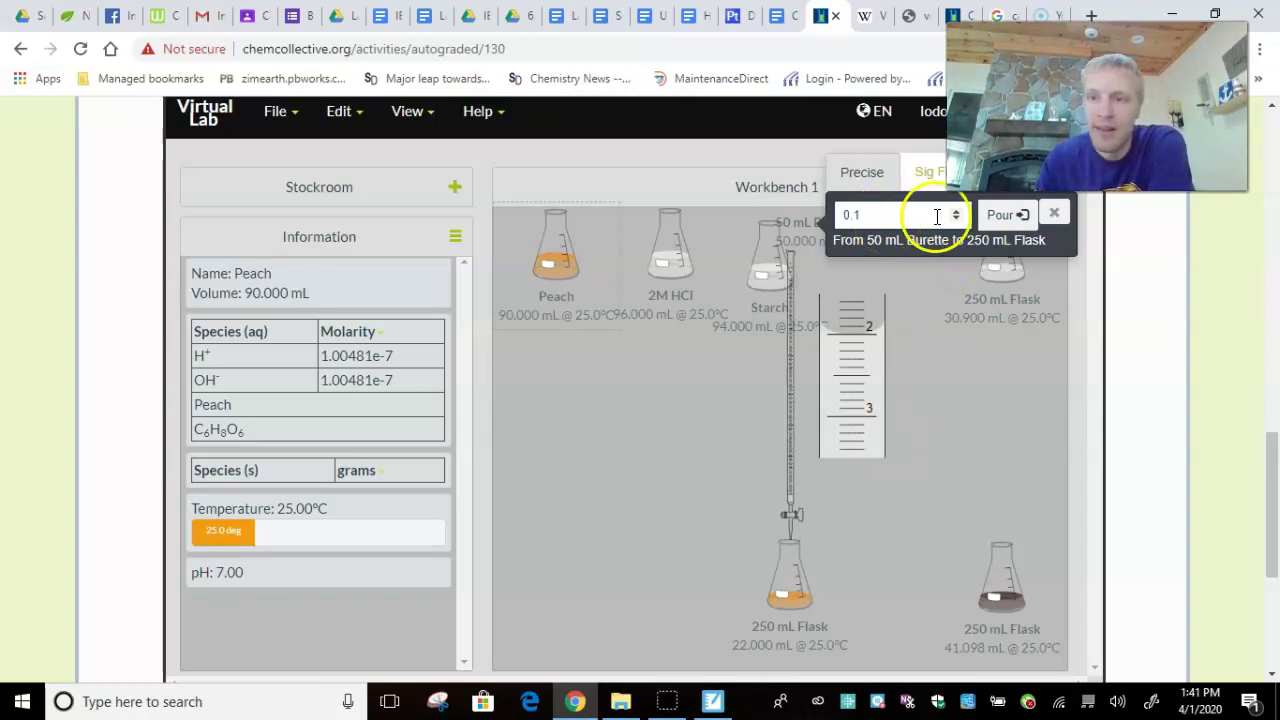
left_click(42, 680)
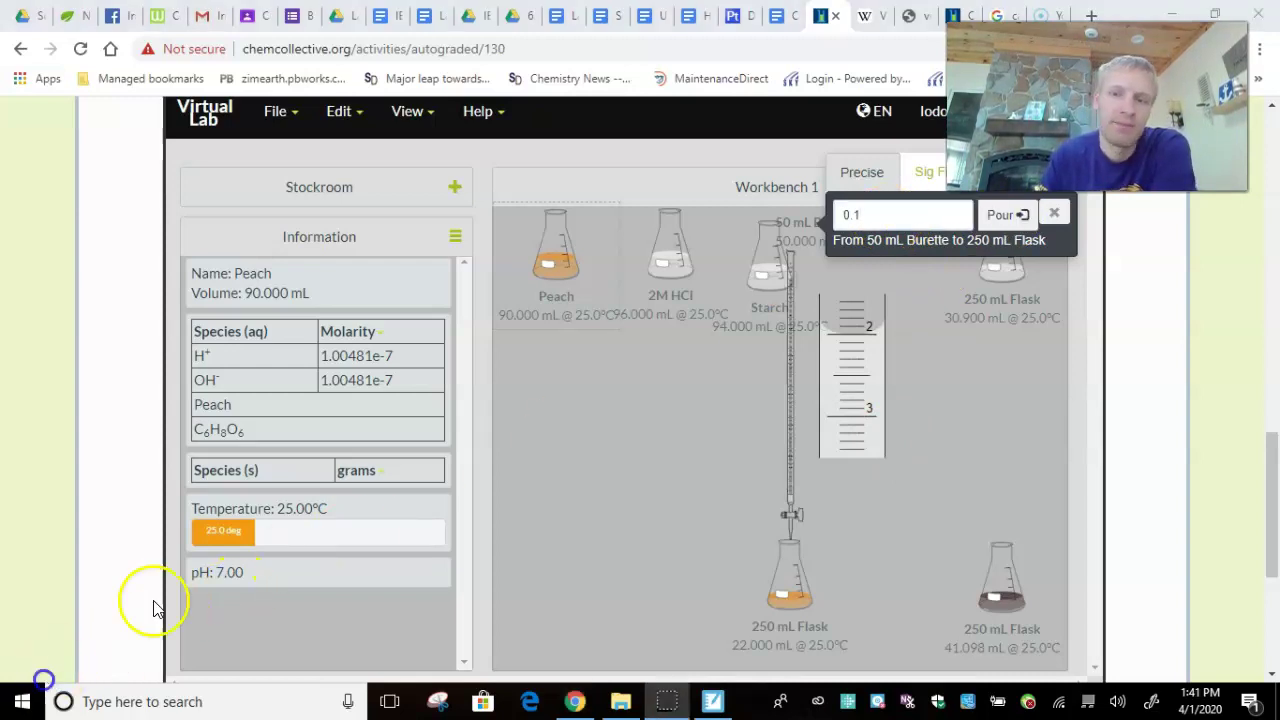
left_click(1003, 215)
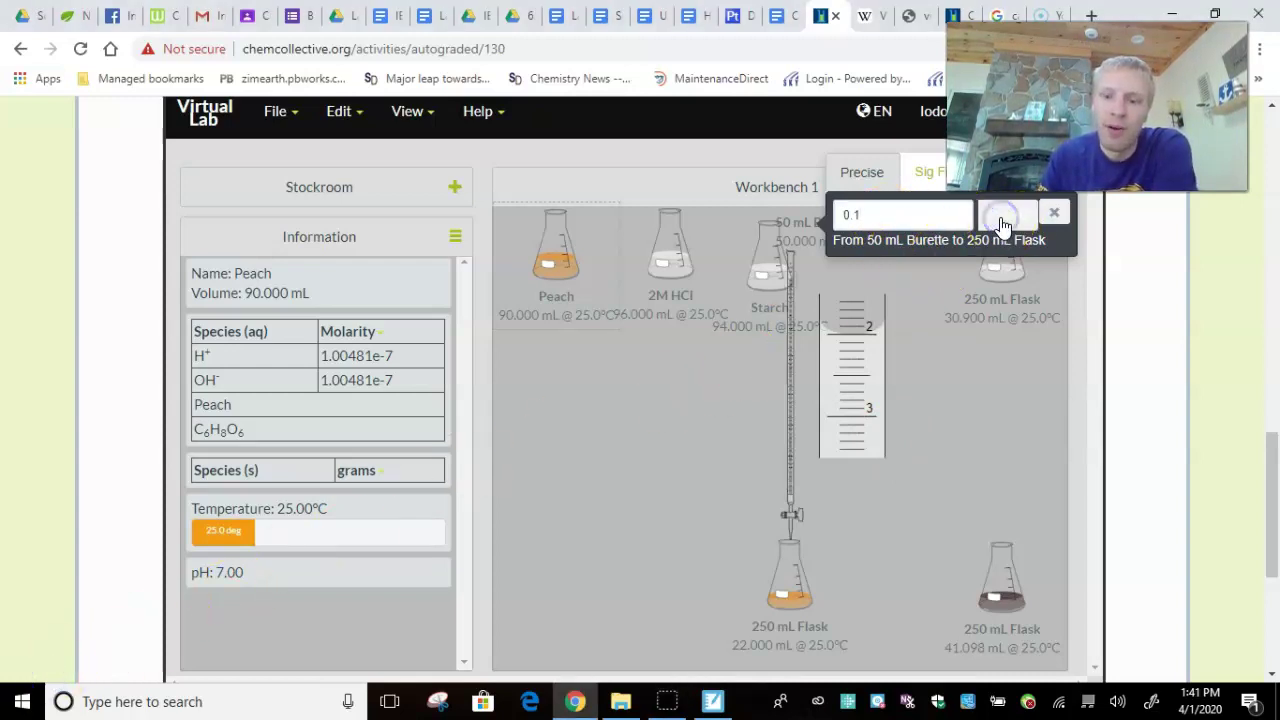
left_click(1003, 218)
left_click(1005, 222)
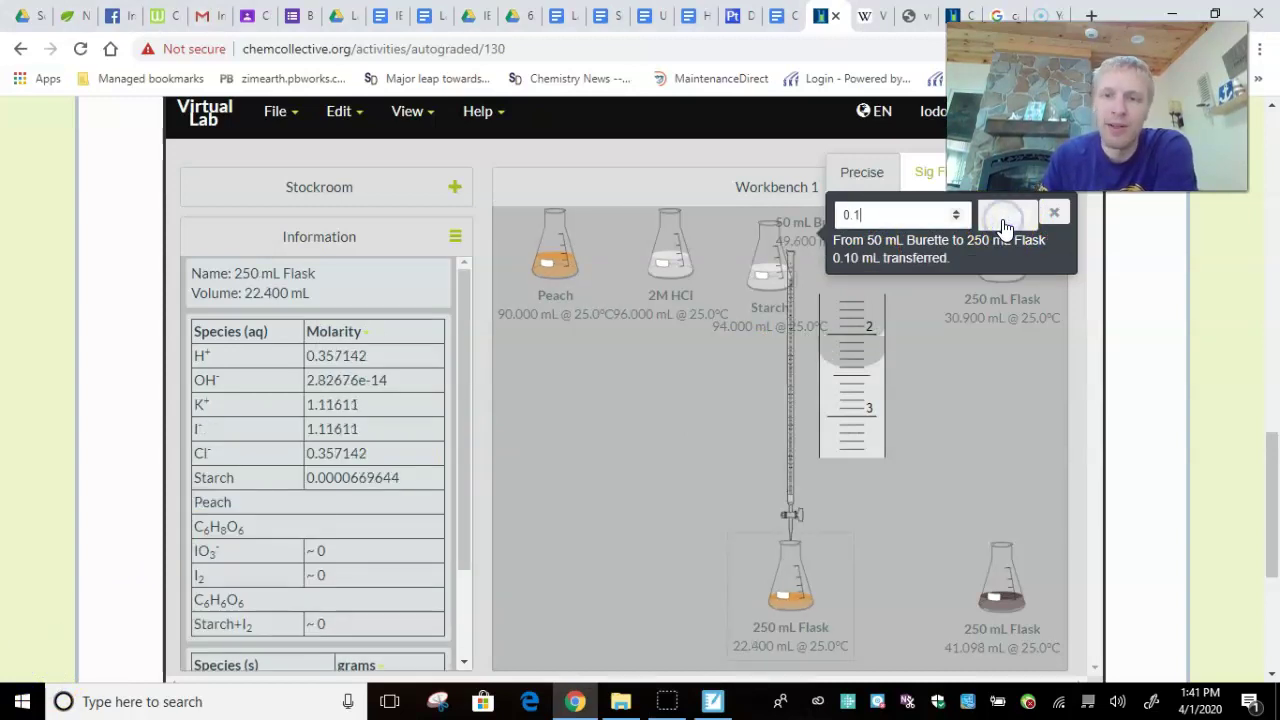
left_click(1003, 219)
left_click(1003, 219)
left_click(1003, 219)
left_click(1003, 219)
left_click(1003, 219)
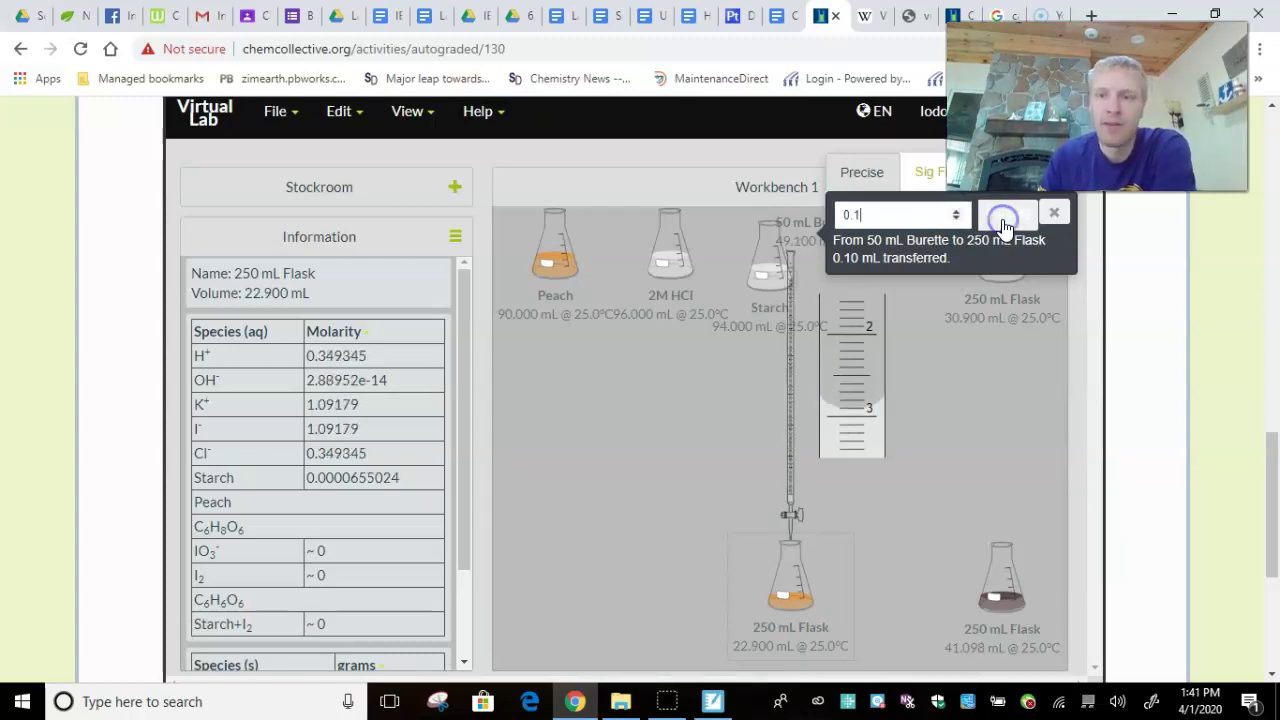
left_click(1003, 219)
left_click(1003, 219)
left_click(1003, 219)
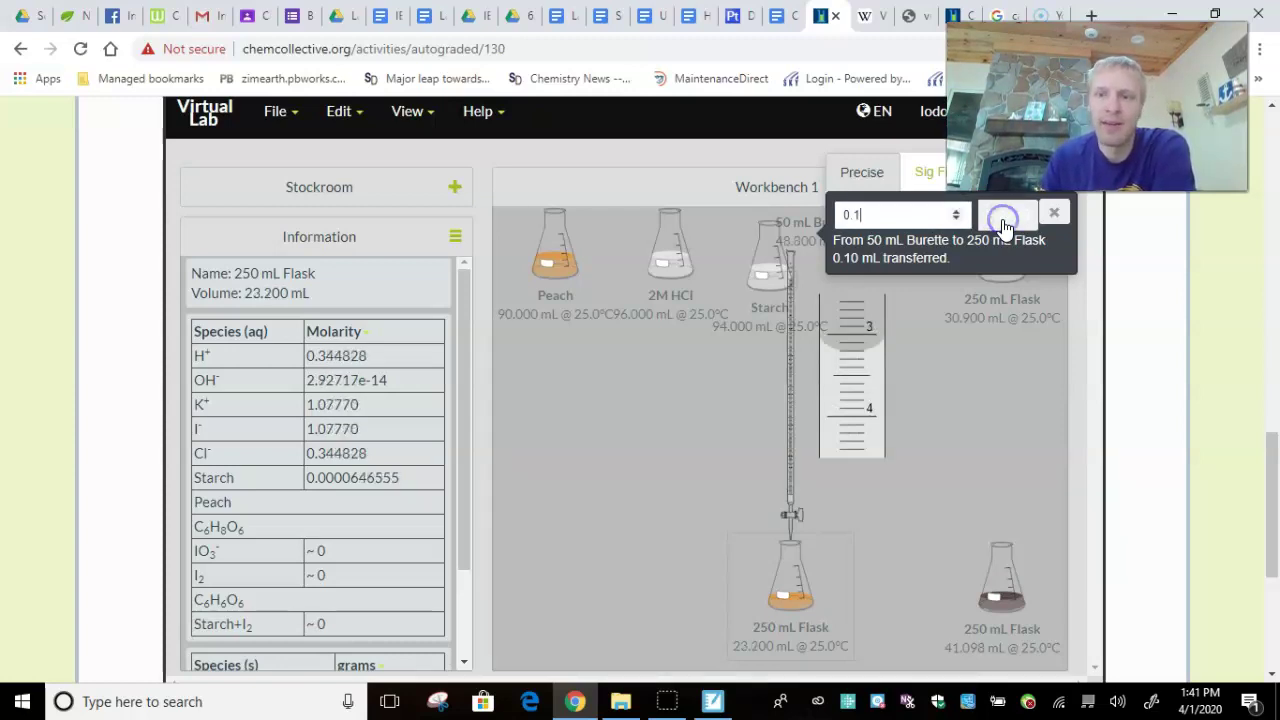
left_click(1003, 219)
left_click(1003, 219)
left_click(1003, 219)
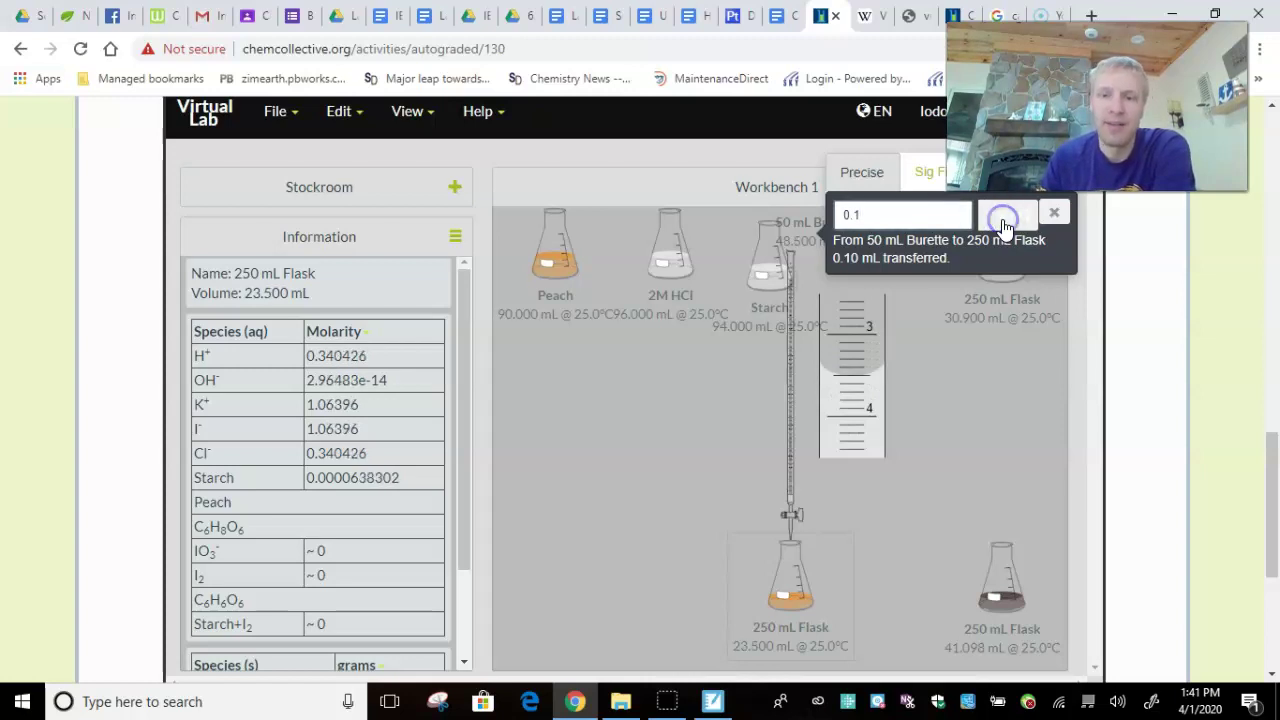
left_click(1003, 219)
left_click(1003, 219)
left_click(1003, 219)
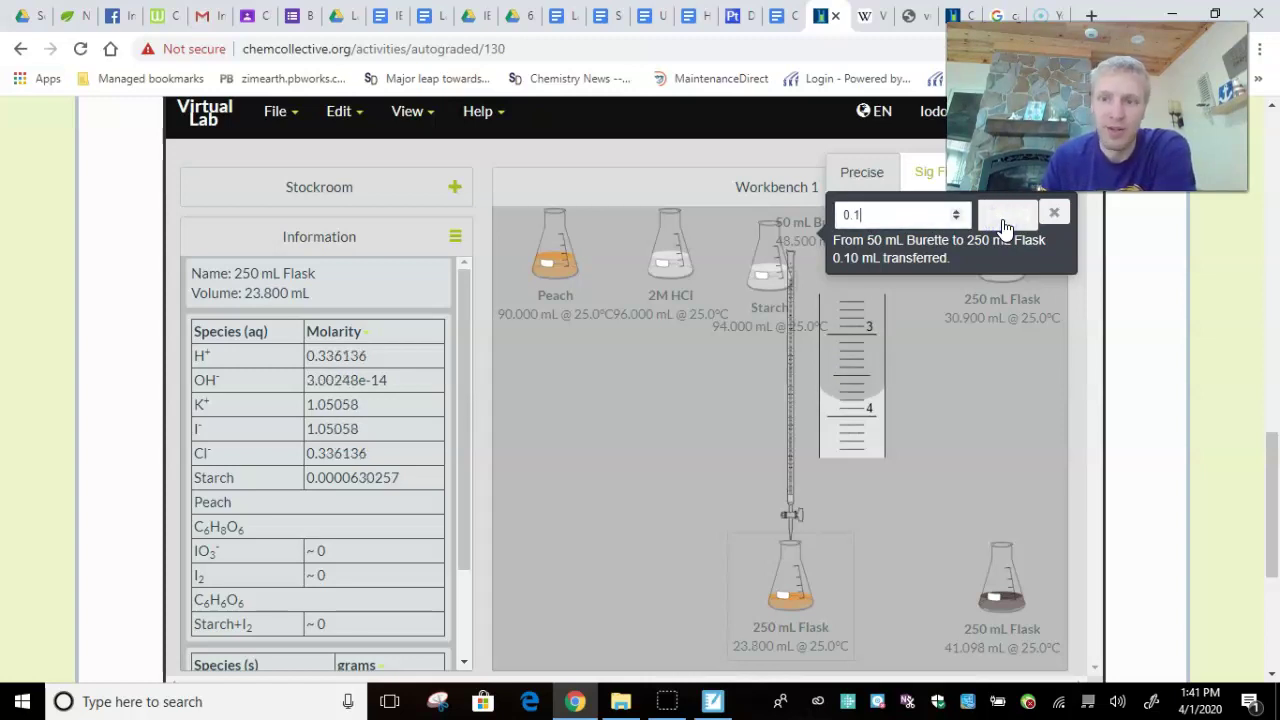
left_click(1003, 219)
left_click(1003, 219)
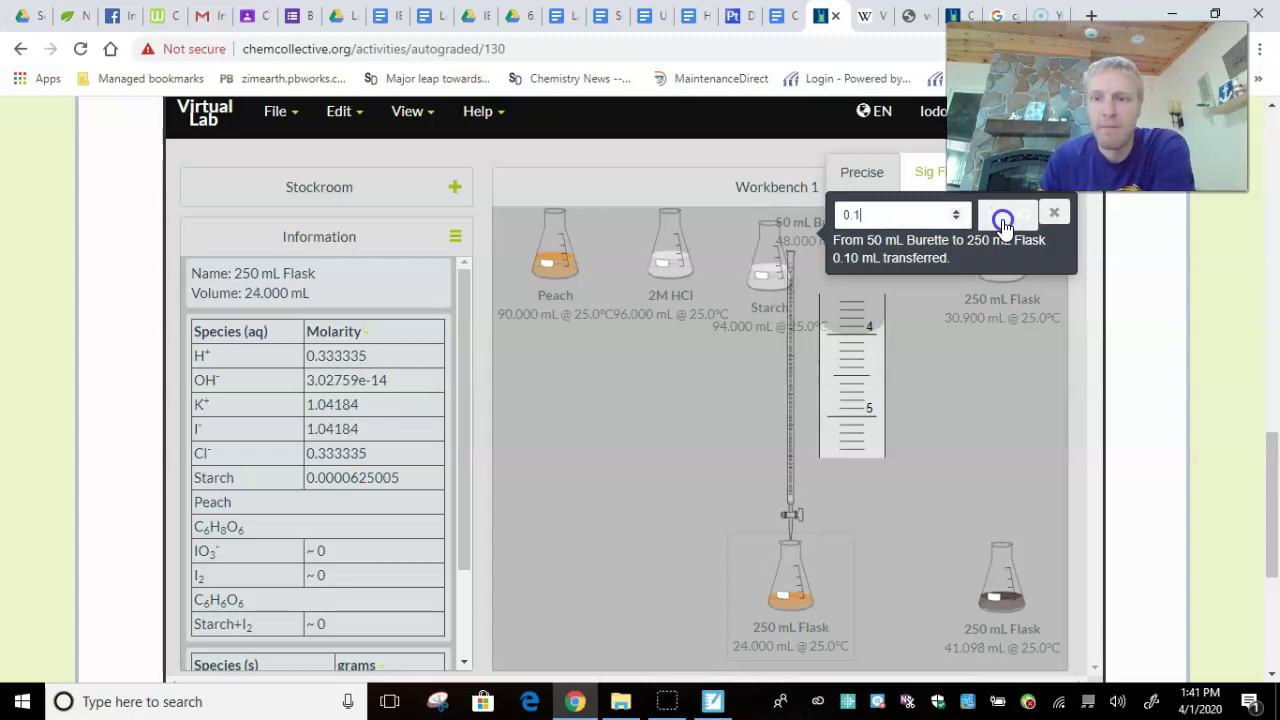
left_click(1004, 222)
left_click(1004, 222)
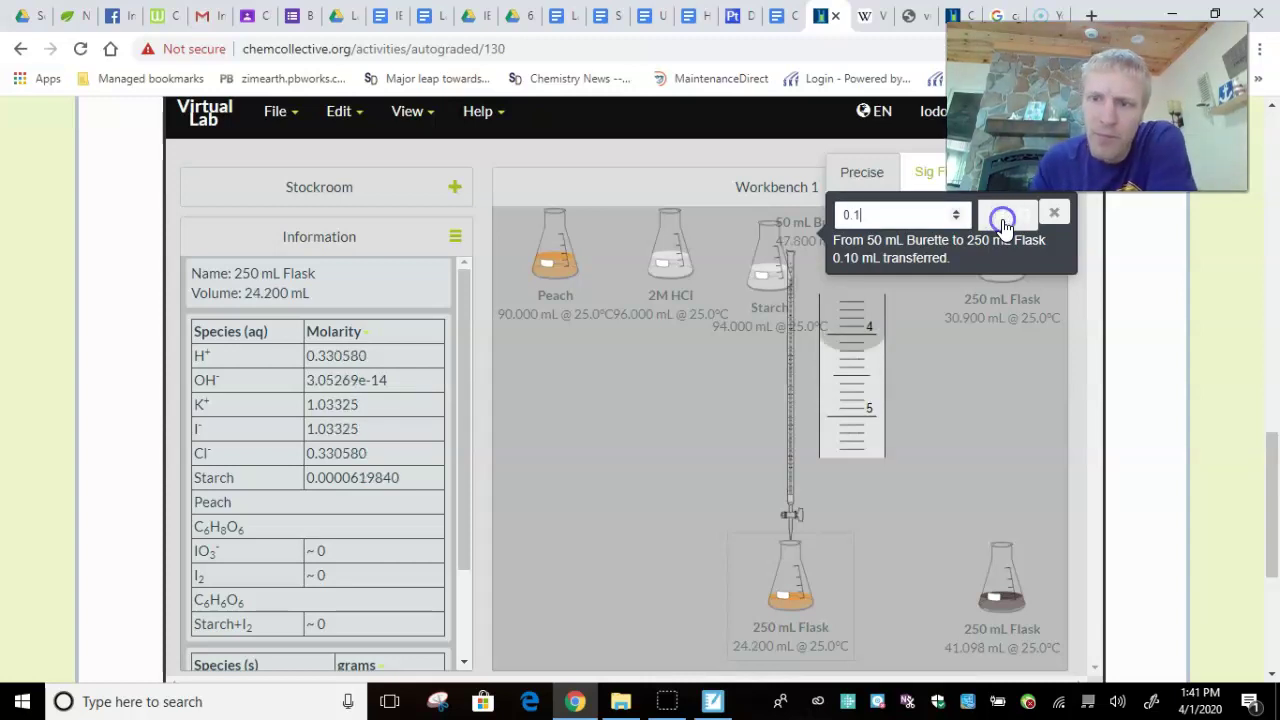
left_click(1004, 222)
left_click(1004, 224)
left_click(1004, 224)
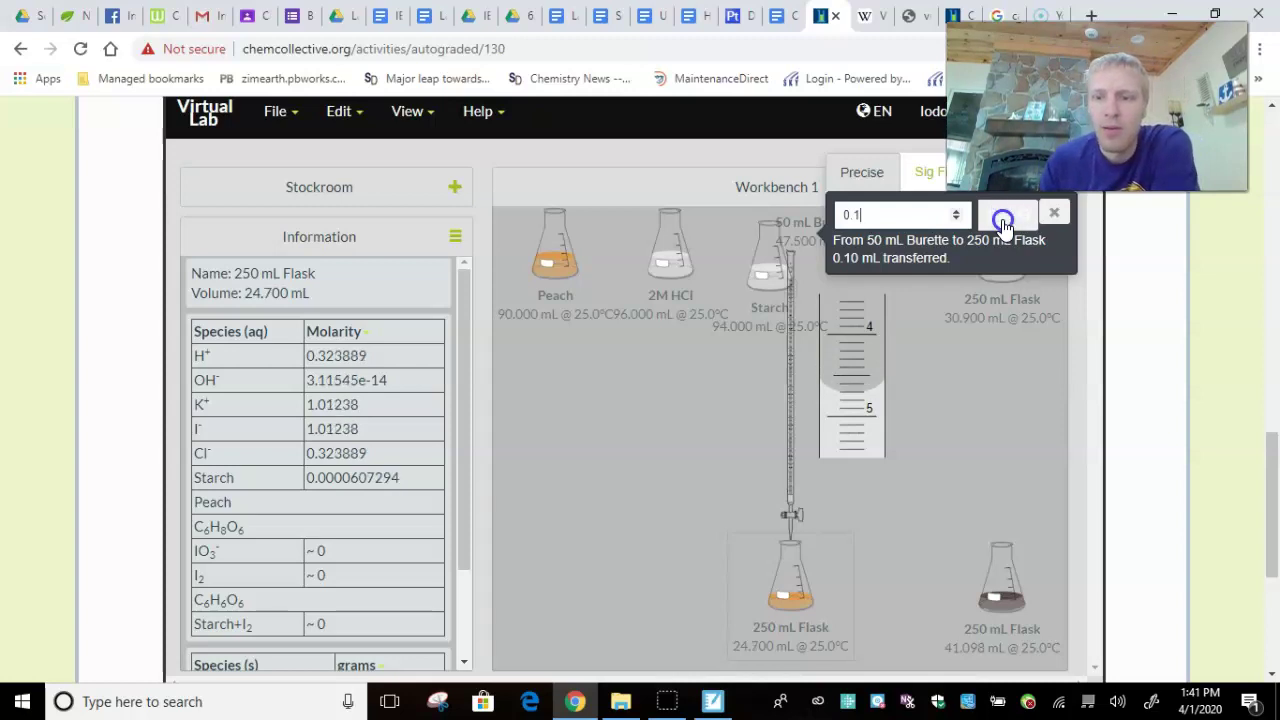
left_click(1004, 224)
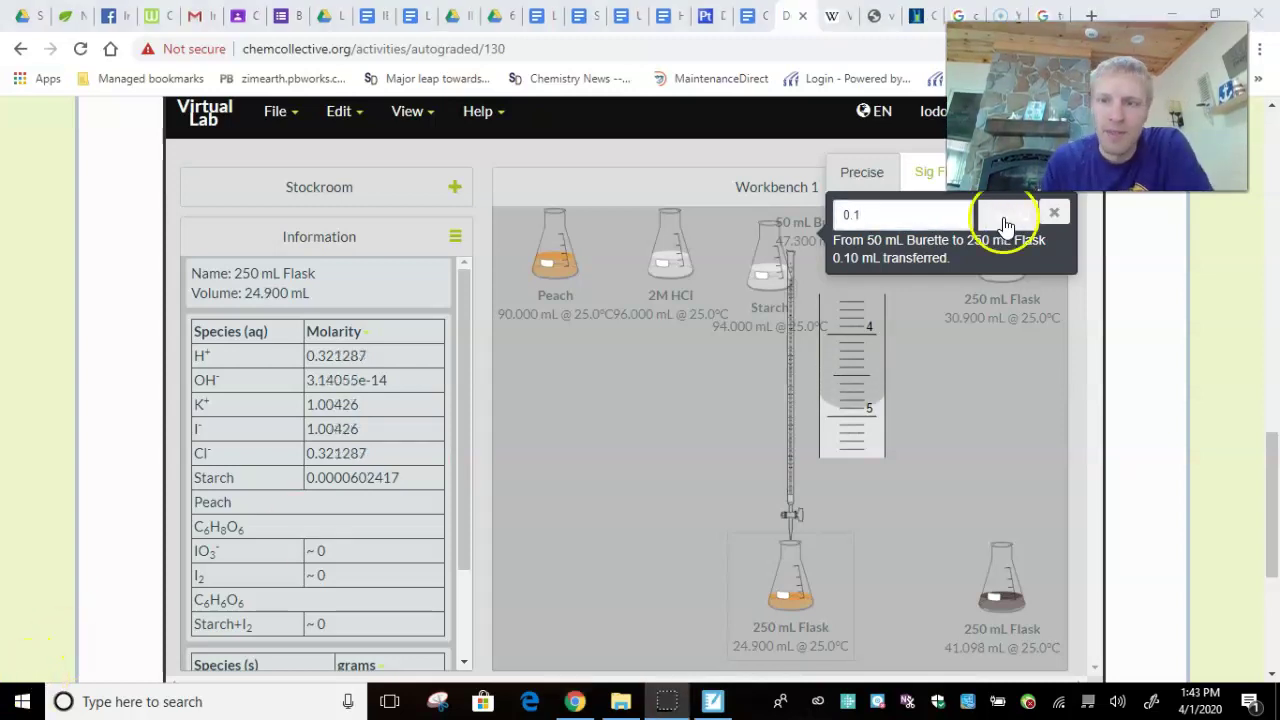
left_click(1004, 224)
left_click(1005, 224)
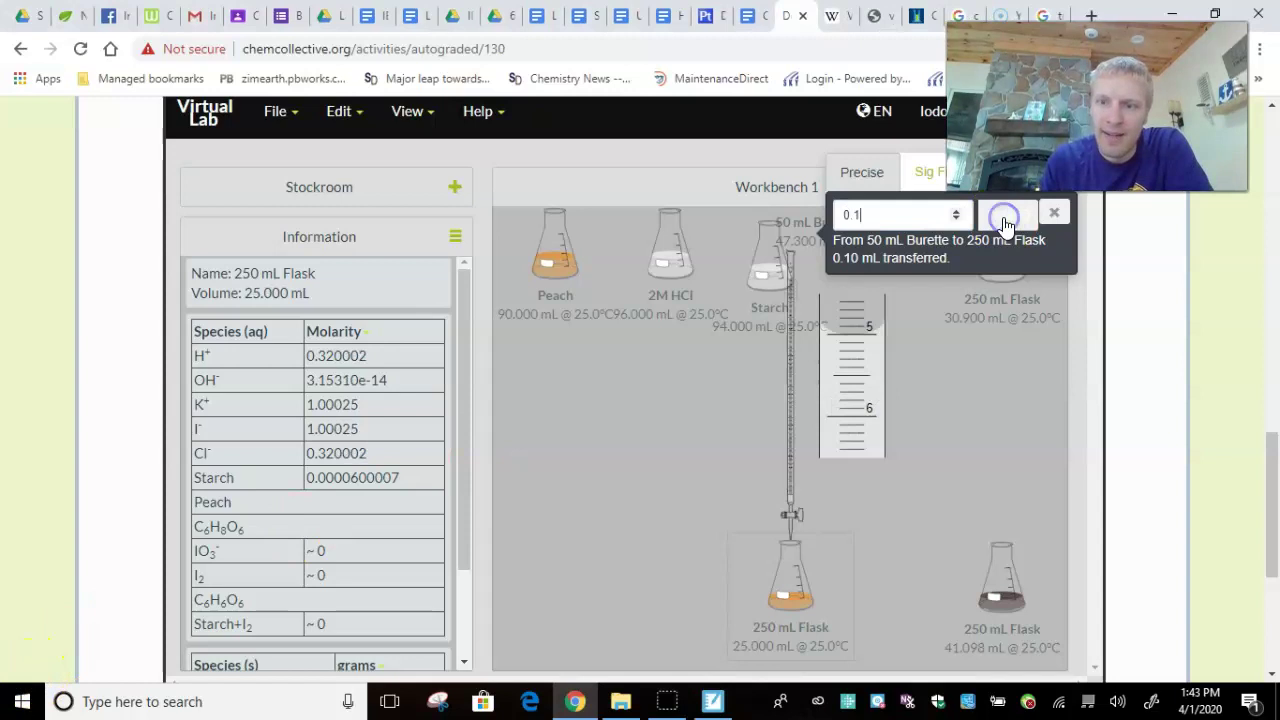
left_click(1005, 224)
left_click(1005, 224)
left_click(1005, 224)
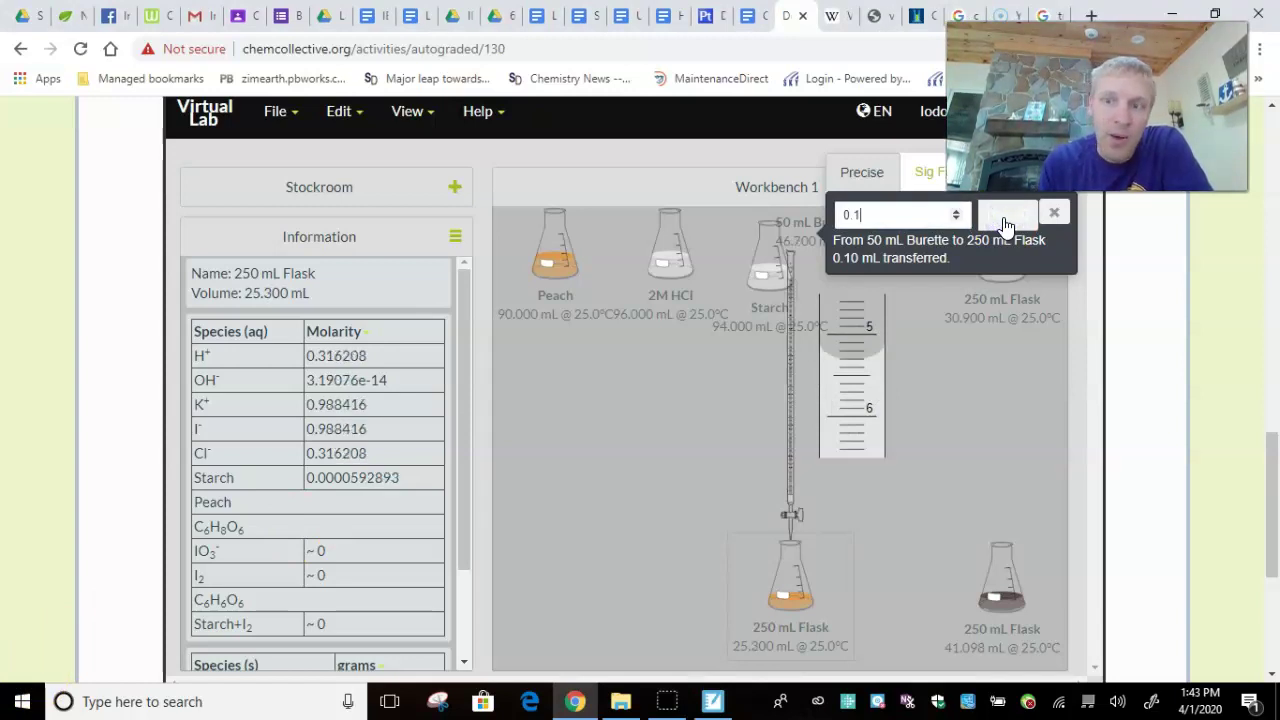
left_click(1005, 224)
left_click(1005, 224)
left_click(1005, 224)
left_click(1005, 224)
left_click(1005, 224)
left_click(1005, 224)
left_click(1005, 224)
left_click(1005, 224)
left_click(1005, 224)
left_click(1005, 224)
left_click(1005, 224)
left_click(1005, 224)
left_click(1005, 224)
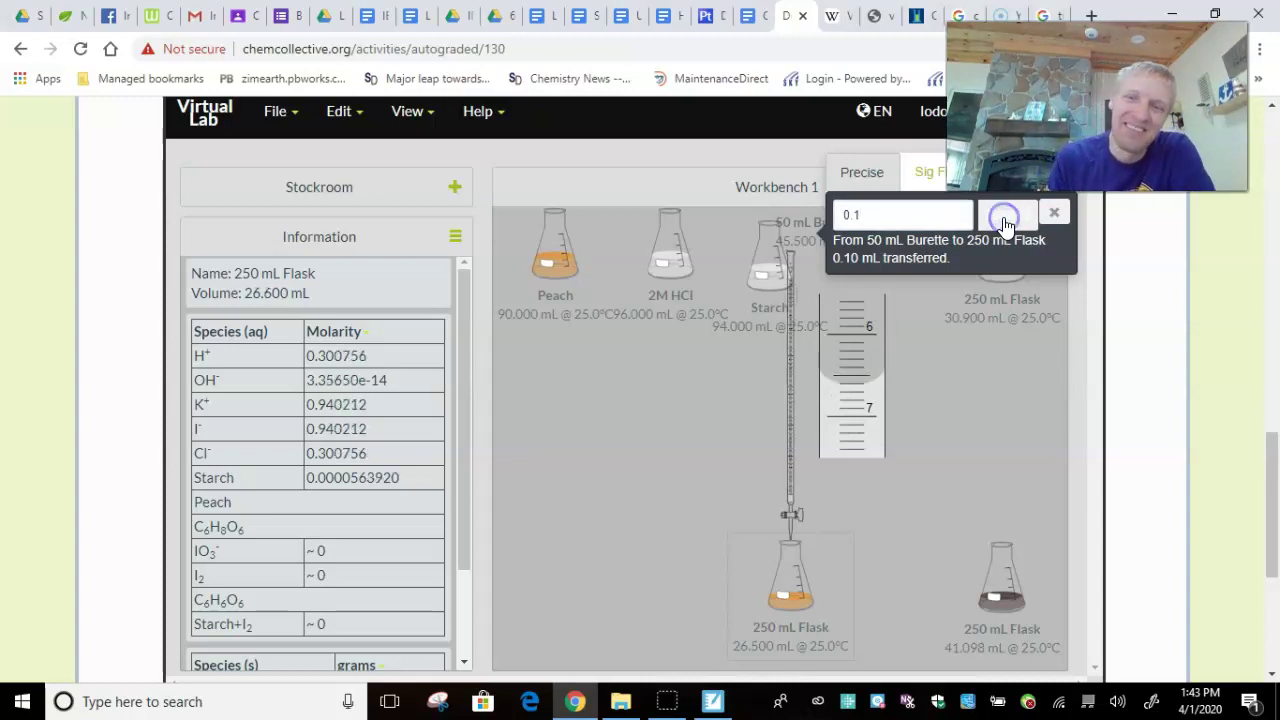
left_click(1005, 224)
left_click(1005, 224)
left_click(1005, 224)
left_click(1005, 224)
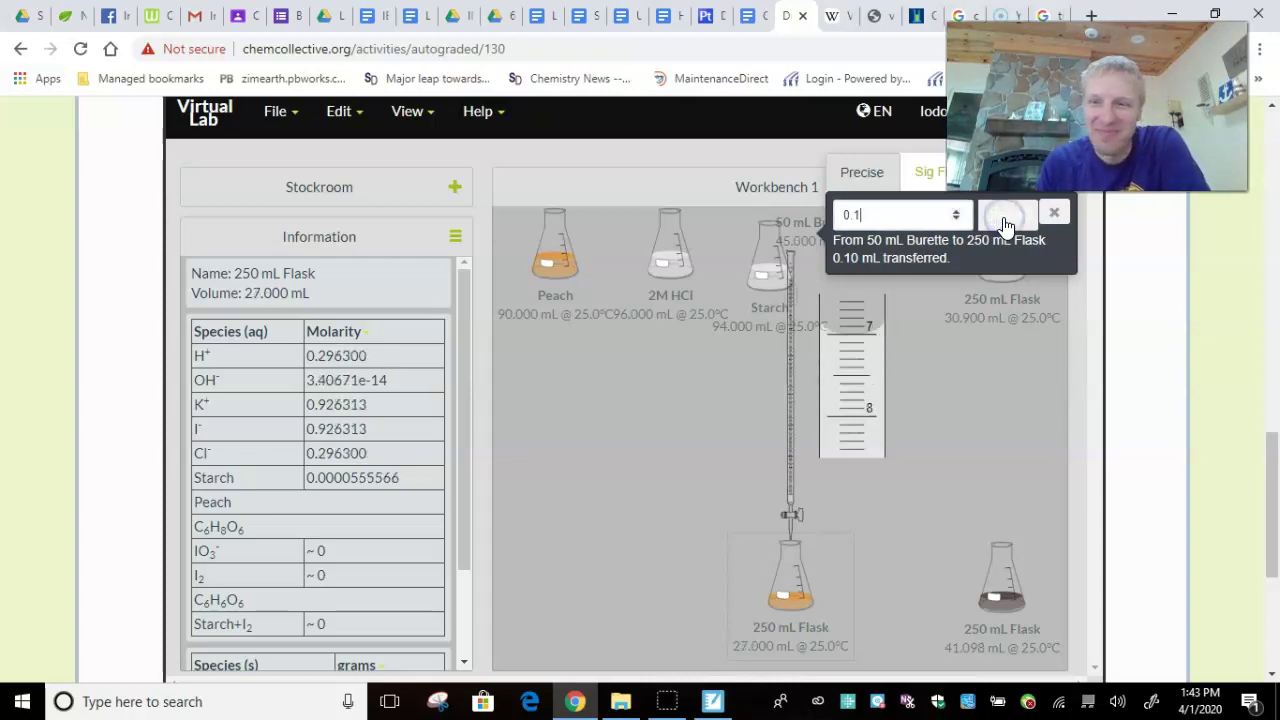
left_click(1005, 224)
left_click(1005, 224)
left_click(1005, 224)
left_click(1005, 224)
left_click(1005, 224)
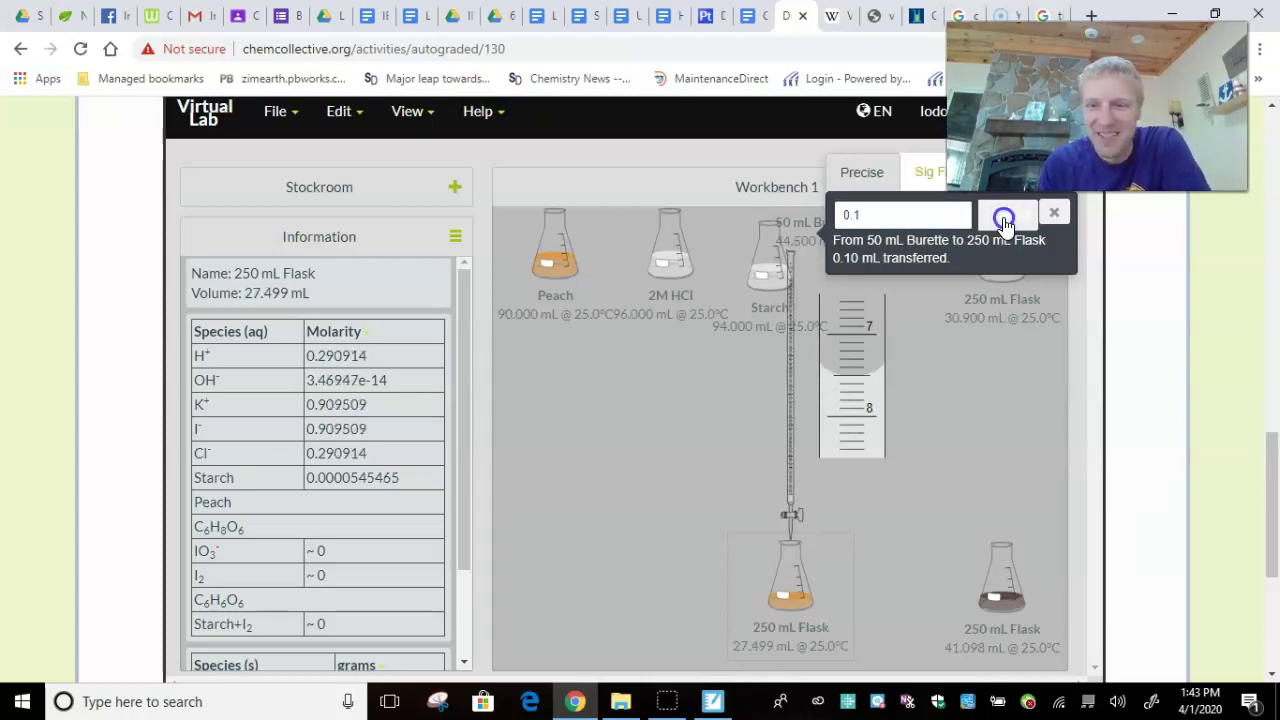
left_click(1005, 224)
left_click(1005, 224)
left_click(1005, 224)
left_click(1005, 224)
left_click(1005, 224)
left_click(1005, 224)
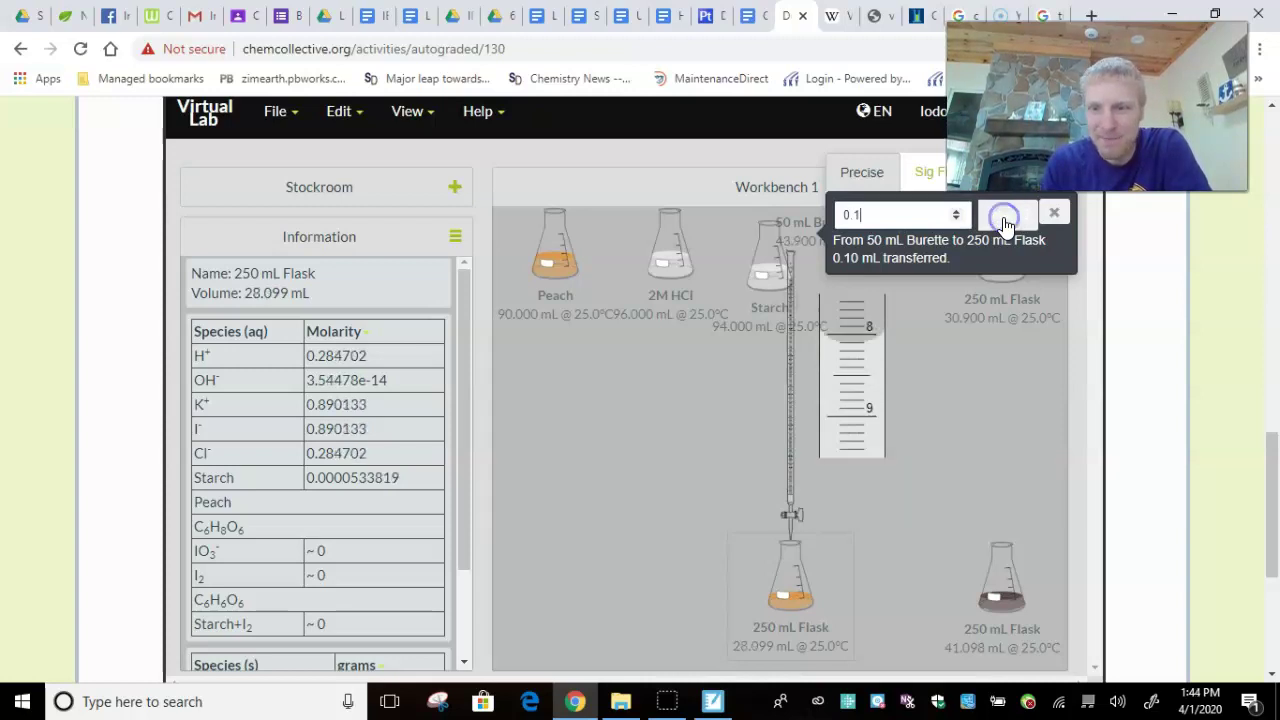
left_click(1005, 224)
left_click(1005, 222)
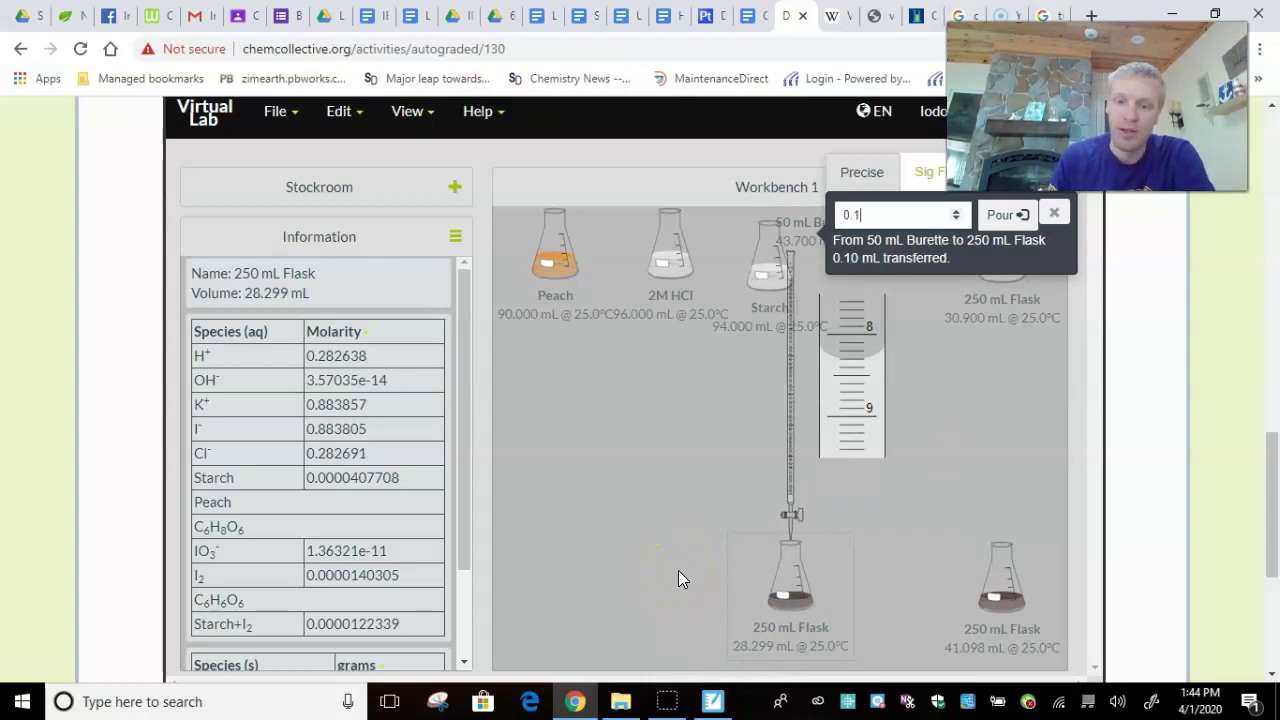
Record the 28.2 mL peach reading below the 19 mL standard result in the notes
left_click(713, 702)
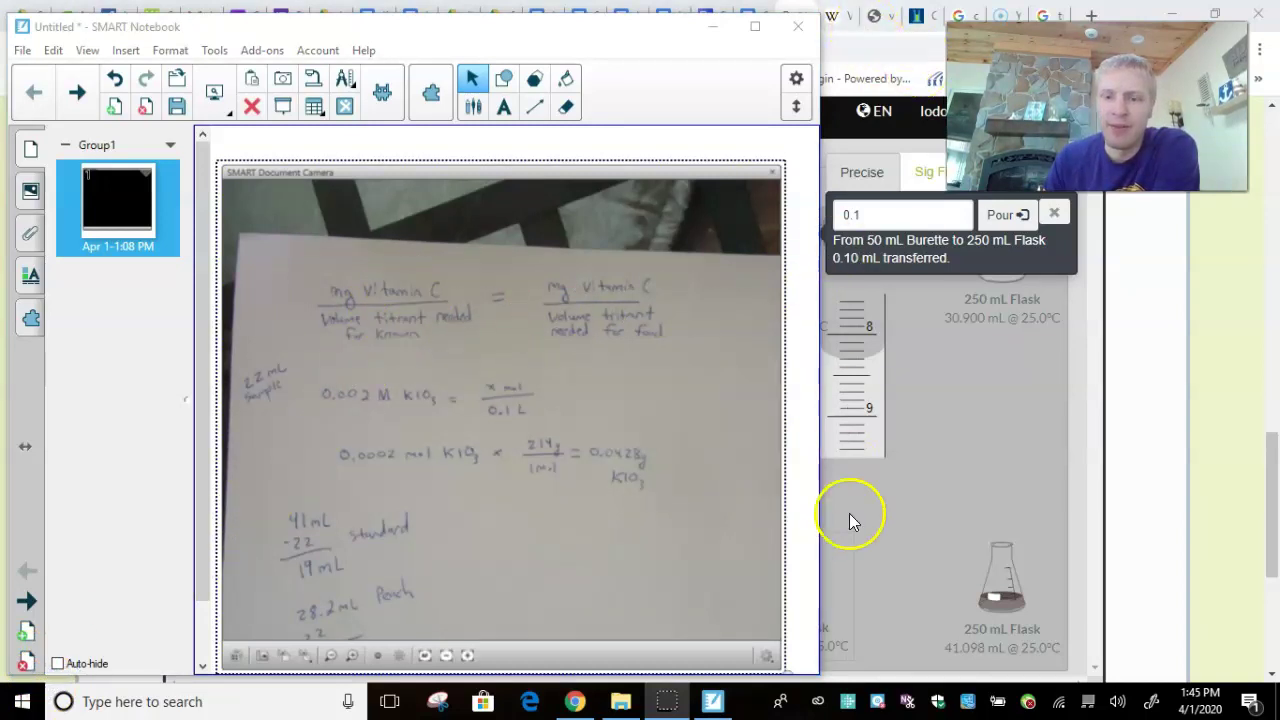
left_click(713, 698)
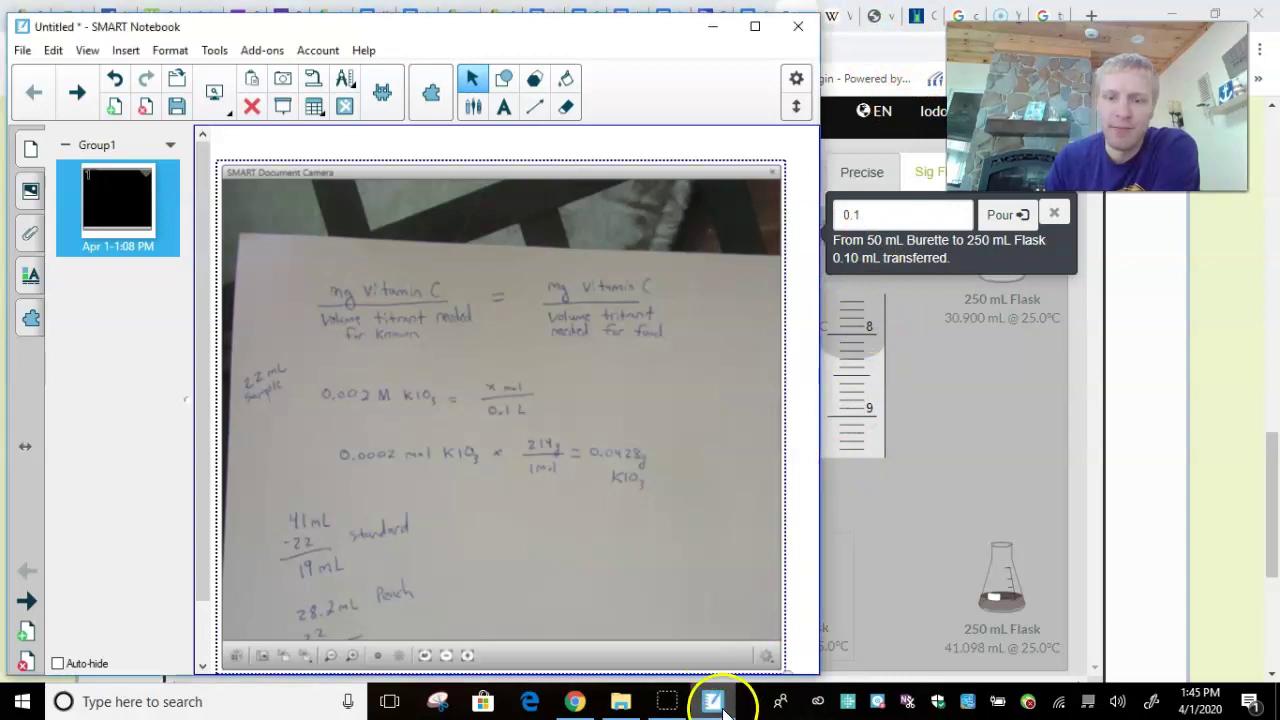
Hide the notes and scroll up to the instructions: 0.01136M ascorbic acid gives 10 mg per 5.00 mL
left_click(720, 702)
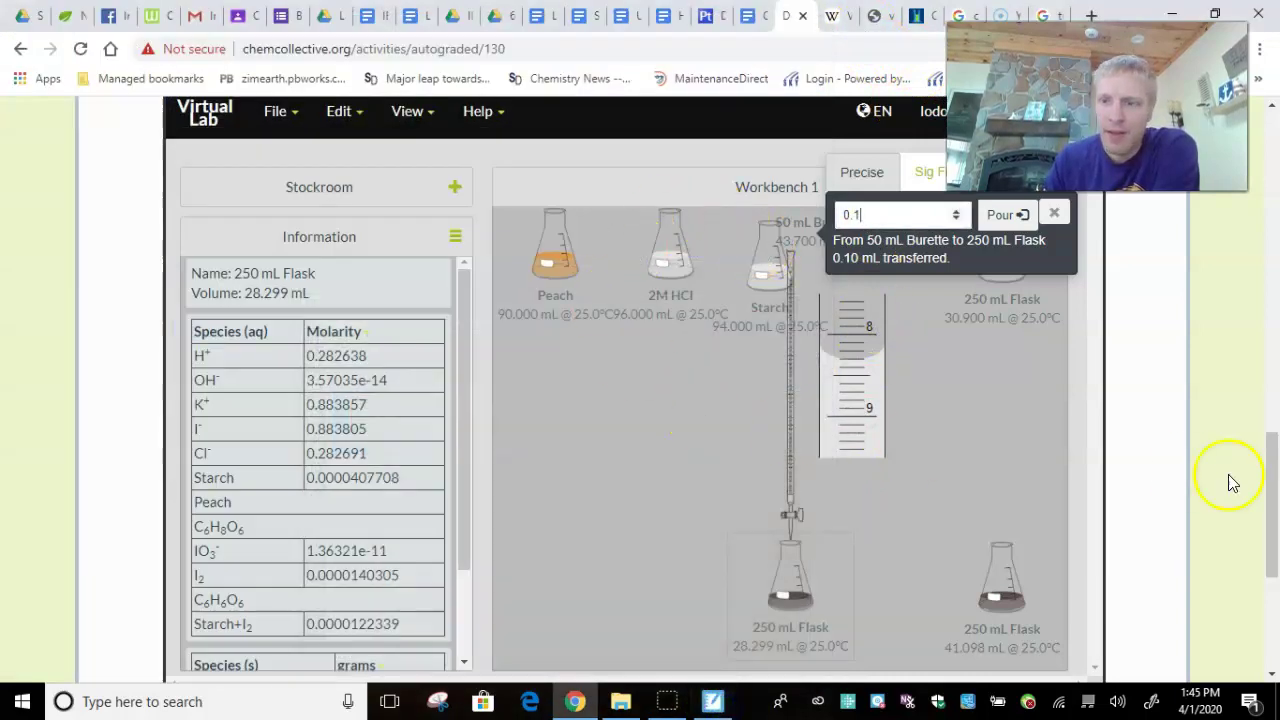
left_click_drag(1257, 509, 1245, 385)
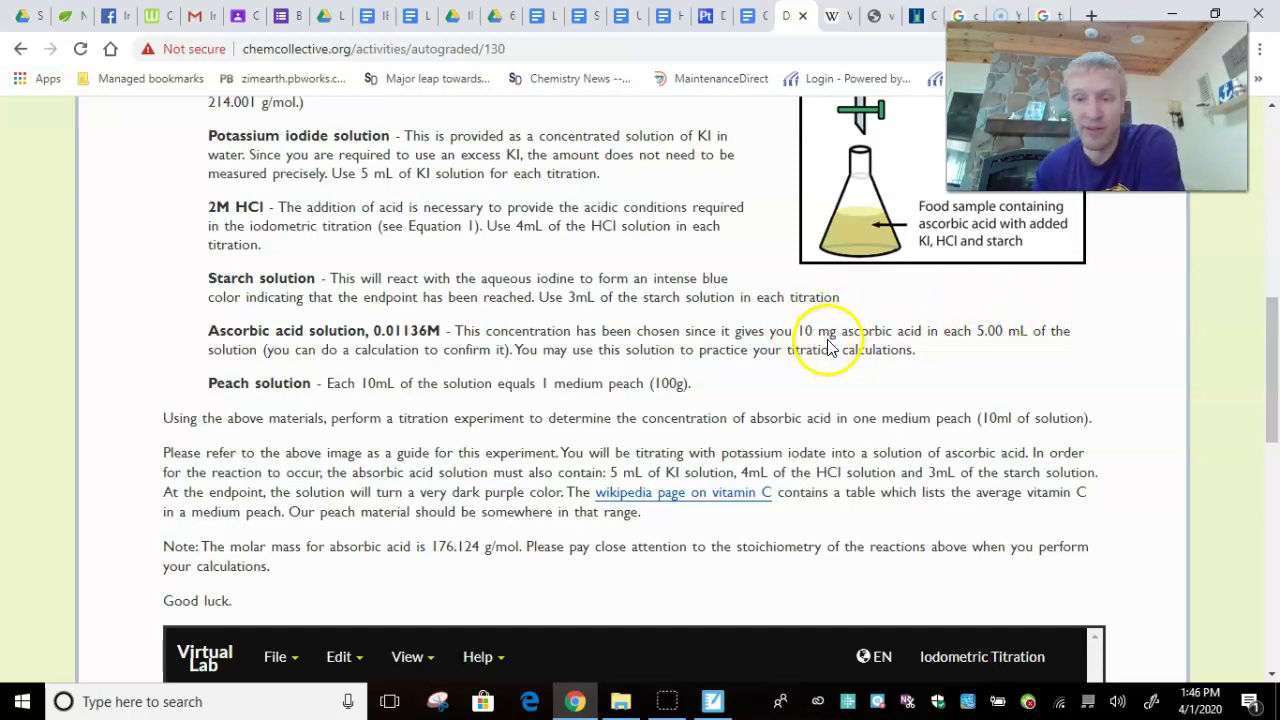
Write the 6.2 mL peach volume and proportion 20 mg/19 mL = x/6.2 mL, then switch to the calculator
left_click(724, 702)
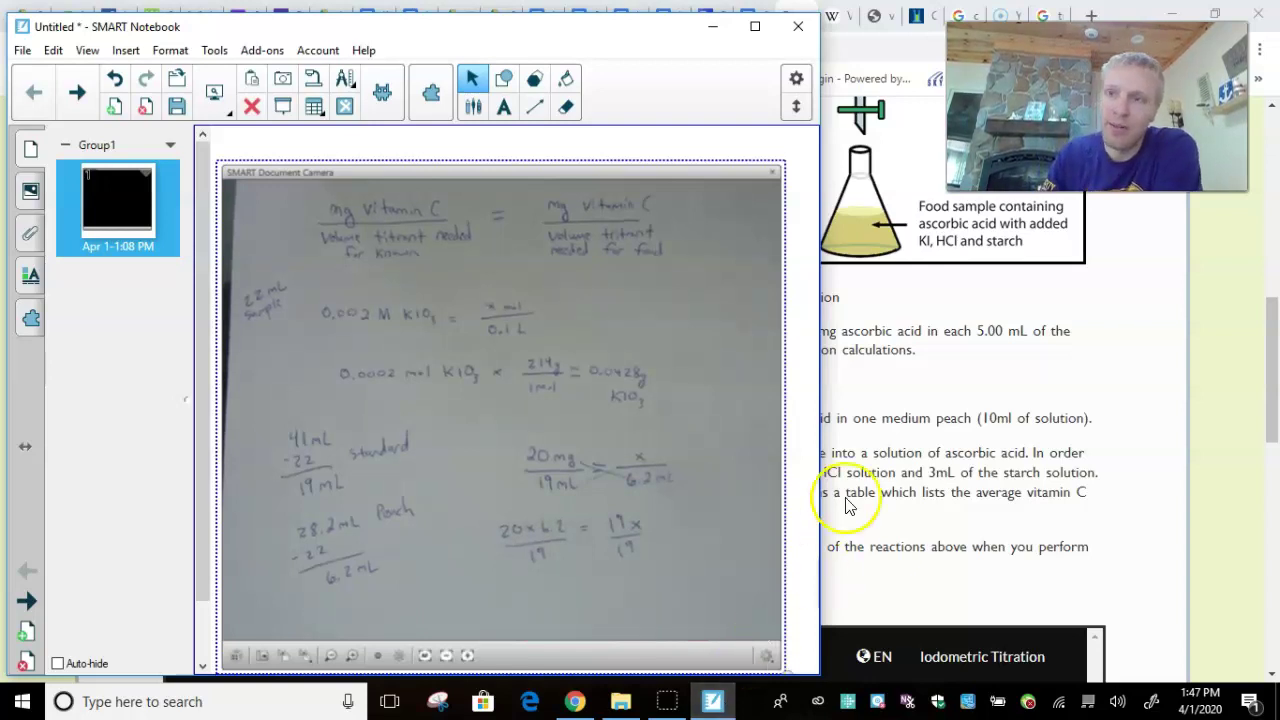
left_click(958, 17)
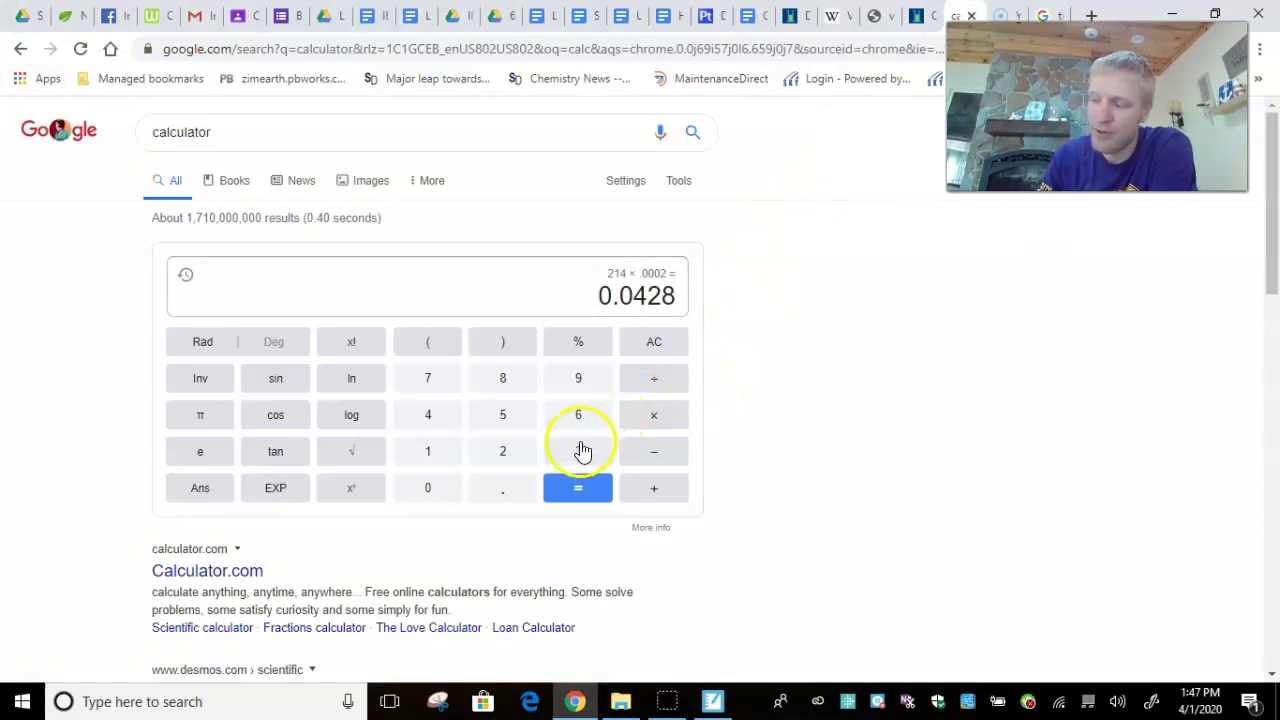
Calculate 20 × 6.2 = 124, then 124 ÷ 19 = 6.52631578947 (about 6.53 mg)
left_click(505, 451)
left_click(438, 489)
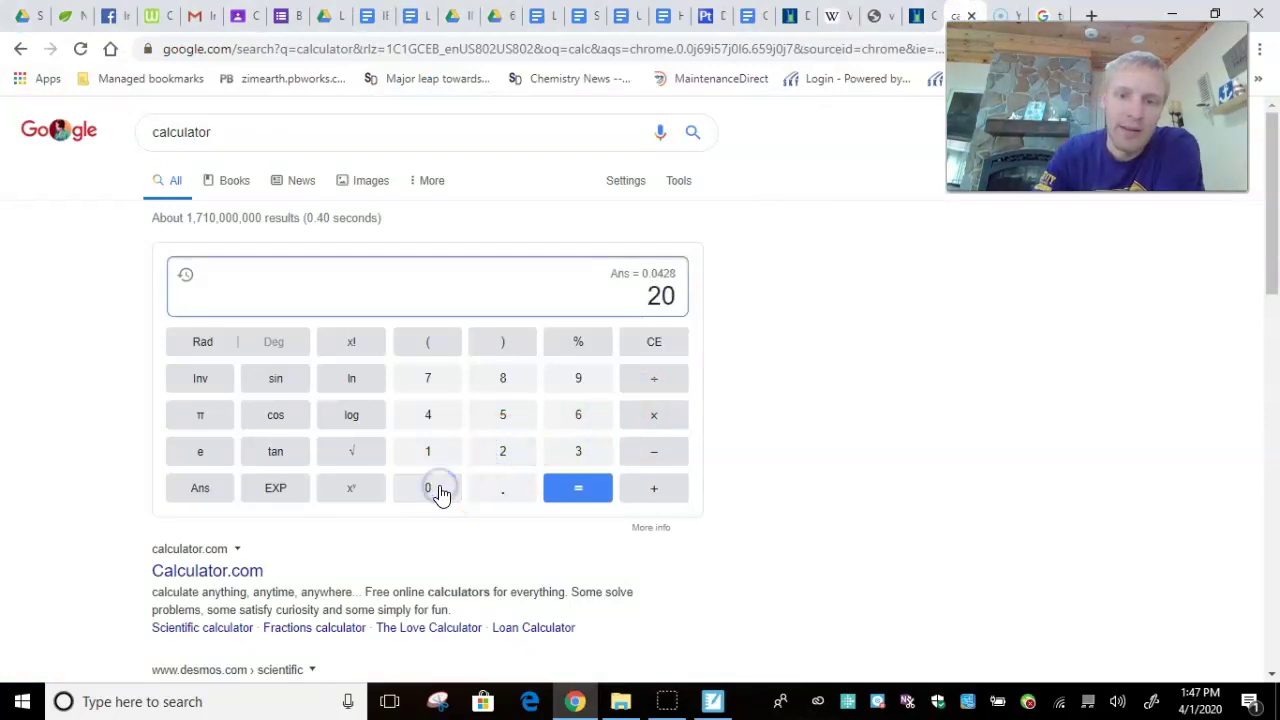
type("*6.2")
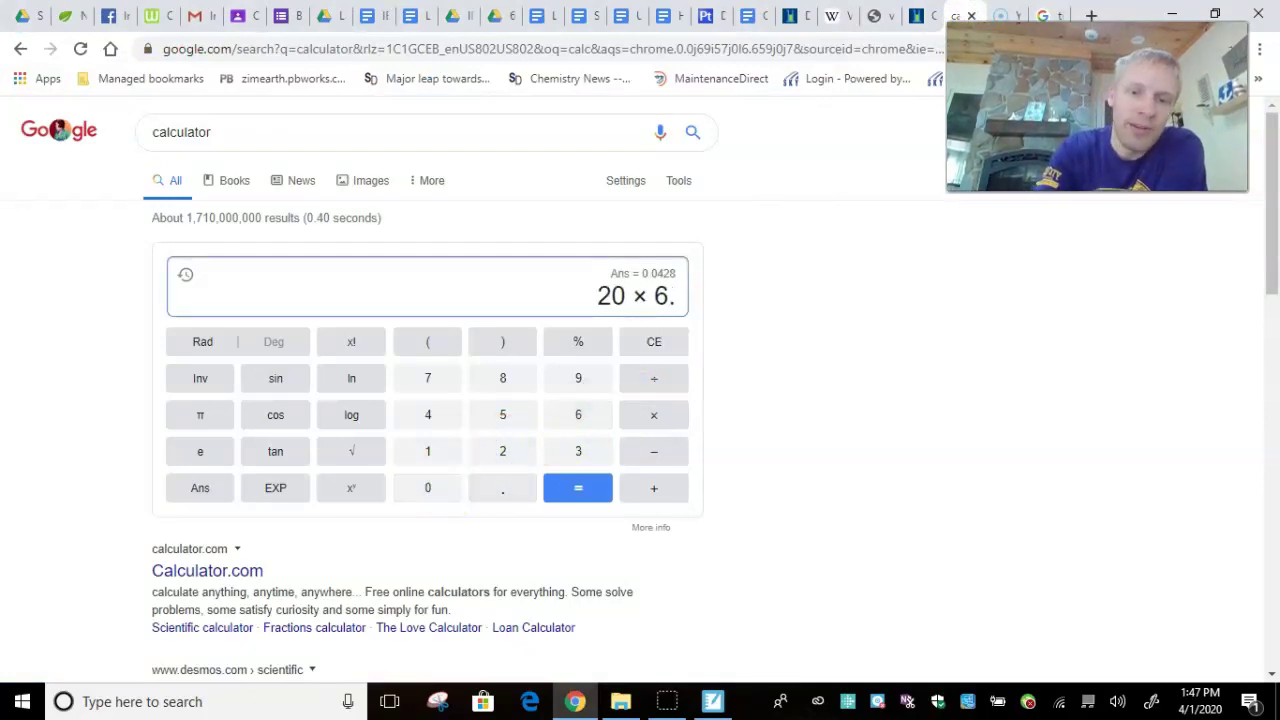
key("Return")
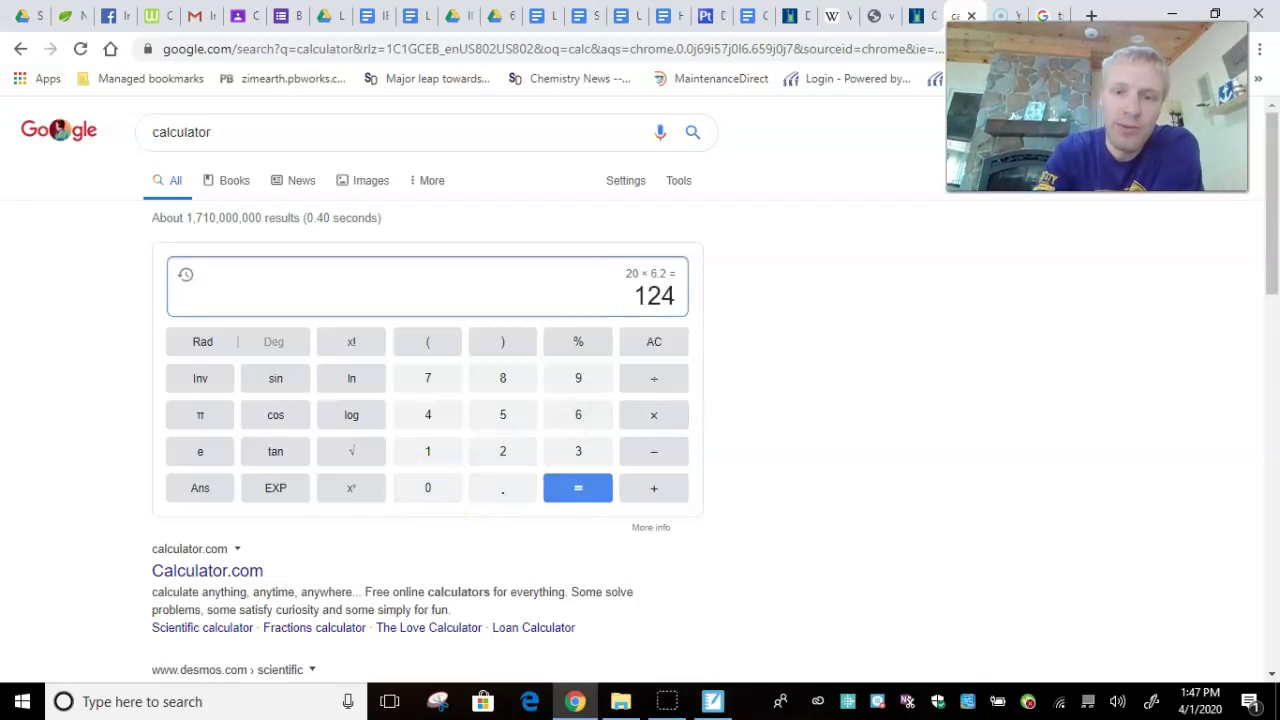
type("/")
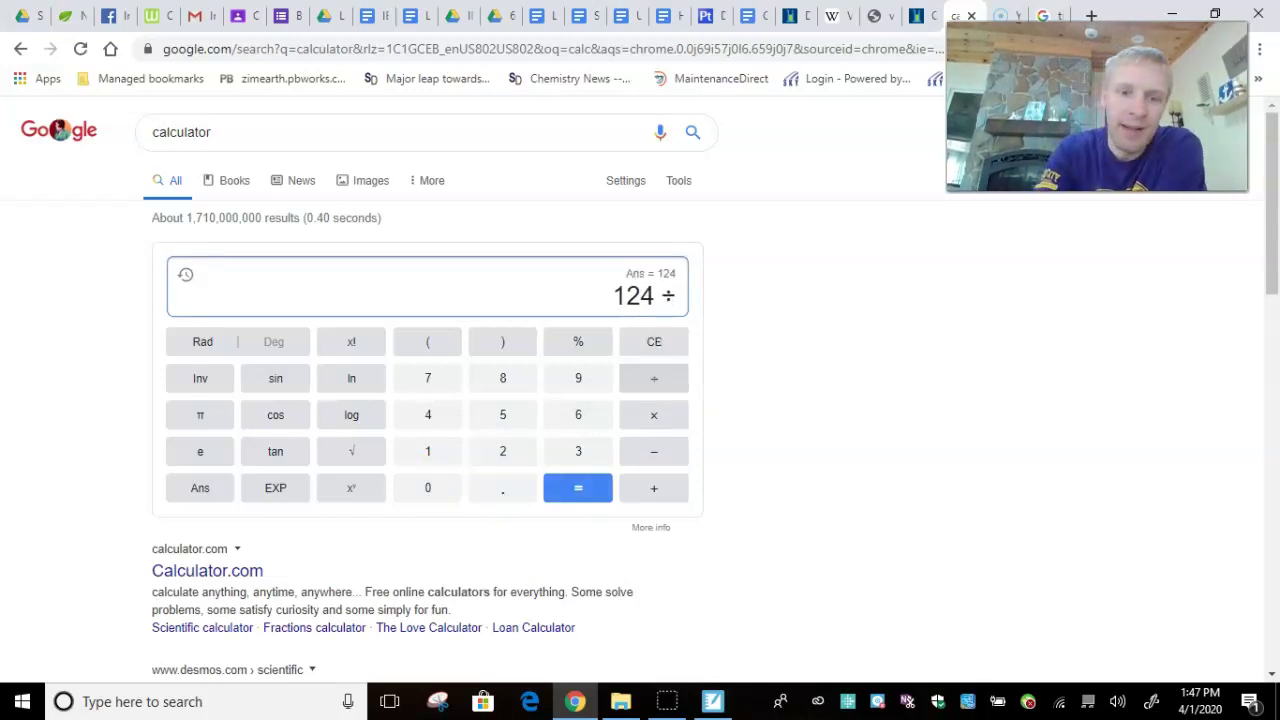
type("19")
key("Return")
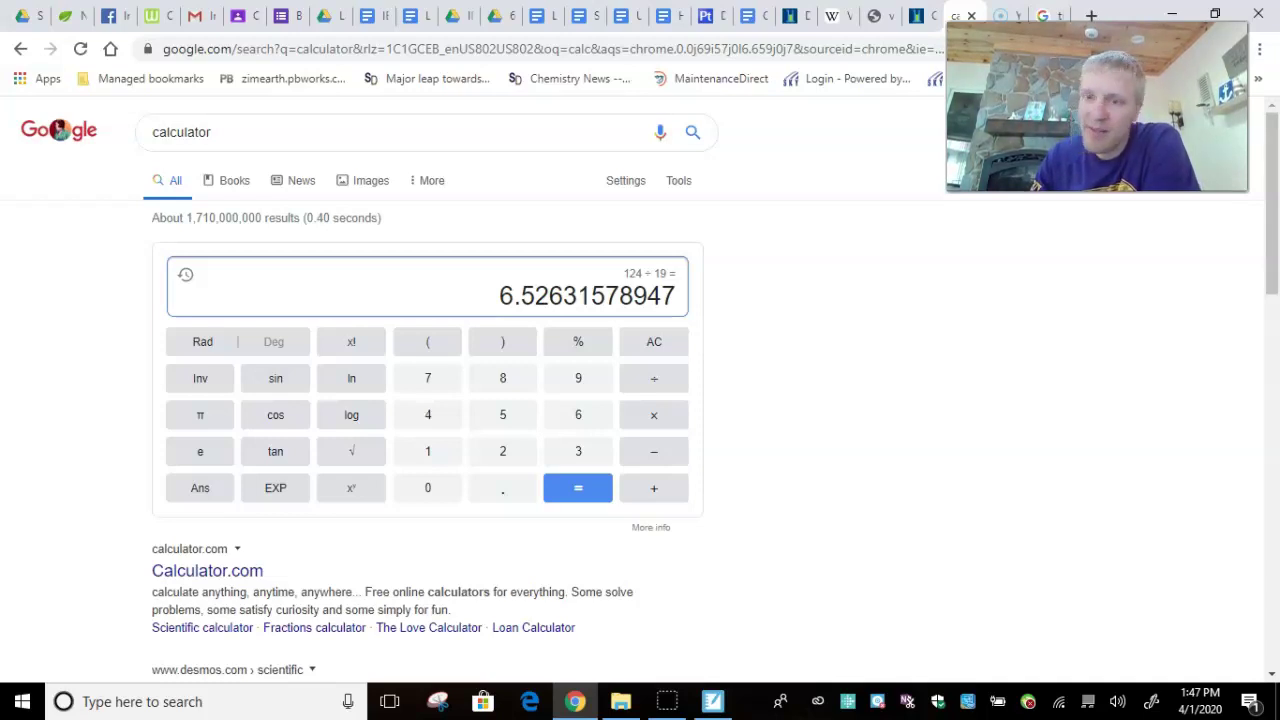
left_click(712, 701)
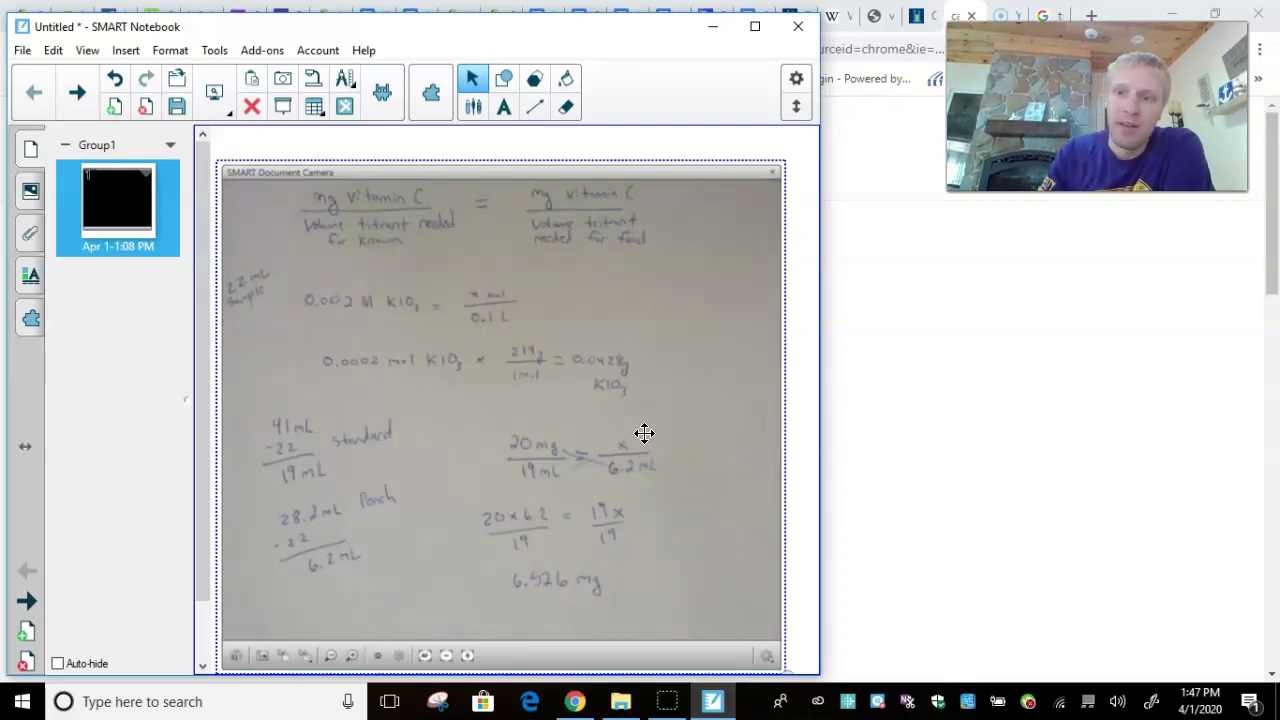
left_click(1249, 294)
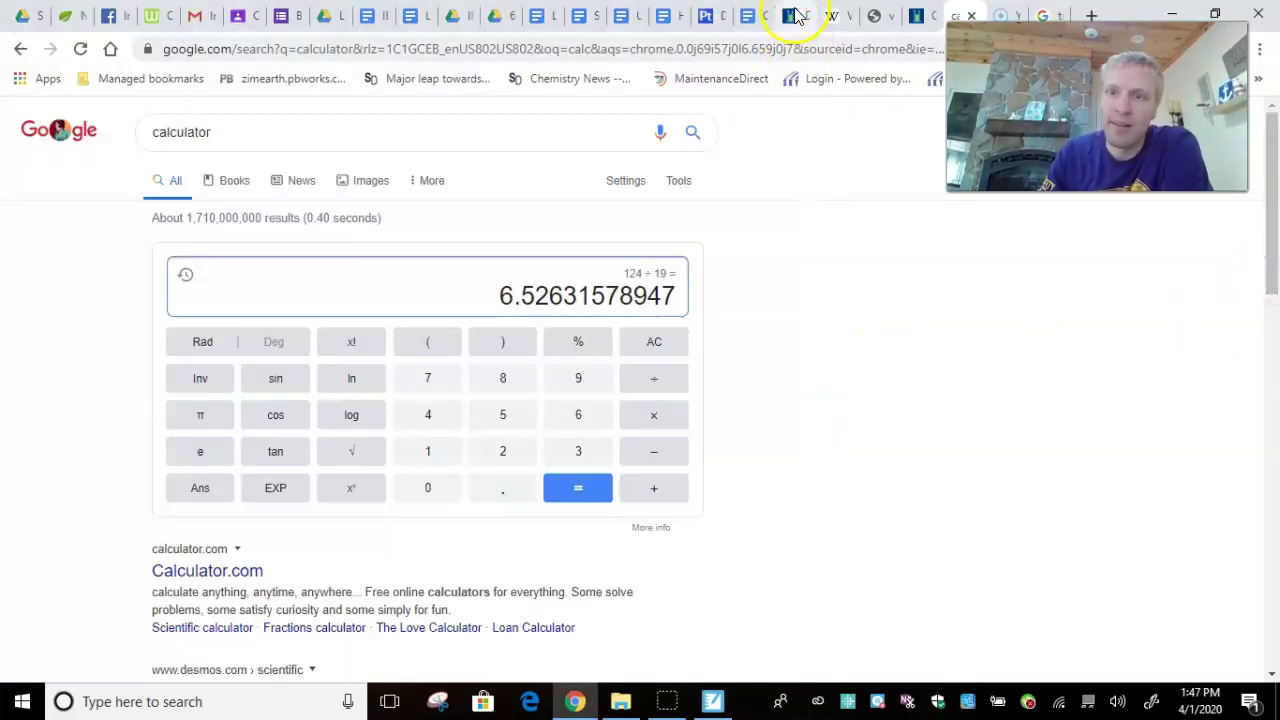
Return to the peach titration activity page and scroll down to its answer box
left_click(797, 16)
left_click_drag(1272, 410, 1272, 622)
left_click(236, 494)
left_click(214, 492)
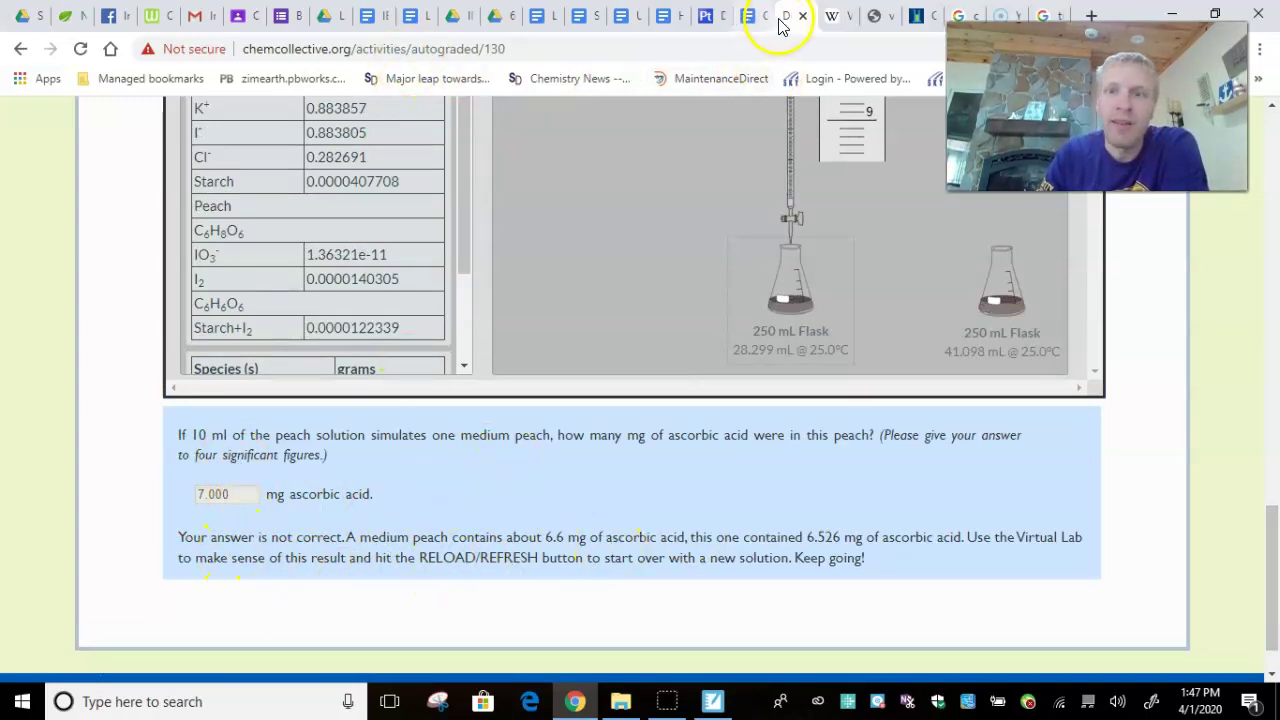
Copy the activity's web address and load it in a new browser tab
left_click(400, 48)
right_click(402, 48)
left_click(447, 135)
left_click(1091, 14)
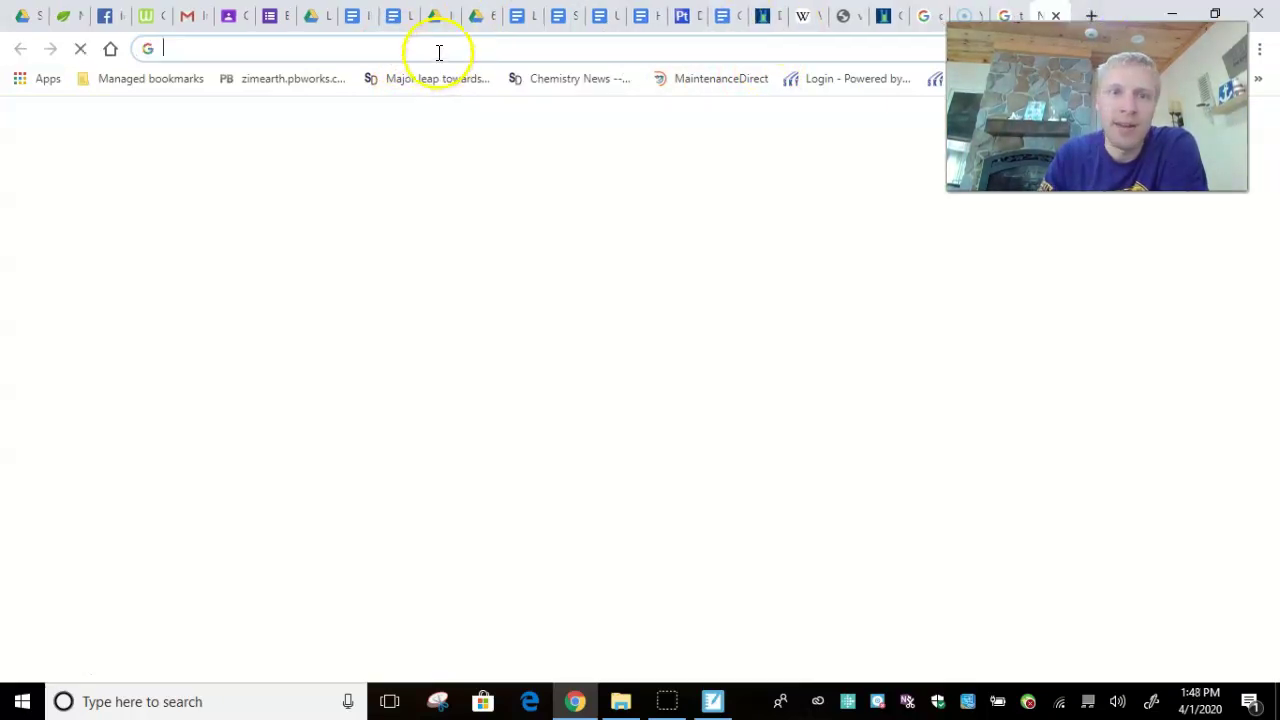
right_click(437, 48)
left_click(480, 145)
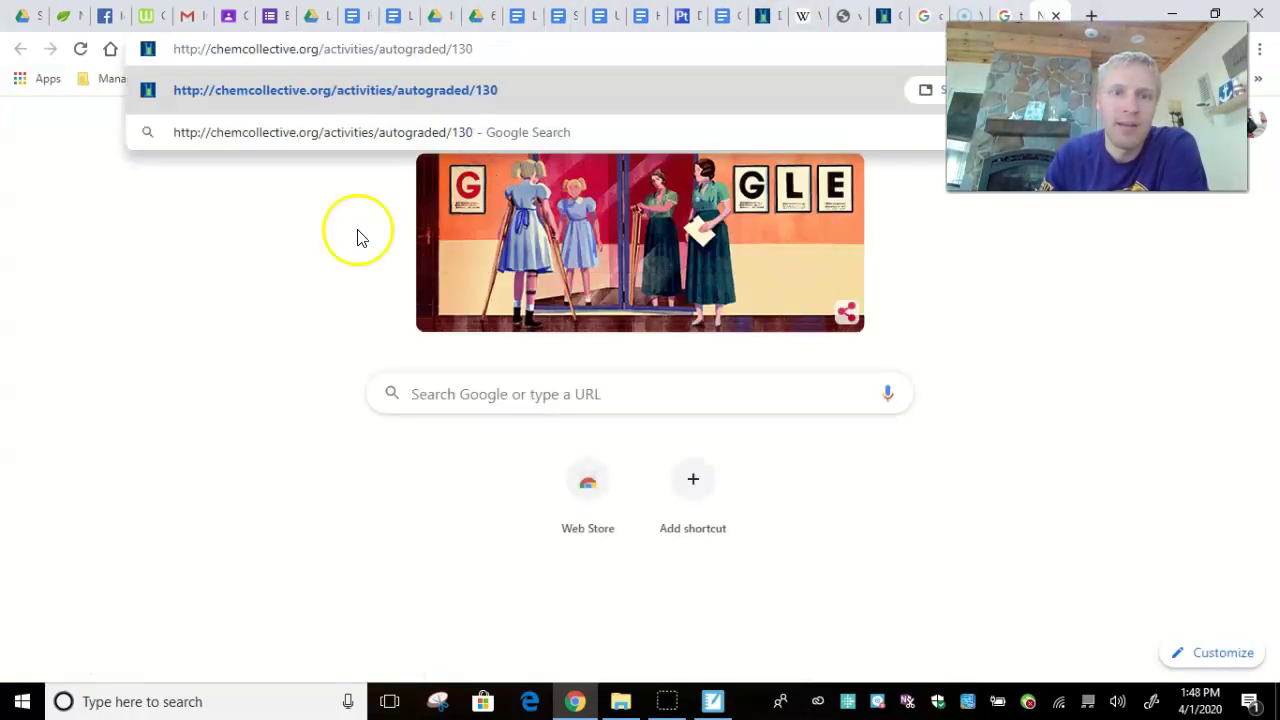
key("Return")
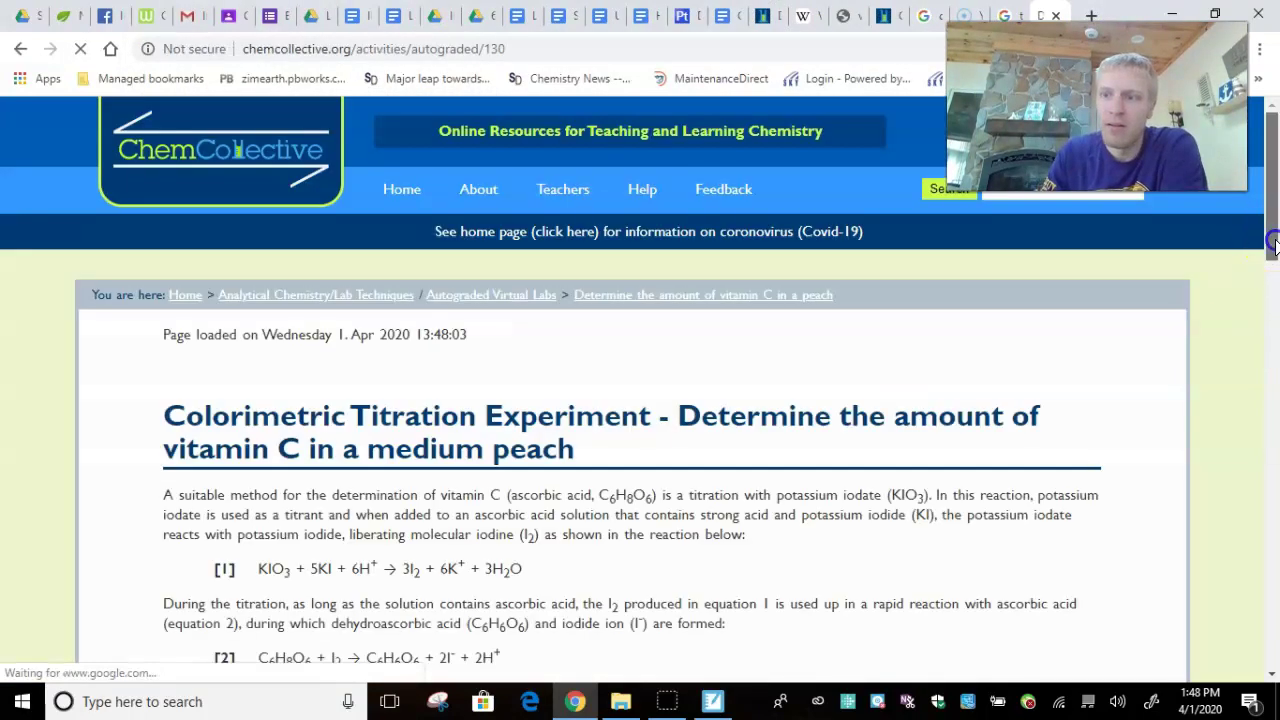
Submit 6.526 mg as the ascorbic acid answer, which is marked wrong
left_click_drag(1272, 255, 1275, 645)
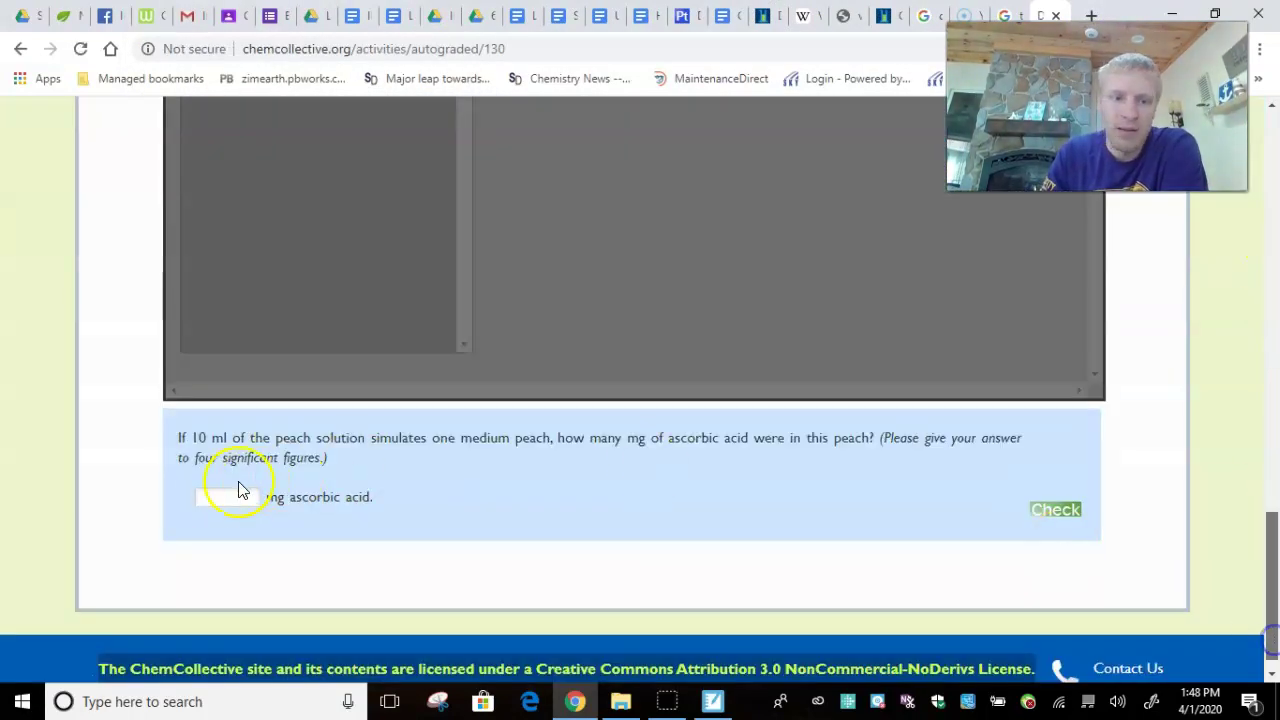
left_click(214, 497)
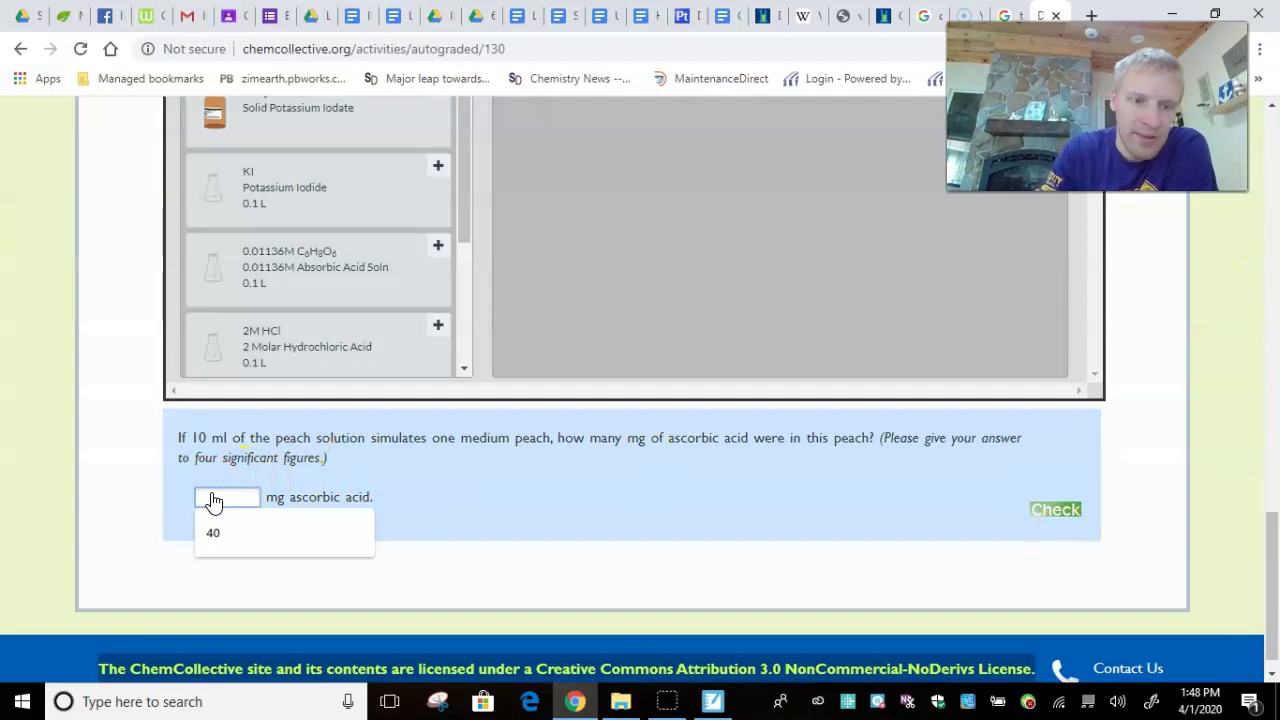
type("6.126")
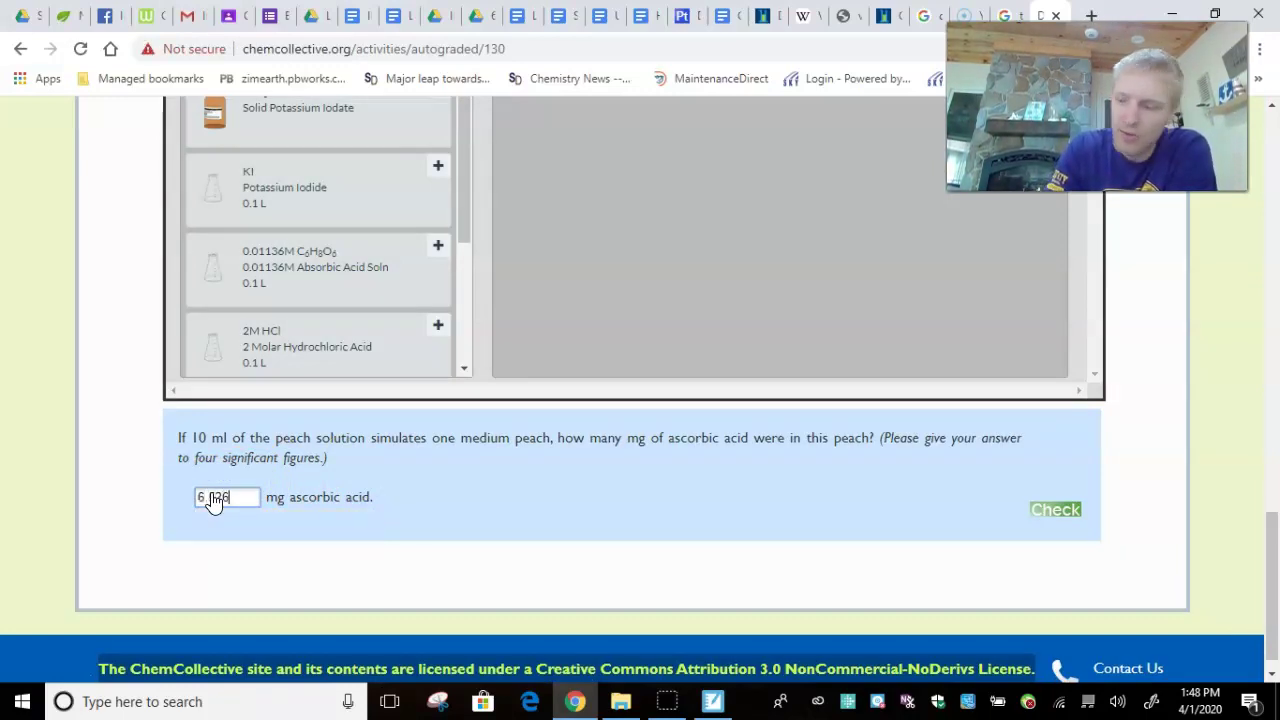
left_click(862, 520)
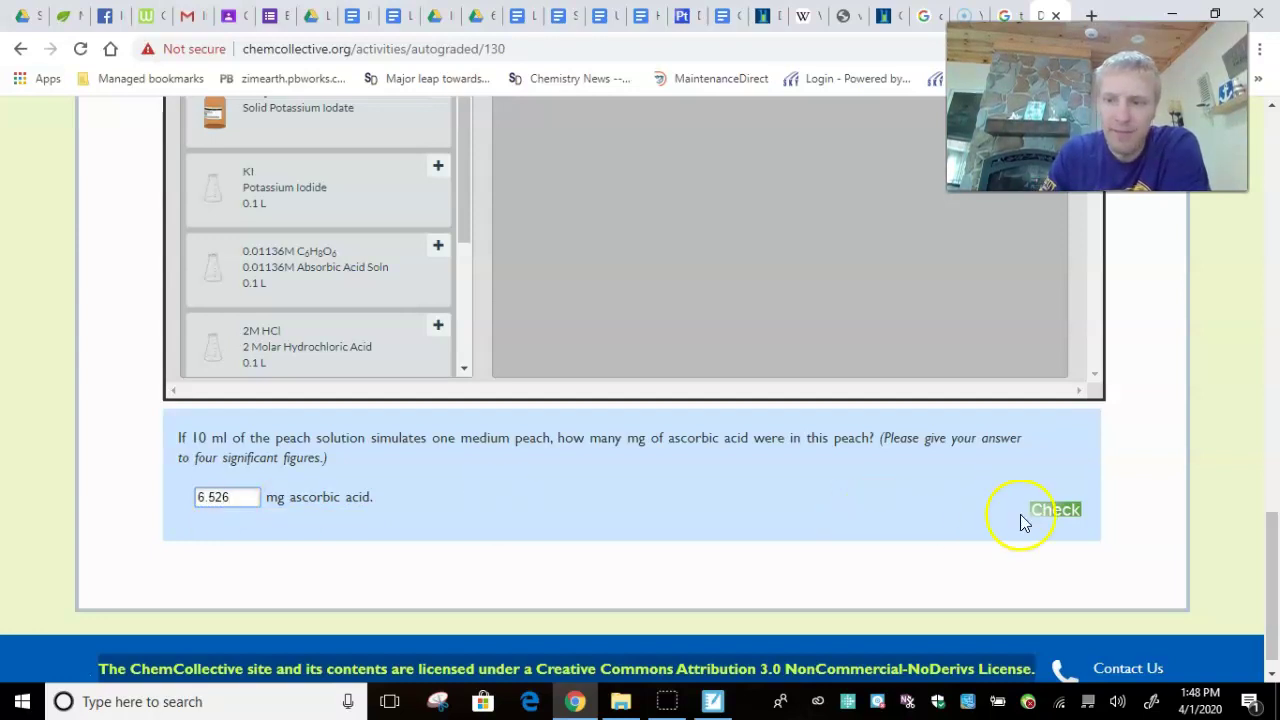
left_click(1054, 512)
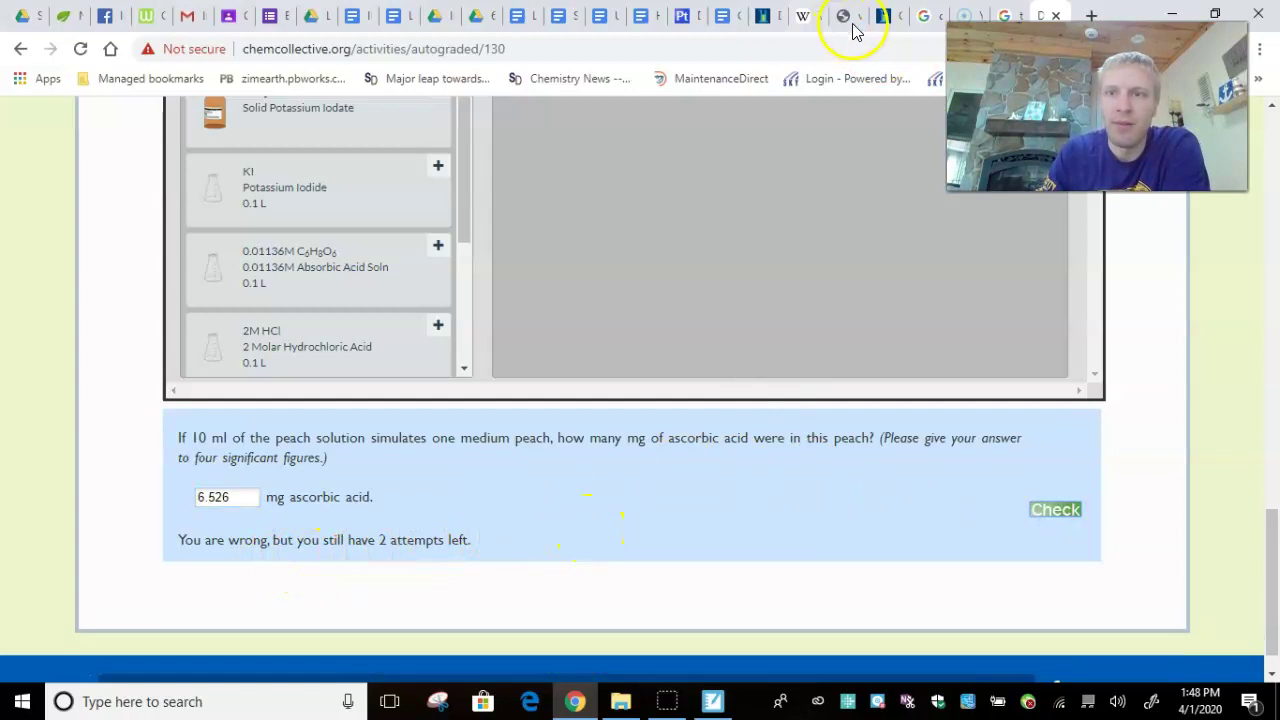
left_click(766, 17)
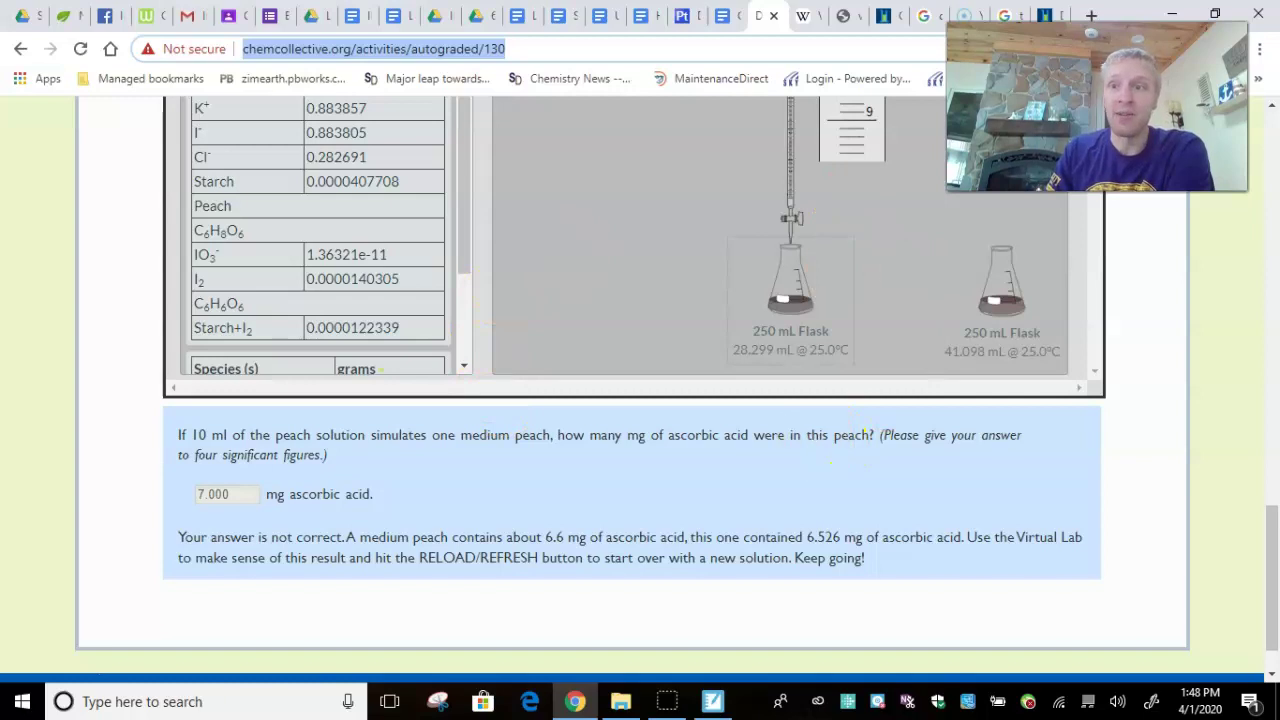
left_click(1046, 16)
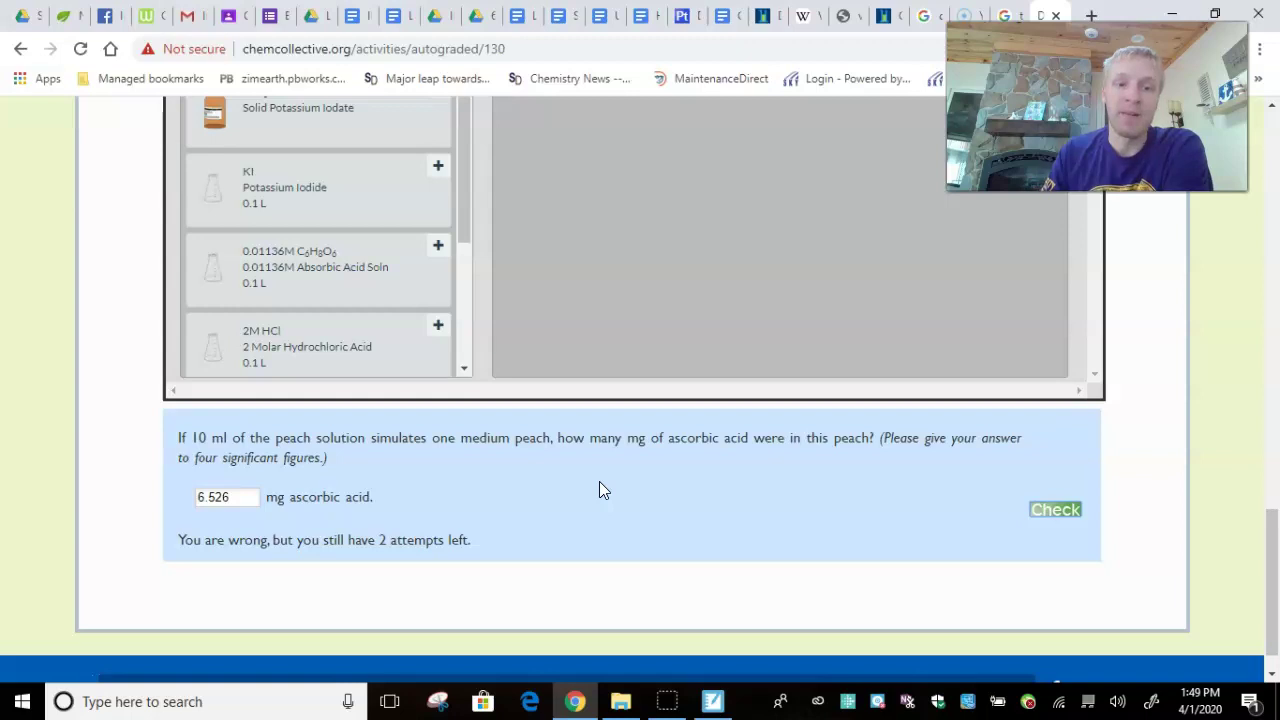
left_click(771, 18)
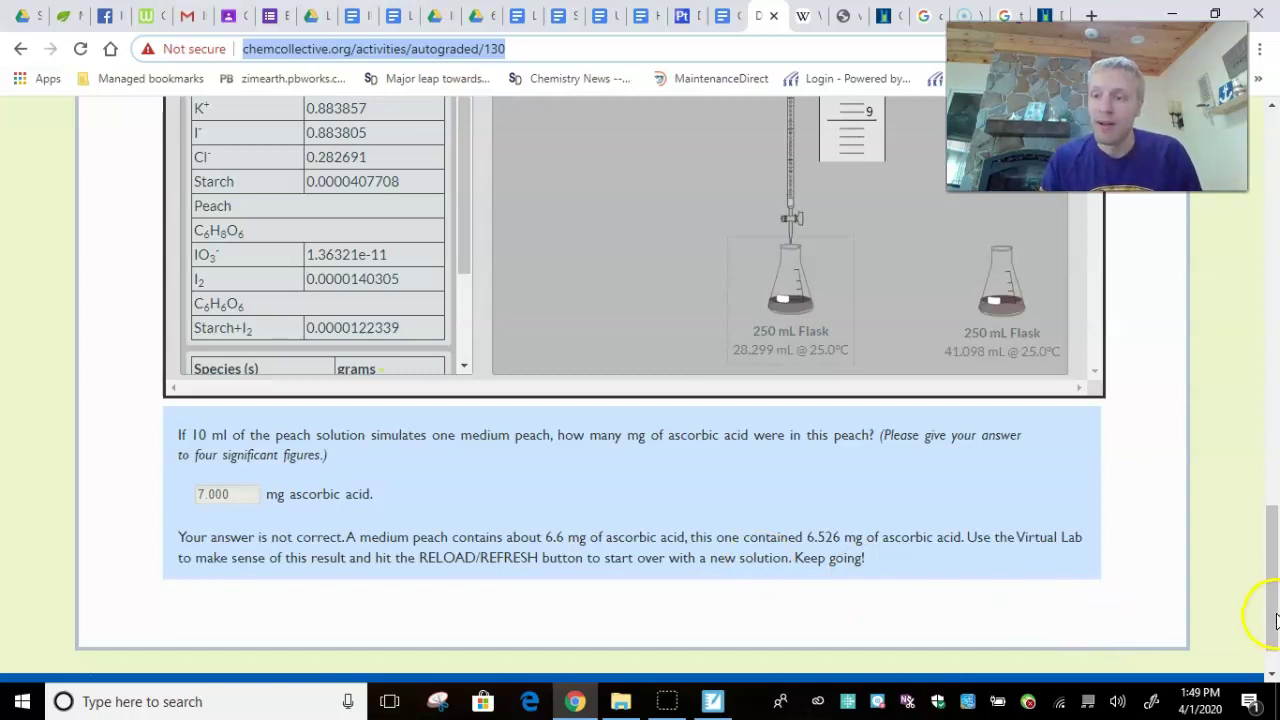
left_click_drag(1266, 610, 1263, 430)
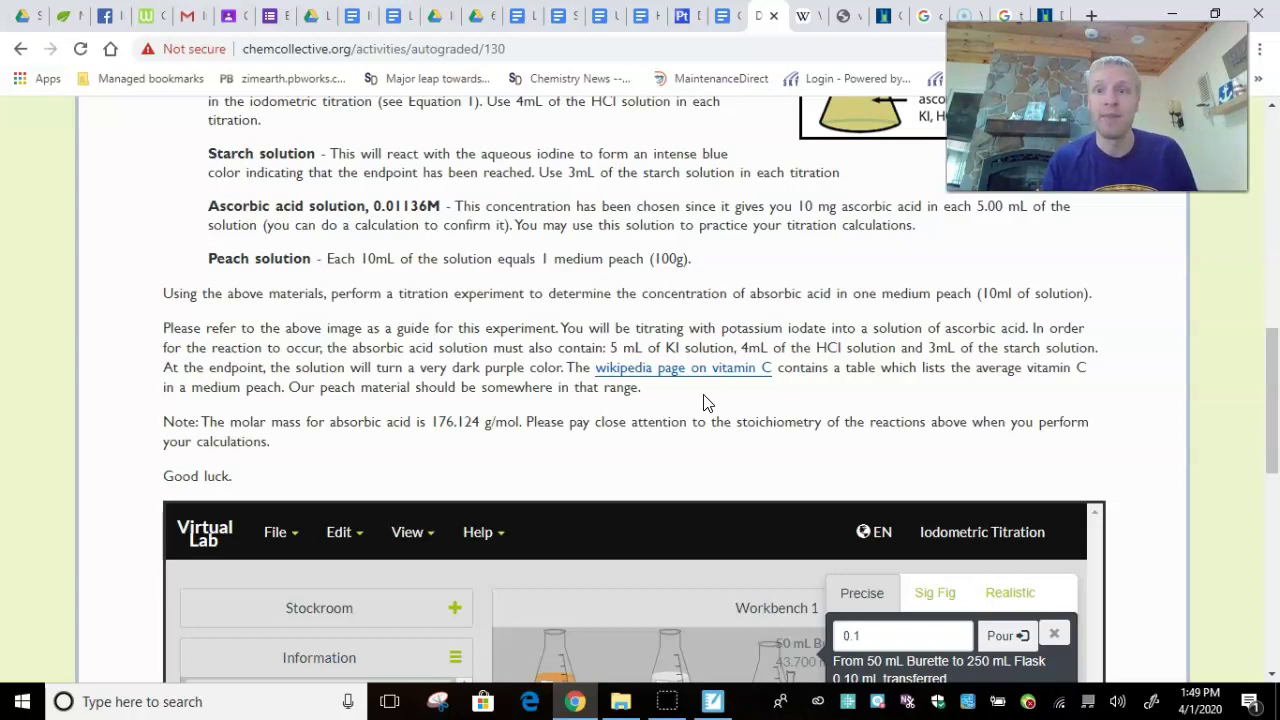
Switch to Wikipedia's Vitamin C article and find the cherry, peach row at 7 mg per 100 g
left_click(810, 16)
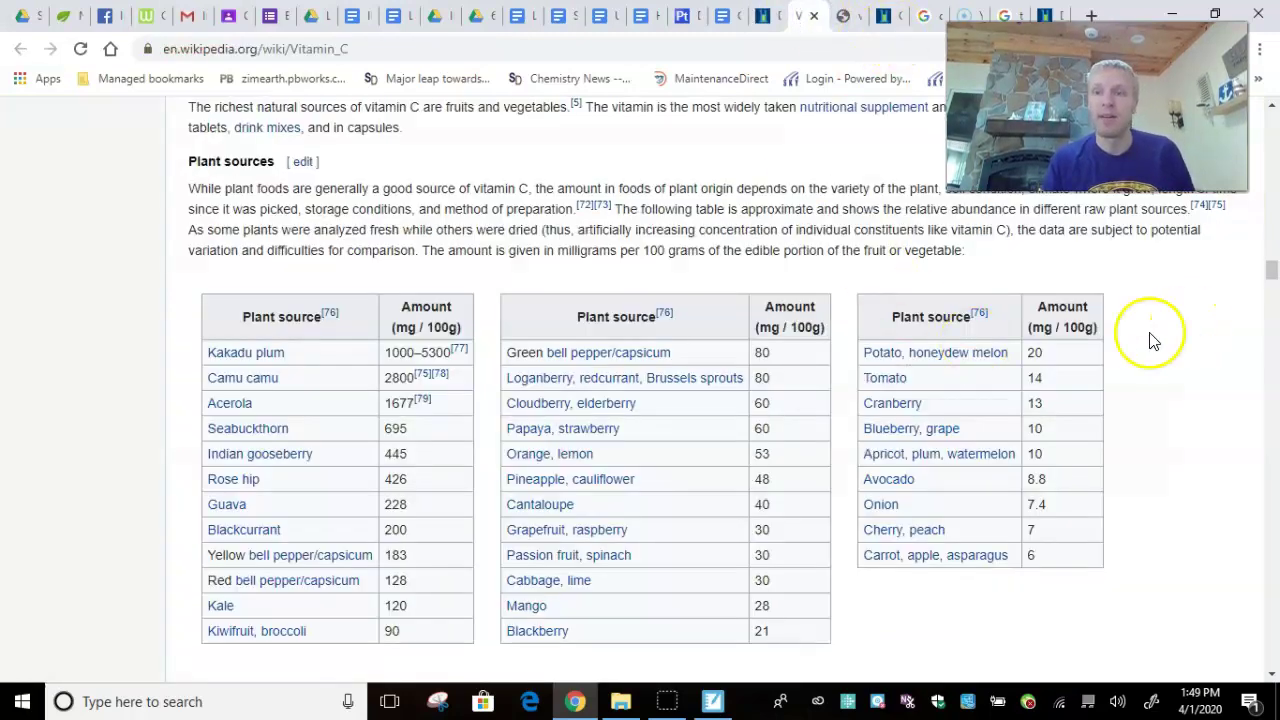
mouse_move(1272, 270)
left_mouse_down()
mouse_move(1273, 118)
mouse_move(1274, 274)
left_mouse_up()
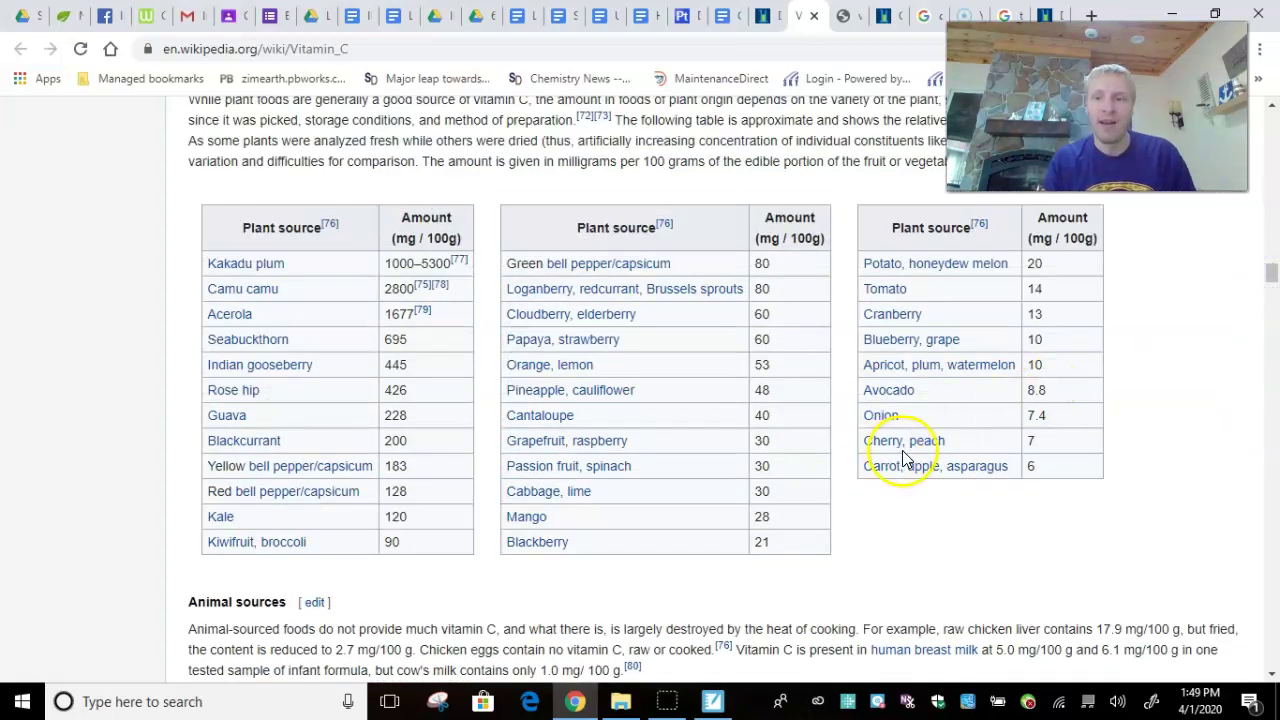
mouse_move(922, 442)
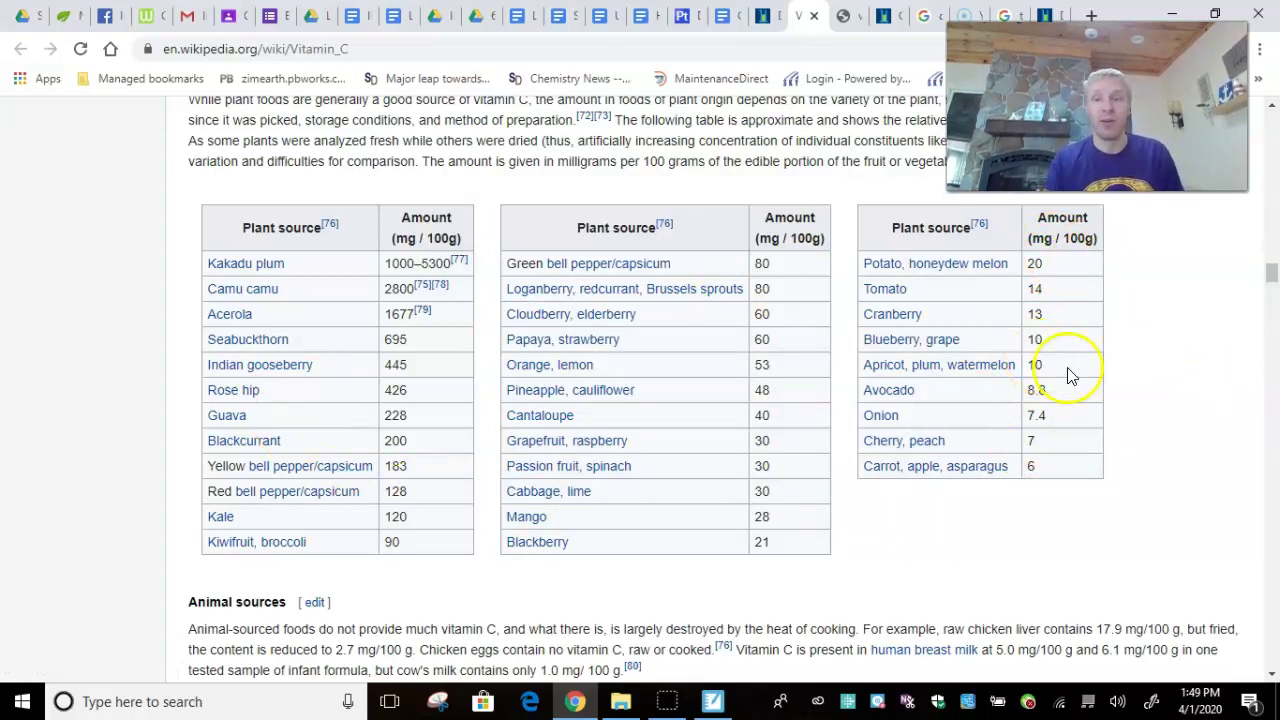
Switch back to the peach activity and scroll to the workbench and the rejected 7.000 mg answer
left_click(765, 17)
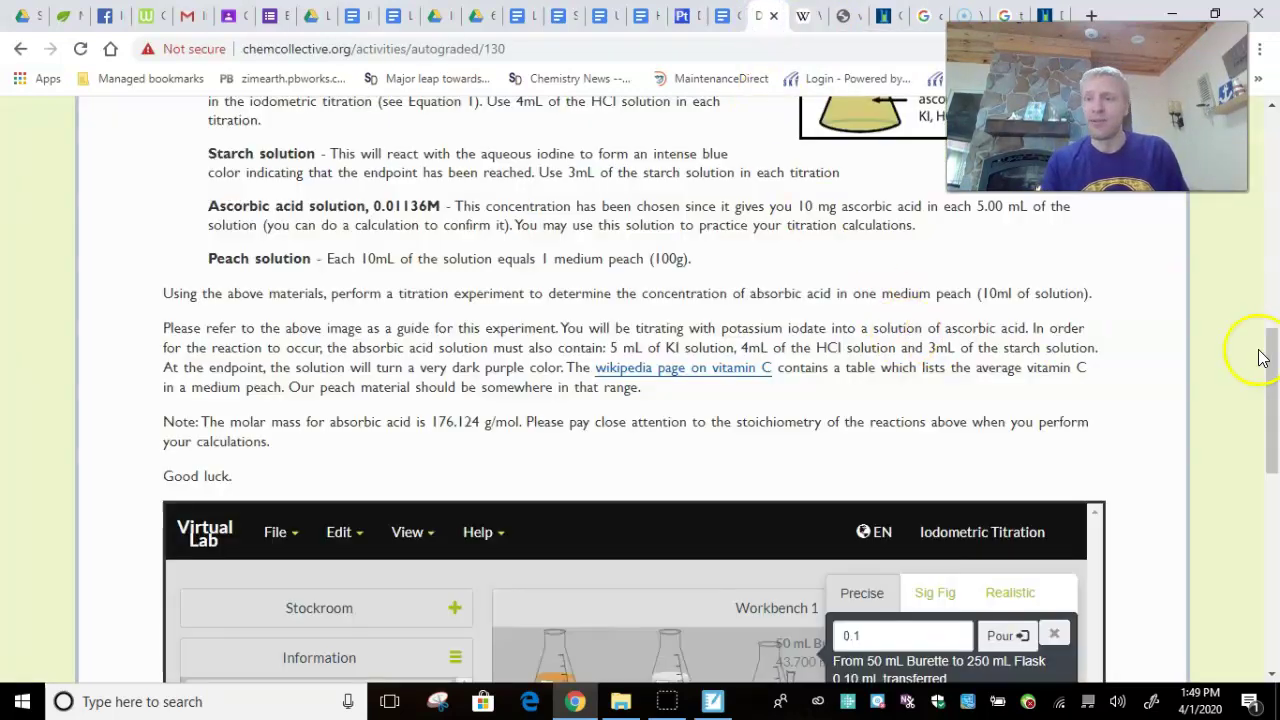
left_click(1272, 369)
left_click_drag(1272, 369, 1273, 450)
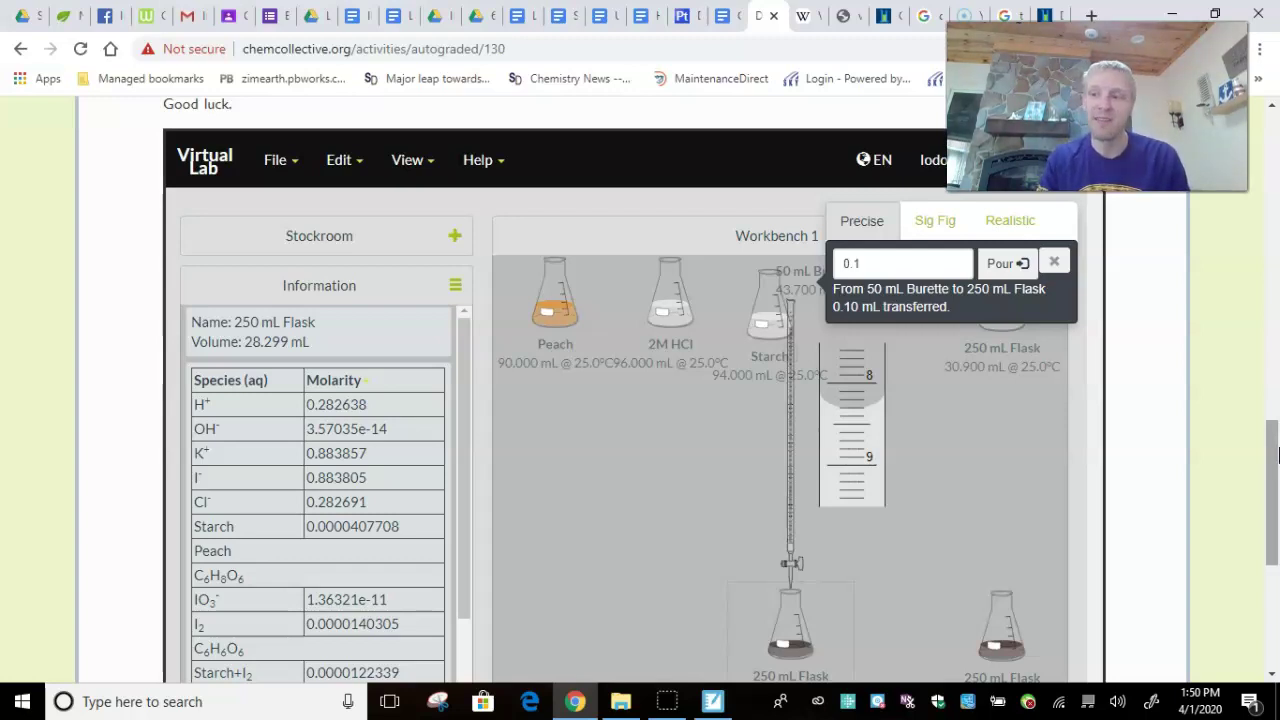
left_click_drag(1274, 455, 1272, 497)
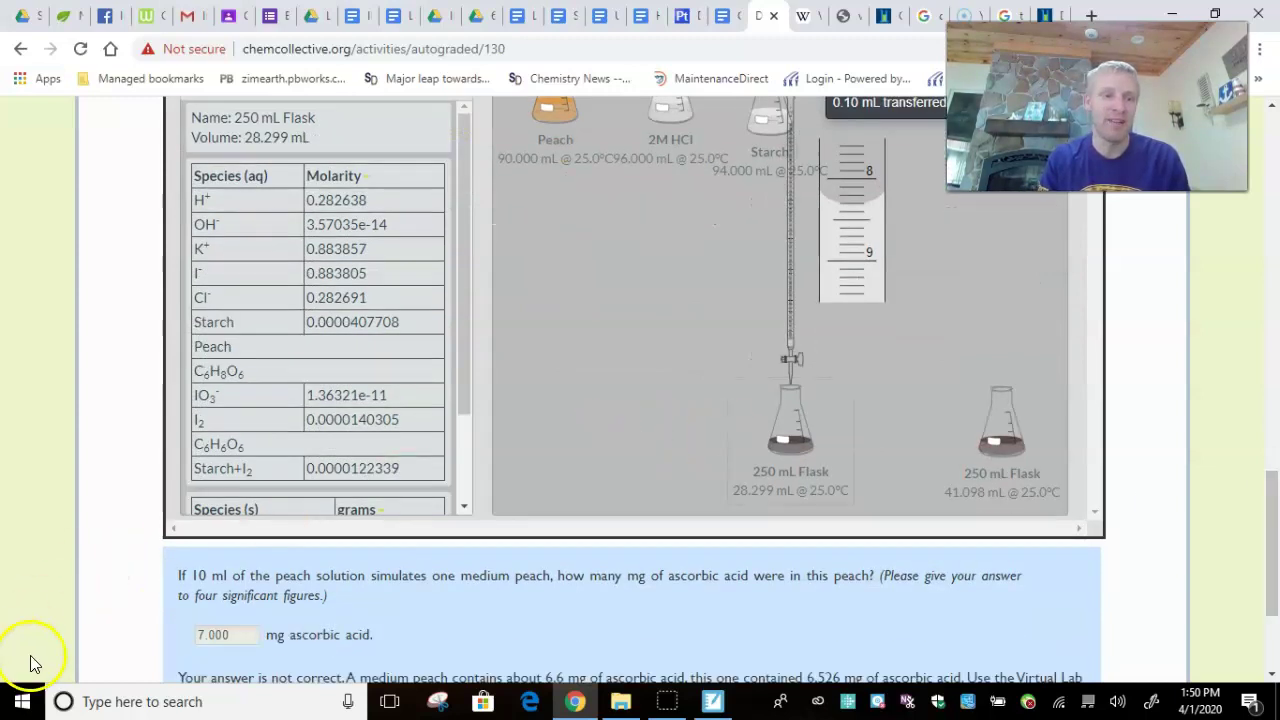